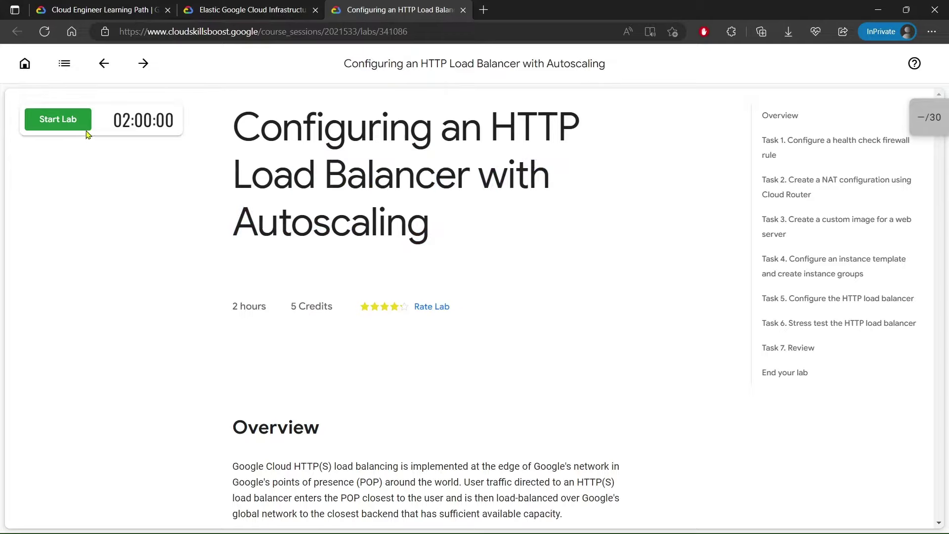
# - Start the HTTP Load Balancer lab and complete the image verification for mountains or hills
pyautogui.click(87, 129)
pyautogui.click(39, 154)
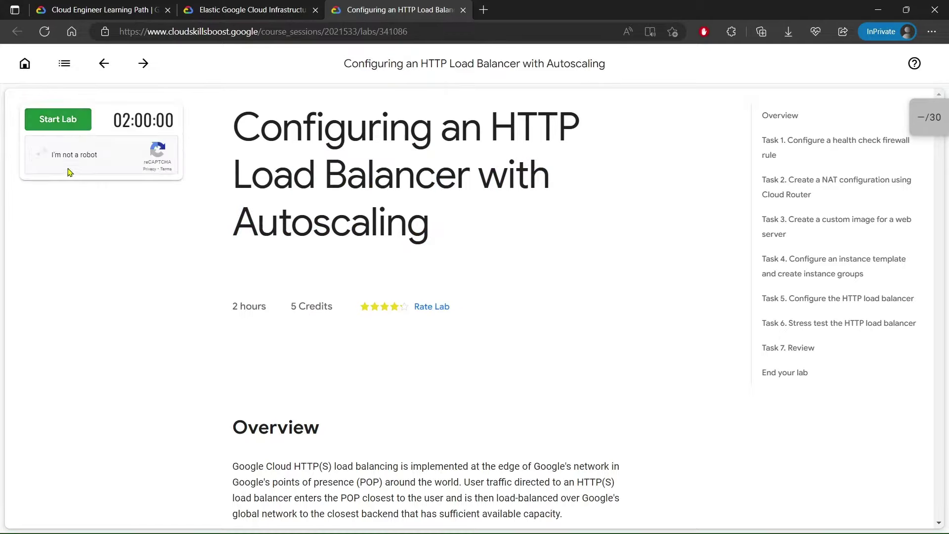
pyautogui.click(237, 187)
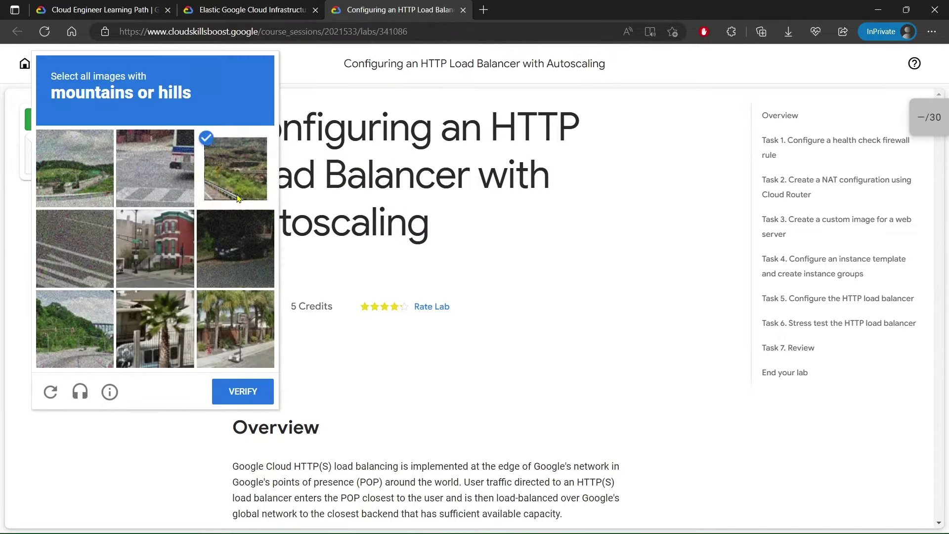
pyautogui.click(97, 330)
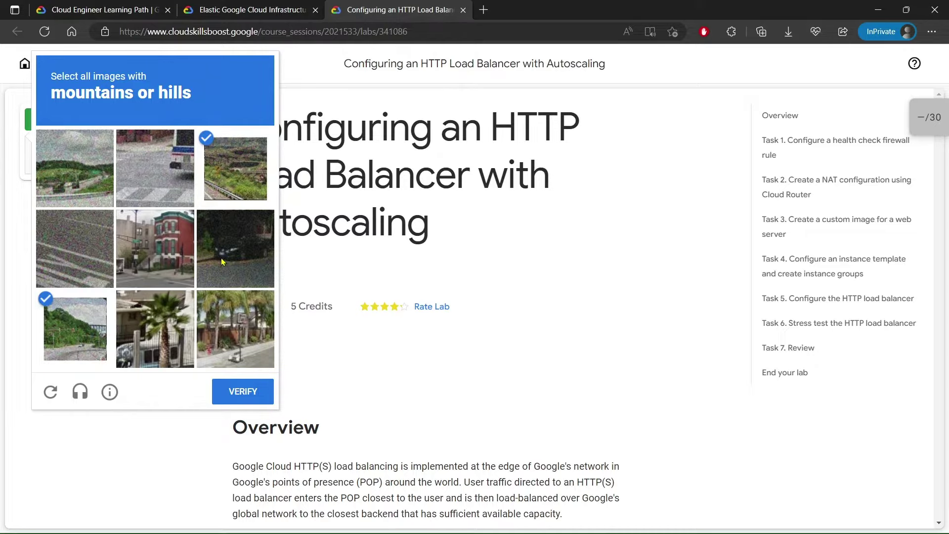
pyautogui.click(68, 166)
pyautogui.click(231, 390)
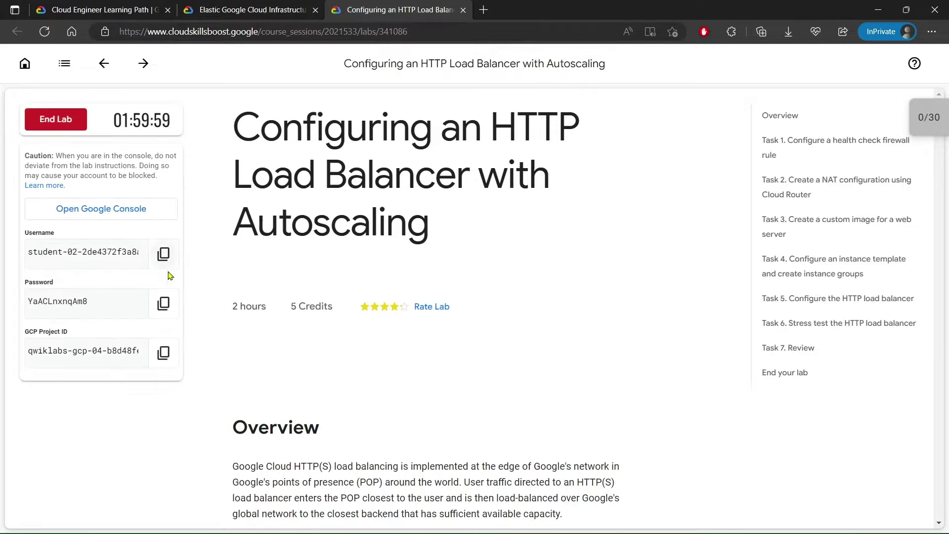
# - Copy the lab password, open the Google Cloud console, and sign in with the prefilled student account and the account password
pyautogui.click(164, 302)
pyautogui.click(132, 218)
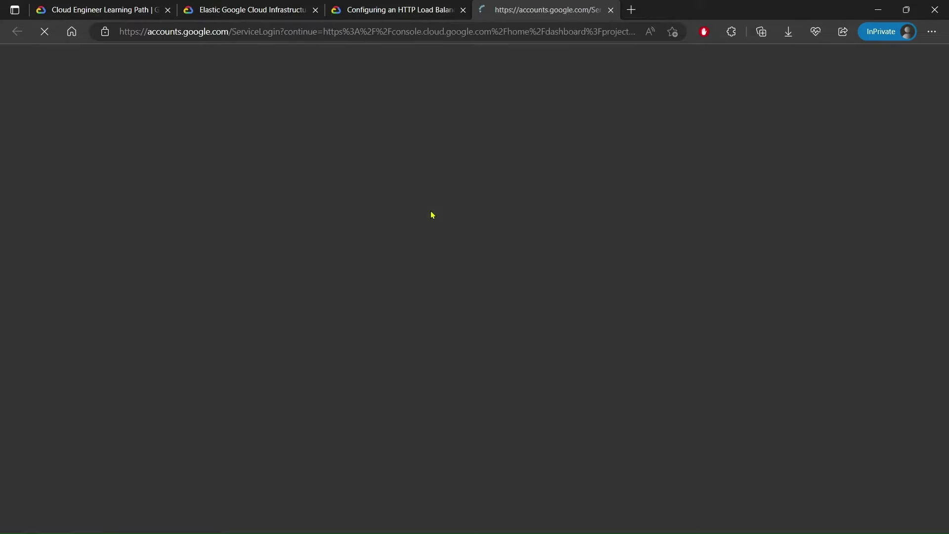
pyautogui.press('Return')
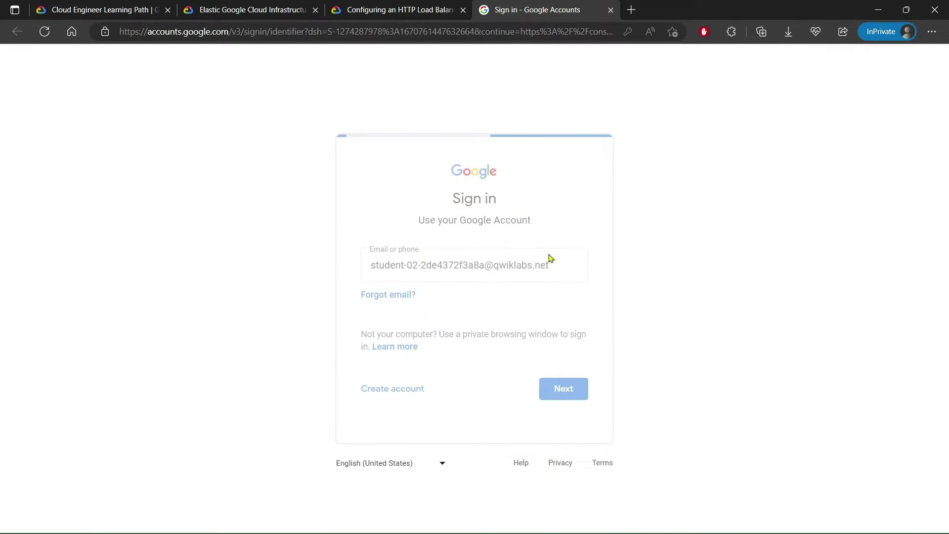
pyautogui.hotkey('ctrl', 'v')
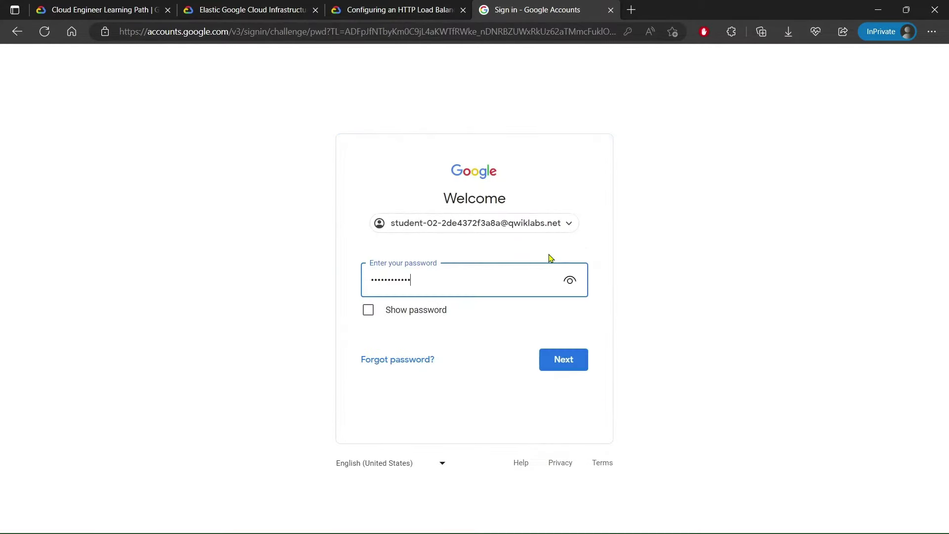
pyautogui.press('Return')
# - Accept the new account notice and the Google Cloud terms to enter the lab project's dashboard
pyautogui.click(494, 387)
pyautogui.click(353, 370)
pyautogui.click(586, 438)
# - Return to the lab instructions and copy the firewall rule name fw-allow-health-checks from Task 1
pyautogui.click(396, 9)
pyautogui.scroll(-1, 506, 262)
pyautogui.click(768, 151)
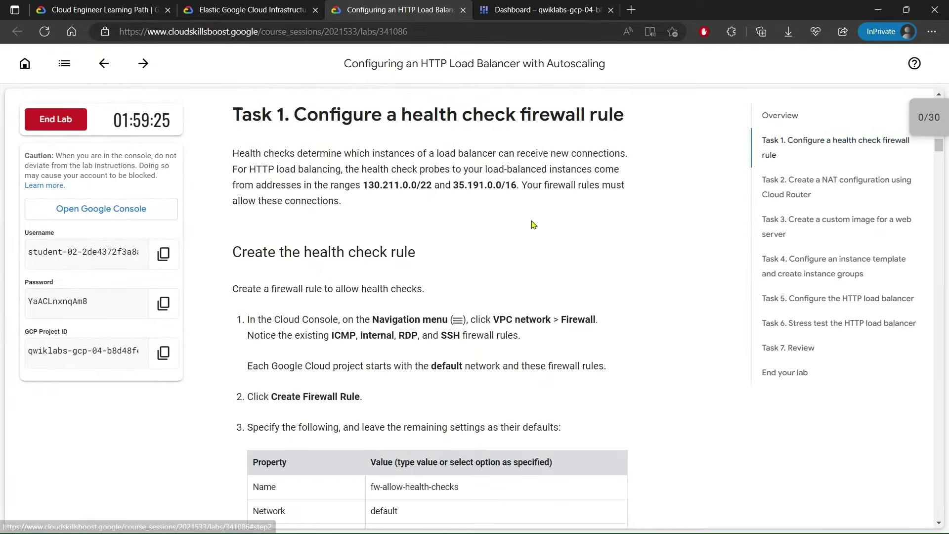
pyautogui.scroll(-2, 490, 252)
pyautogui.scroll(-5, 489, 252)
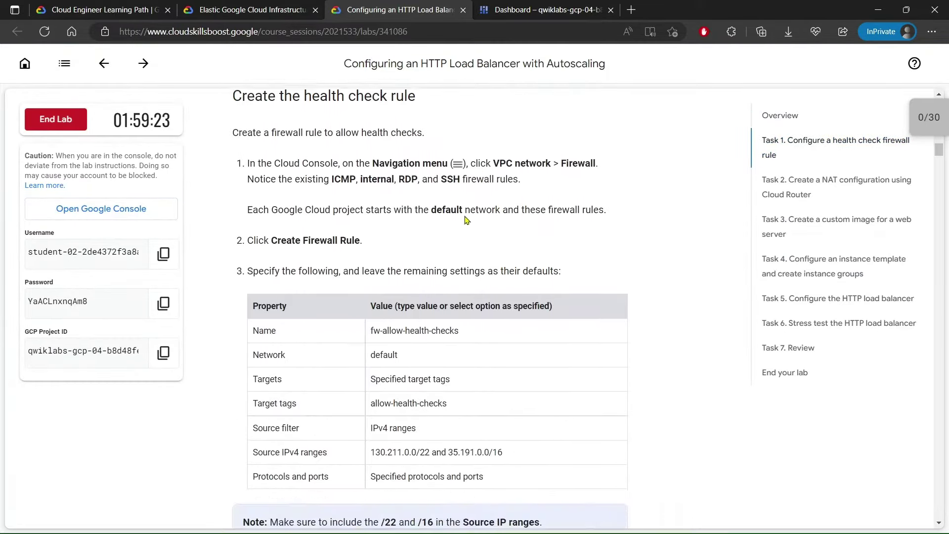
pyautogui.scroll(1, 427, 232)
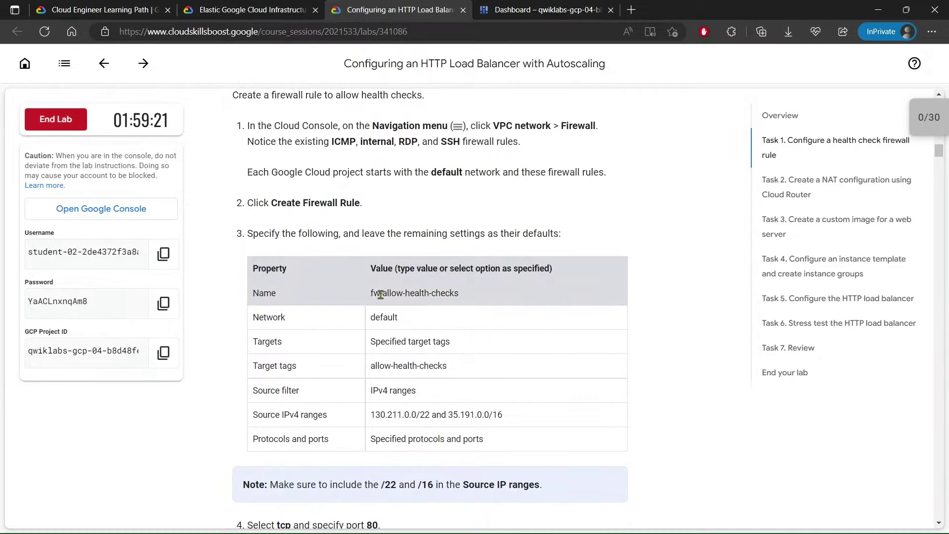
pyautogui.rightClick(449, 296)
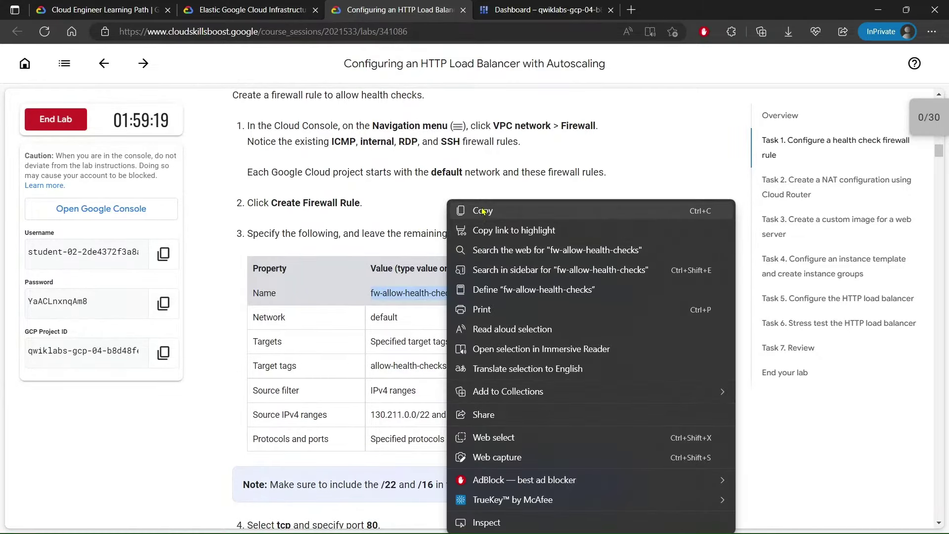
pyautogui.click(465, 204)
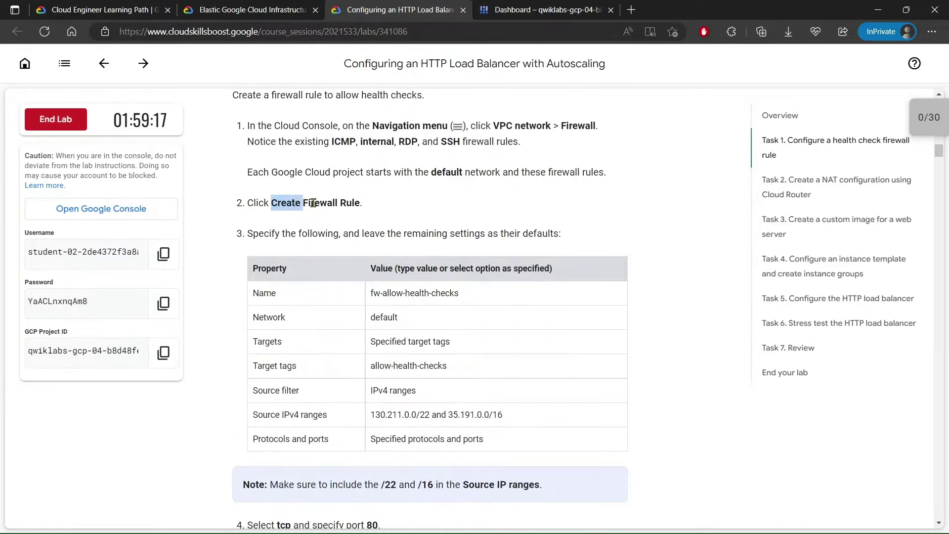
# - In the Cloud console, open the VPC network firewall page and start a new firewall rule named fw-allow-health-checks
pyautogui.moveTo(312, 203); pyautogui.dragTo(363, 202)
pyautogui.click(379, 202)
pyautogui.click(517, 7)
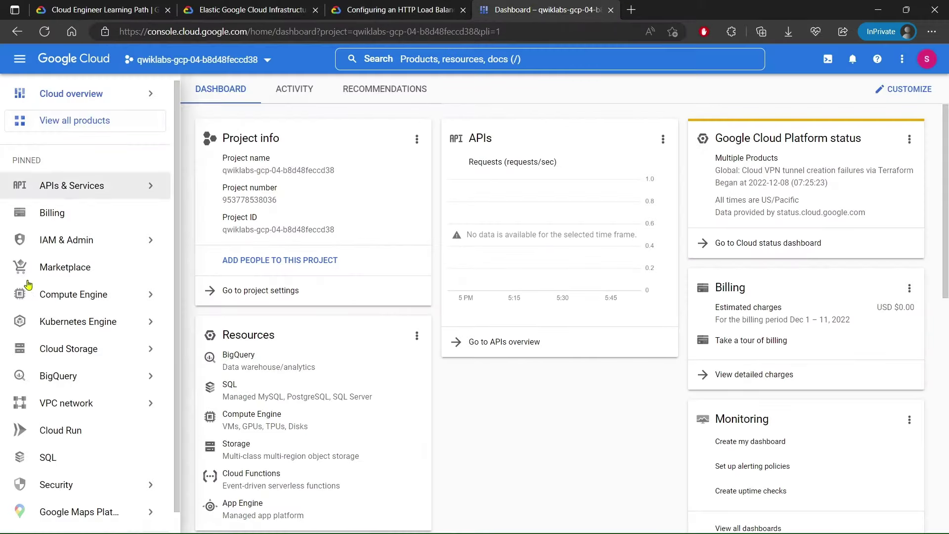
pyautogui.moveTo(76, 403)
pyautogui.scroll(-1, 74, 390)
pyautogui.click(187, 274)
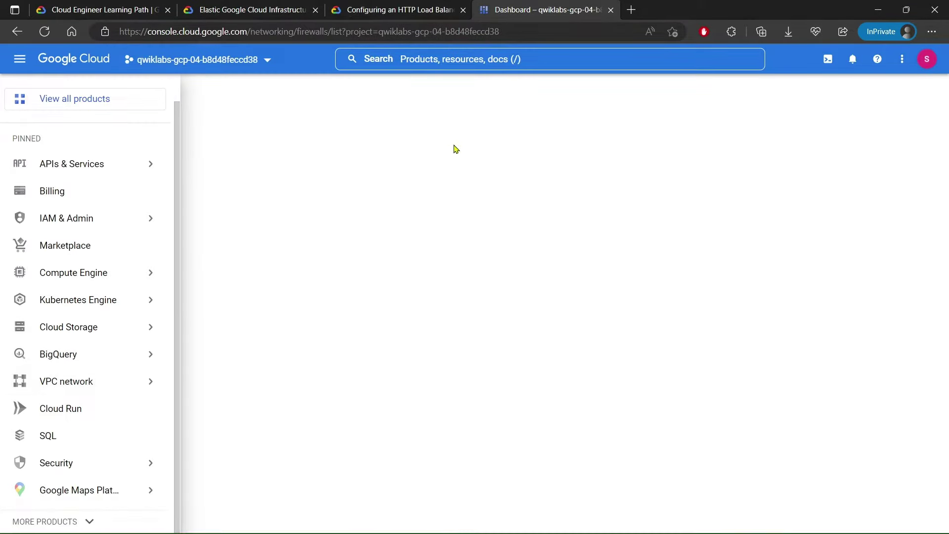
pyautogui.click(426, 90)
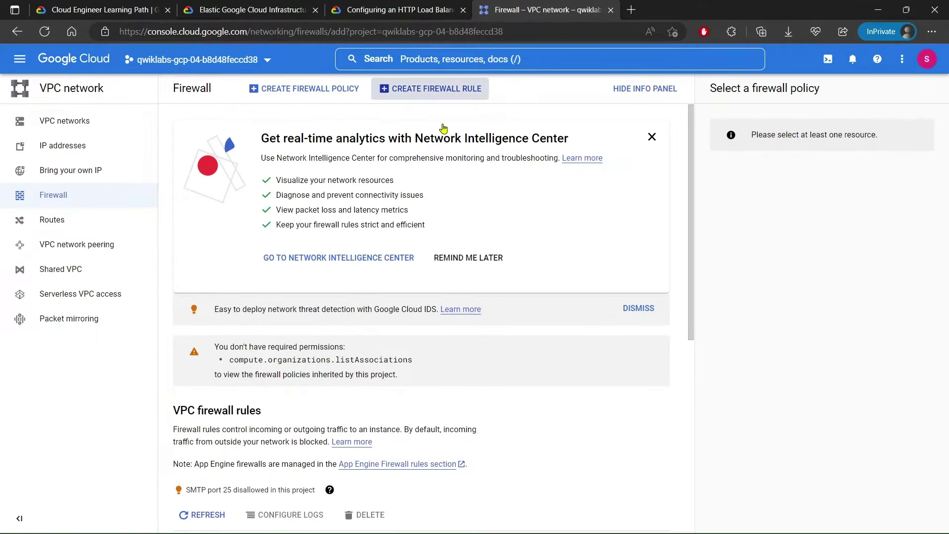
pyautogui.click(381, 168)
pyautogui.hotkey('ctrl', 'v')
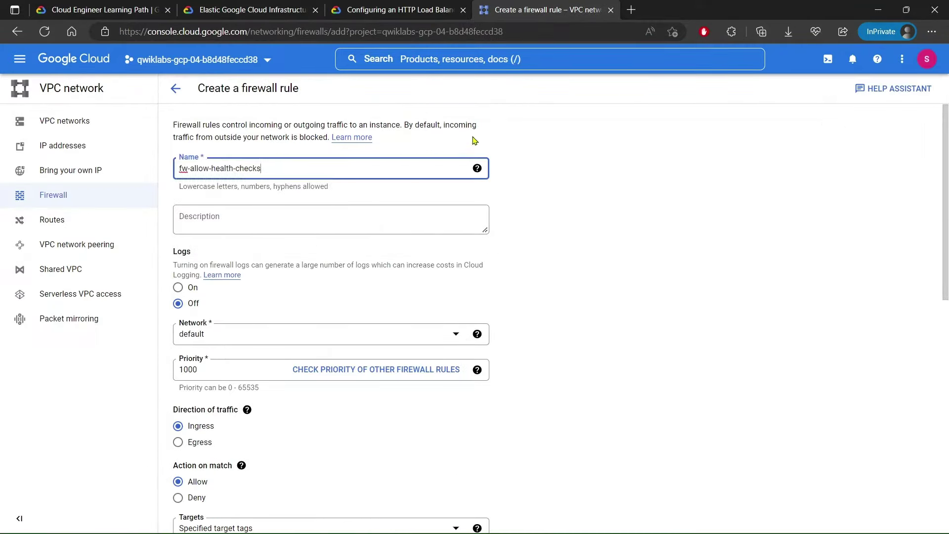
# - Copy the target tag allow-health-checks from the lab instructions and add it to the firewall rule's target tags
pyautogui.click(395, 10)
pyautogui.scroll(-3, 440, 257)
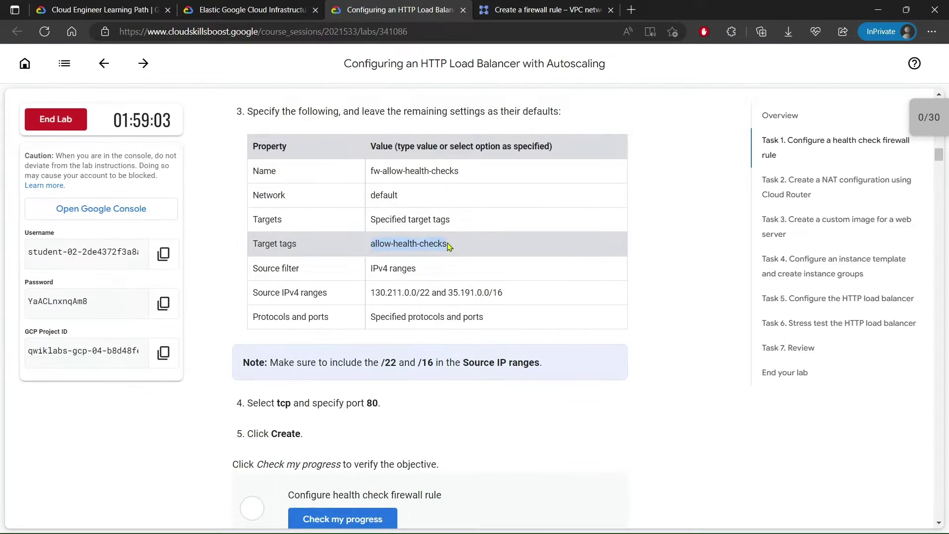
pyautogui.rightClick(439, 245)
pyautogui.click(467, 268)
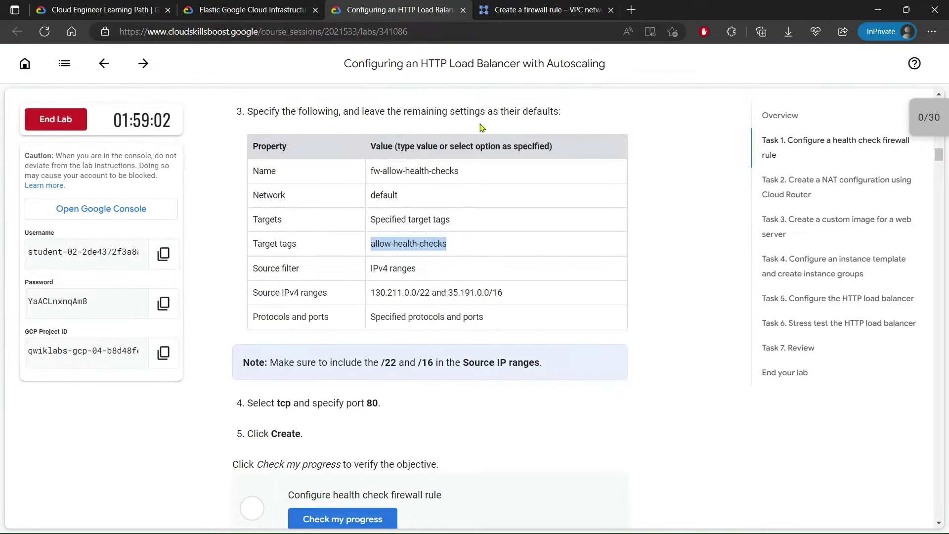
pyautogui.click(518, 9)
pyautogui.scroll(-5, 381, 313)
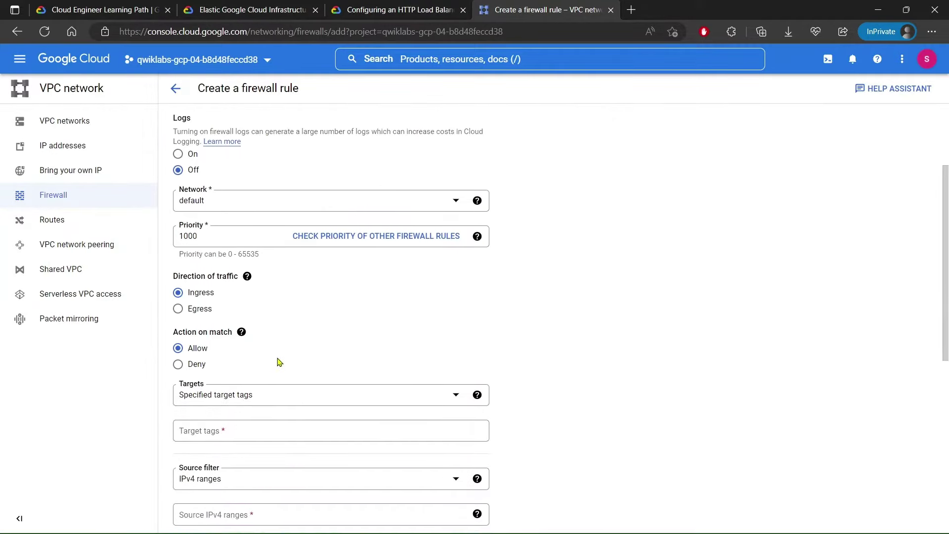
pyautogui.click(248, 311)
pyautogui.press('Return')
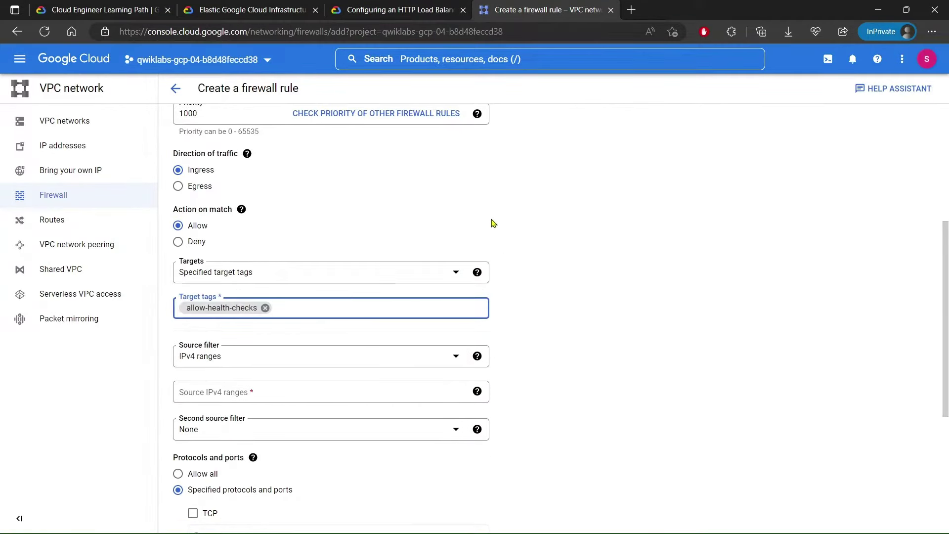
# - Copy the range 130.211.0.0/22 from the lab instructions and add it to the rule's source IPv4 ranges
pyautogui.scroll(-3, 533, 247)
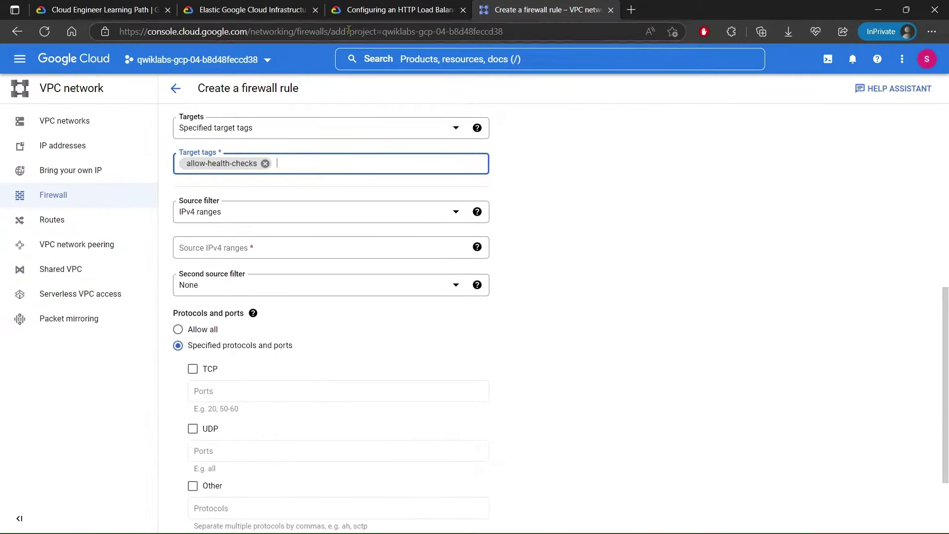
pyautogui.click(396, 10)
pyautogui.scroll(-1, 373, 257)
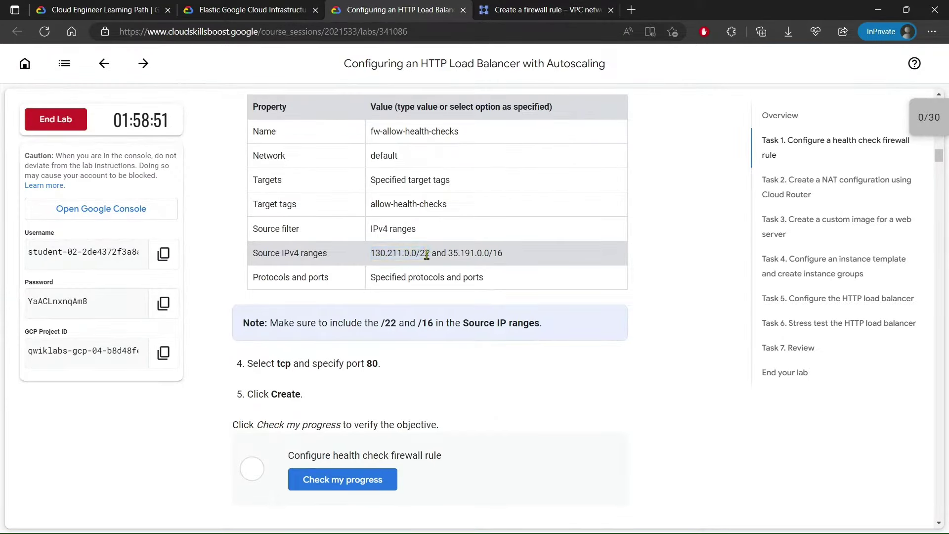
pyautogui.rightClick(371, 257)
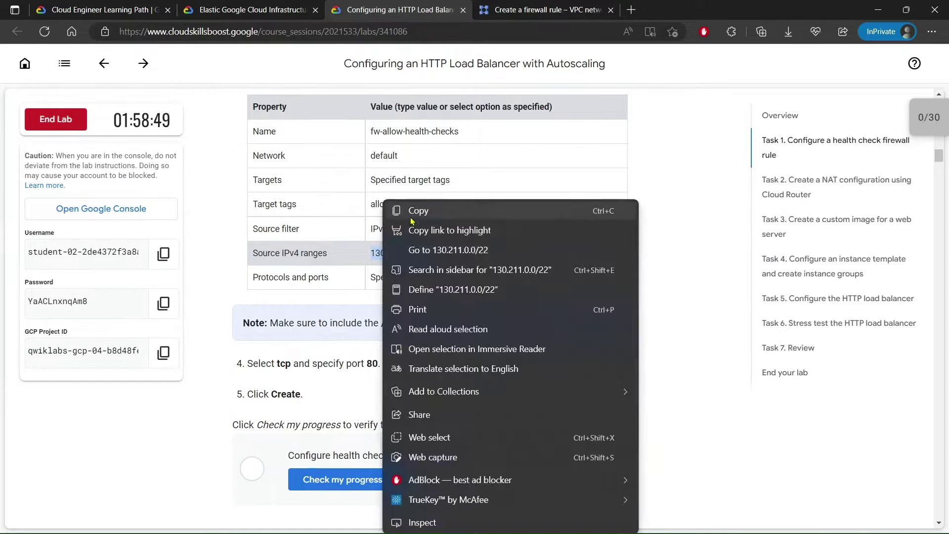
pyautogui.click(440, 210)
pyautogui.hotkey('ctrl', 'Tab')
pyautogui.click(275, 248)
pyautogui.hotkey('ctrl', 'v')
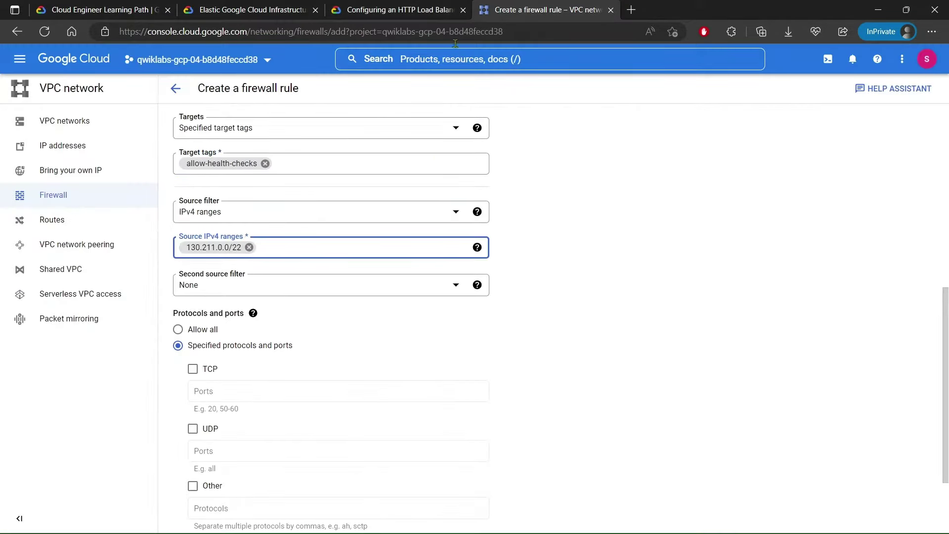
# - Add 35.191.0.0/16 from the lab instructions as the second source IPv4 range of the rule
pyautogui.hotkey('ctrl', 'shift', 'Tab')
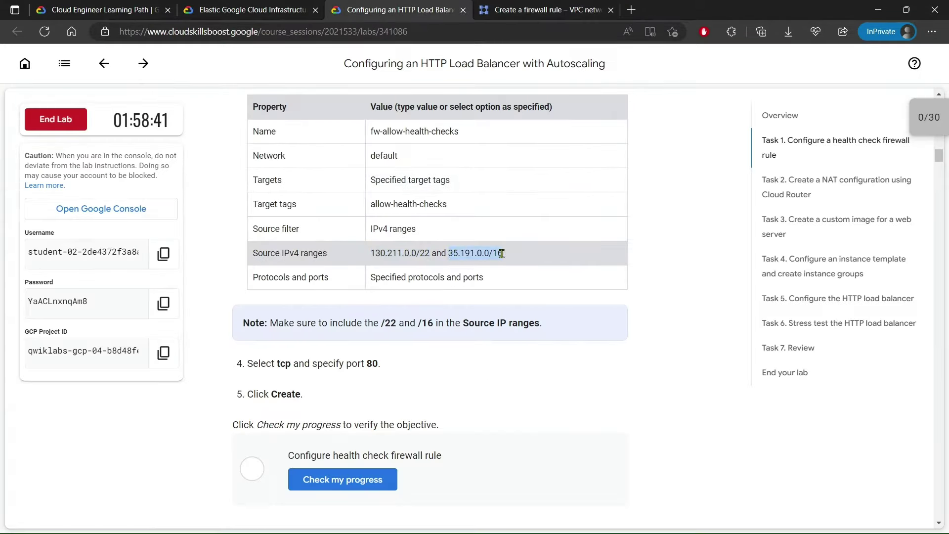
pyautogui.click(493, 11)
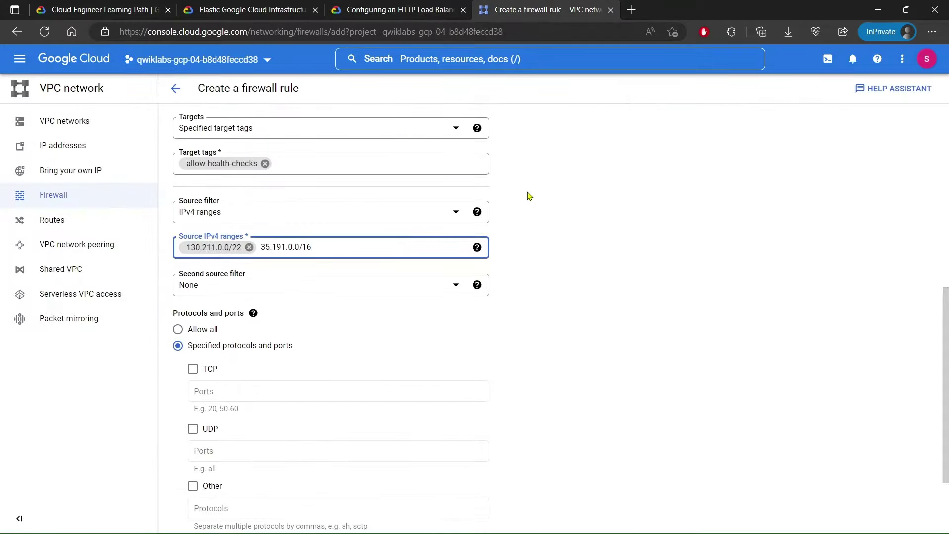
pyautogui.click(557, 198)
# - Check the protocol settings in the lab instructions and allow TCP on port 80 in the firewall rule
pyautogui.hotkey('ctrl', 'shift', 'Tab')
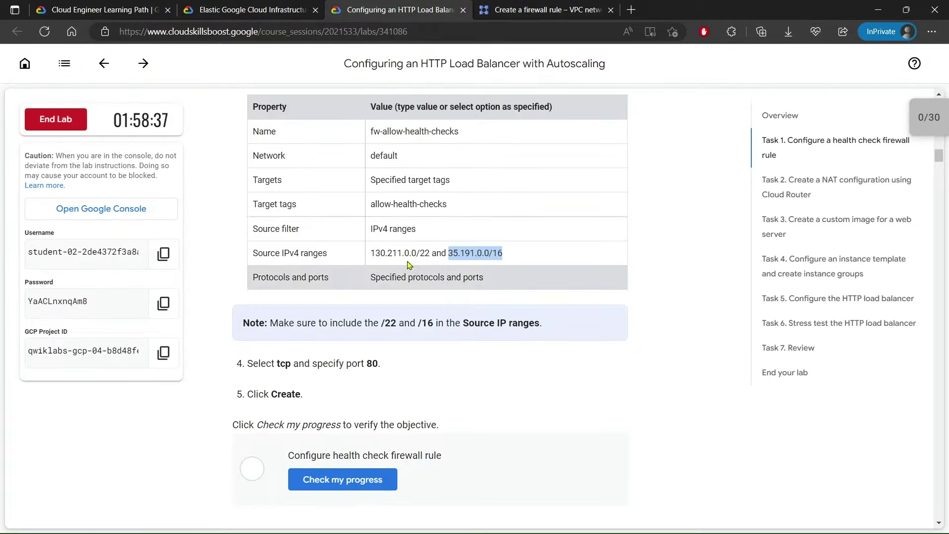
pyautogui.moveTo(370, 277); pyautogui.dragTo(439, 277)
pyautogui.click(490, 279)
pyautogui.scroll(-2, 350, 296)
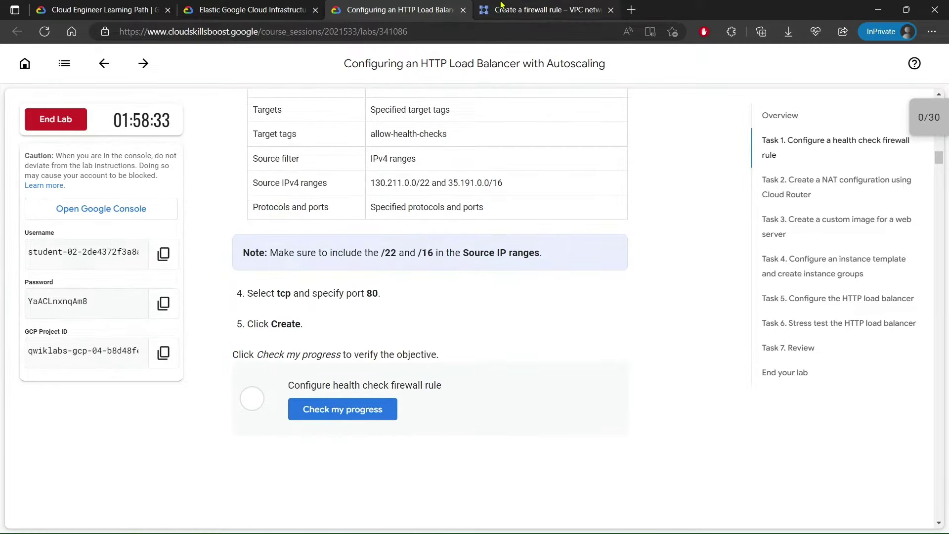
pyautogui.hotkey('ctrl', 'Tab')
pyautogui.scroll(-2, 549, 272)
pyautogui.click(192, 260)
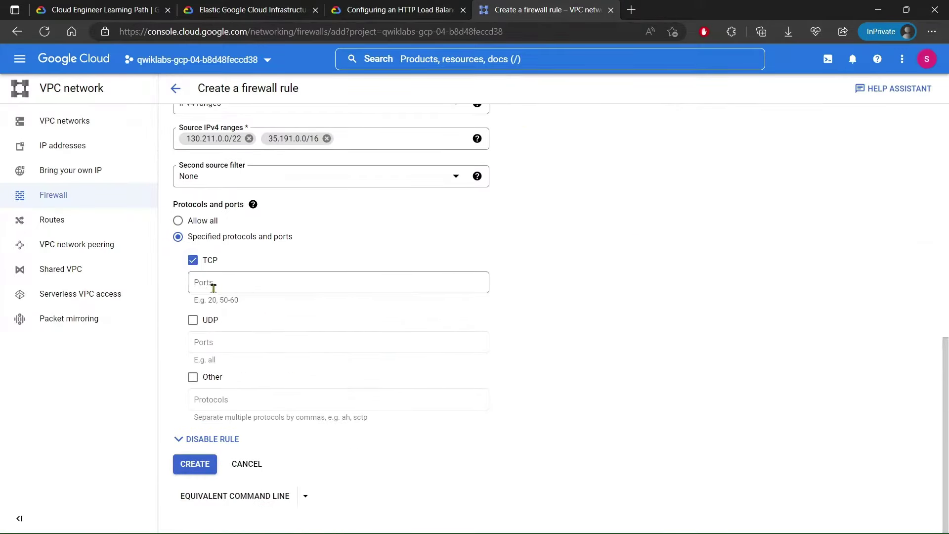
pyautogui.click(215, 288)
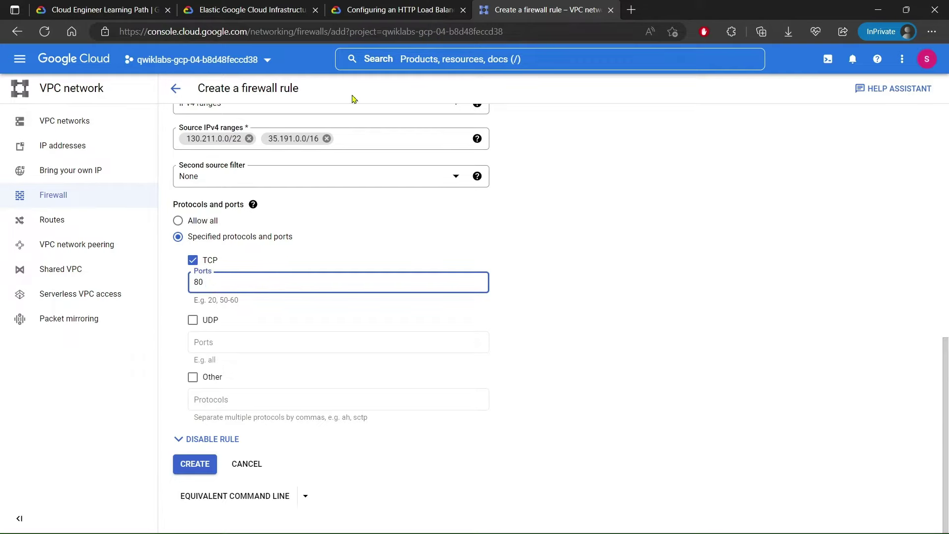
# - Create the firewall rule, then hide the info panel and dismiss the Network Intelligence Center promotion on the firewall page
pyautogui.click(396, 10)
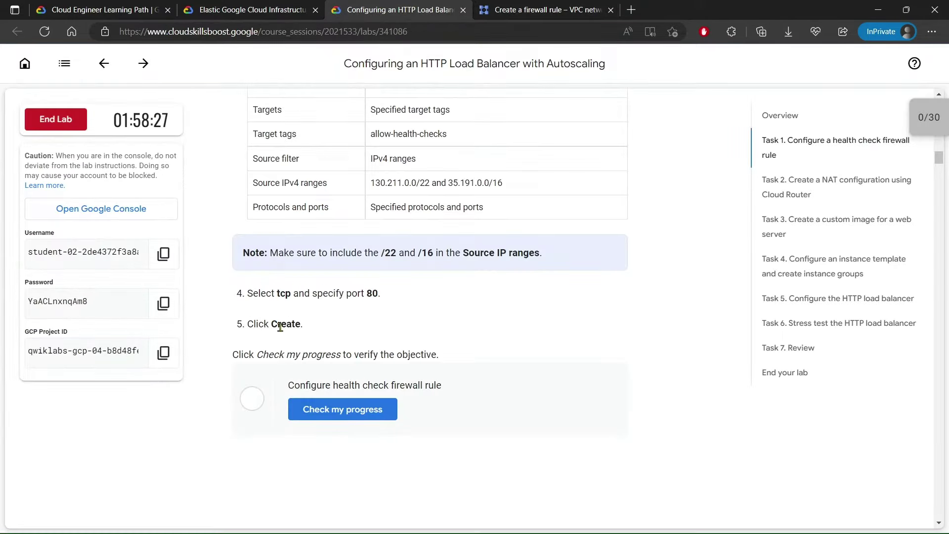
pyautogui.click(543, 9)
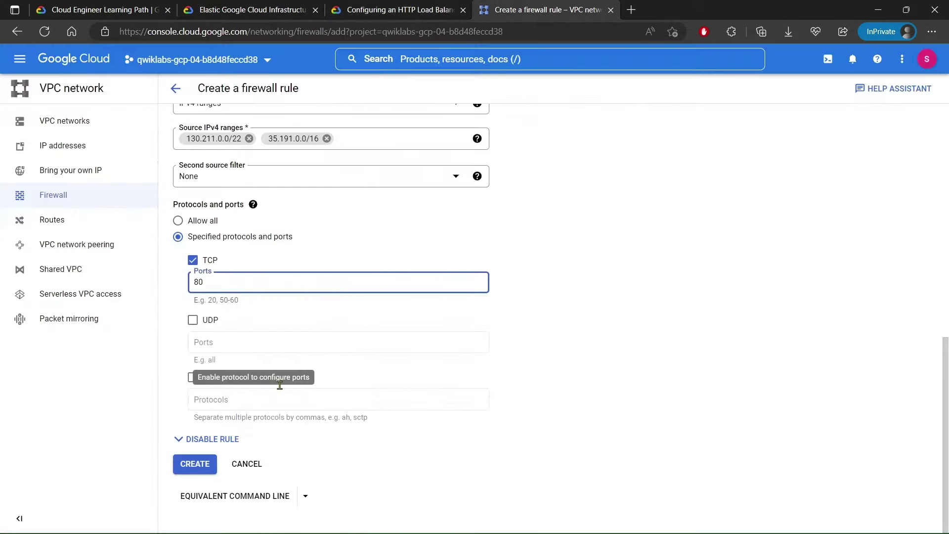
pyautogui.click(211, 464)
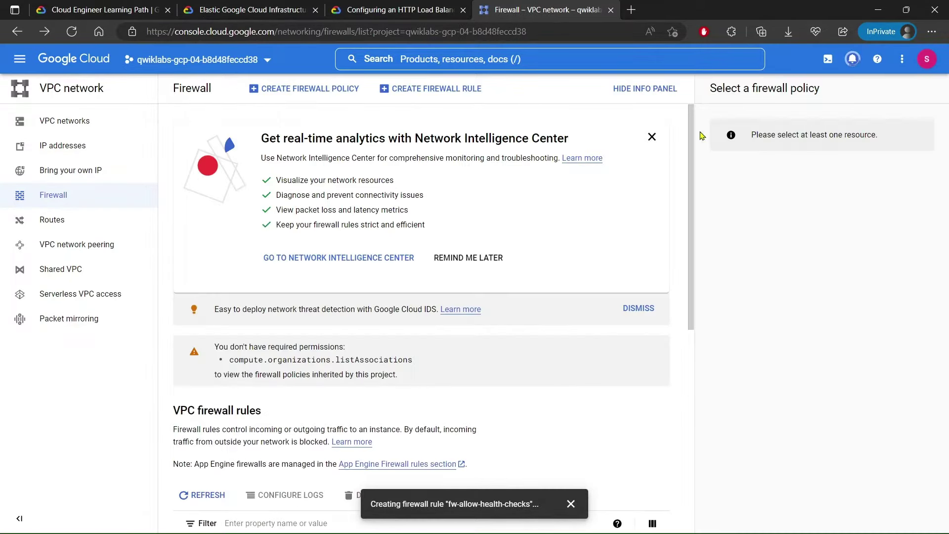
pyautogui.click(643, 89)
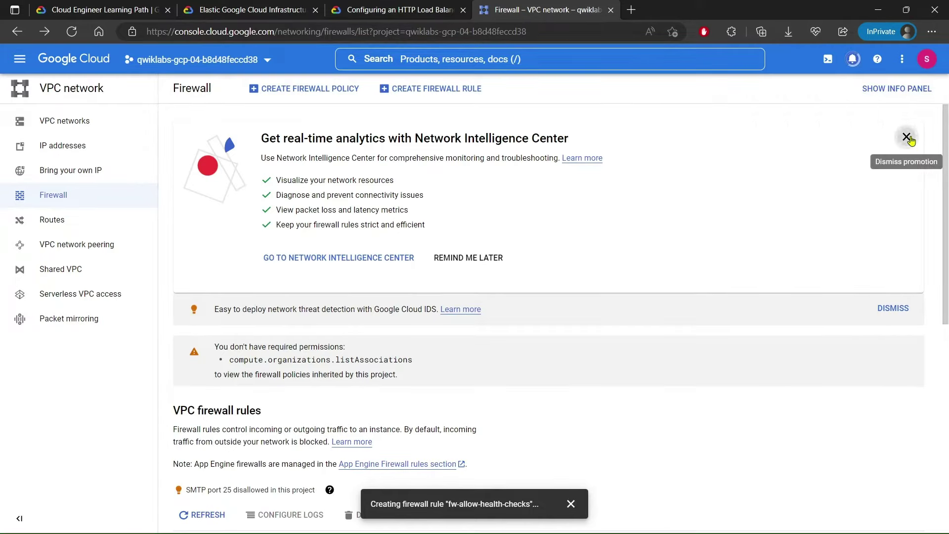
pyautogui.click(907, 137)
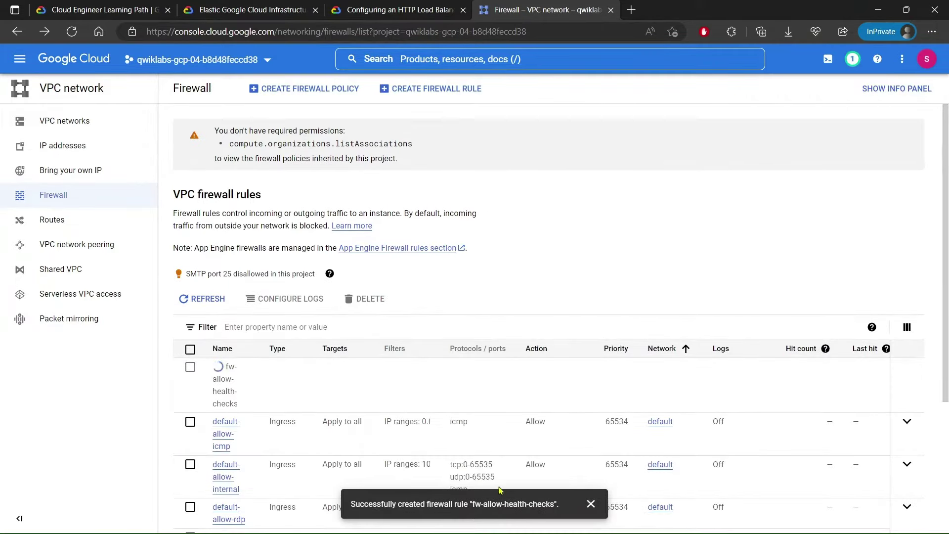
# - Check the lab progress for the health check firewall rule and read the Task 2 instructions for creating the Cloud Router instance
pyautogui.click(446, 7)
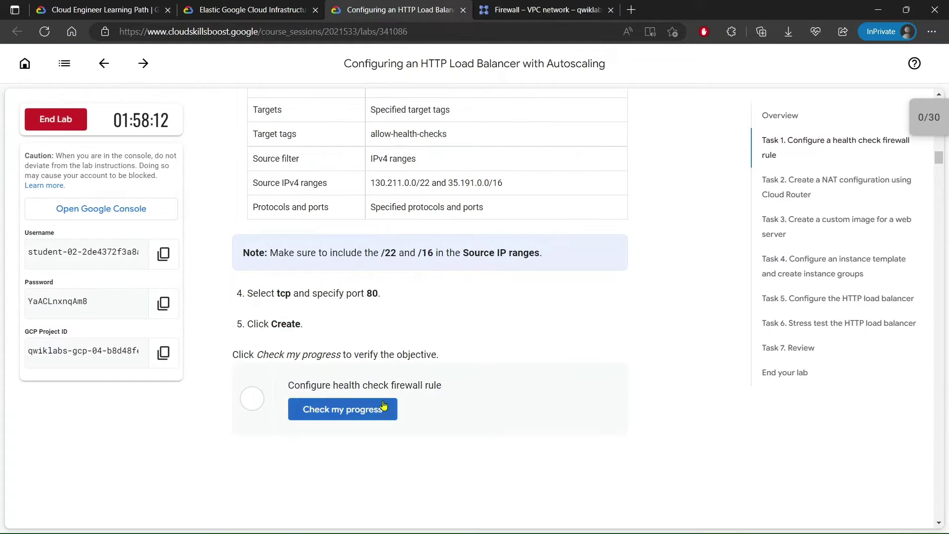
pyautogui.click(383, 406)
pyautogui.scroll(-6, 444, 346)
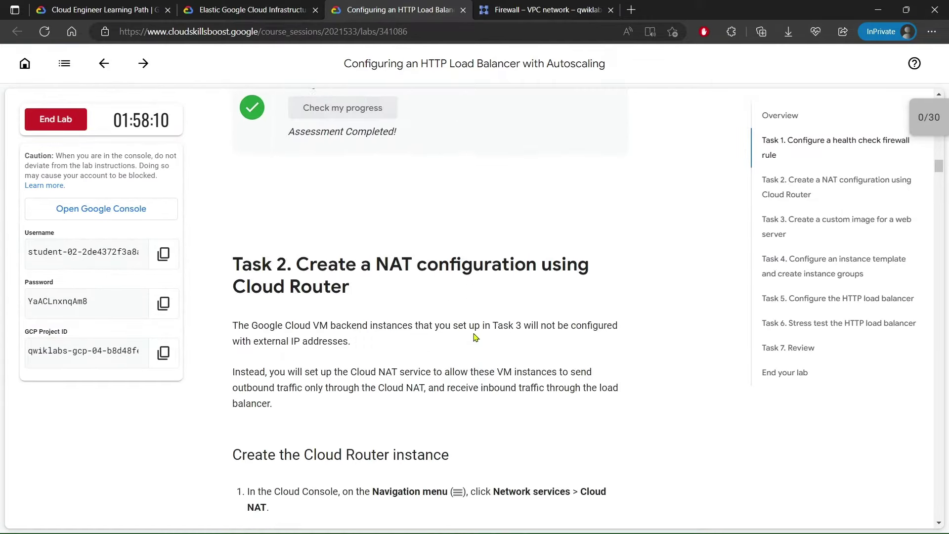
pyautogui.scroll(-1, 475, 337)
pyautogui.scroll(-5, 404, 250)
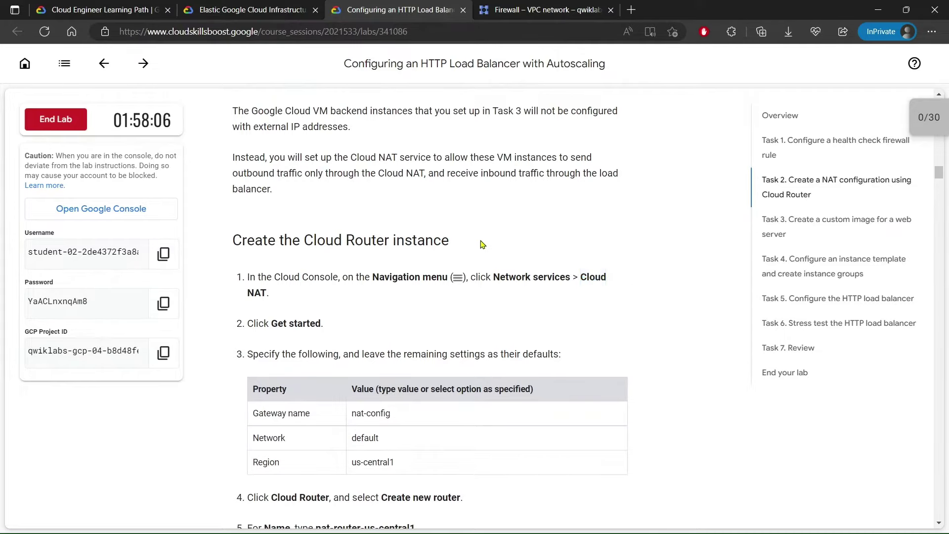
pyautogui.scroll(-3, 480, 230)
# - Return to the Google Cloud console, search for Cloud nat and open the Cloud NAT page
pyautogui.click(544, 10)
pyautogui.click(476, 57)
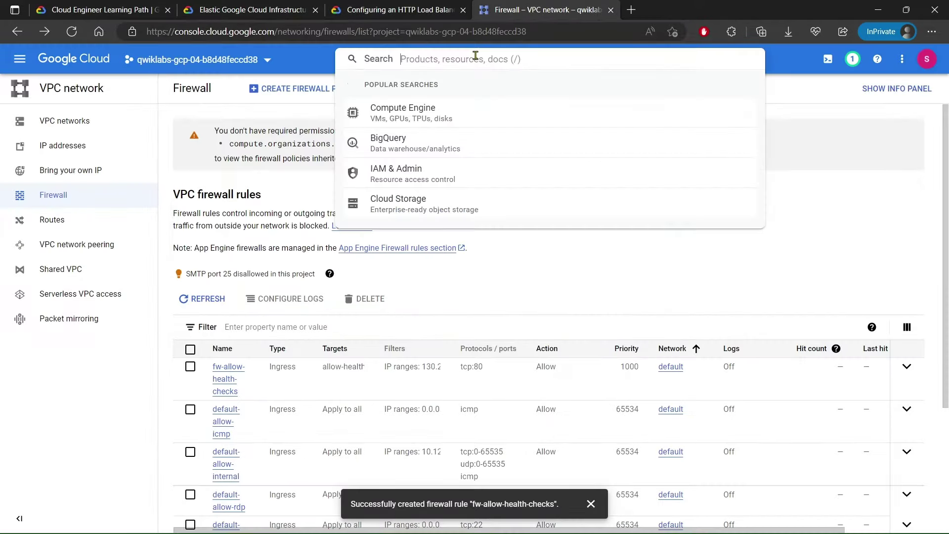
pyautogui.write('Cloud nat')
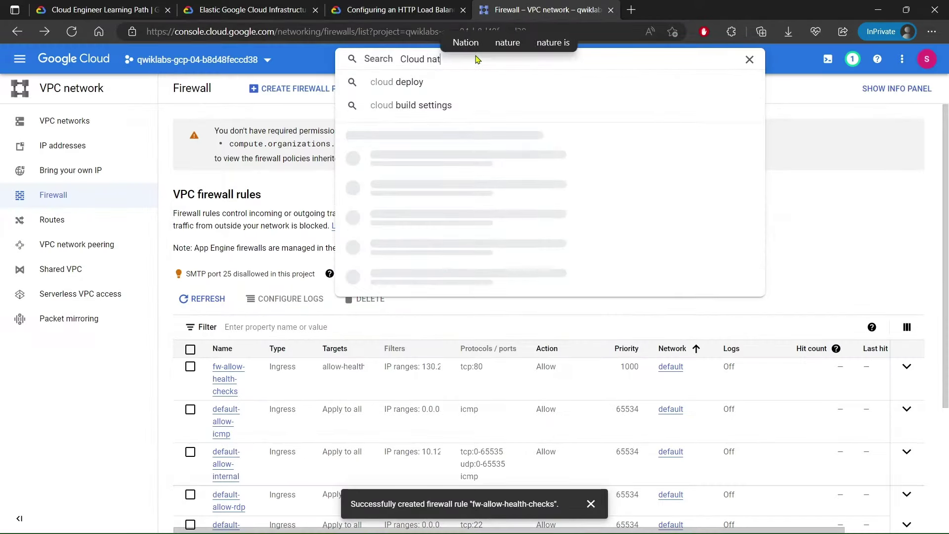
pyautogui.click(358, 111)
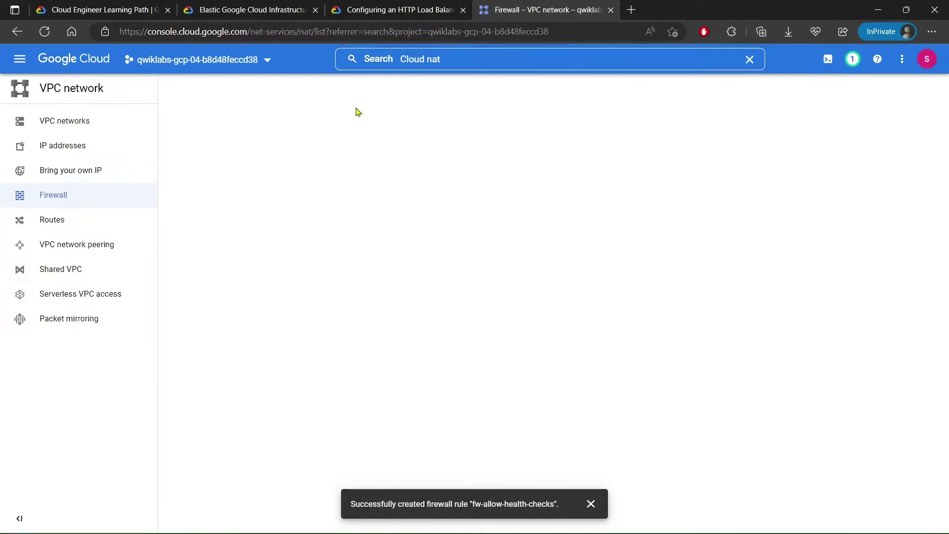
# - Start a new Cloud NAT gateway and name it nat-config, copying the name from the lab instructions
pyautogui.click(378, 10)
pyautogui.scroll(-1, 361, 267)
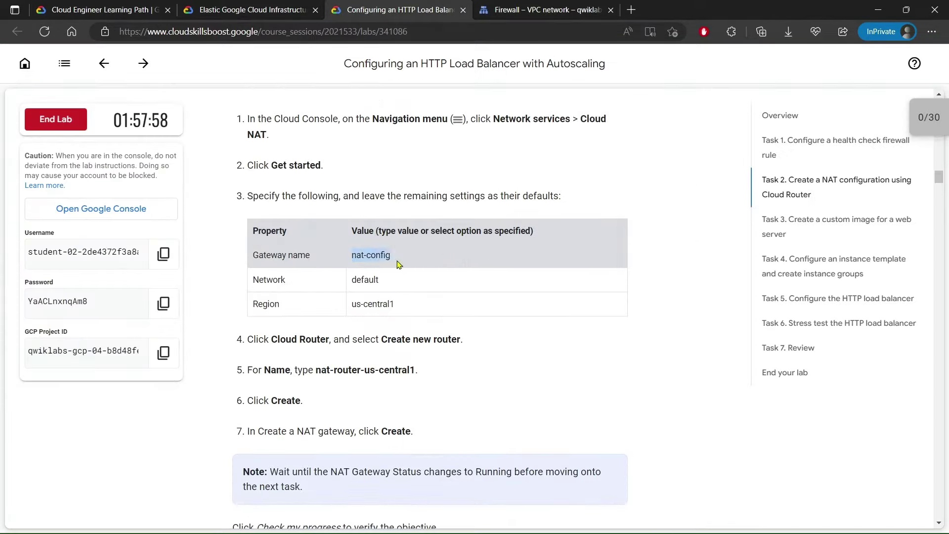
pyautogui.rightClick(381, 256)
pyautogui.click(402, 214)
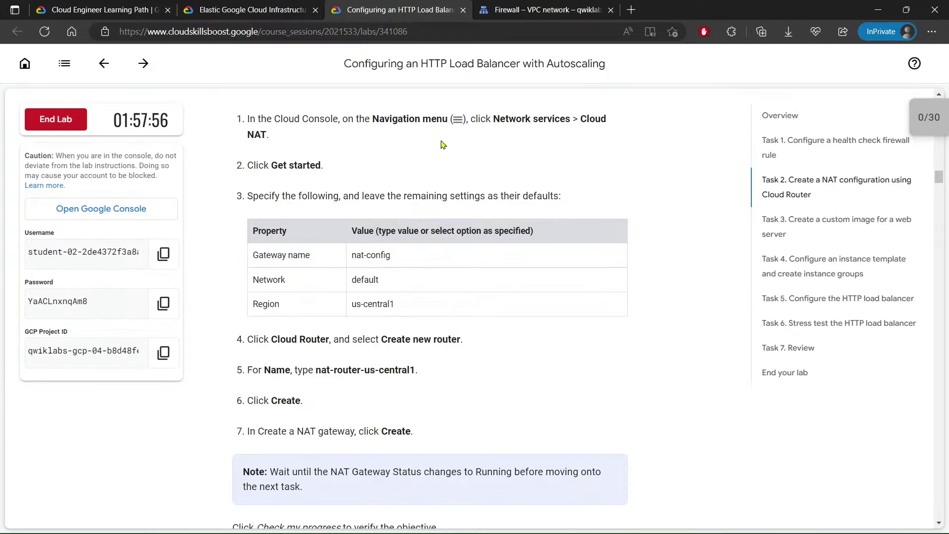
pyautogui.click(509, 12)
pyautogui.click(424, 250)
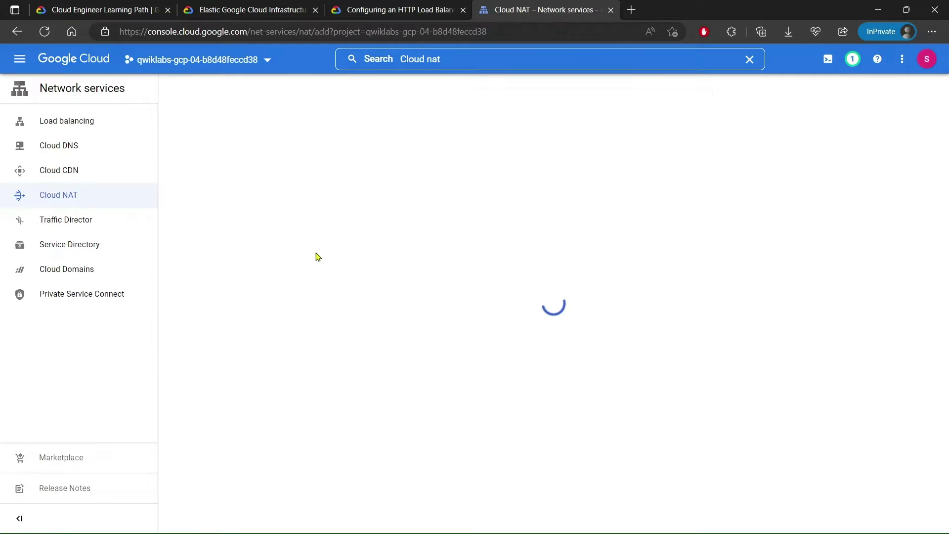
pyautogui.click(255, 219)
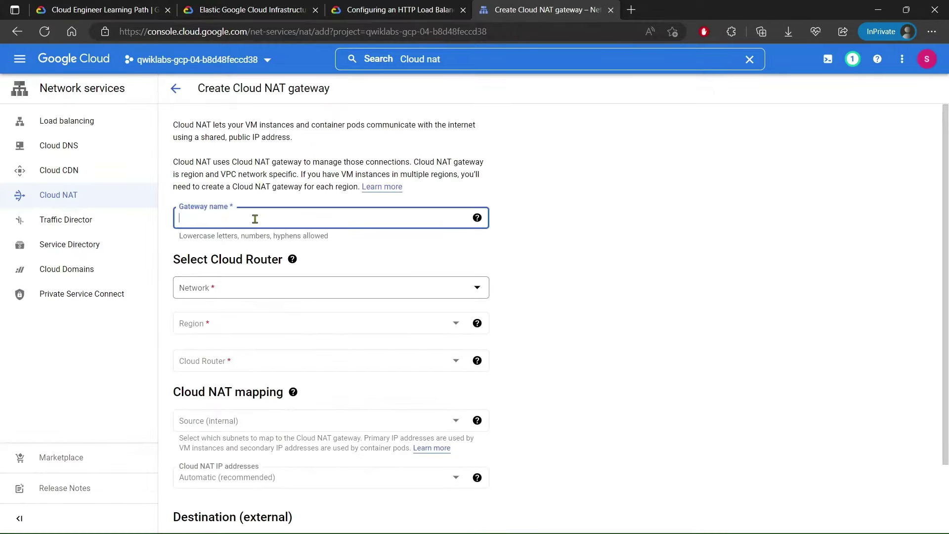
# - Set the gateway's network to default and its region to us-central1 (Iowa)
pyautogui.click(250, 292)
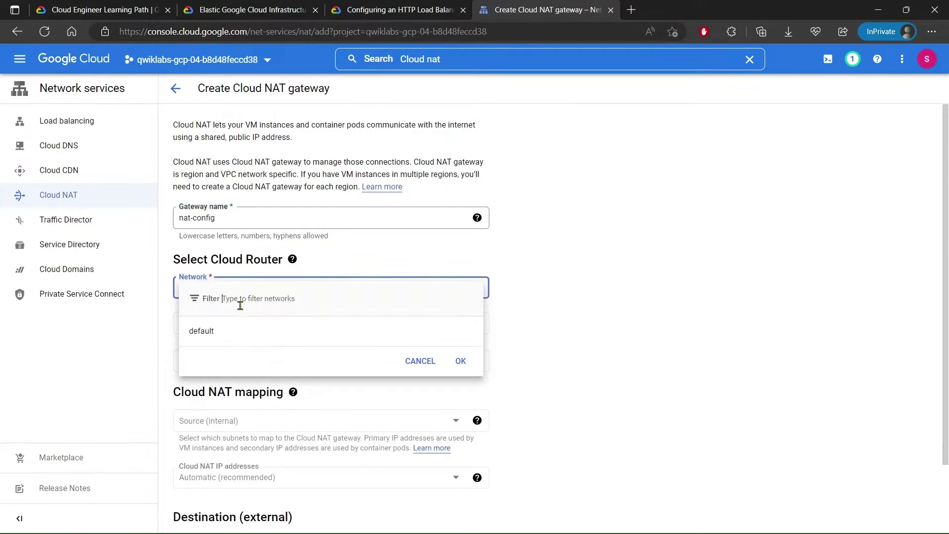
pyautogui.click(222, 331)
pyautogui.click(224, 335)
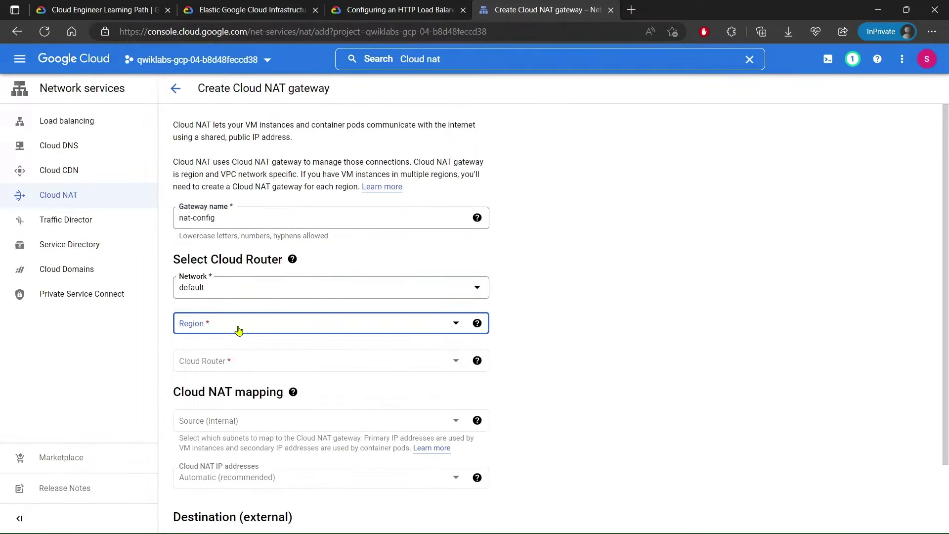
pyautogui.click(234, 330)
pyautogui.click(234, 369)
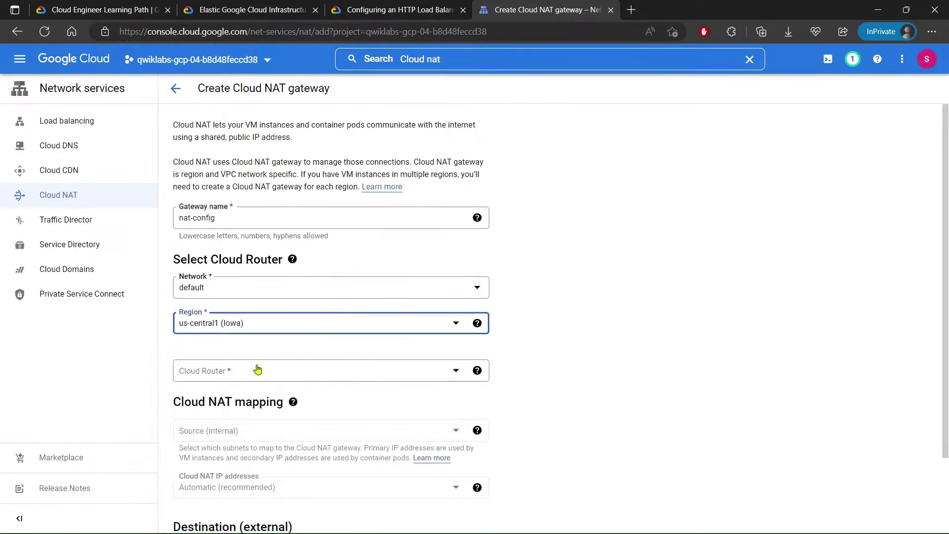
# - Copy the router name nat-router-us-central1 from the Task 2 lab instructions
pyautogui.click(397, 5)
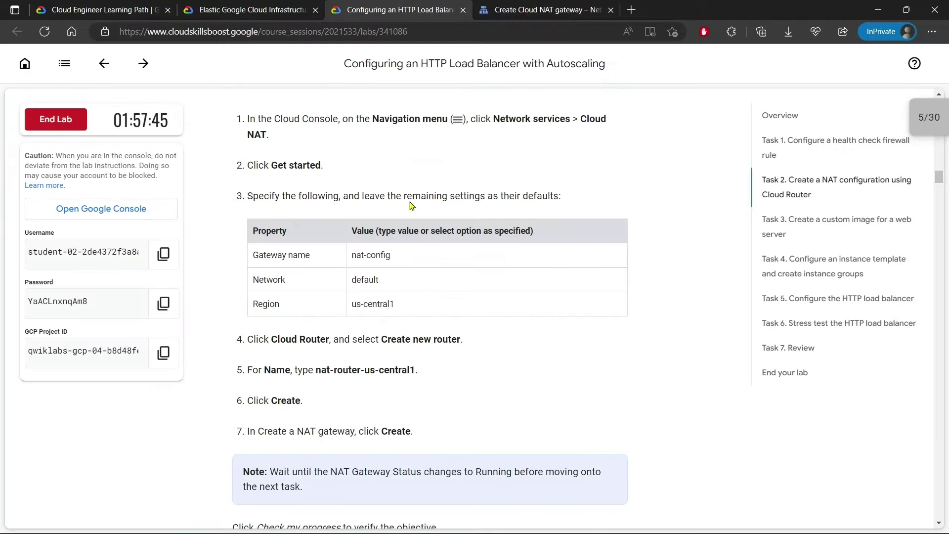
pyautogui.scroll(-2, 387, 226)
pyautogui.scroll(-3, 390, 289)
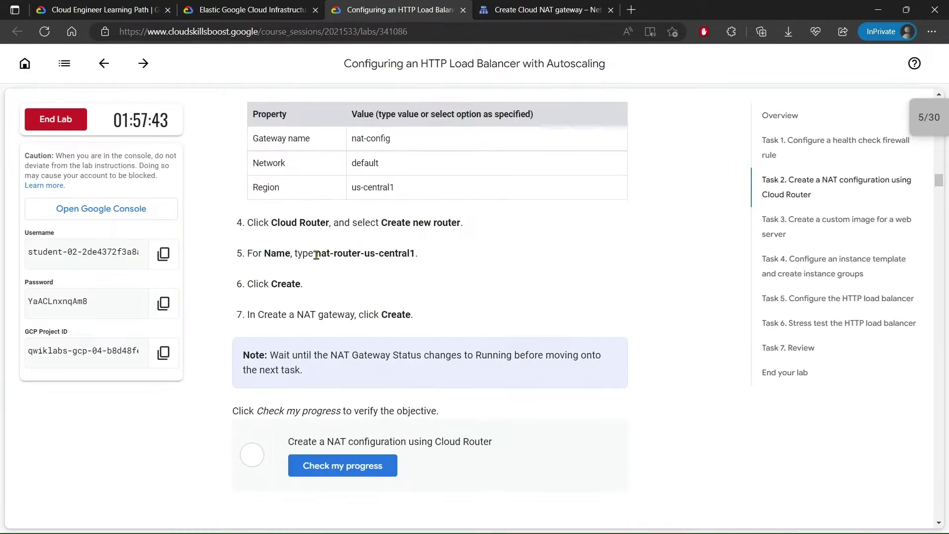
pyautogui.moveTo(354, 257); pyautogui.dragTo(414, 263)
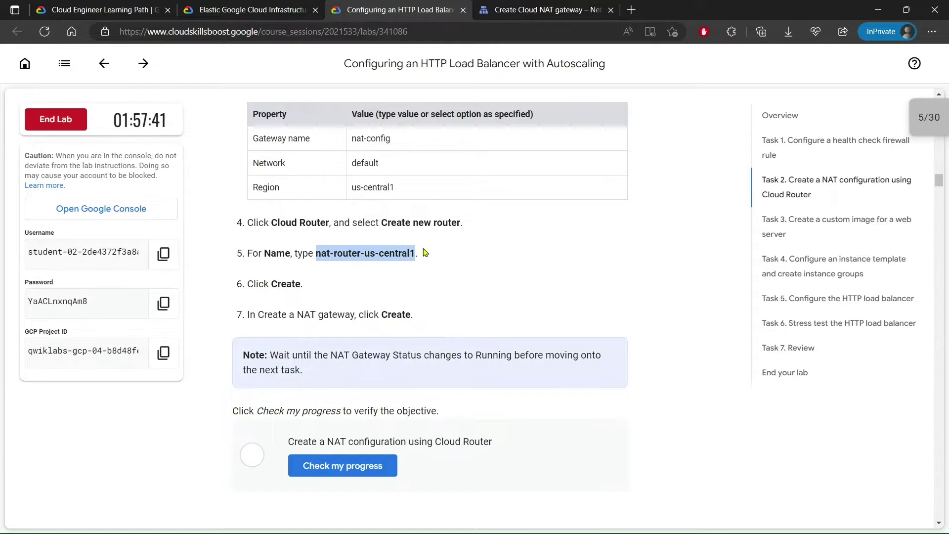
pyautogui.click(404, 204)
# - Create a new Cloud Router for the NAT gateway, named nat-router-us-central1
pyautogui.click(509, 11)
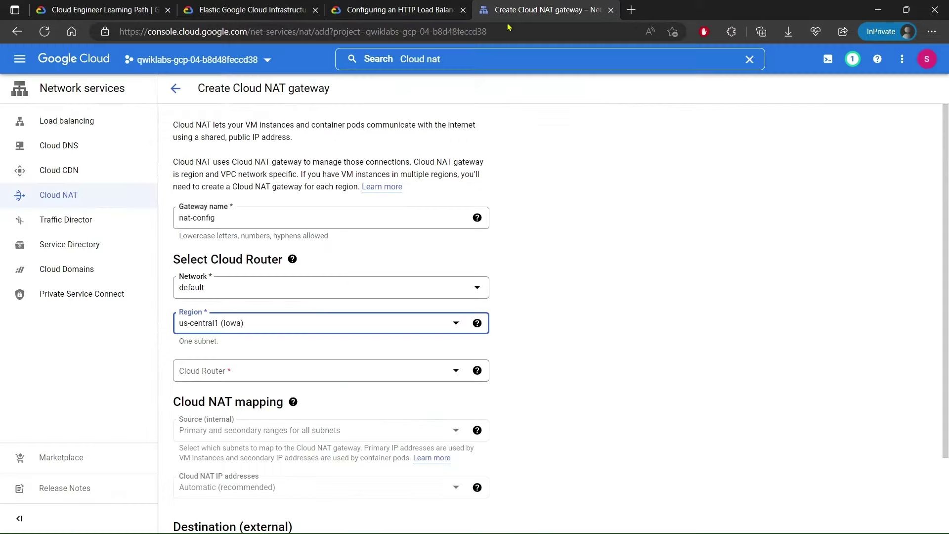
pyautogui.click(227, 376)
pyautogui.click(243, 413)
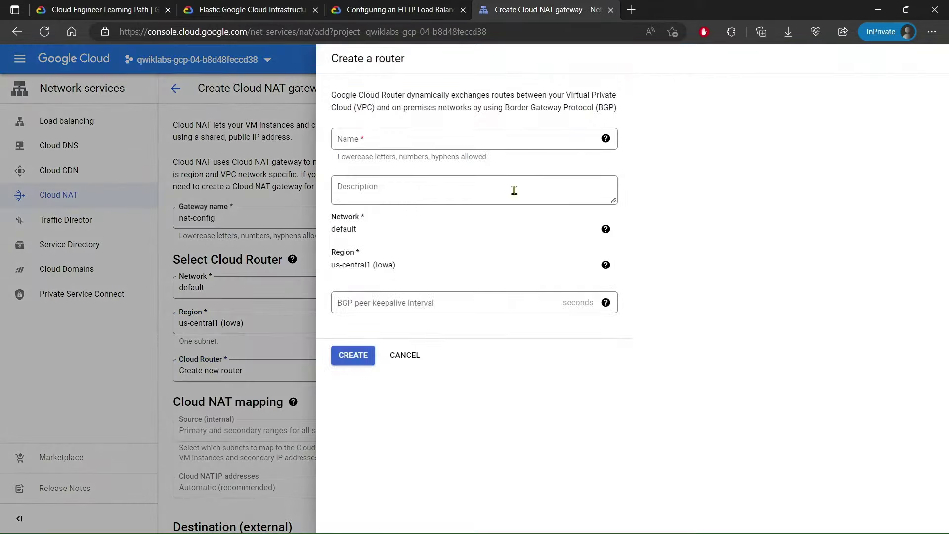
pyautogui.click(402, 140)
pyautogui.hotkey('ctrl', 'v')
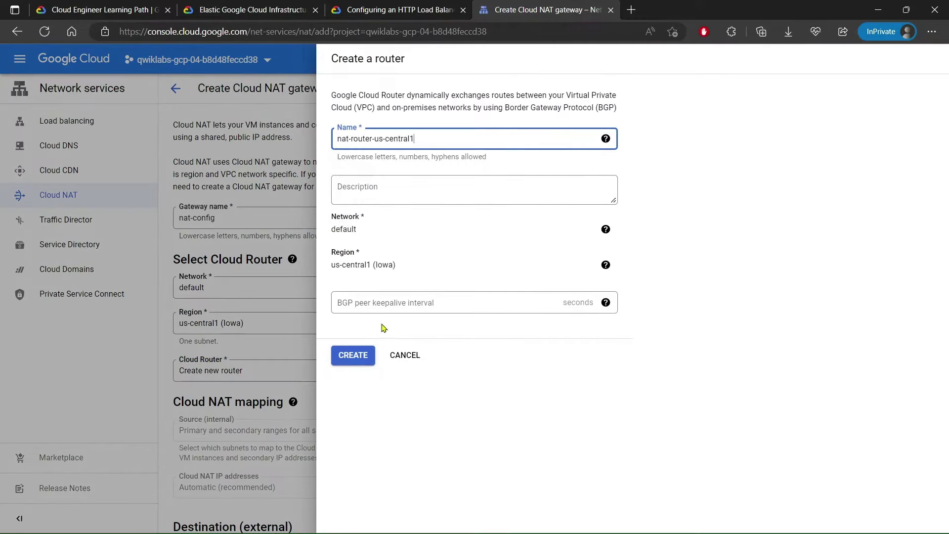
pyautogui.click(358, 361)
# - Review the remaining Task 2 instructions, then create the NAT gateway and dismiss the menu hint
pyautogui.scroll(-2, 423, 333)
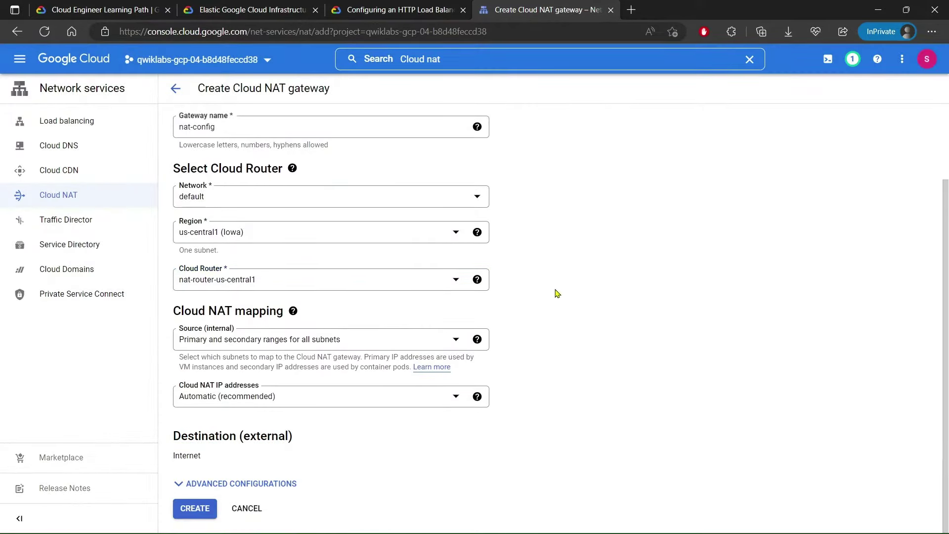
pyautogui.click(439, 6)
pyautogui.scroll(-2, 288, 252)
pyautogui.moveTo(249, 236); pyautogui.dragTo(429, 237)
pyautogui.click(440, 178)
pyautogui.click(482, 10)
pyautogui.click(203, 509)
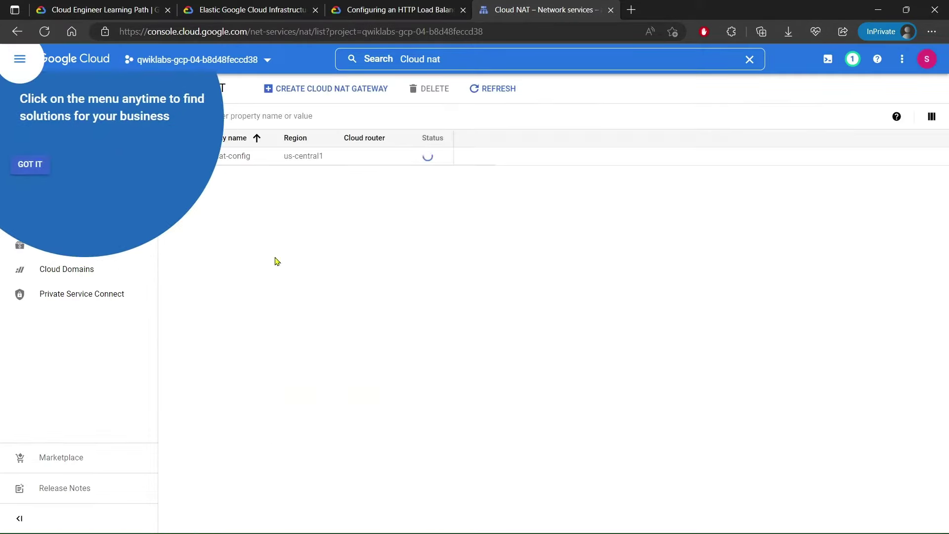
pyautogui.click(345, 217)
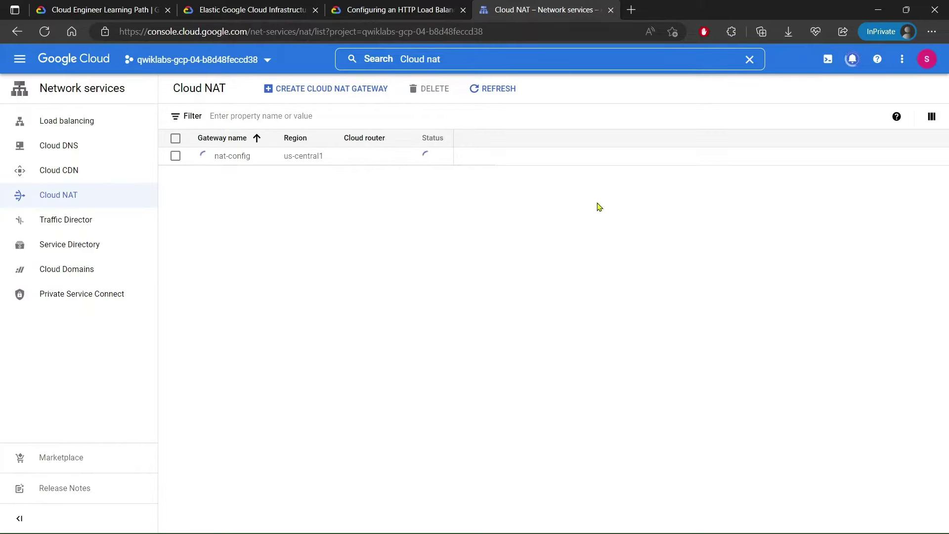
# - Refresh the Cloud NAT gateway list and check the lab progress for the NAT configuration using Cloud Router
pyautogui.click(492, 95)
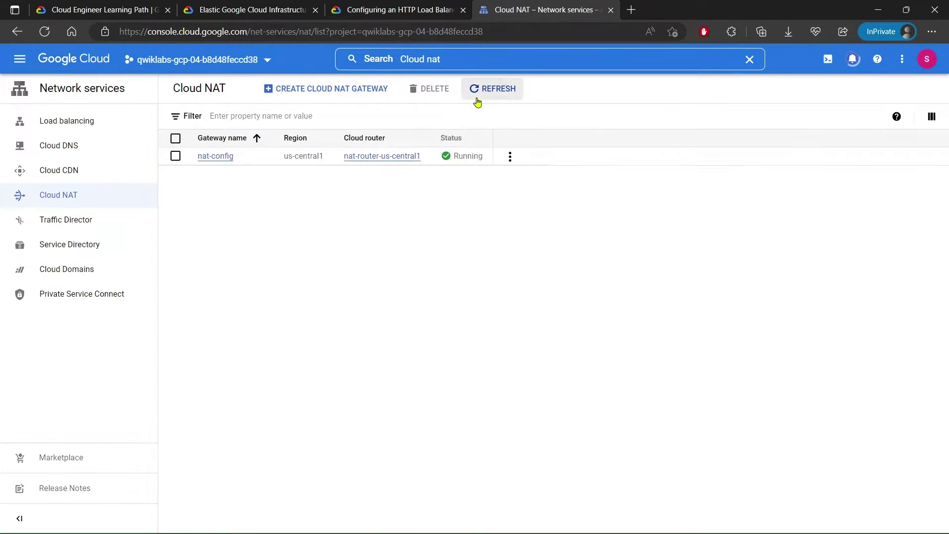
pyautogui.click(492, 90)
pyautogui.click(439, 9)
pyautogui.scroll(-2, 393, 157)
pyautogui.click(393, 296)
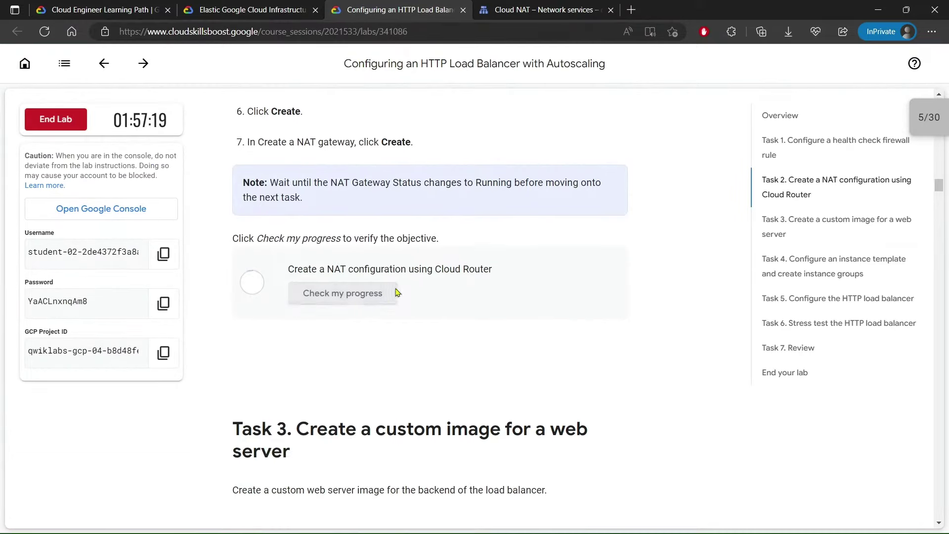
# - Copy the VM name webserver from the Task 3 instructions and start creating a new Compute Engine VM instance
pyautogui.scroll(-9, 431, 265)
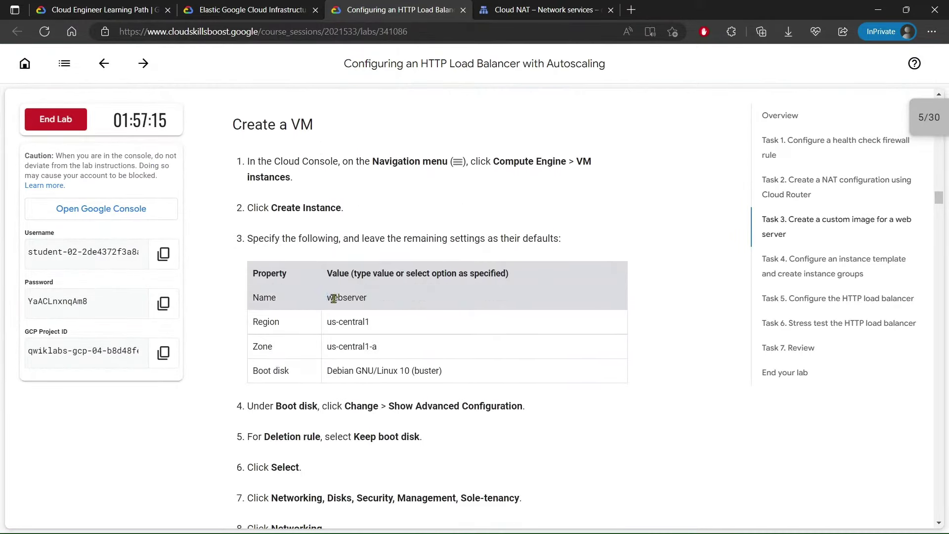
pyautogui.rightClick(344, 297)
pyautogui.click(381, 219)
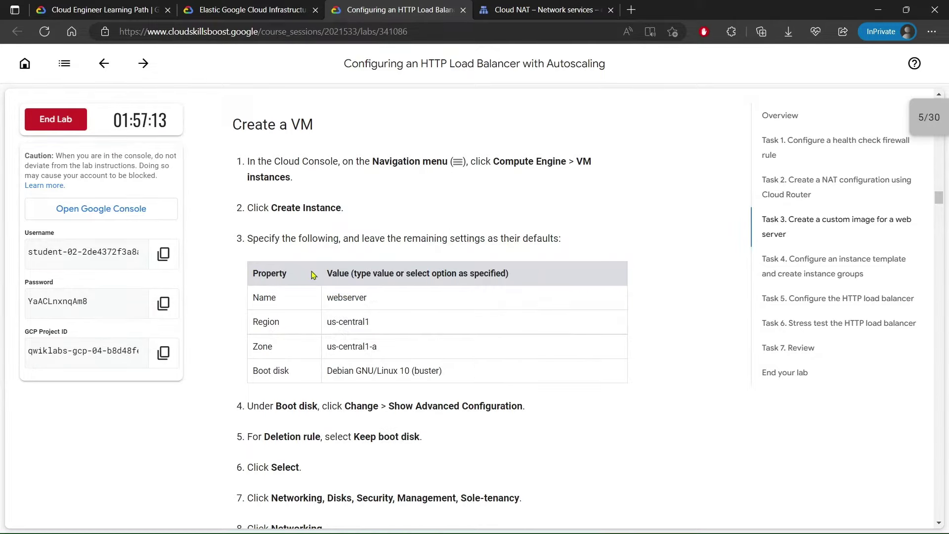
pyautogui.click(538, 9)
pyautogui.click(20, 59)
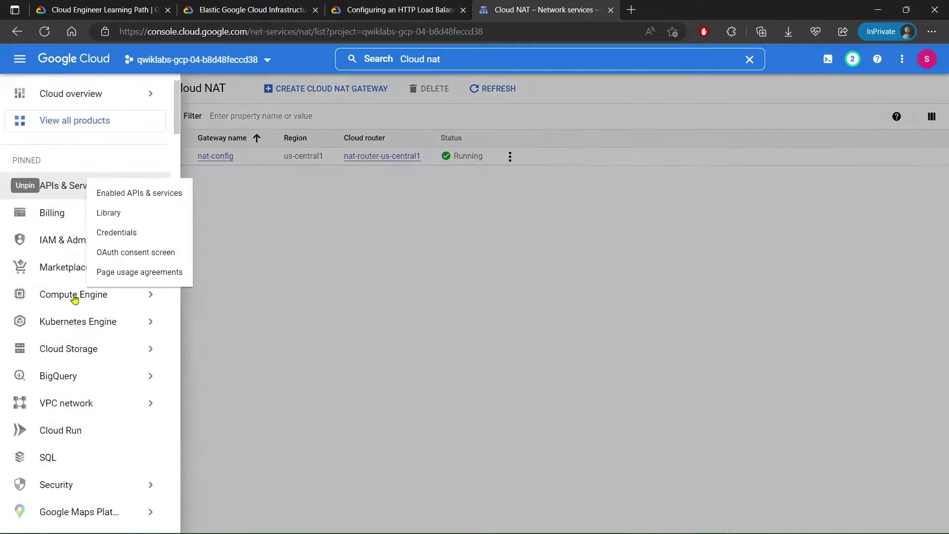
pyautogui.click(74, 296)
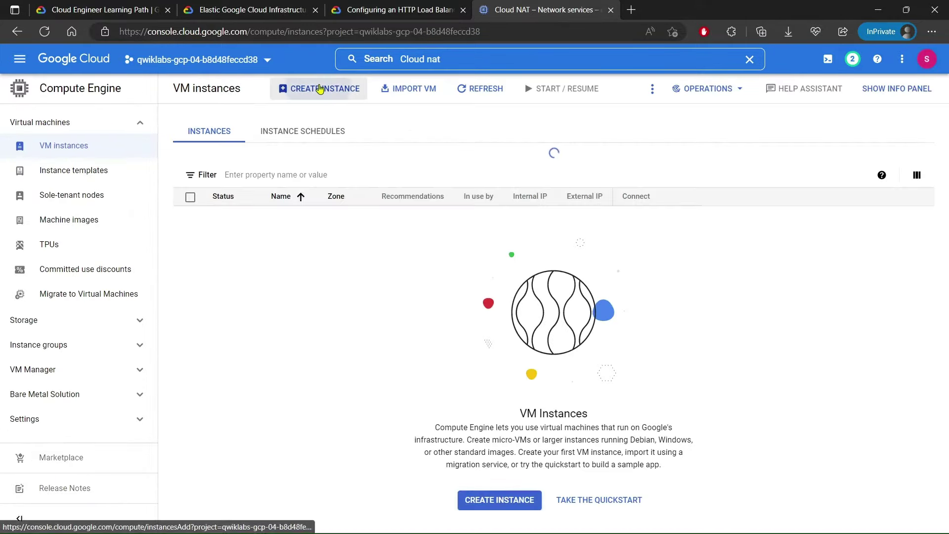
pyautogui.click(352, 98)
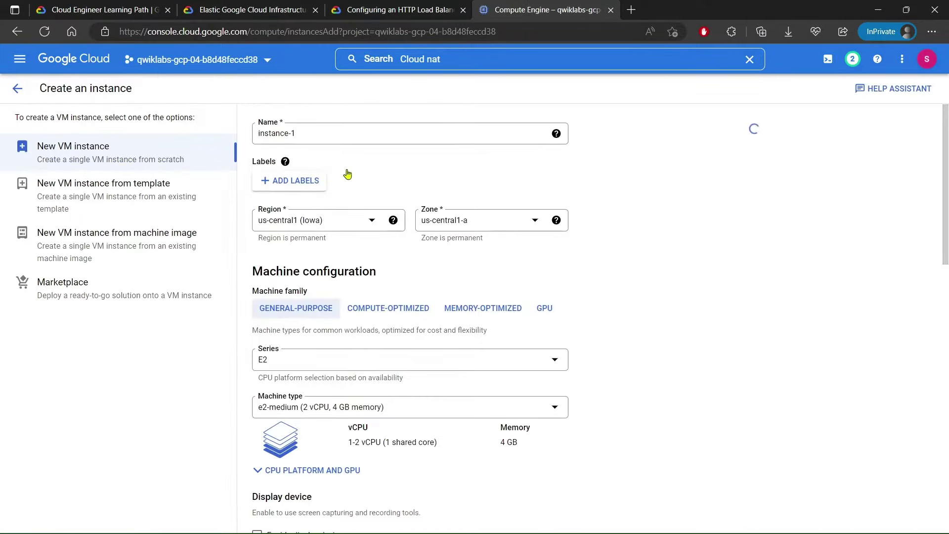
# - Name the new VM instance webserver, copying the name again from the lab's property table
pyautogui.hotkey('ctrl', 'shift', 'Tab')
pyautogui.scroll(7, 389, 239)
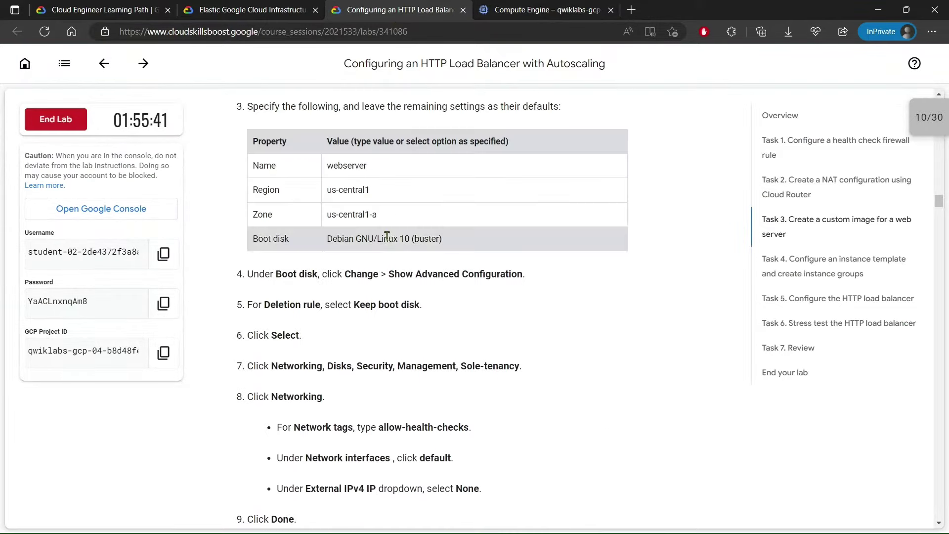
pyautogui.click(345, 166)
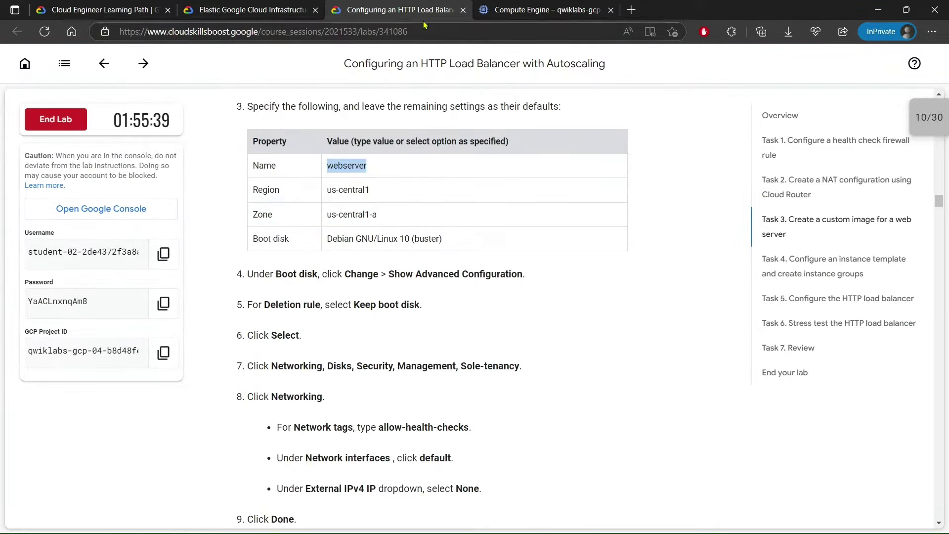
pyautogui.hotkey('ctrl', 'Tab')
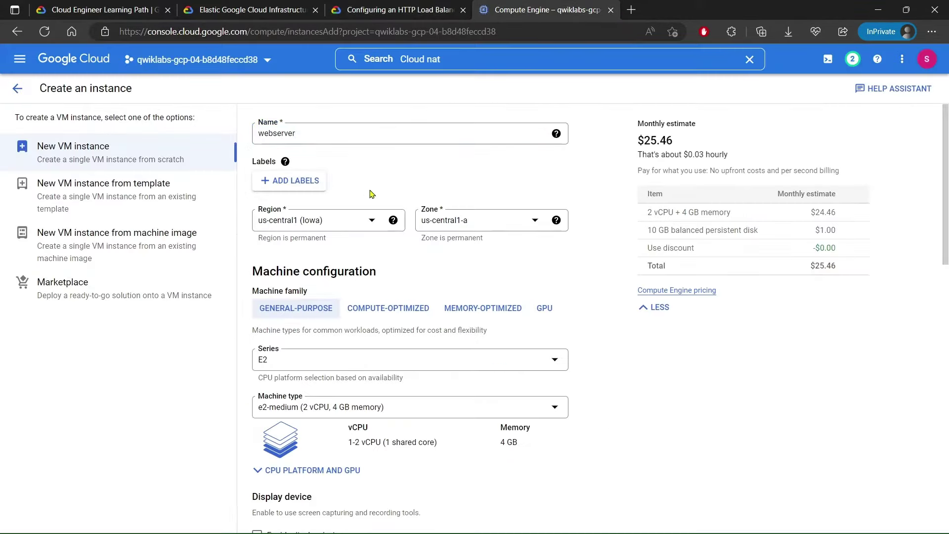
# - Open the VM's boot disk settings and set the image version to Debian GNU/Linux 10 (buster)
pyautogui.scroll(-9, 368, 190)
pyautogui.scroll(-1, 400, 331)
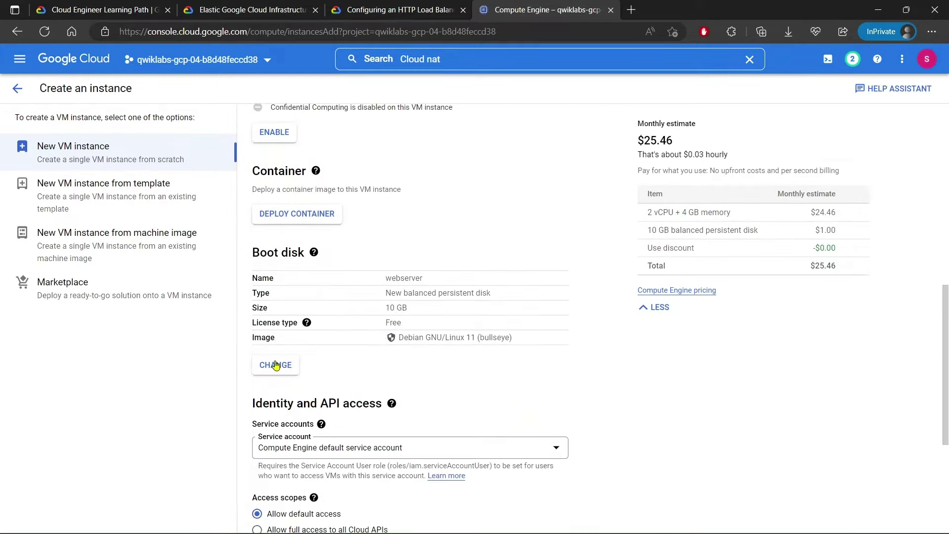
pyautogui.click(276, 364)
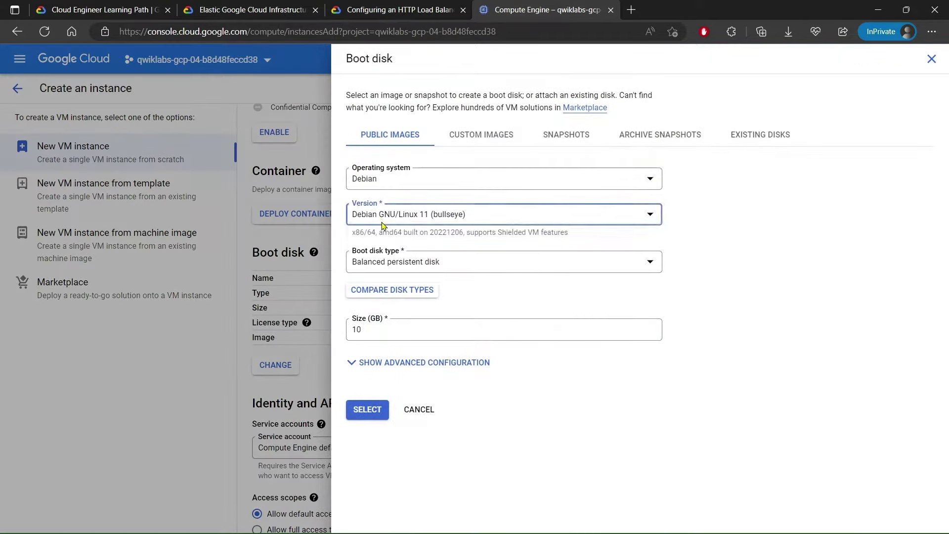
pyautogui.click(397, 224)
pyautogui.click(386, 263)
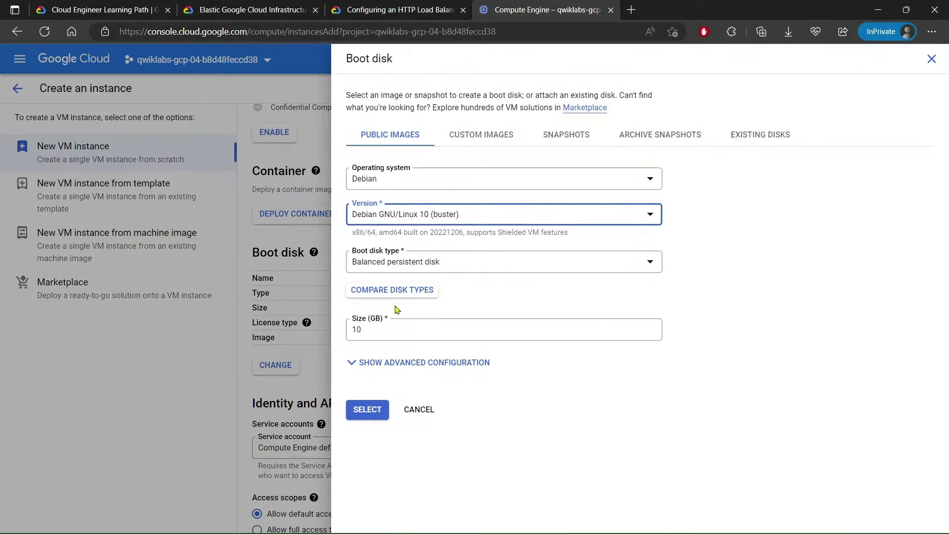
# - Set the boot disk's deletion rule to Keep boot disk in the advanced configuration and apply the boot disk settings
pyautogui.click(387, 362)
pyautogui.scroll(-4, 374, 295)
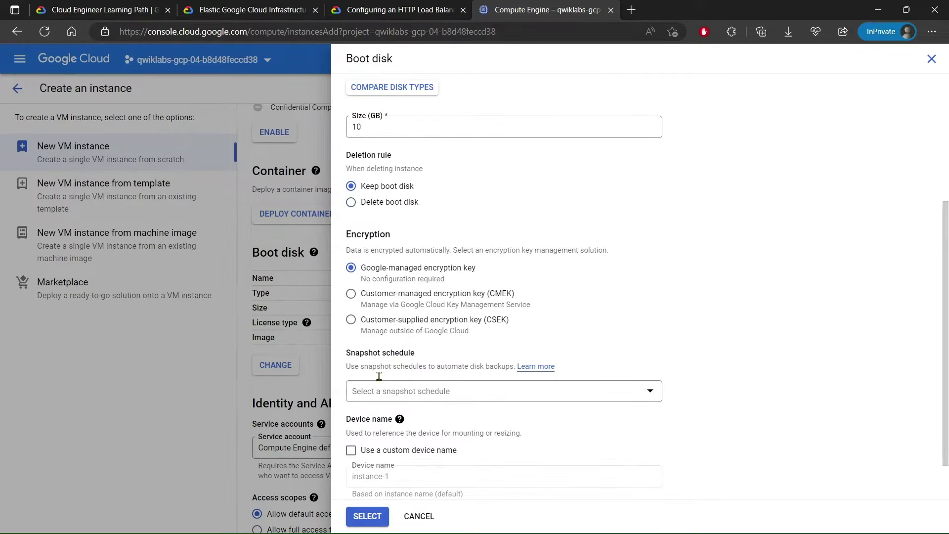
pyautogui.click(387, 513)
# - Add the network tag allow-health-checks in the instance's advanced networking options, copying it from the Task 3 lab instructions
pyautogui.scroll(-5, 385, 346)
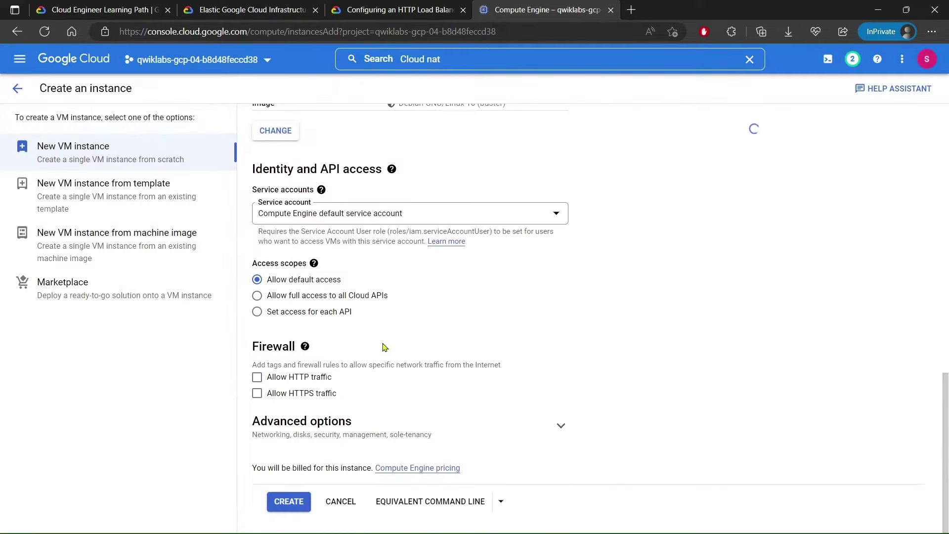
pyautogui.click(330, 426)
pyautogui.scroll(-4, 350, 343)
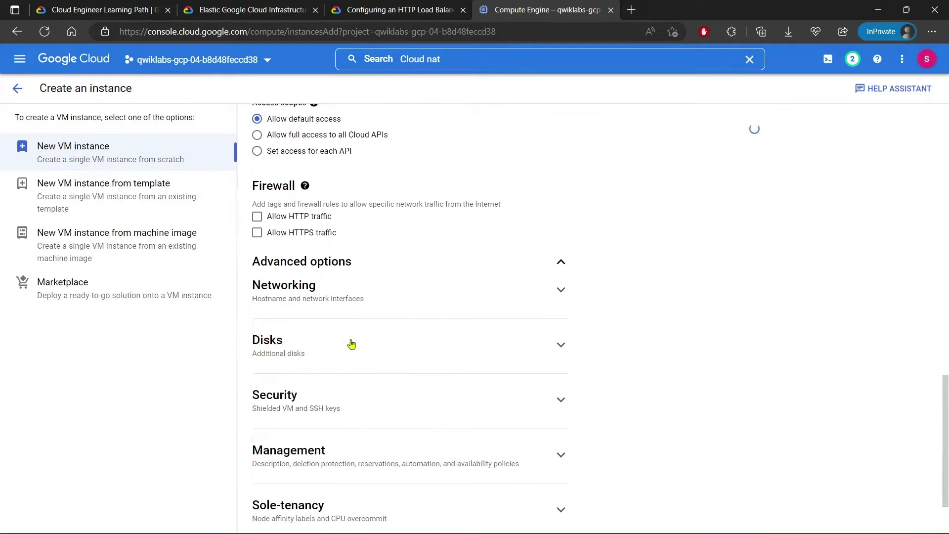
pyautogui.click(301, 286)
pyautogui.scroll(-2, 316, 288)
pyautogui.click(303, 234)
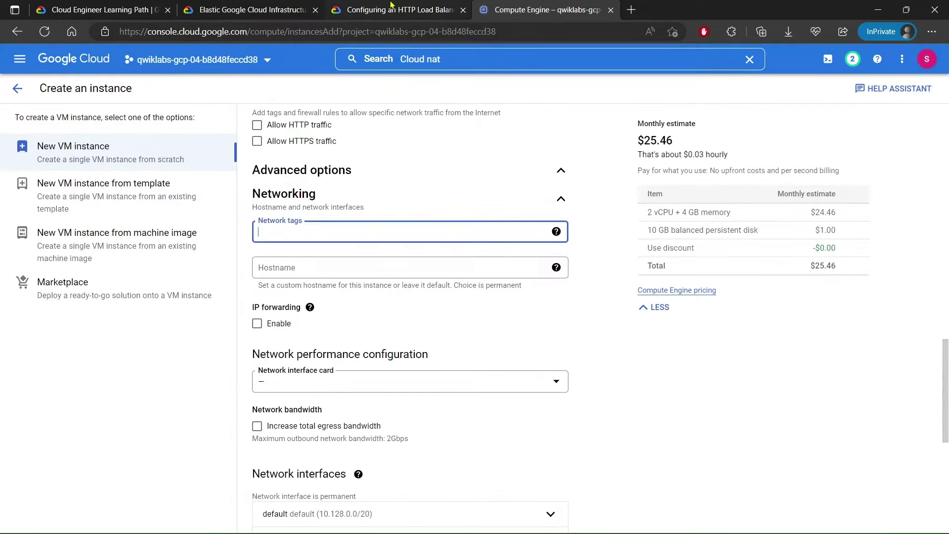
pyautogui.hotkey('ctrl', 'shift', 'Tab')
pyautogui.scroll(-3, 380, 281)
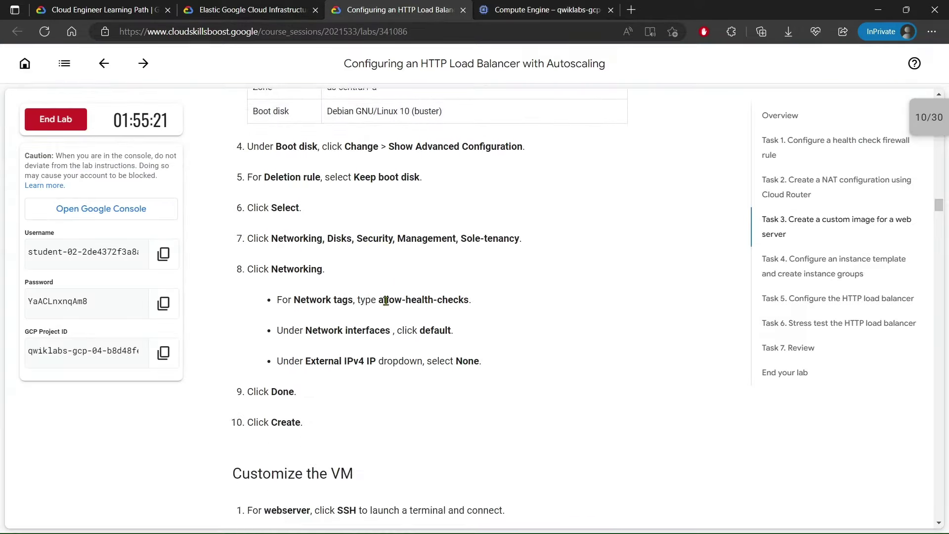
pyautogui.moveTo(381, 298); pyautogui.dragTo(432, 298)
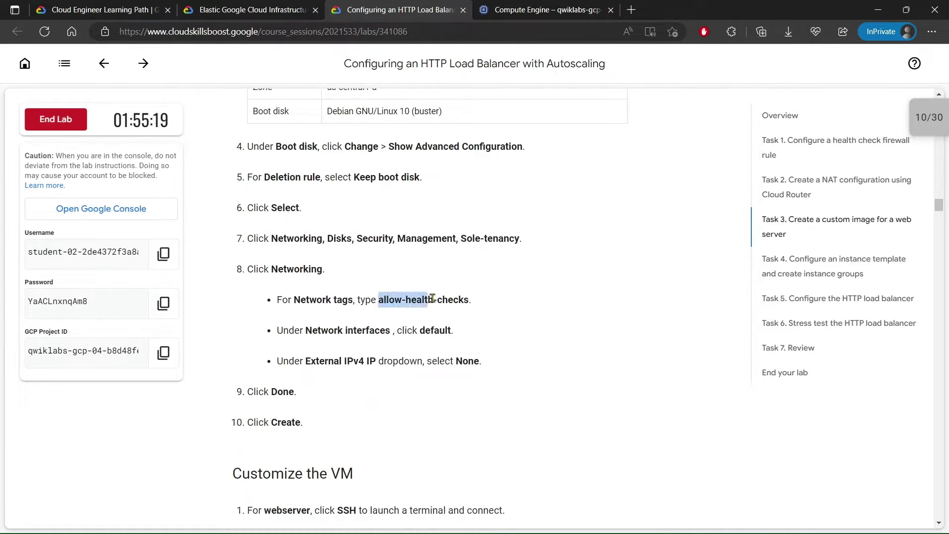
pyautogui.click(466, 262)
pyautogui.hotkey('ctrl', 'Tab')
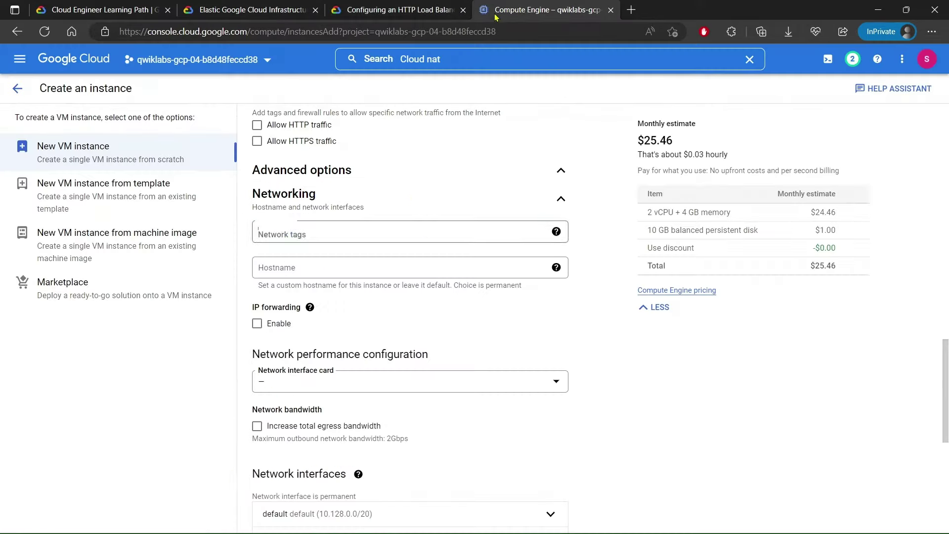
pyautogui.hotkey('ctrl', 'v')
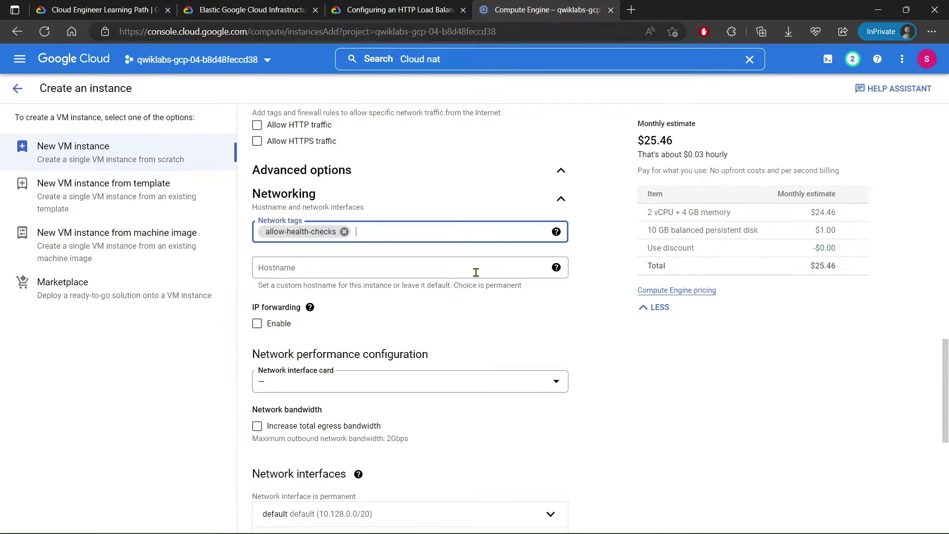
# - Set the default network interface's external IPv4 address to None and create the webserver instance
pyautogui.scroll(-4, 474, 271)
pyautogui.click(357, 304)
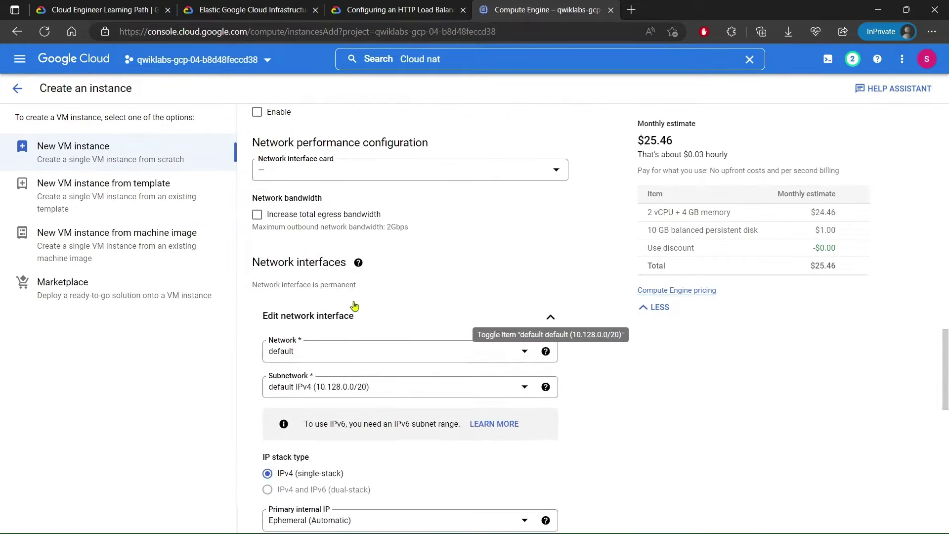
pyautogui.scroll(-4, 391, 307)
pyautogui.click(337, 344)
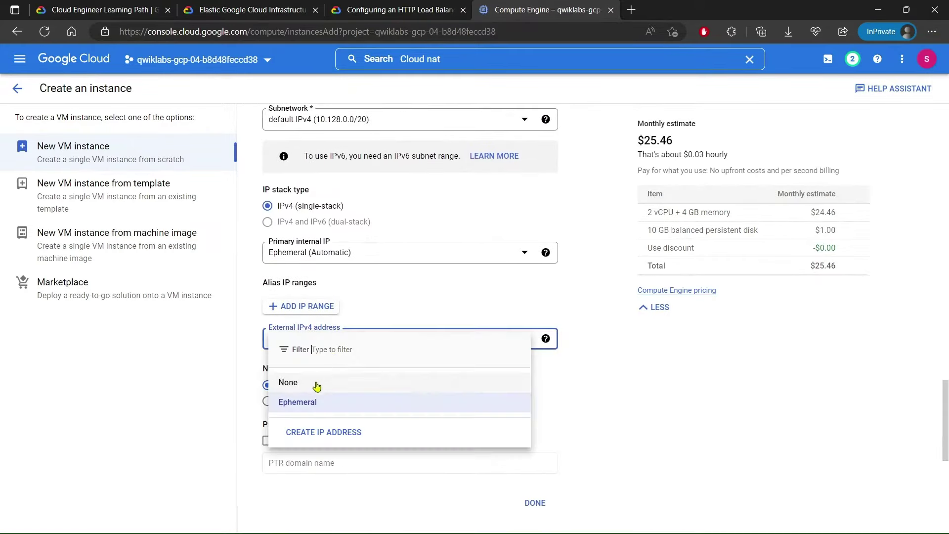
pyautogui.click(314, 384)
pyautogui.click(532, 382)
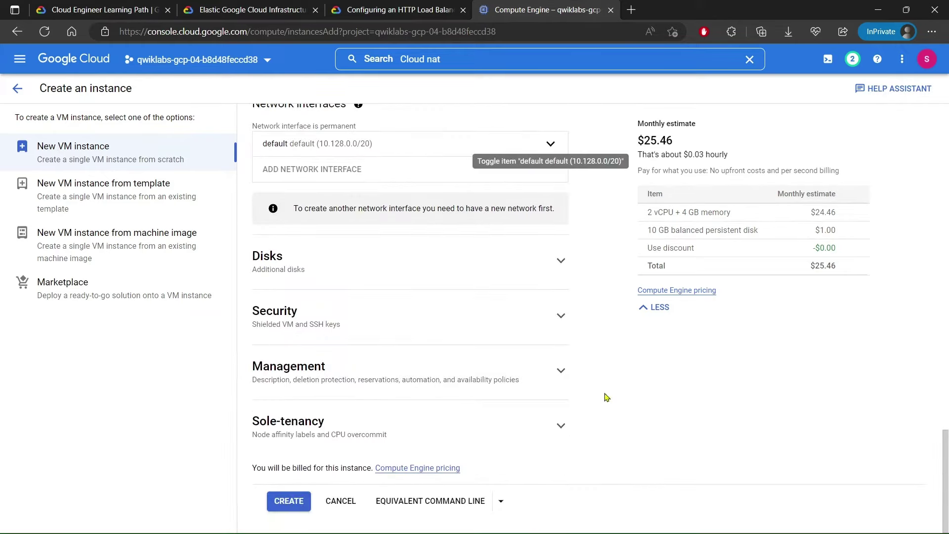
pyautogui.click(274, 507)
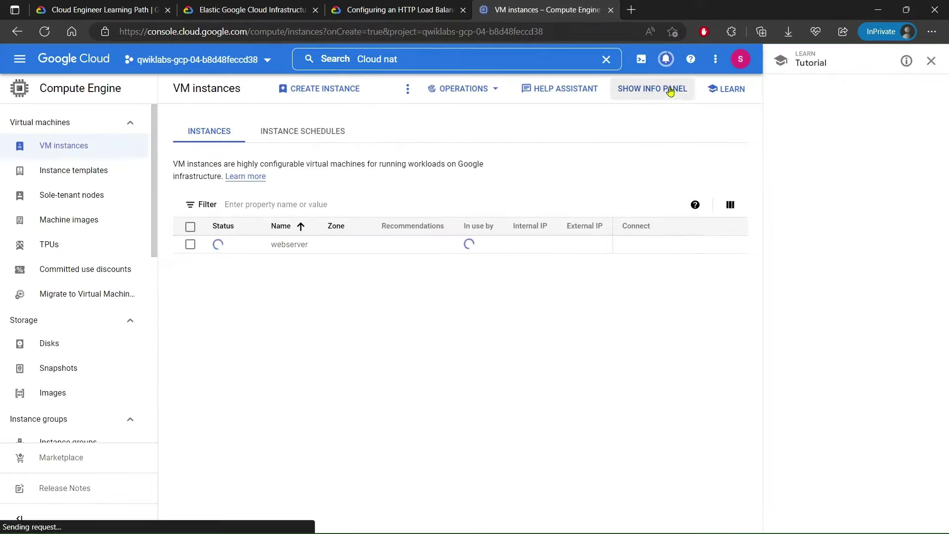
# - Copy the Apache2 installation commands from the lab's Customize the VM section
pyautogui.click(405, 9)
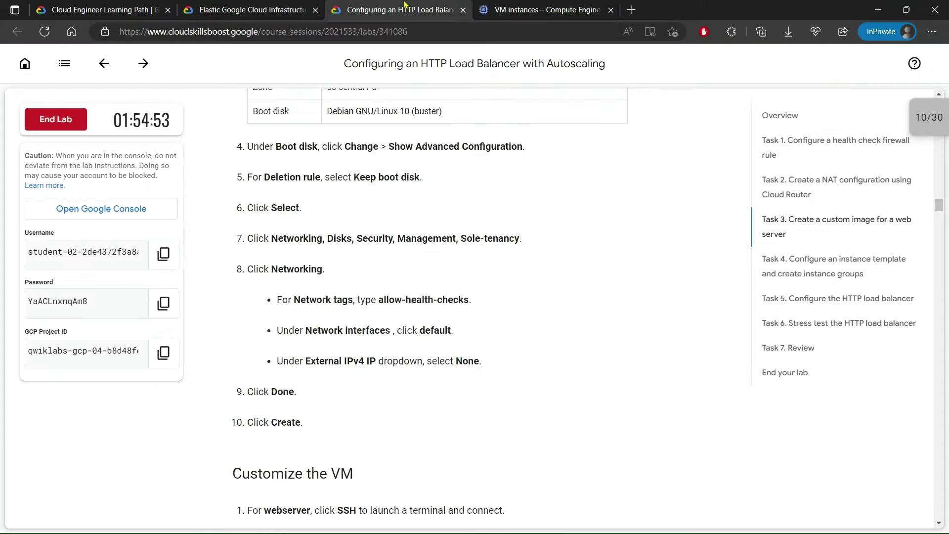
pyautogui.scroll(-5, 390, 269)
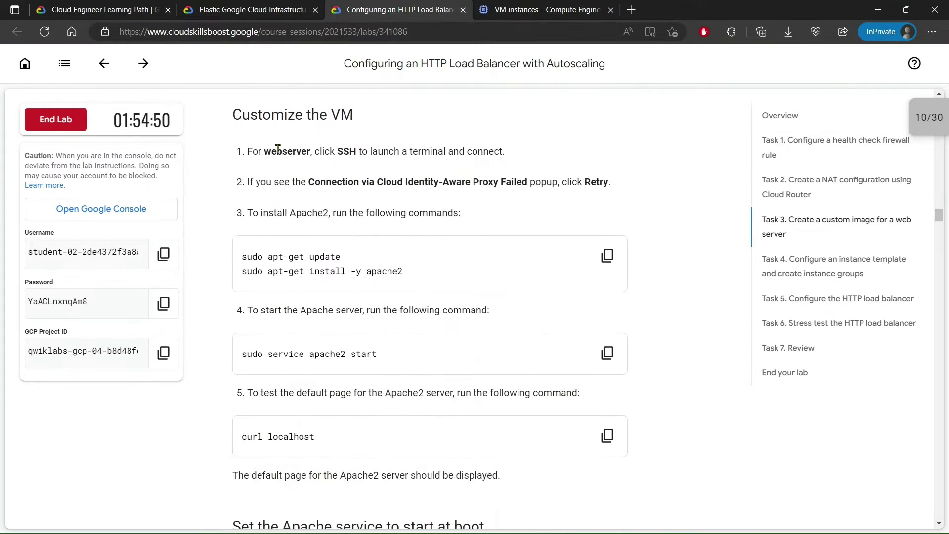
pyautogui.moveTo(247, 152); pyautogui.dragTo(438, 154)
pyautogui.click(502, 144)
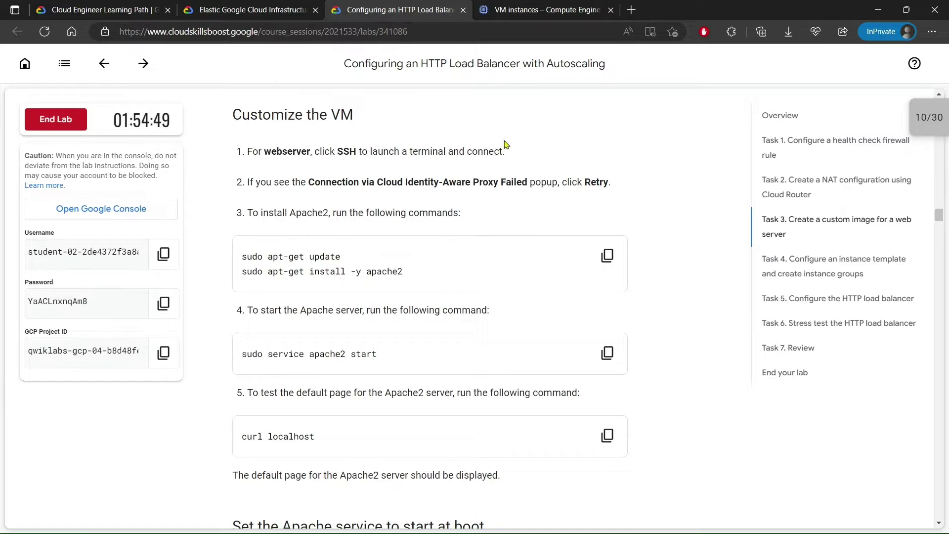
pyautogui.click(607, 256)
# - Connect to the webserver VM in an SSH-in-browser terminal, maximizing its window and enlarging the page zoom
pyautogui.click(559, 10)
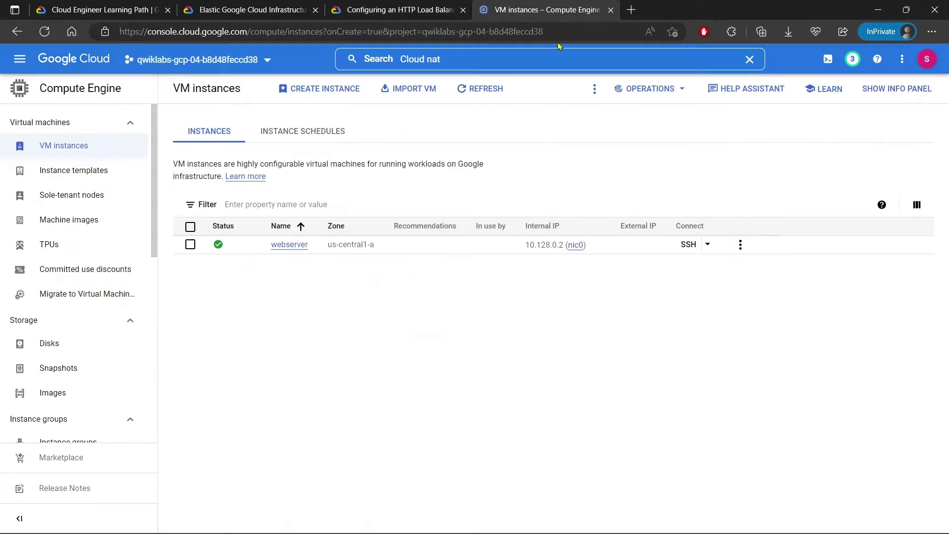
pyautogui.click(687, 244)
pyautogui.moveTo(452, 11); pyautogui.dragTo(527, 4)
pyautogui.hotkey('ctrl', '+')
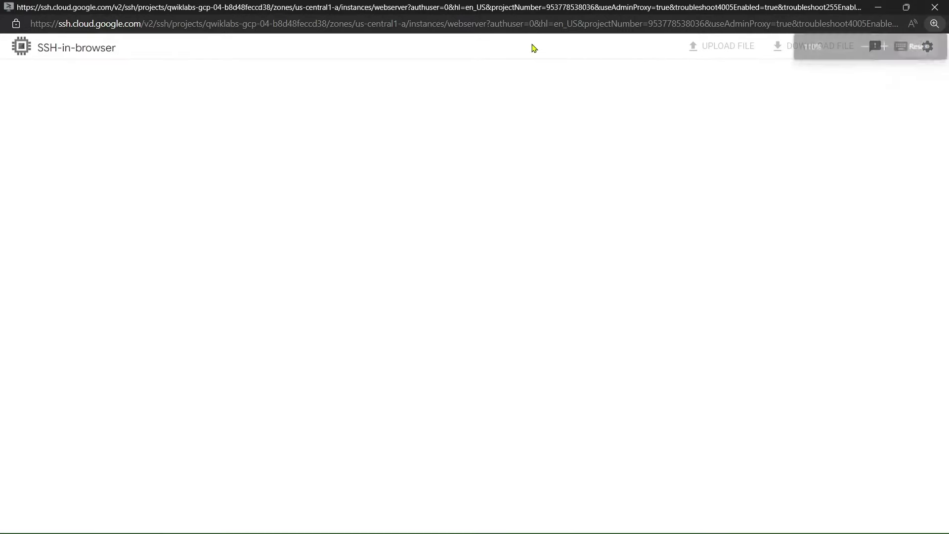
pyautogui.hotkey('ctrl', '+')
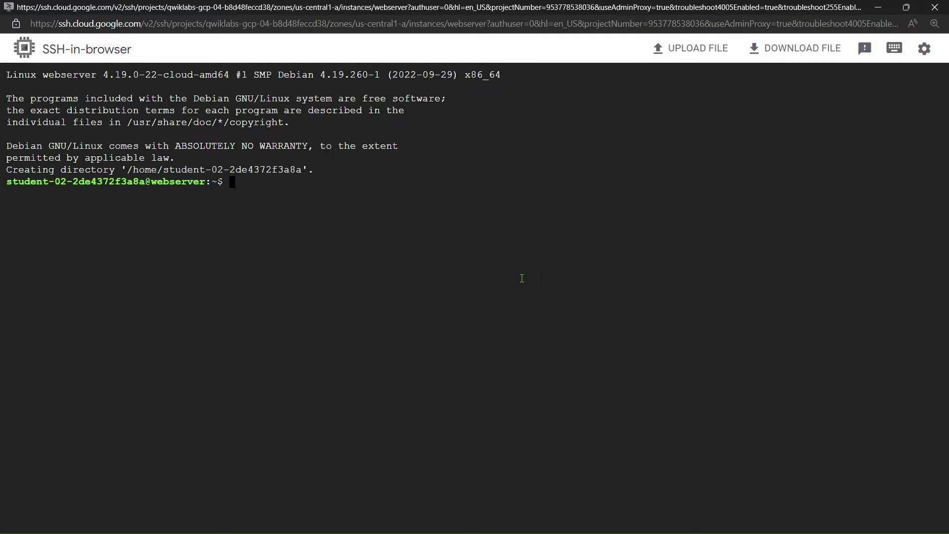
# - Run sudo apt-get update and sudo apt-get install -y apache2 in the SSH terminal, also copying the lab's Apache start command
pyautogui.hotkey('ctrl', 'v')
pyautogui.press('Return')
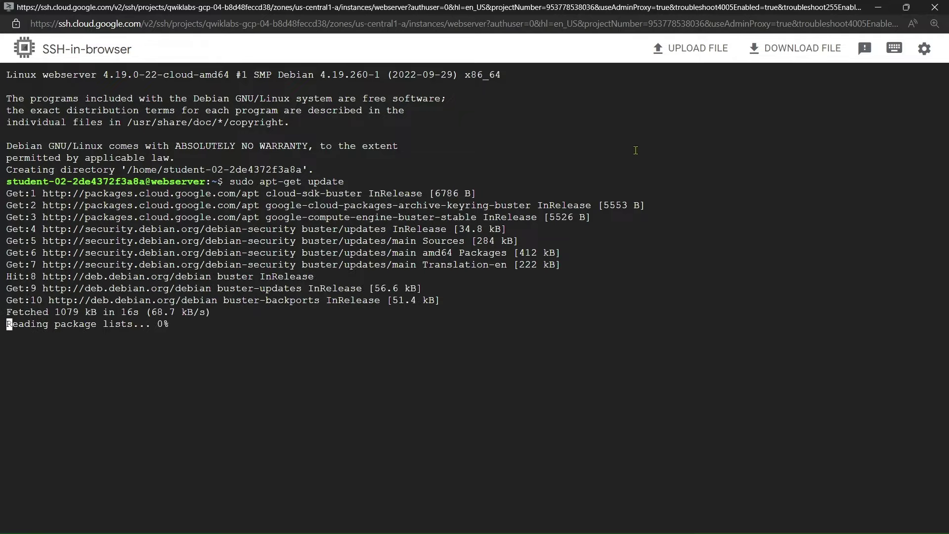
pyautogui.hotkey('ctrl', 'v')
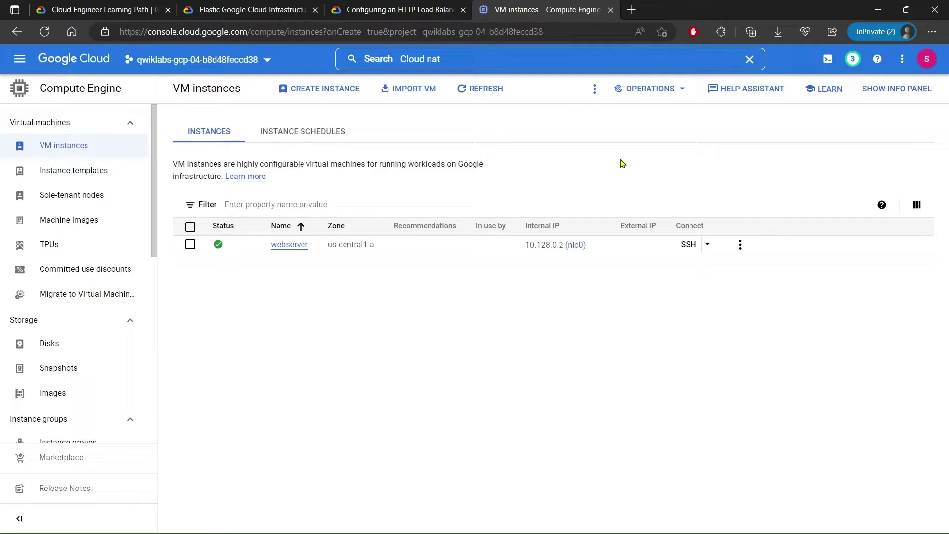
pyautogui.click(393, 9)
pyautogui.scroll(-3, 434, 200)
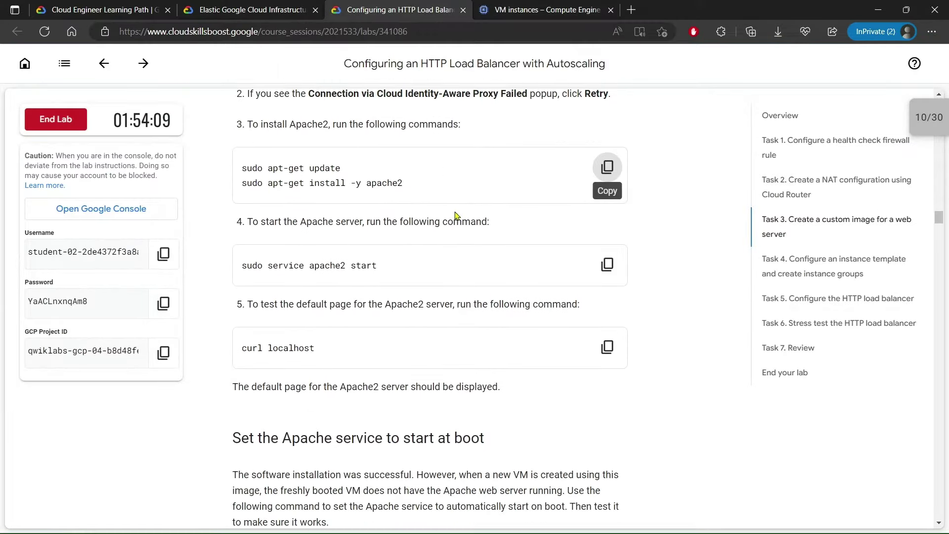
pyautogui.click(607, 227)
pyautogui.hotkey('alt', 'Tab')
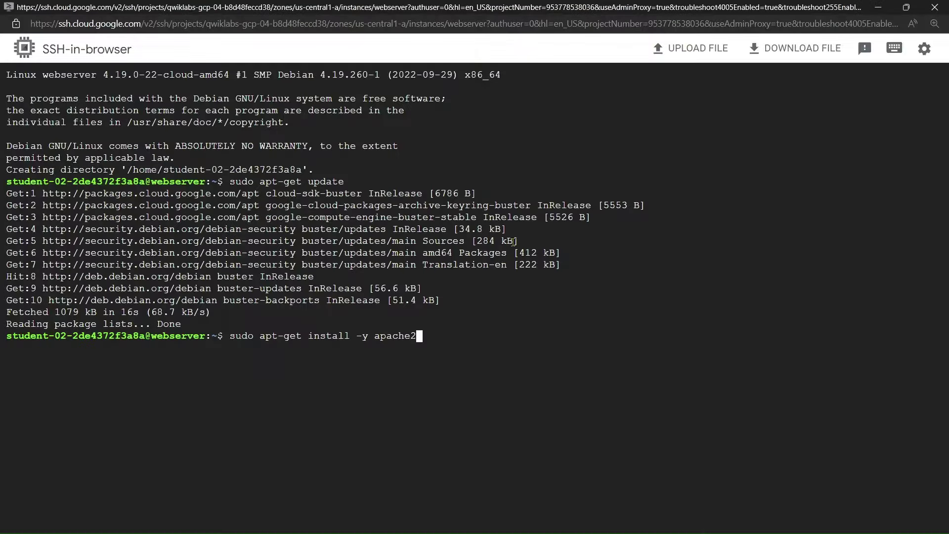
pyautogui.press('Return')
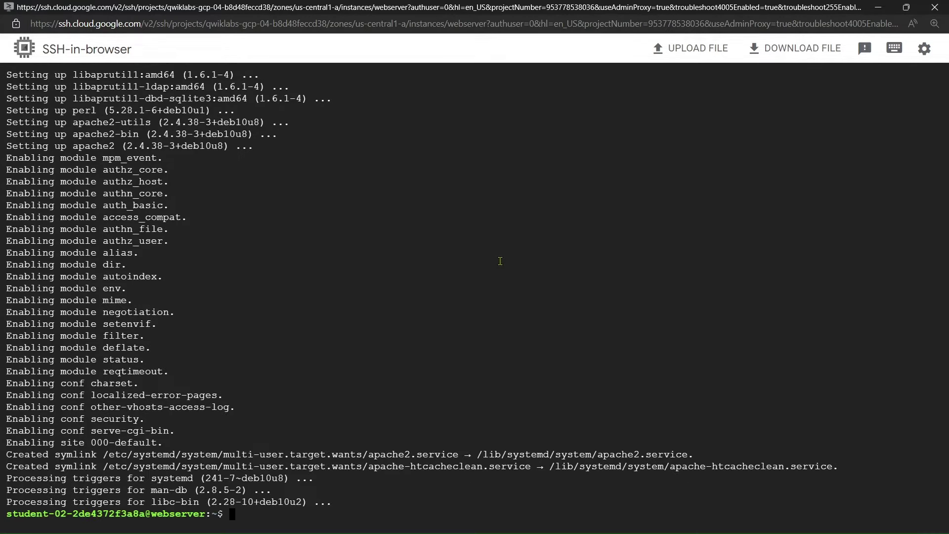
# - Start the Apache server with sudo service apache2 start and test its default page with curl localhost, copied from the lab
pyautogui.hotkey('ctrl', 'v')
pyautogui.press('Return')
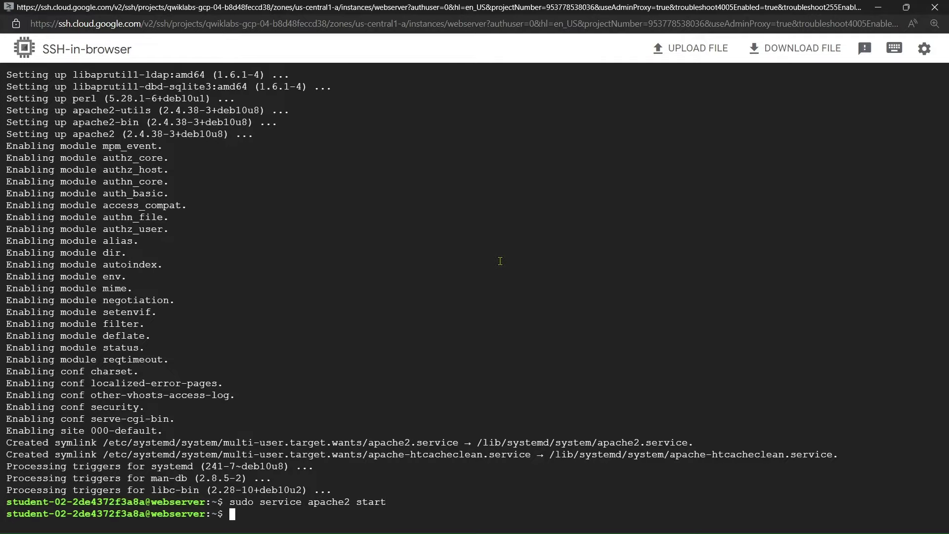
pyautogui.hotkey('alt', 'Tab')
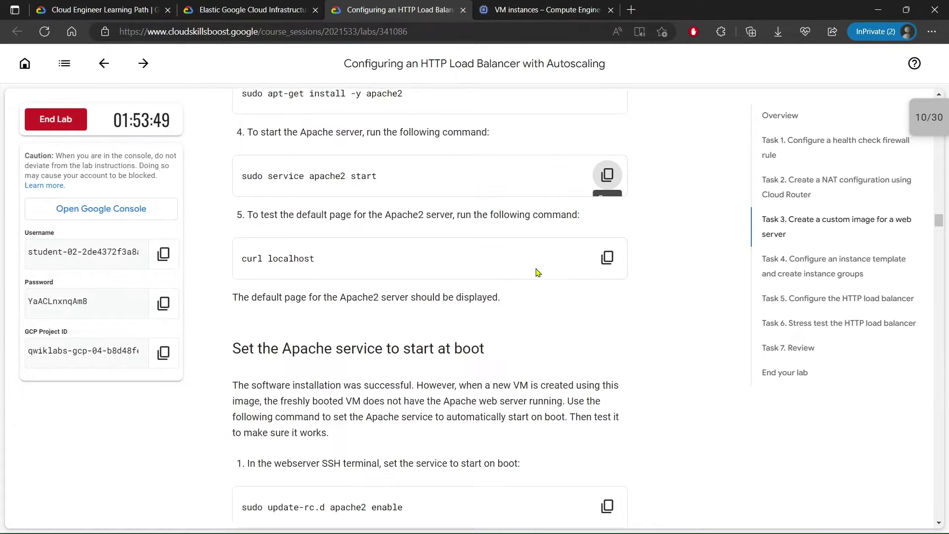
pyautogui.scroll(-1, 531, 272)
pyautogui.click(607, 237)
pyautogui.hotkey('alt', 'Tab')
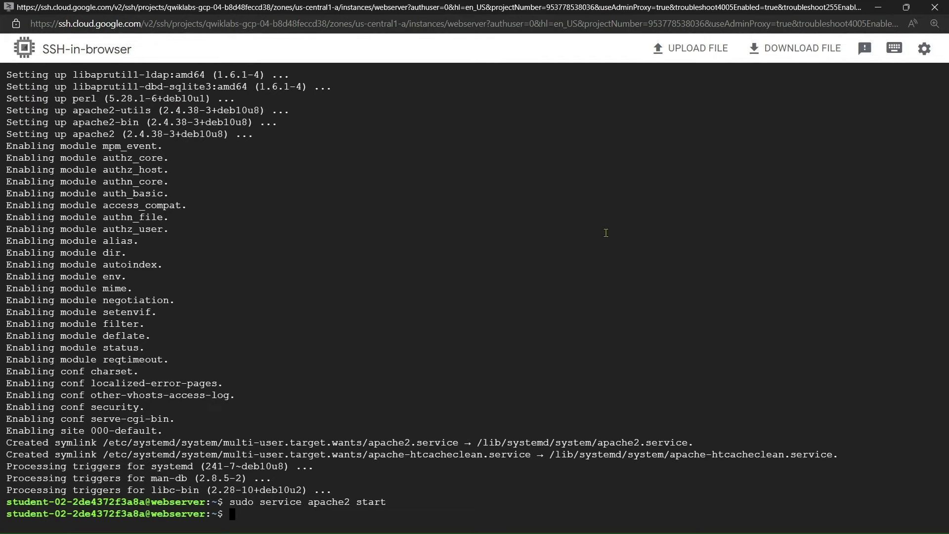
pyautogui.hotkey('ctrl', 'v')
pyautogui.press('Return')
# - Set the Apache service to start at boot by running the lab's command sudo update-rc.d apache2 enable
pyautogui.hotkey('alt', 'Tab')
pyautogui.scroll(-5, 603, 257)
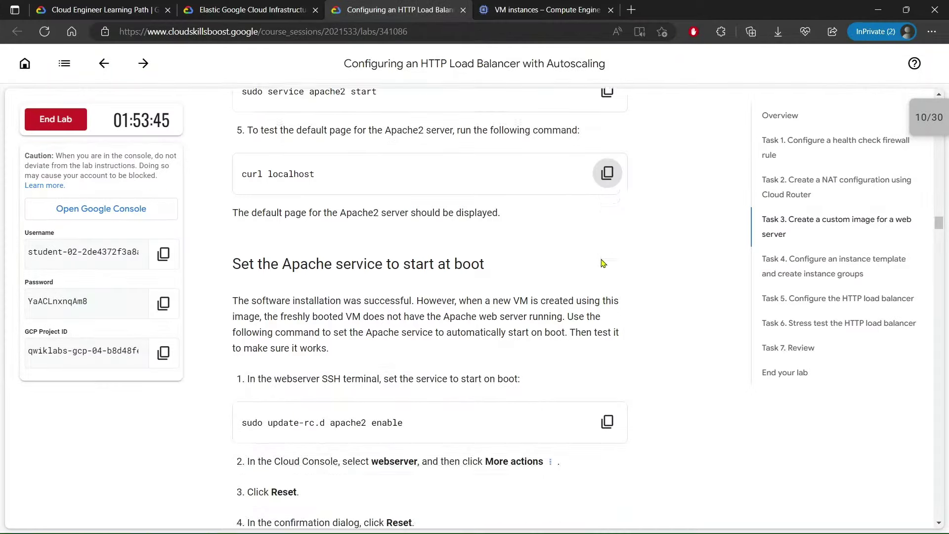
pyautogui.click(606, 283)
pyautogui.hotkey('alt', 'Tab')
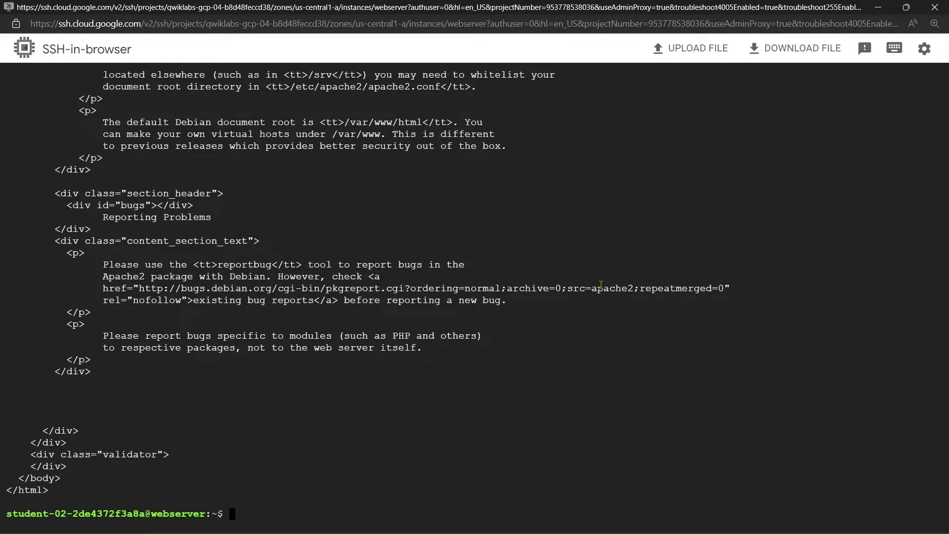
pyautogui.hotkey('ctrl', 'v')
pyautogui.press('Return')
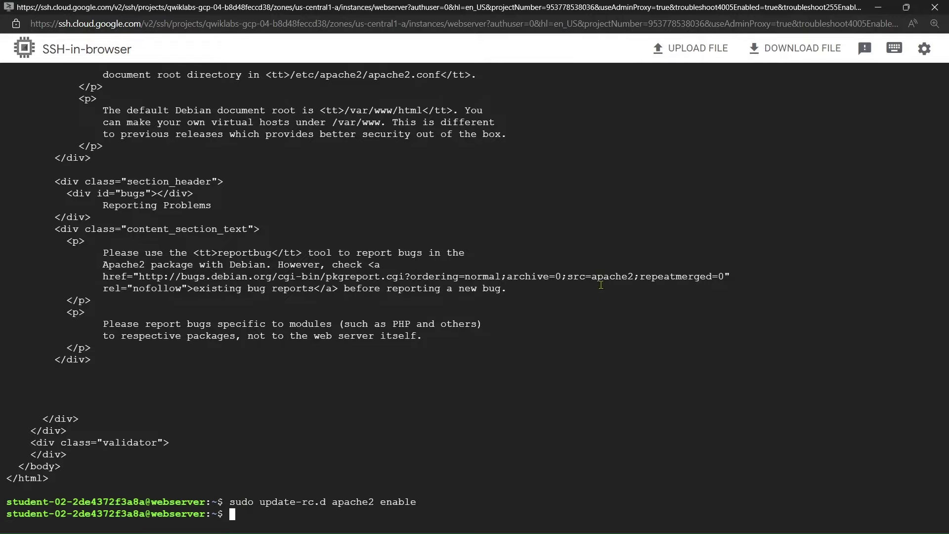
# - Read the lab's reset instructions, reset the webserver VM in the Cloud Console and return to the instructions
pyautogui.hotkey('alt', 'Tab')
pyautogui.scroll(-1, 346, 284)
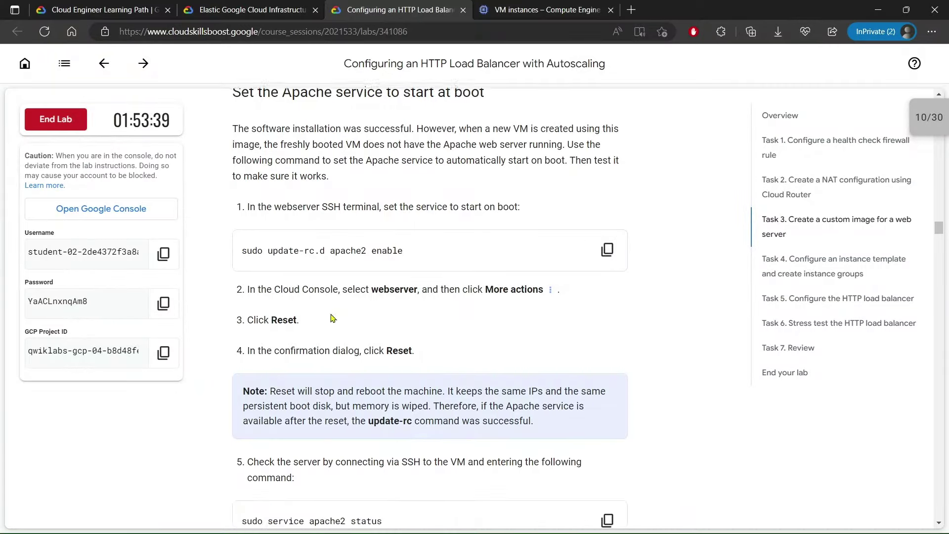
pyautogui.moveTo(250, 279); pyautogui.dragTo(544, 275)
pyautogui.click(359, 271)
pyautogui.click(284, 309)
pyautogui.click(326, 308)
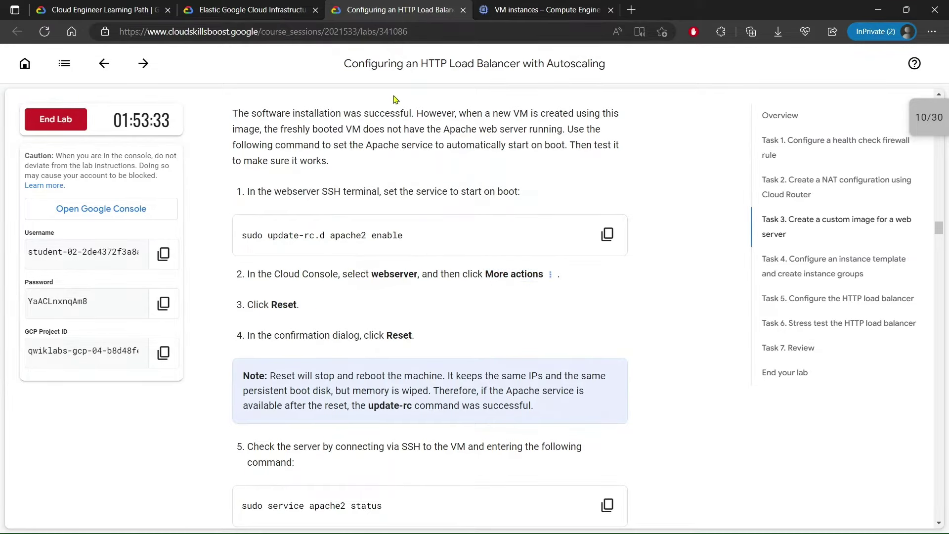
pyautogui.click(542, 10)
pyautogui.click(191, 226)
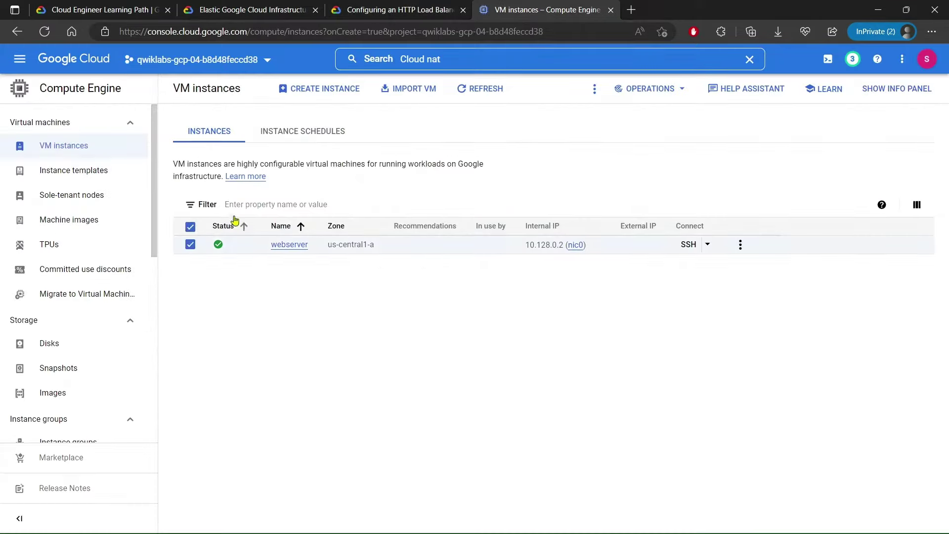
pyautogui.click(594, 88)
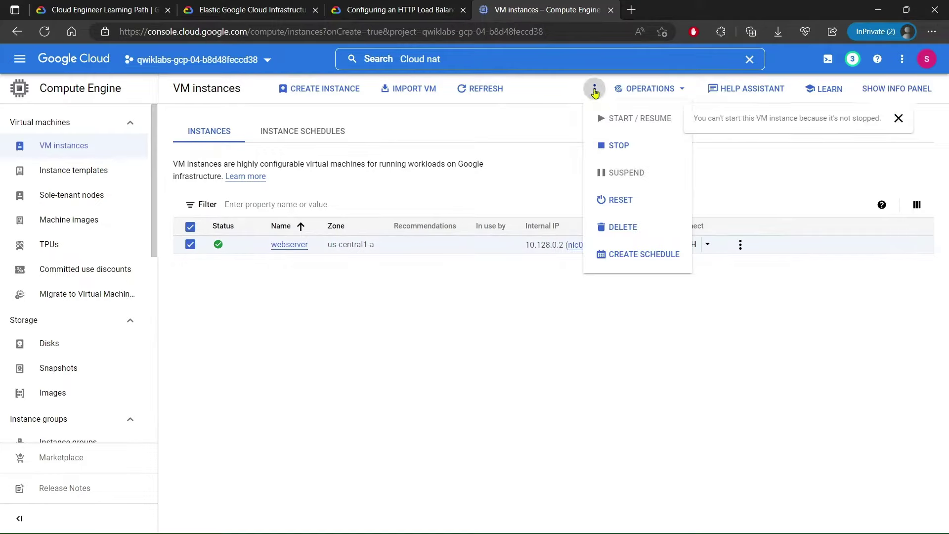
pyautogui.click(621, 199)
pyautogui.click(616, 346)
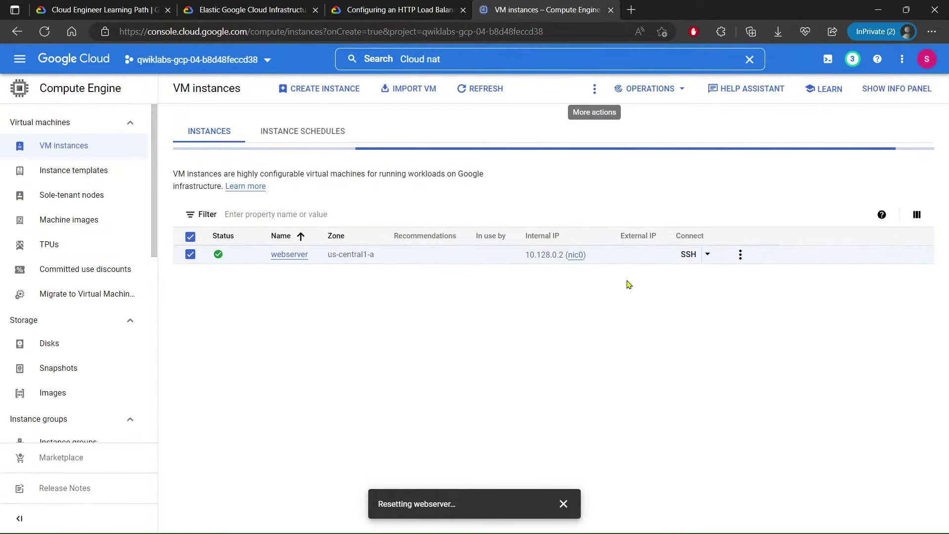
pyautogui.hotkey('ctrl', 'shift', 'Tab')
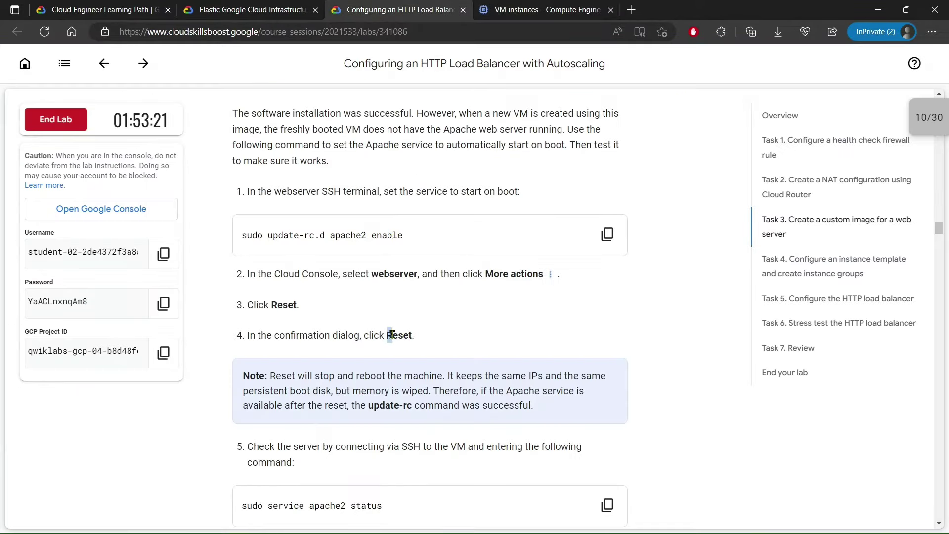
# - Check the Apache service on the reset VM by running the lab's command sudo service apache2 status in the SSH terminal
pyautogui.click(420, 336)
pyautogui.scroll(-5, 426, 319)
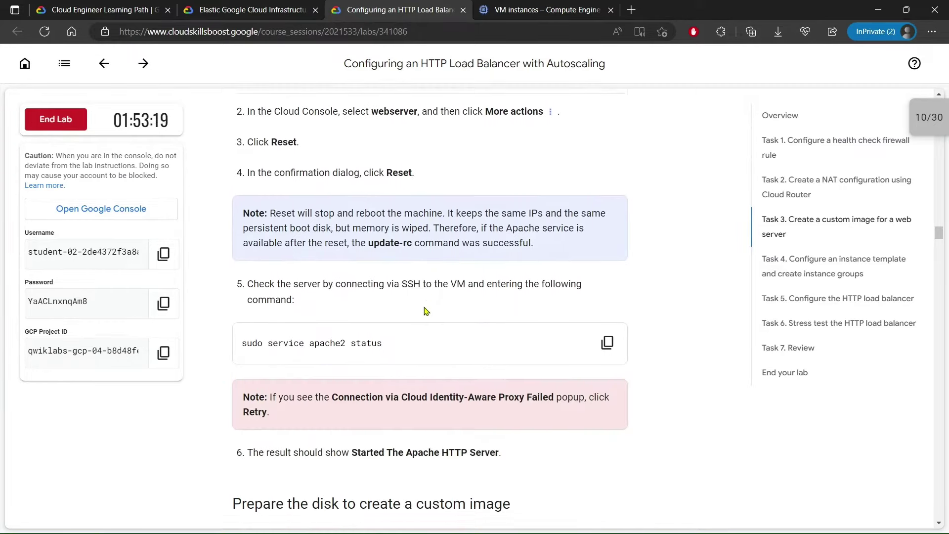
pyautogui.moveTo(249, 192); pyautogui.dragTo(535, 192)
pyautogui.click(544, 198)
pyautogui.click(607, 253)
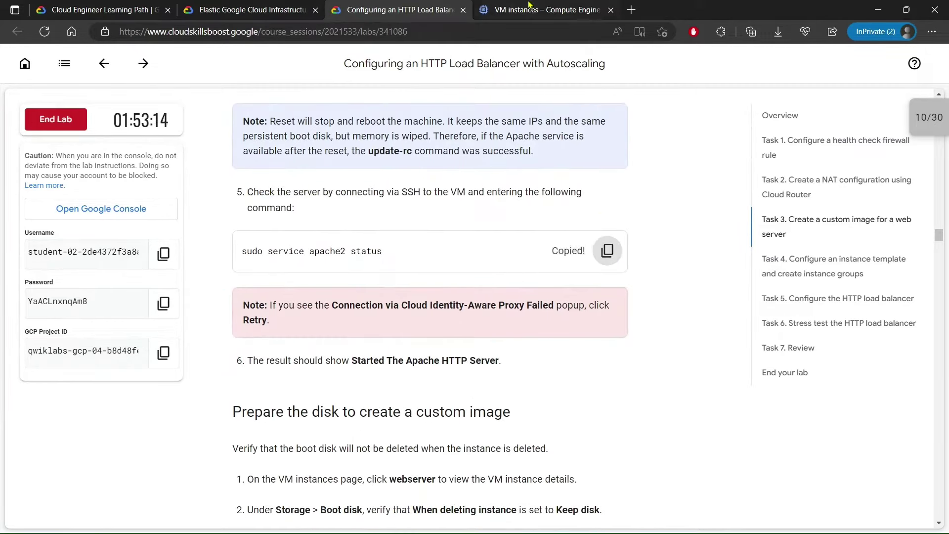
pyautogui.hotkey('alt', 'Tab')
pyautogui.hotkey('ctrl', 'v')
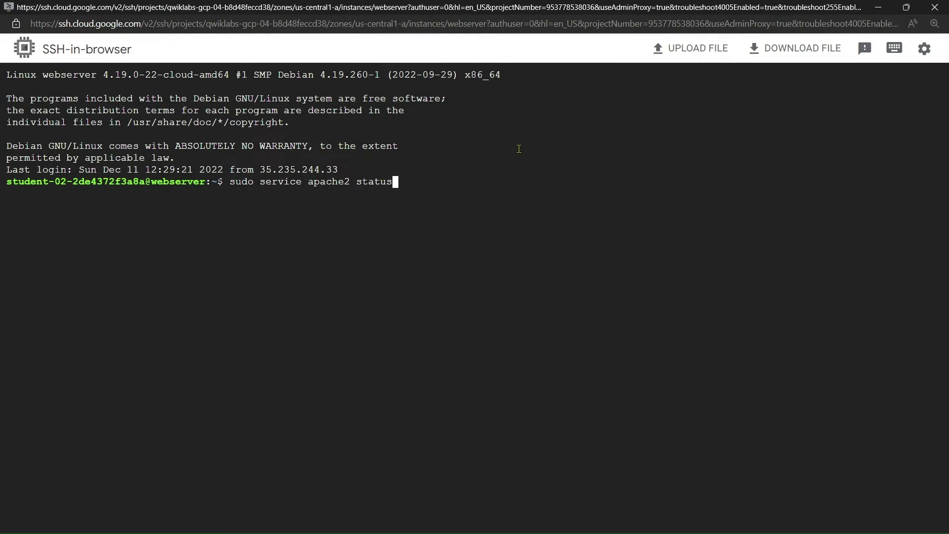
pyautogui.press('Return')
pyautogui.hotkey('alt', 'Tab')
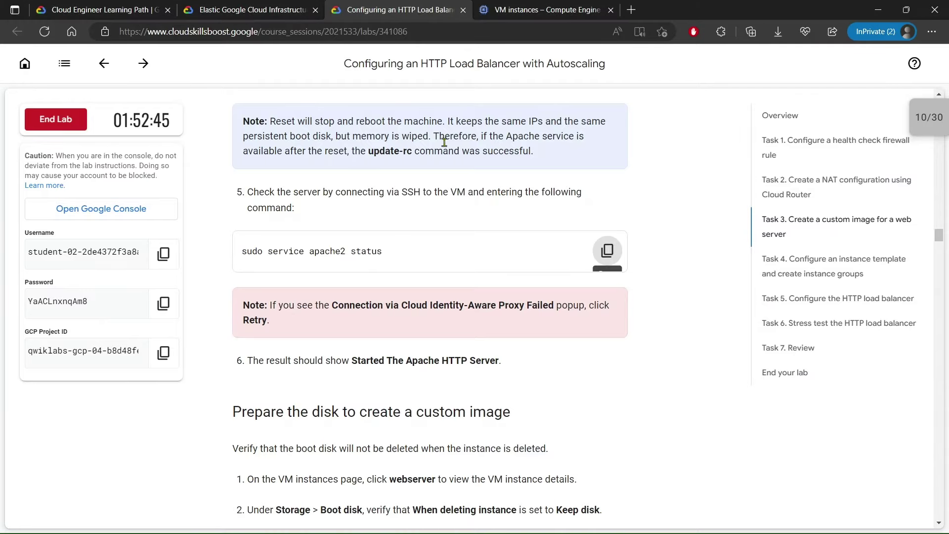
# - Read the lab's instructions on preparing the webserver boot disk for a custom image and deleting the VM
pyautogui.scroll(-5, 448, 218)
pyautogui.moveTo(252, 172); pyautogui.dragTo(560, 199)
pyautogui.click(464, 169)
pyautogui.scroll(-3, 437, 155)
pyautogui.click(552, 206)
pyautogui.scroll(-1, 296, 215)
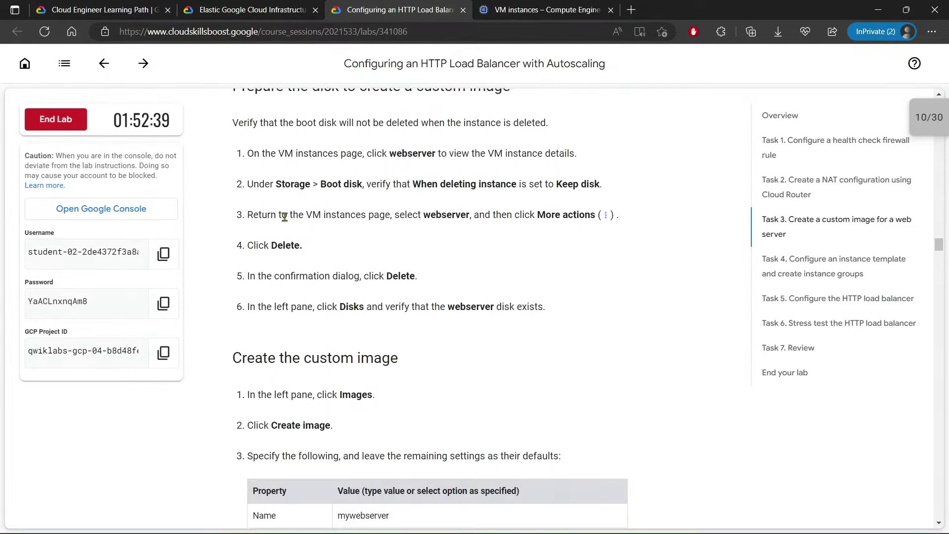
pyautogui.moveTo(254, 213); pyautogui.dragTo(546, 214)
pyautogui.click(574, 214)
pyautogui.scroll(-1, 573, 214)
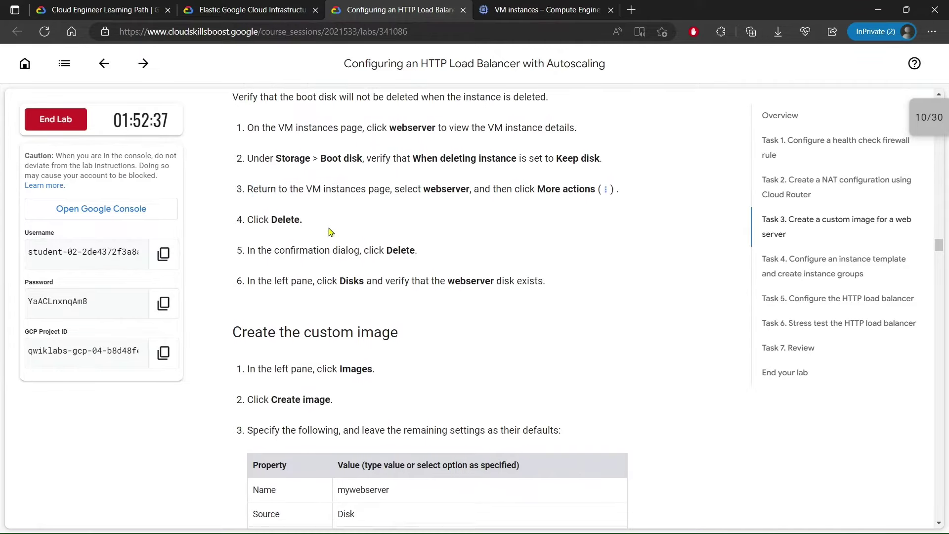
pyautogui.scroll(-1, 414, 246)
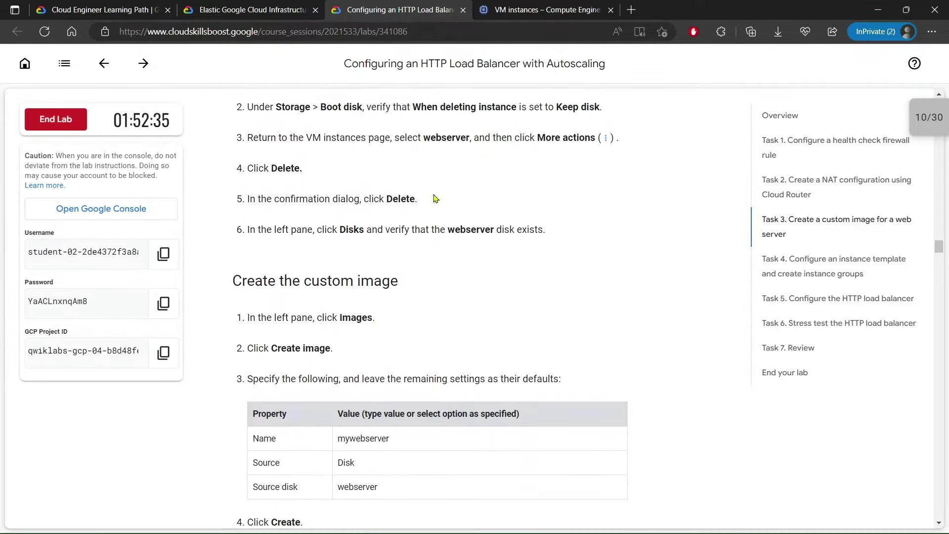
# - Delete the webserver VM instance in the Cloud Console and confirm the deletion
pyautogui.click(501, 5)
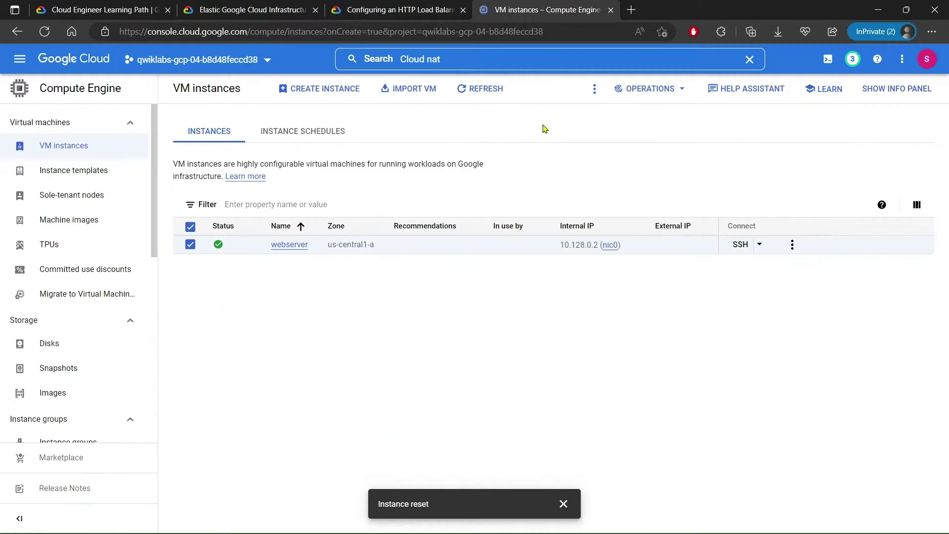
pyautogui.click(595, 89)
pyautogui.click(615, 227)
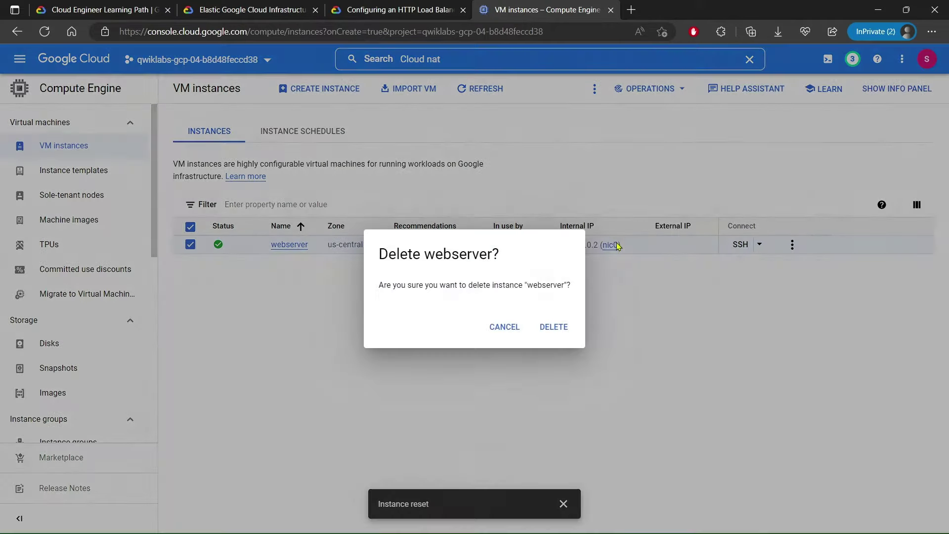
pyautogui.click(554, 327)
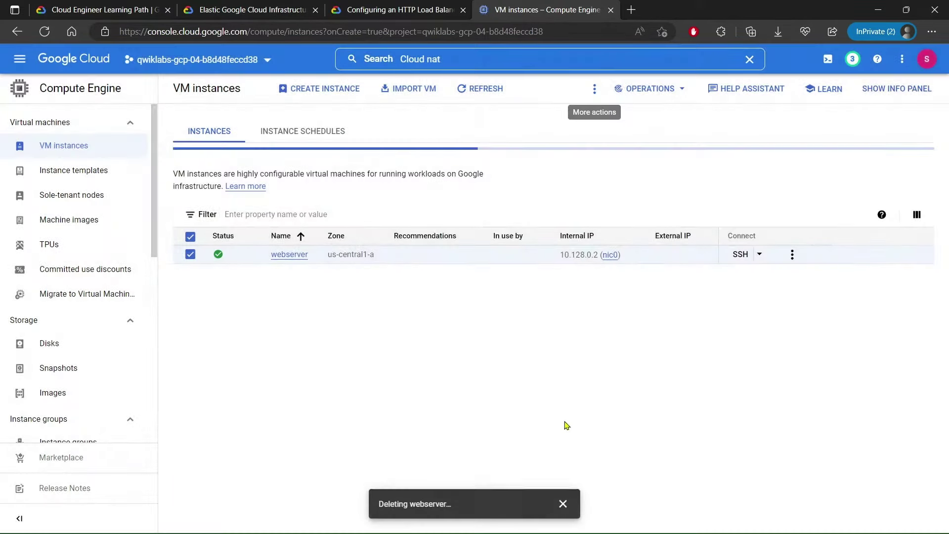
# - Review the lab's disk check and custom image instructions, and copy the image name mywebserver
pyautogui.click(398, 10)
pyautogui.moveTo(246, 232); pyautogui.dragTo(534, 227)
pyautogui.click(534, 227)
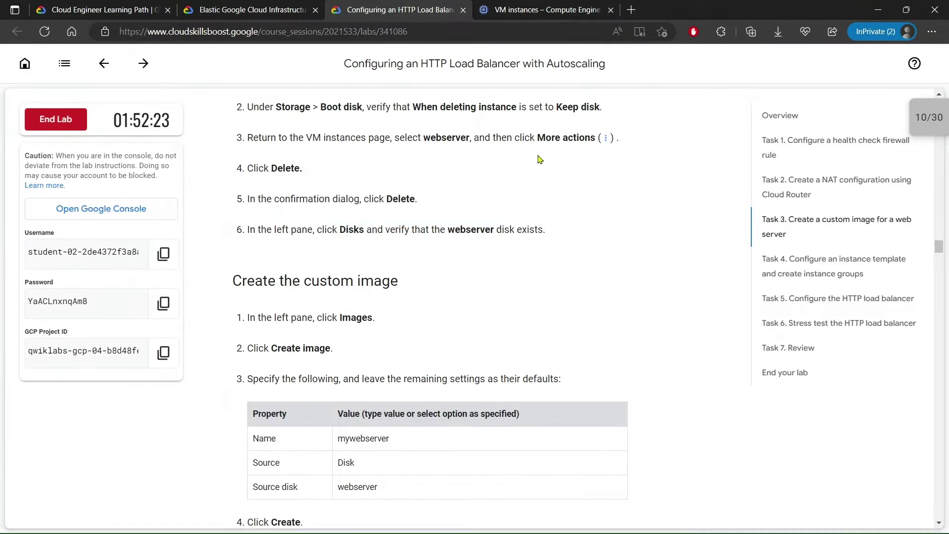
pyautogui.moveTo(538, 139); pyautogui.dragTo(597, 139)
pyautogui.click(482, 187)
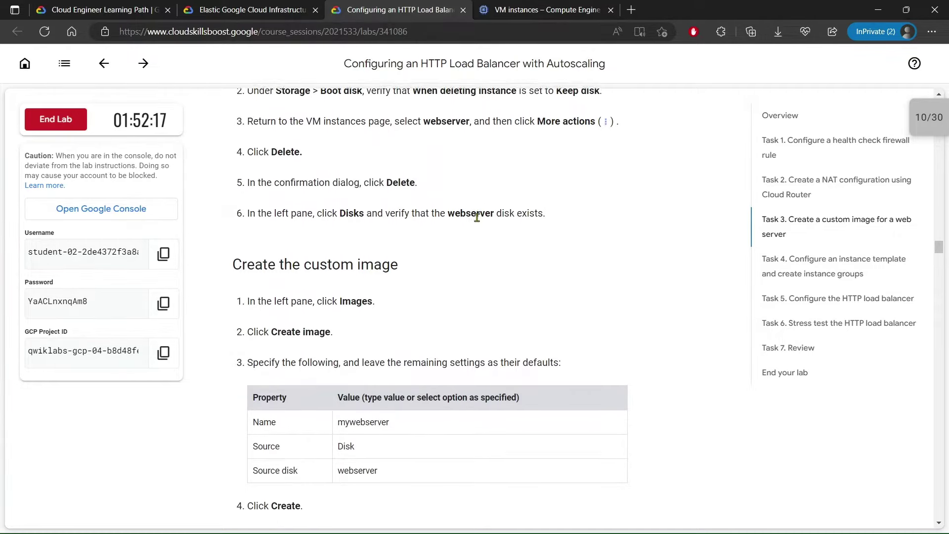
pyautogui.scroll(-3, 494, 207)
pyautogui.scroll(-1, 504, 209)
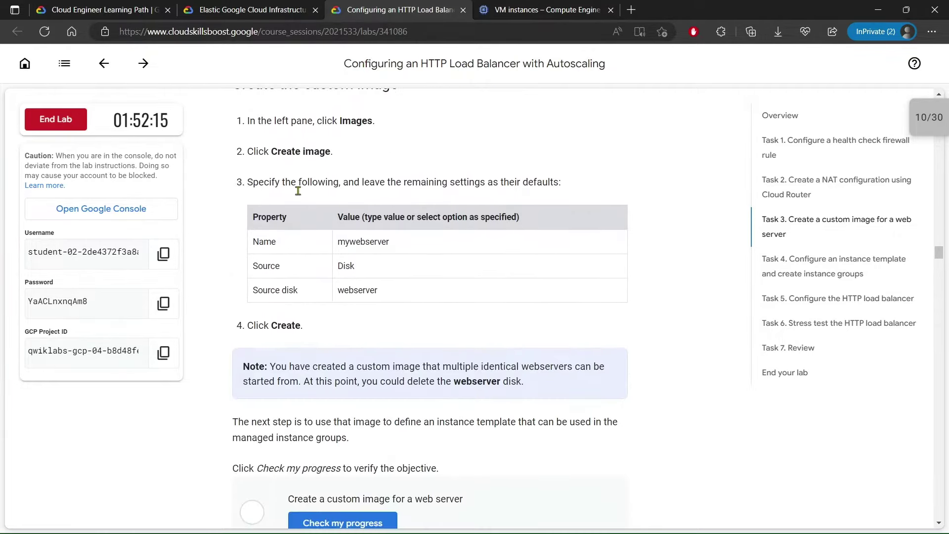
pyautogui.rightClick(360, 242)
pyautogui.click(395, 212)
# - Create a custom Compute Engine image named mywebserver with the webserver disk as its source, keeping the other settings at their defaults
pyautogui.click(531, 5)
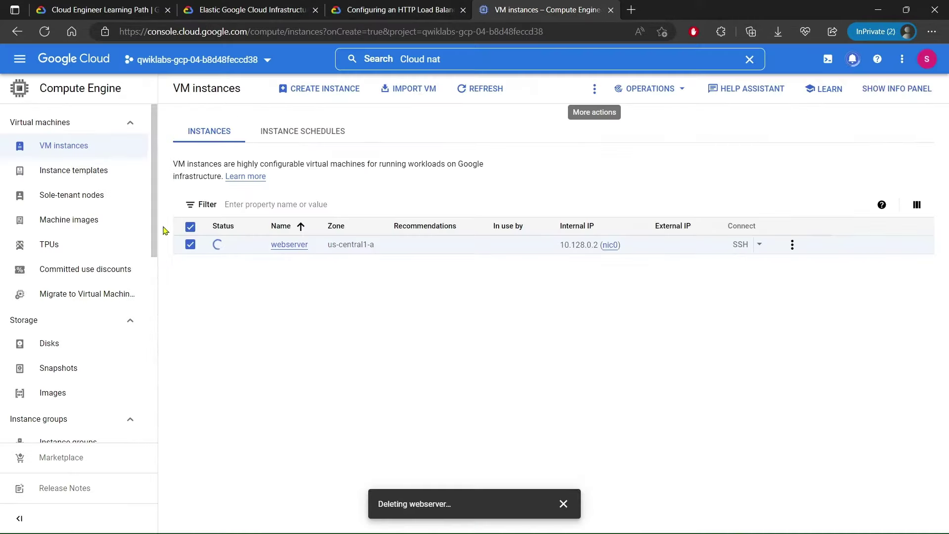
pyautogui.scroll(-3, 79, 257)
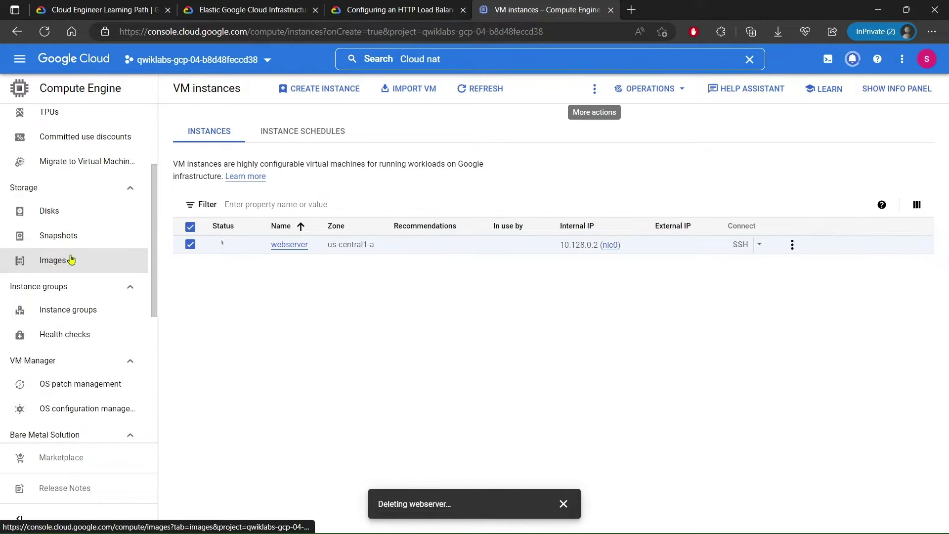
pyautogui.click(46, 265)
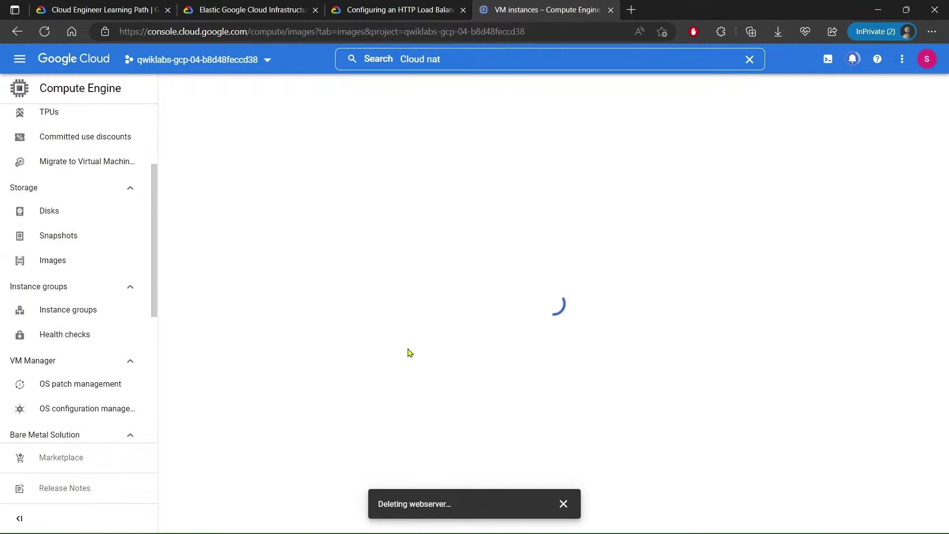
pyautogui.click(282, 89)
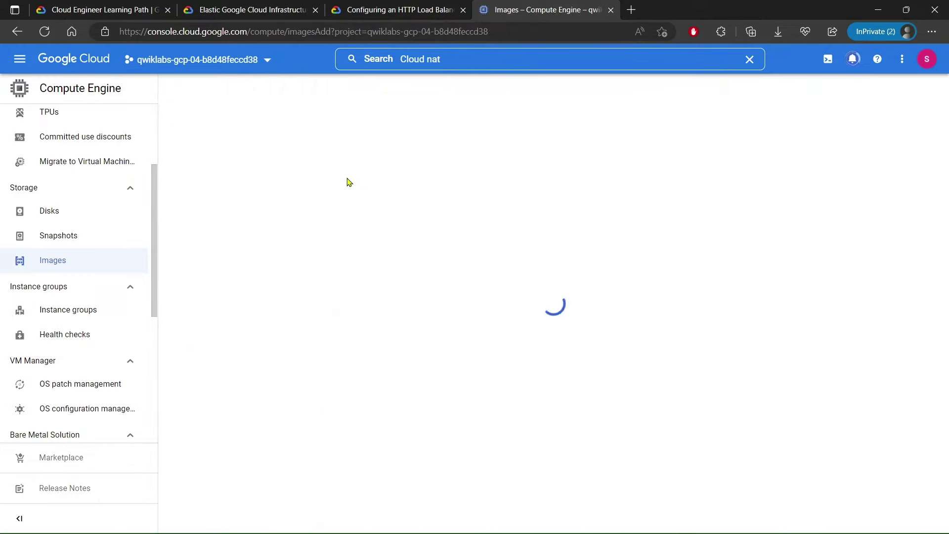
pyautogui.tripleClick(224, 139)
pyautogui.write('mywebserver')
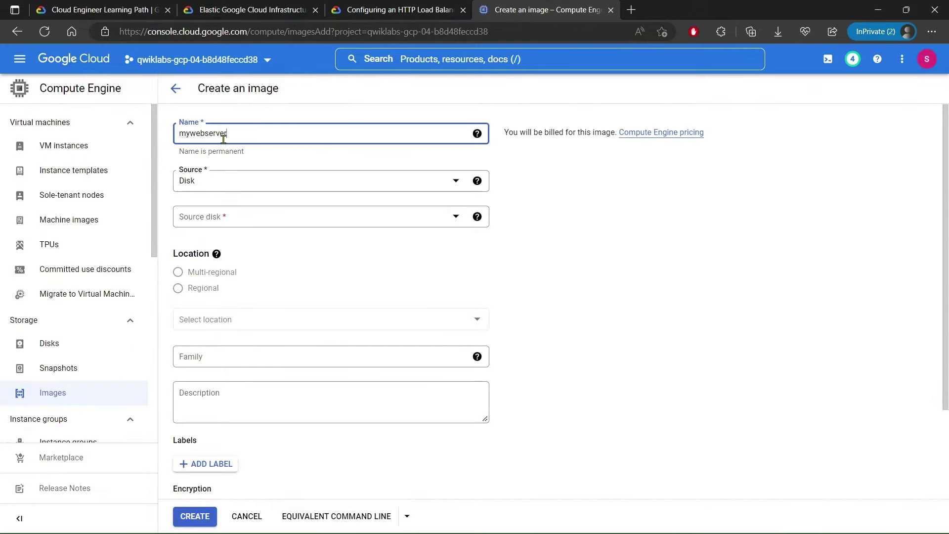
pyautogui.click(228, 217)
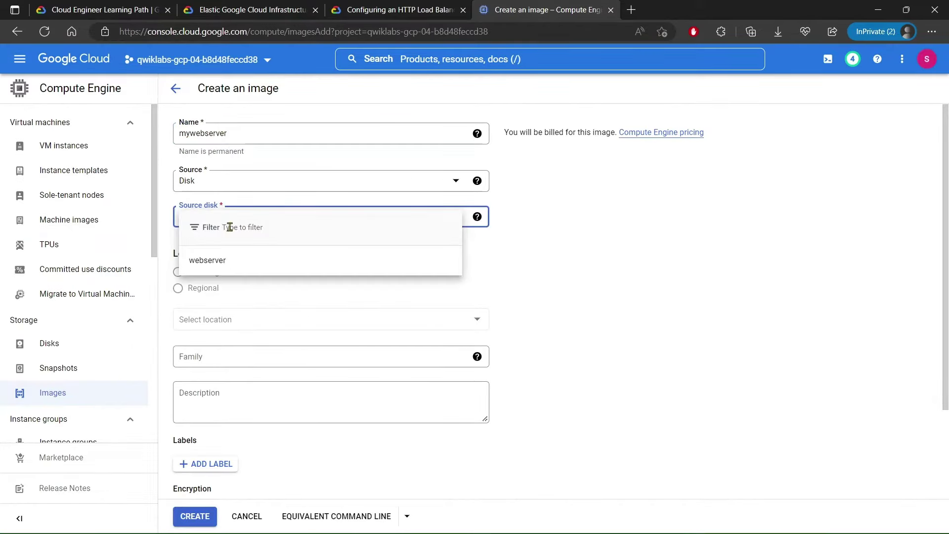
pyautogui.click(220, 265)
pyautogui.click(320, 280)
pyautogui.scroll(-3, 280, 322)
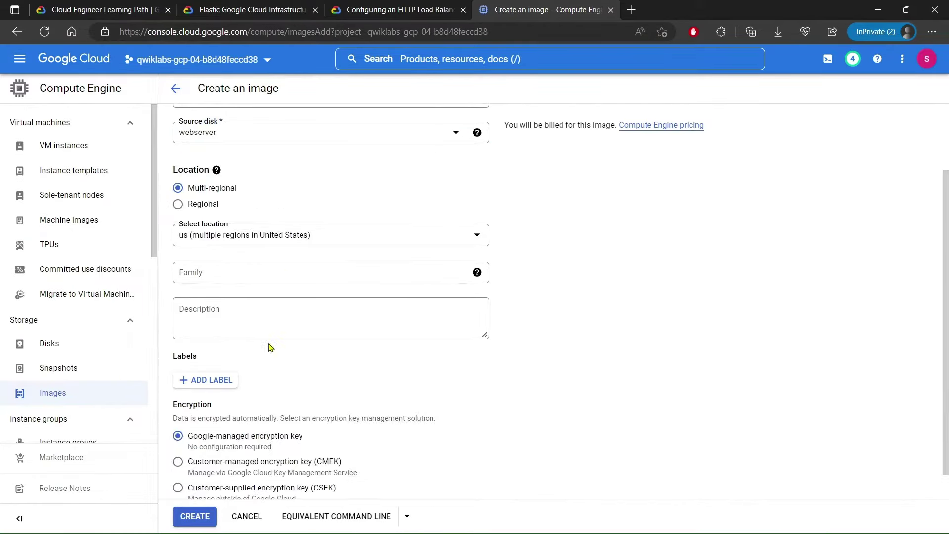
pyautogui.click(195, 516)
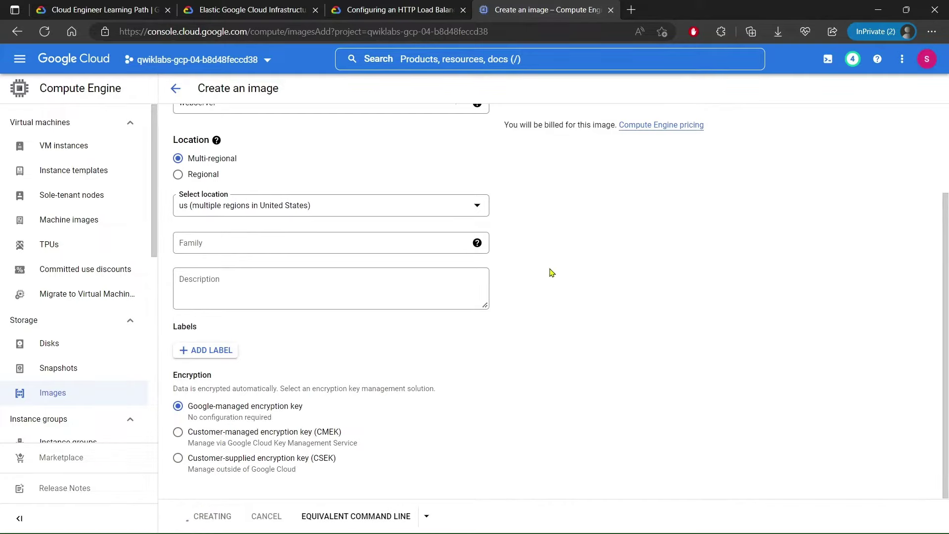
# - Return to the lab page and check progress for the objective Create a custom image for a web server
pyautogui.click(401, 10)
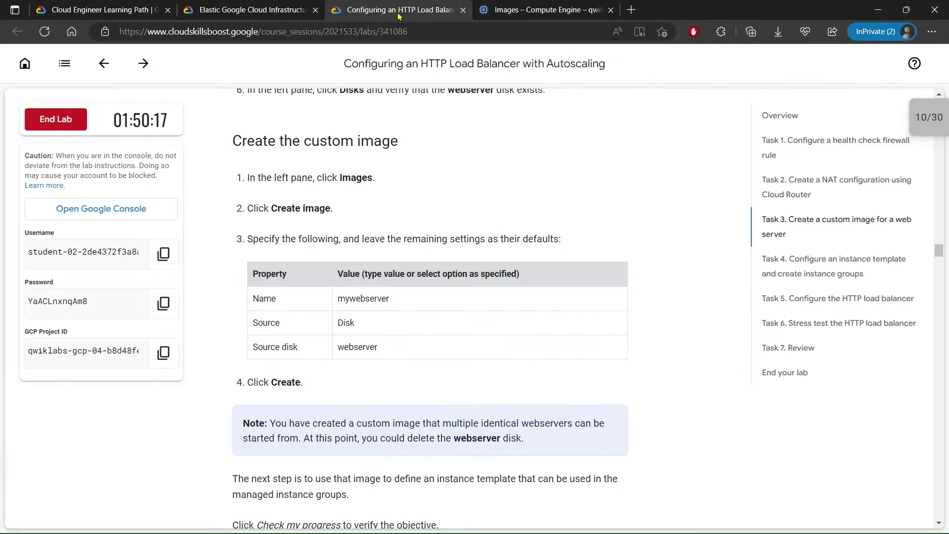
pyautogui.scroll(-2, 393, 306)
pyautogui.scroll(-5, 394, 307)
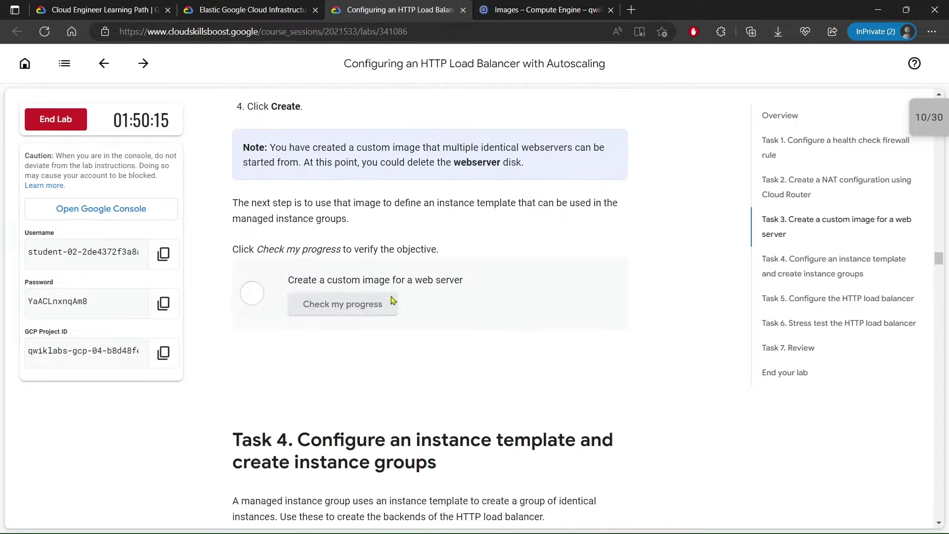
pyautogui.moveTo(287, 281)
pyautogui.mouseDown()
pyautogui.moveTo(427, 279)
pyautogui.moveTo(286, 280)
pyautogui.mouseUp()
pyautogui.click(281, 278)
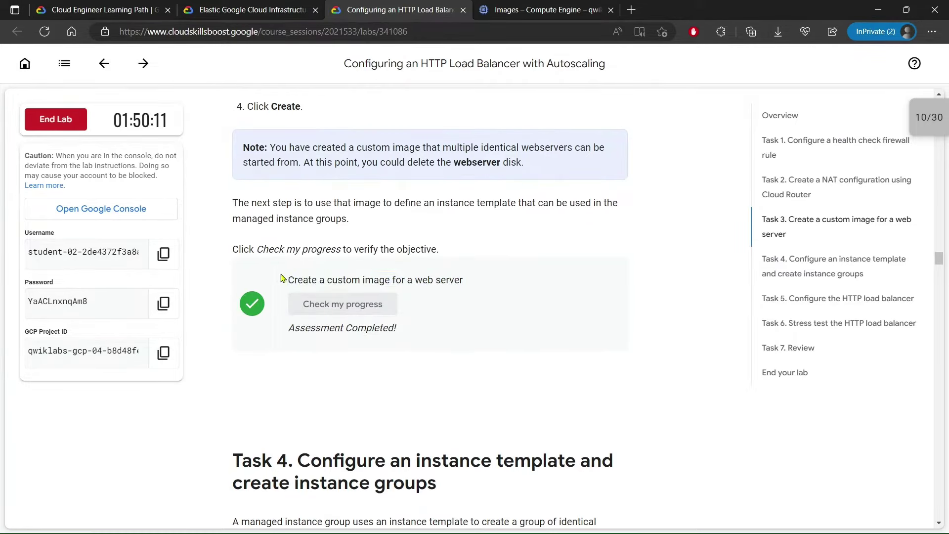
# - Read the Task 4 introduction and the lab's first instructions for configuring the instance template
pyautogui.scroll(-6, 285, 292)
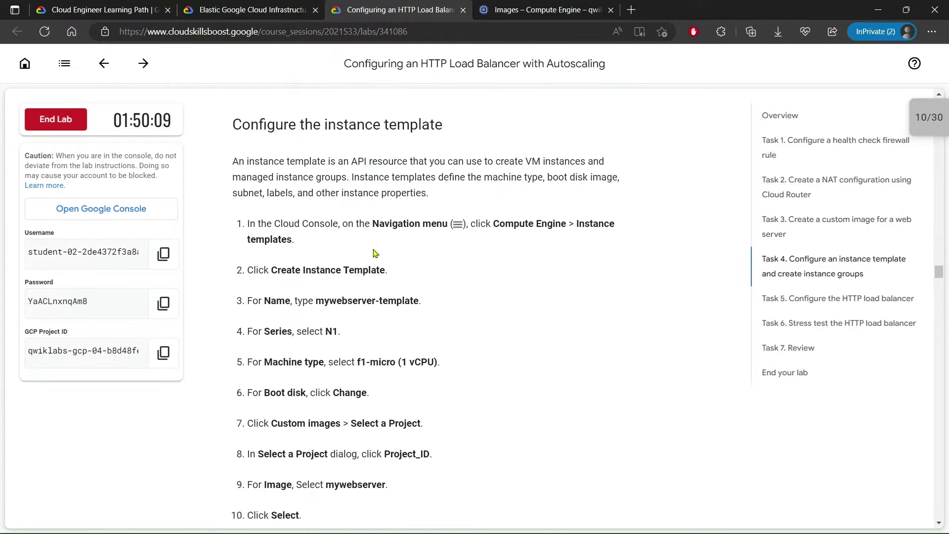
pyautogui.moveTo(221, 150); pyautogui.dragTo(443, 183)
pyautogui.click(443, 183)
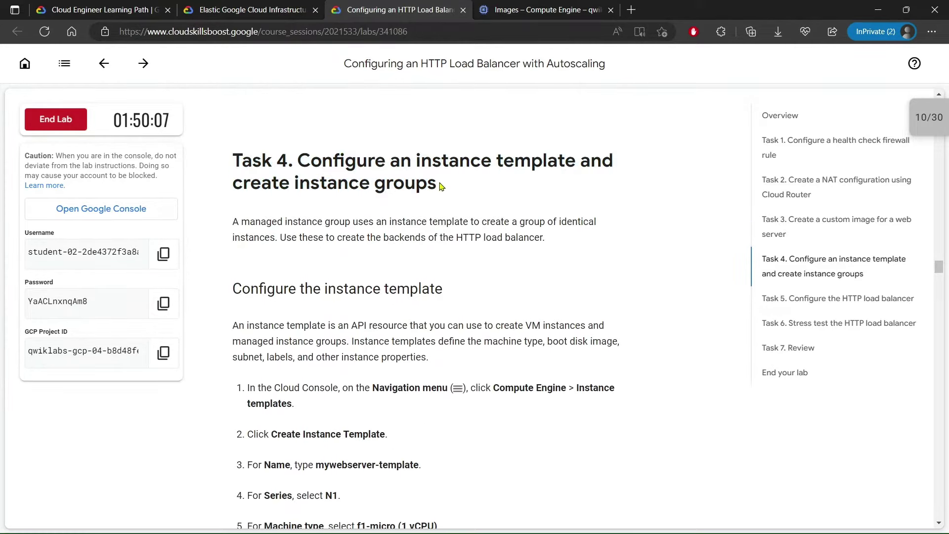
pyautogui.scroll(-1, 401, 238)
pyautogui.moveTo(230, 258); pyautogui.dragTo(444, 250)
pyautogui.click(443, 250)
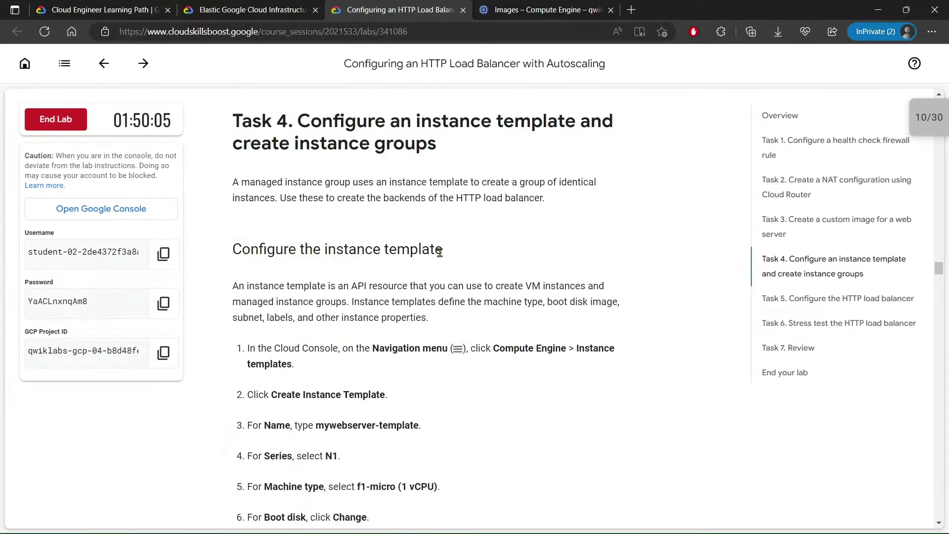
pyautogui.scroll(-3, 430, 254)
pyautogui.moveTo(271, 235); pyautogui.dragTo(381, 235)
pyautogui.click(344, 257)
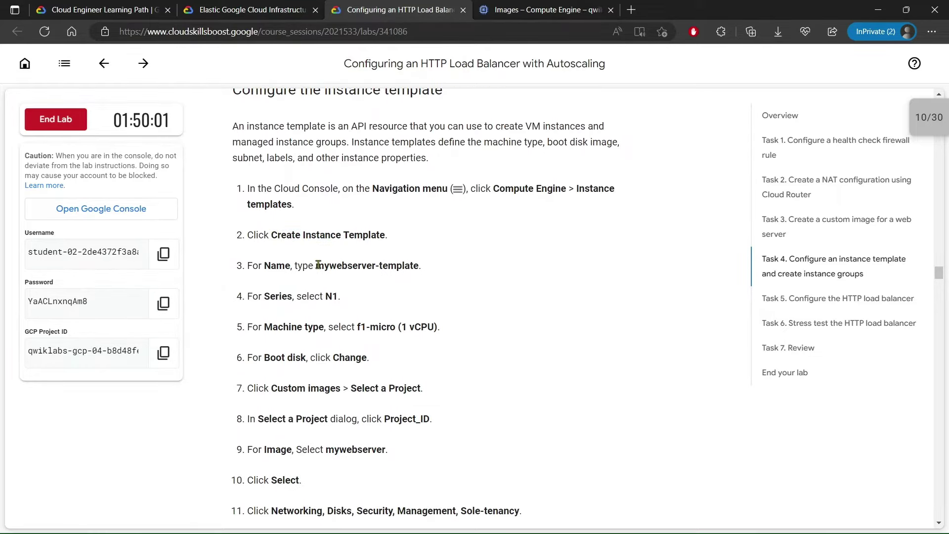
# - Start a new instance template in the Cloud Console and name it mywebserver-template, as given in the lab
pyautogui.moveTo(318, 265); pyautogui.dragTo(413, 264)
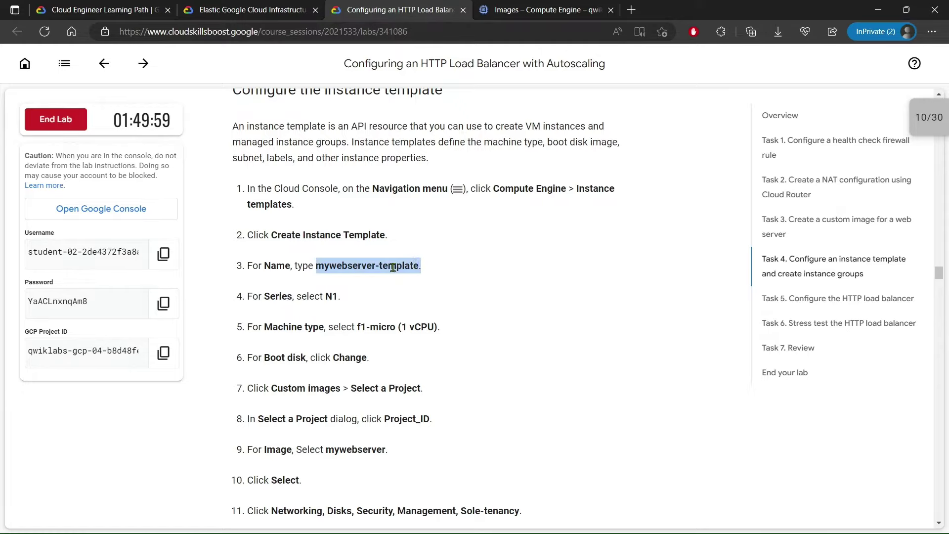
pyautogui.click(426, 256)
pyautogui.click(543, 10)
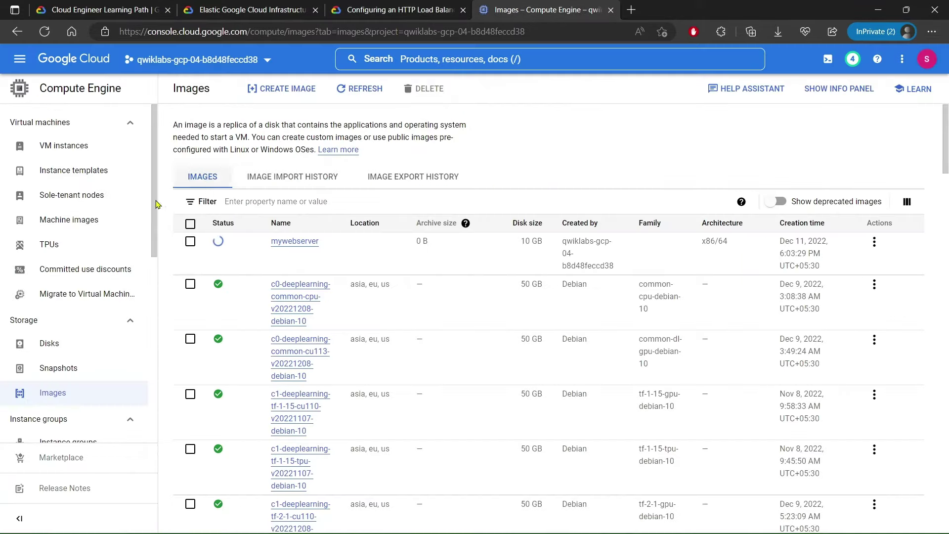
pyautogui.click(74, 170)
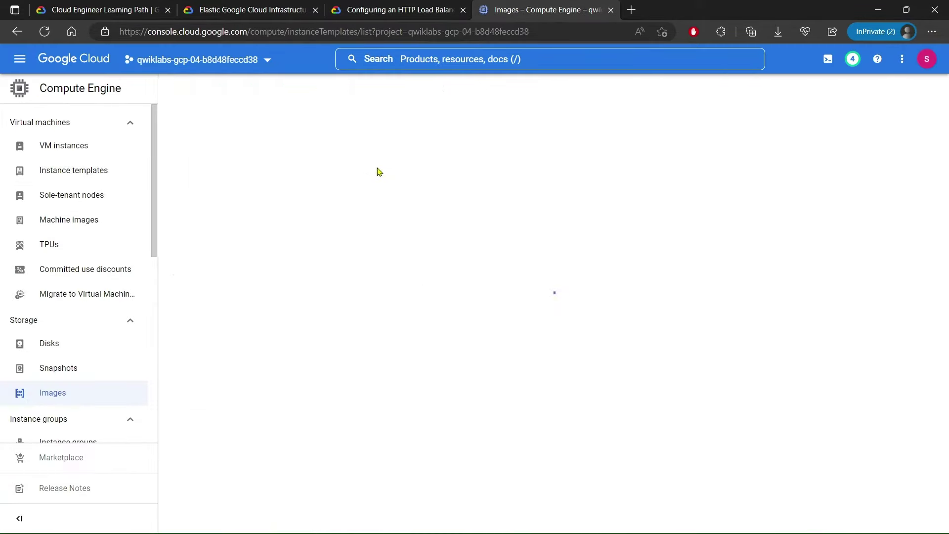
pyautogui.click(336, 89)
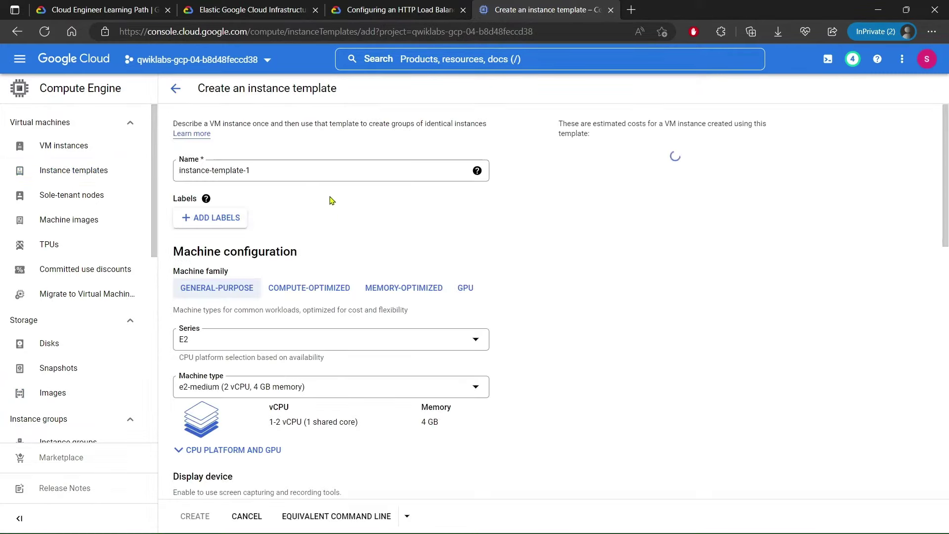
pyautogui.click(298, 171)
pyautogui.hotkey('ctrl', 'a')
pyautogui.write('mywebserver-template.')
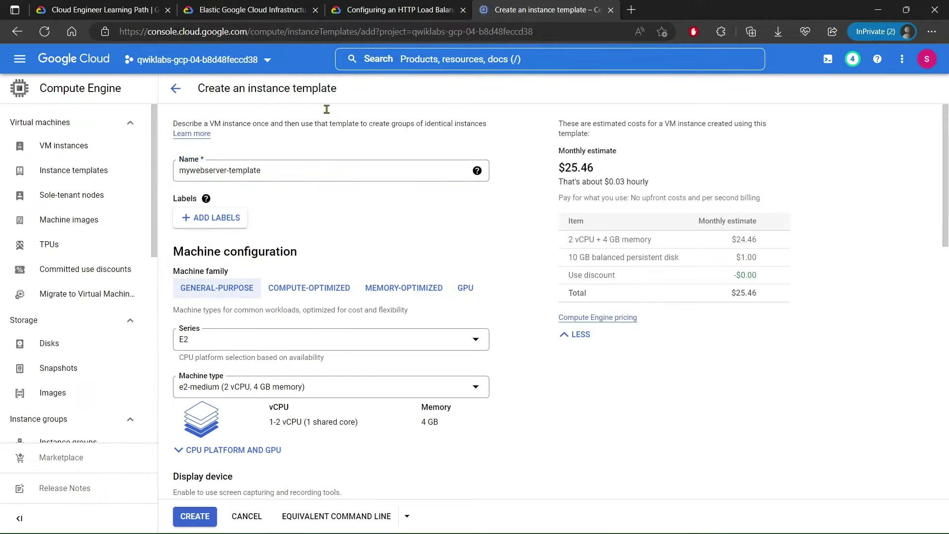
# - Consult the lab instructions and set the instance template's machine series to N1
pyautogui.click(396, 10)
pyautogui.scroll(-2, 439, 244)
pyautogui.scroll(-3, 439, 244)
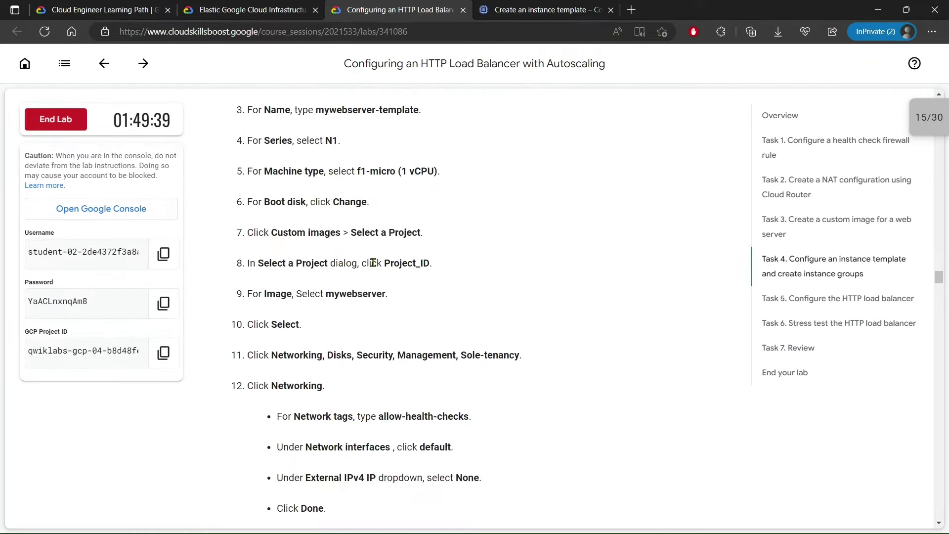
pyautogui.click(544, 10)
pyautogui.scroll(-2, 346, 237)
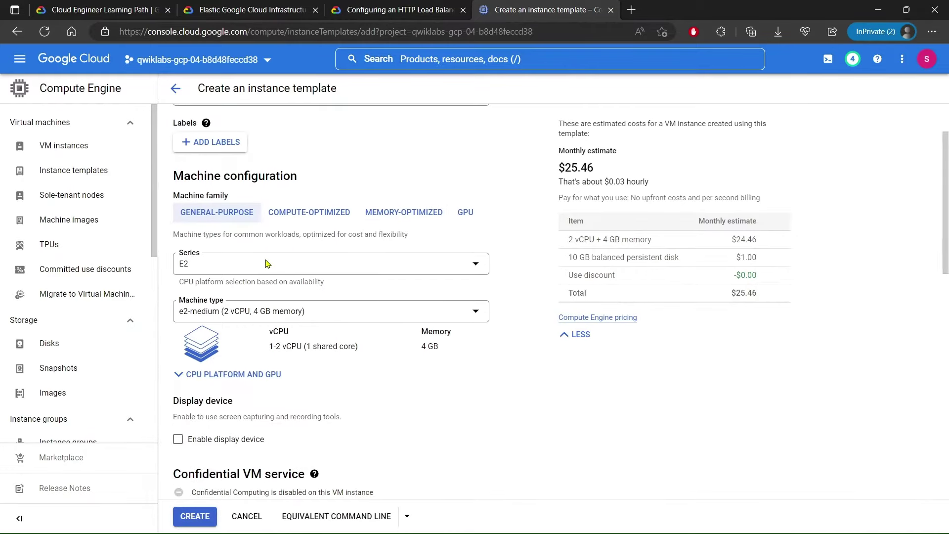
pyautogui.click(266, 262)
pyautogui.click(301, 393)
pyautogui.scroll(-3, 372, 353)
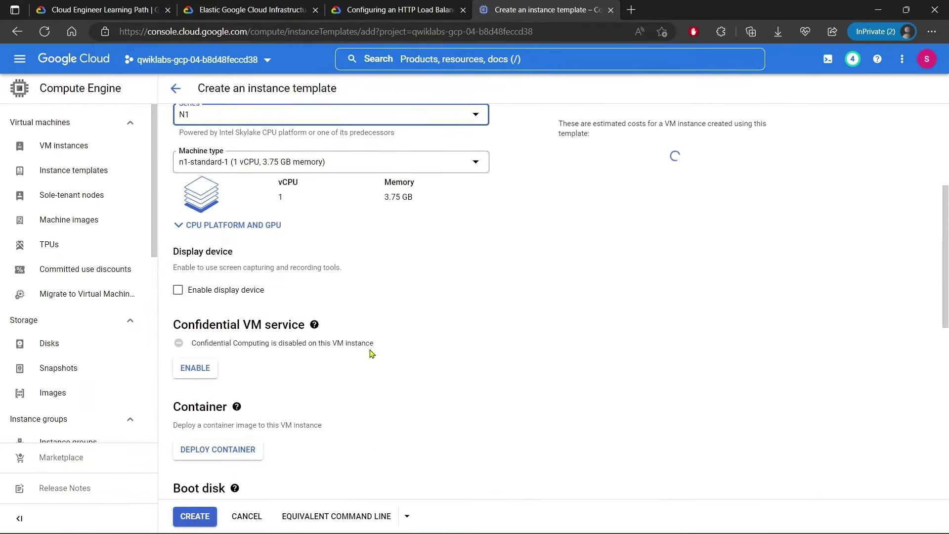
pyautogui.scroll(-7, 372, 352)
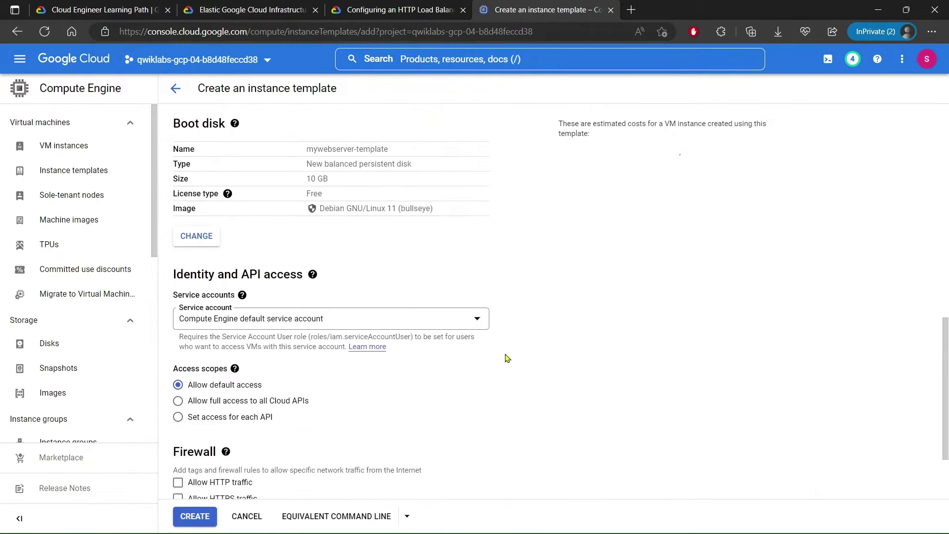
pyautogui.scroll(-2, 509, 357)
# - Set the template's machine type to f1-micro (1 vCPU), as specified in the lab
pyautogui.click(425, 10)
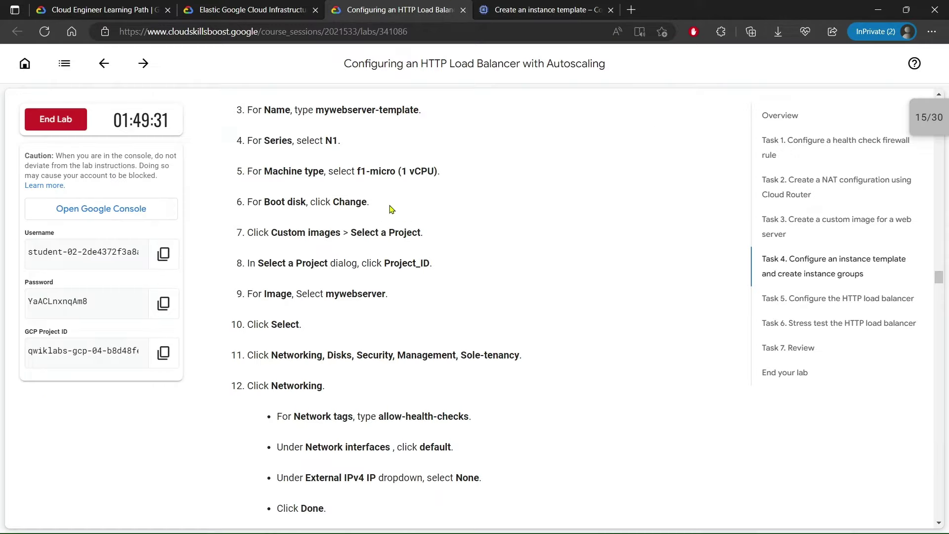
pyautogui.click(501, 7)
pyautogui.scroll(9, 328, 269)
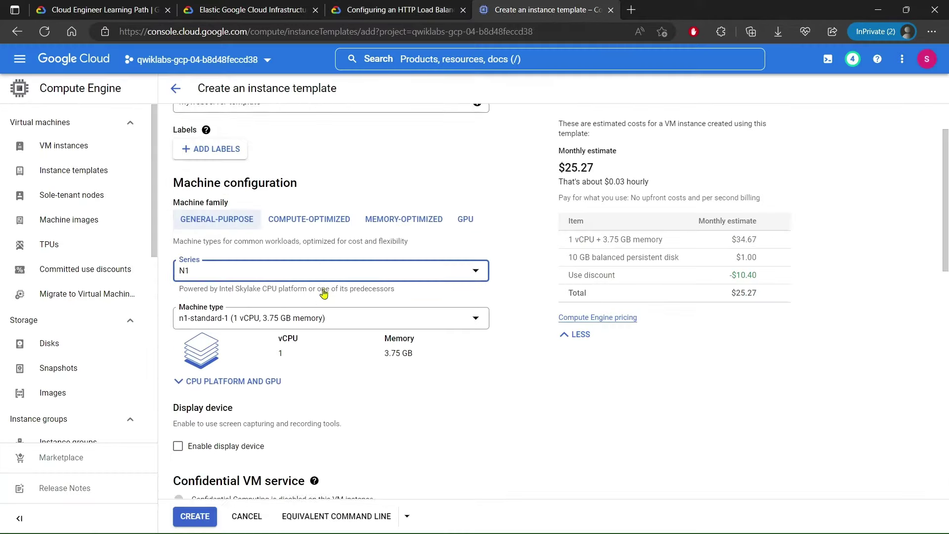
pyautogui.click(264, 348)
pyautogui.click(214, 399)
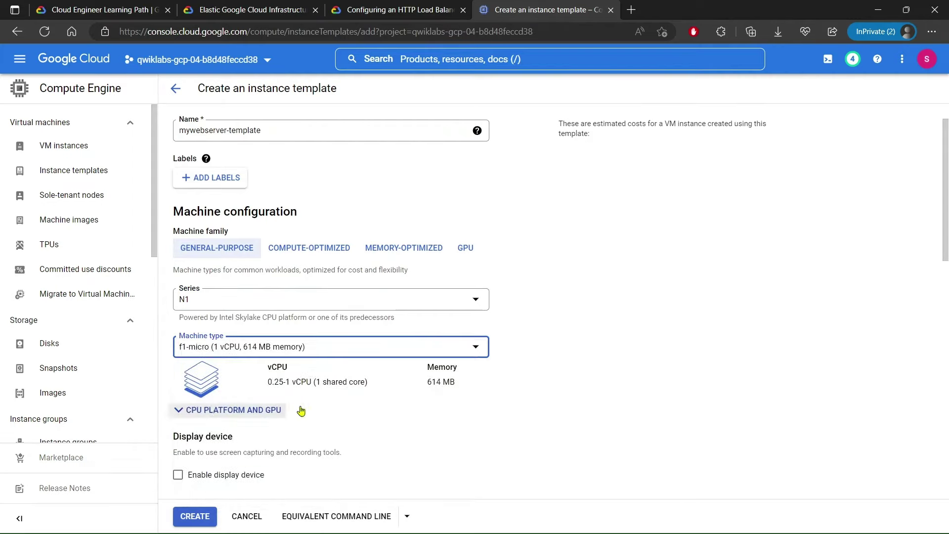
# - Change the template's boot disk to the custom image mywebserver from the lab project, keeping the other disk settings
pyautogui.scroll(-7, 539, 415)
pyautogui.click(430, 11)
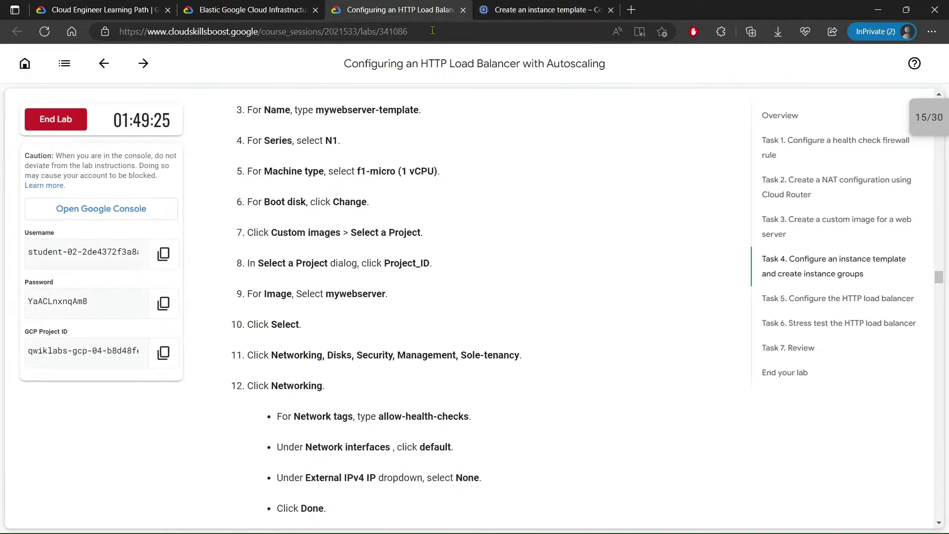
pyautogui.scroll(-2, 393, 261)
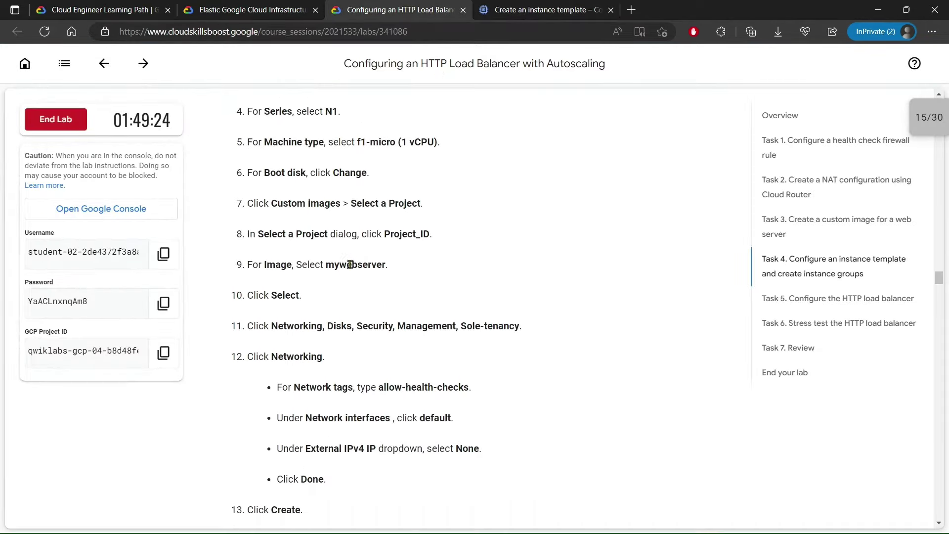
pyautogui.click(525, 10)
pyautogui.scroll(-4, 373, 278)
pyautogui.click(196, 333)
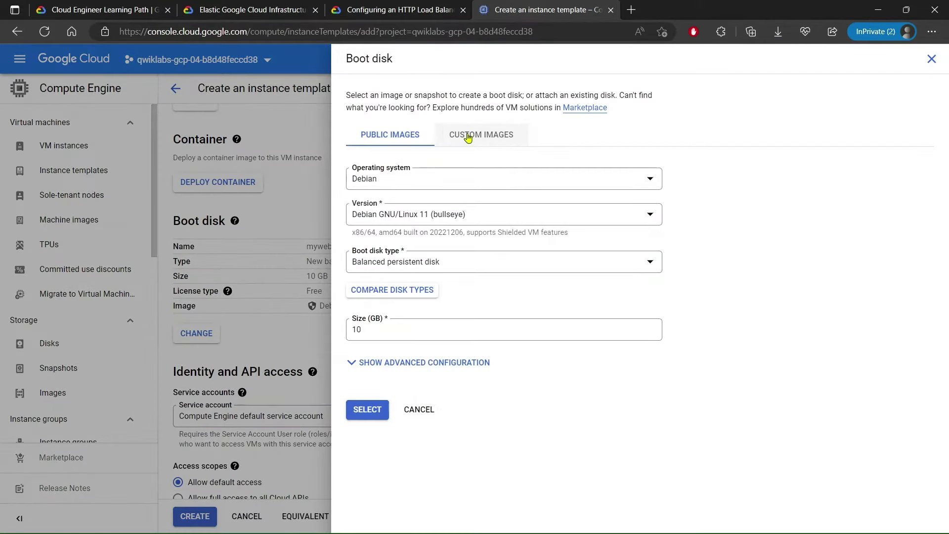
pyautogui.click(468, 137)
pyautogui.click(382, 235)
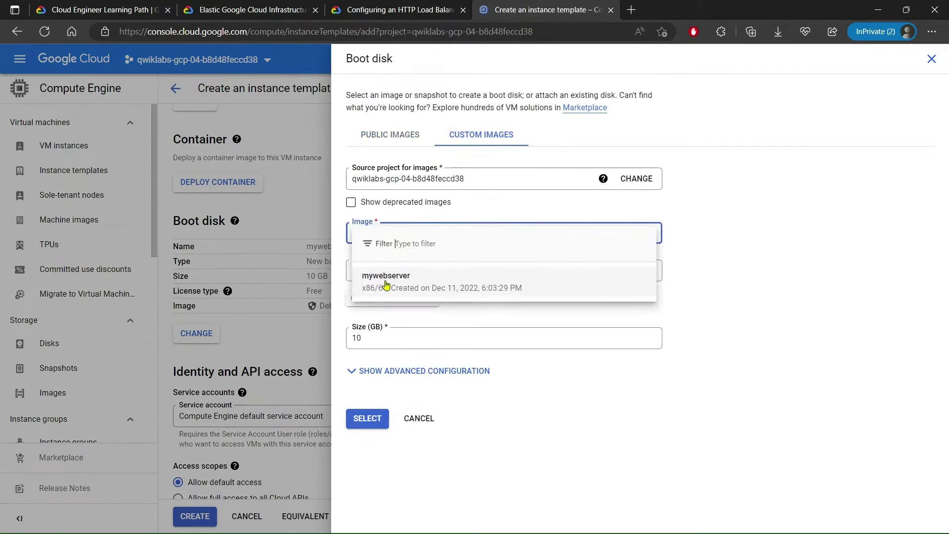
pyautogui.click(415, 275)
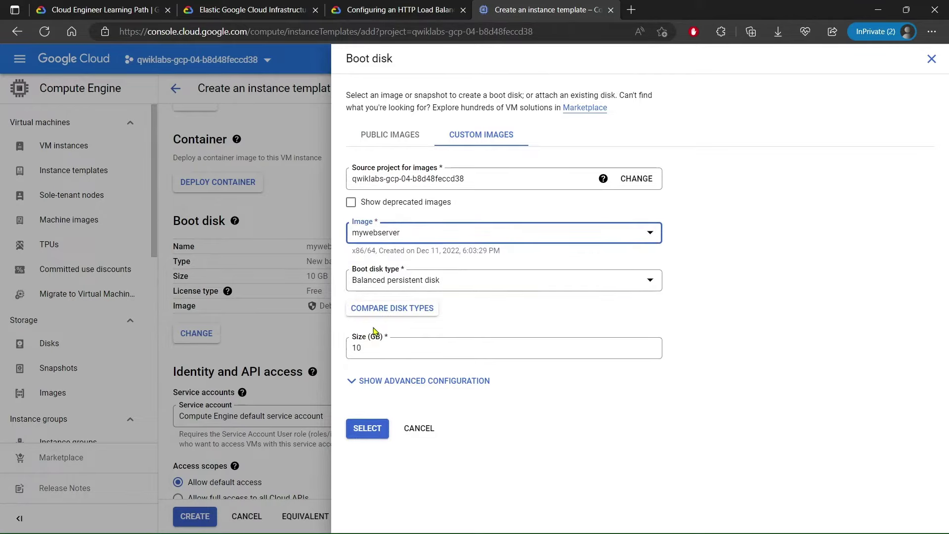
pyautogui.click(428, 8)
pyautogui.scroll(-2, 409, 226)
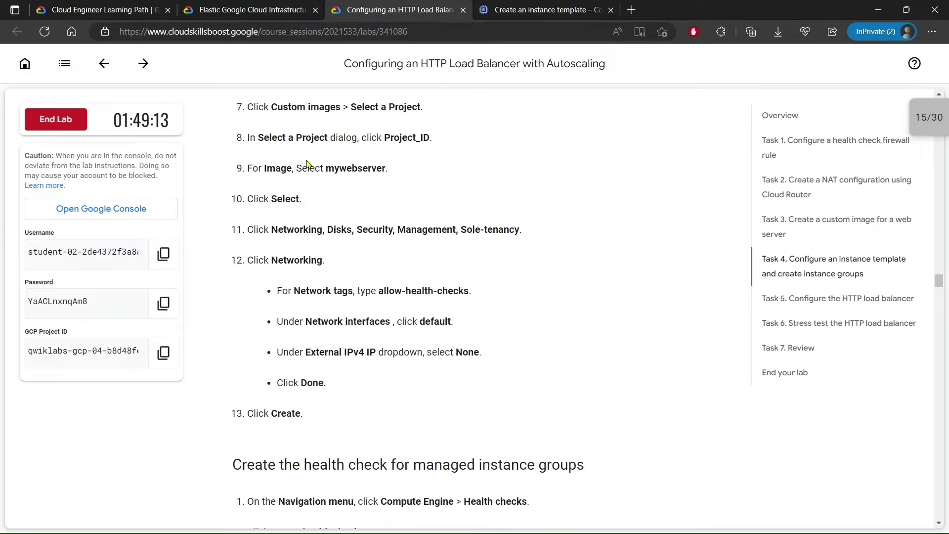
pyautogui.click(552, 7)
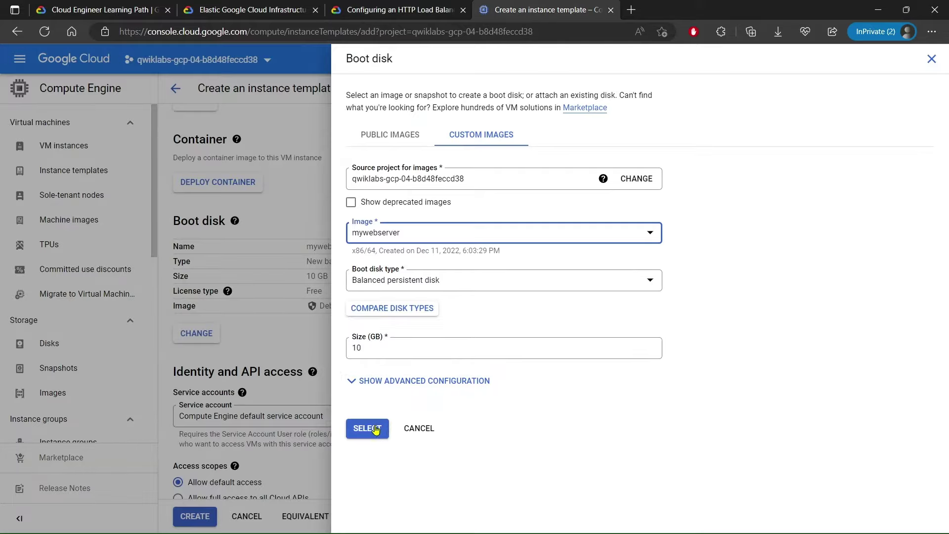
pyautogui.click(371, 428)
# - Add the network tag allow-health-checks from the lab to the template's advanced networking options
pyautogui.scroll(-4, 346, 396)
pyautogui.click(286, 428)
pyautogui.scroll(-3, 309, 349)
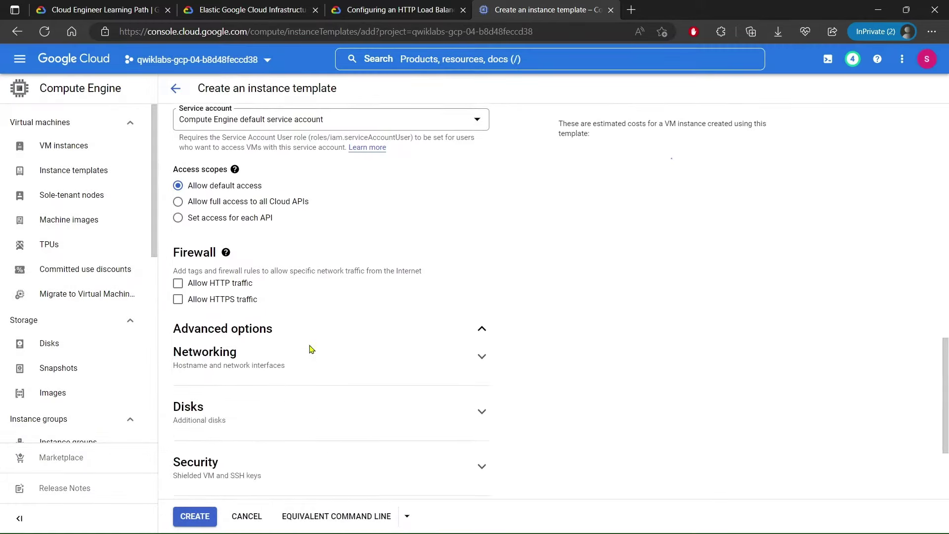
pyautogui.click(243, 306)
pyautogui.scroll(-3, 502, 331)
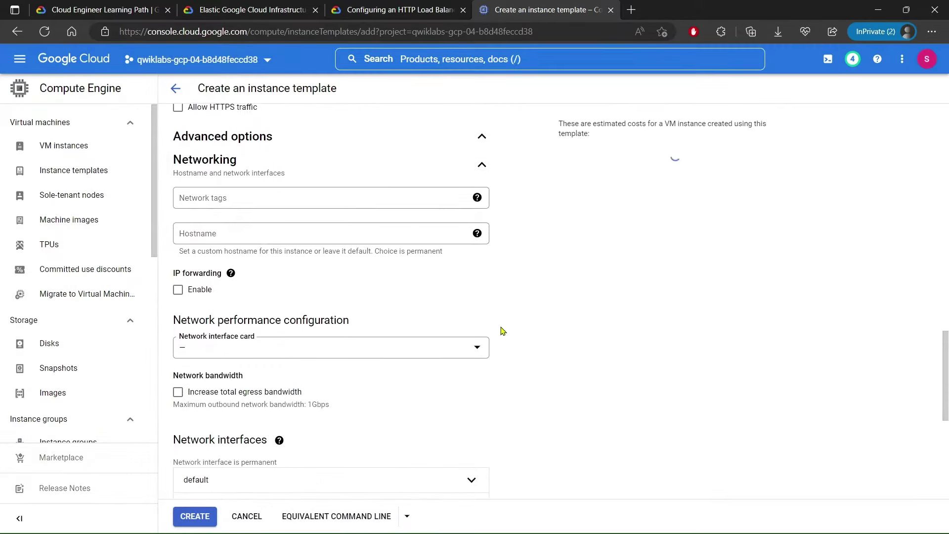
pyautogui.click(425, 7)
pyautogui.scroll(-1, 371, 257)
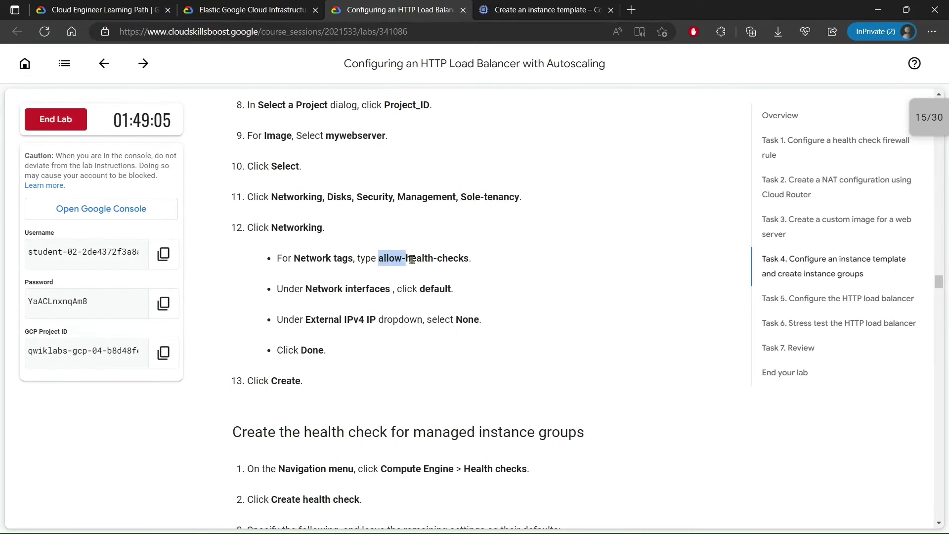
pyautogui.click(467, 257)
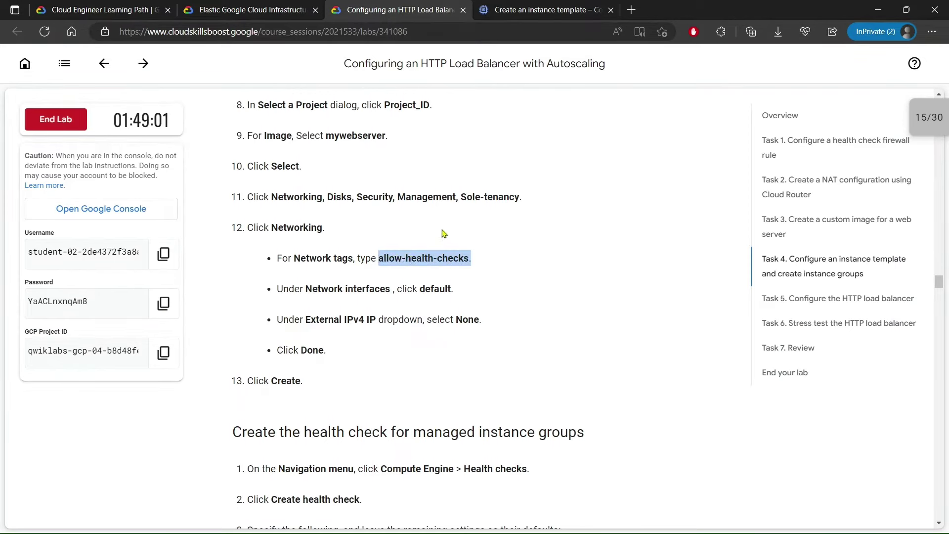
pyautogui.hotkey('ctrl', 'Tab')
pyautogui.click(348, 198)
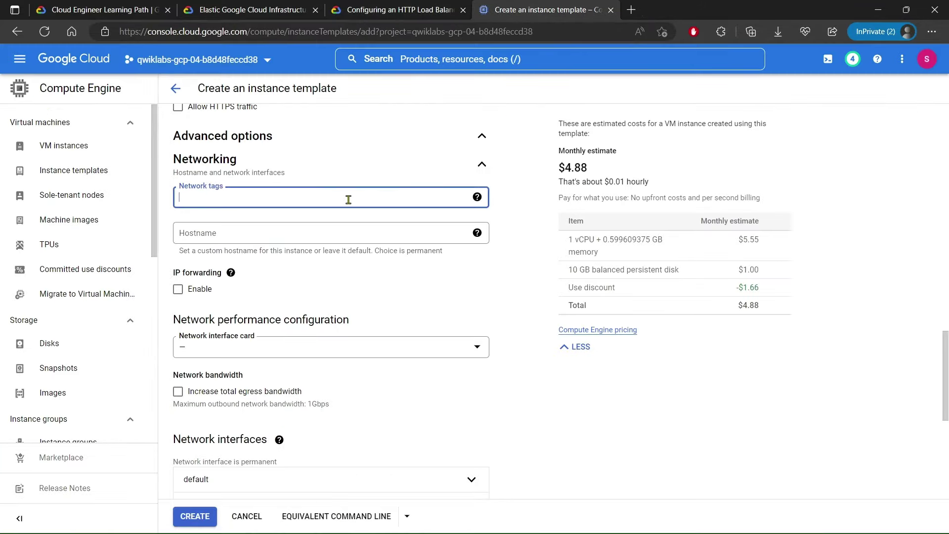
pyautogui.write('allow-health-checks')
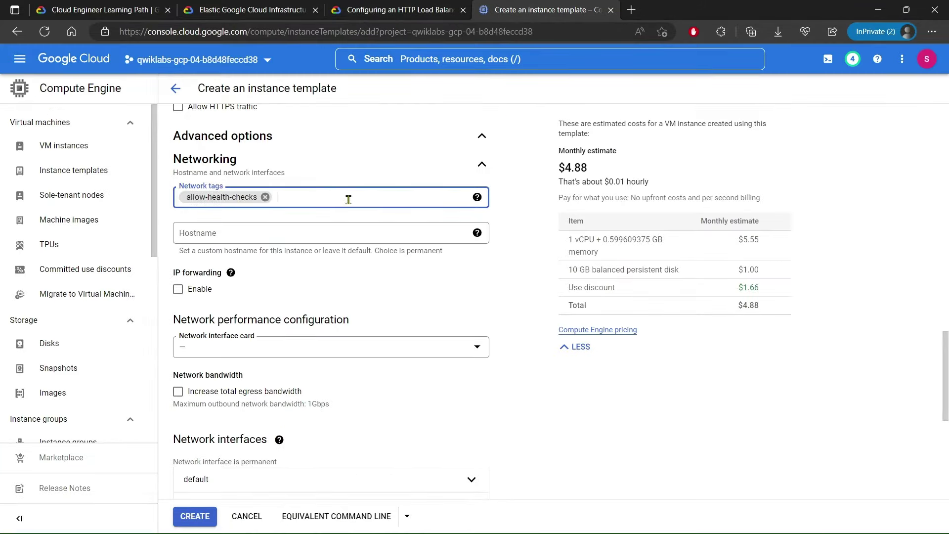
# - Set the default network interface's external IPv4 address to None and create the instance template
pyautogui.click(367, 11)
pyautogui.scroll(-3, 311, 192)
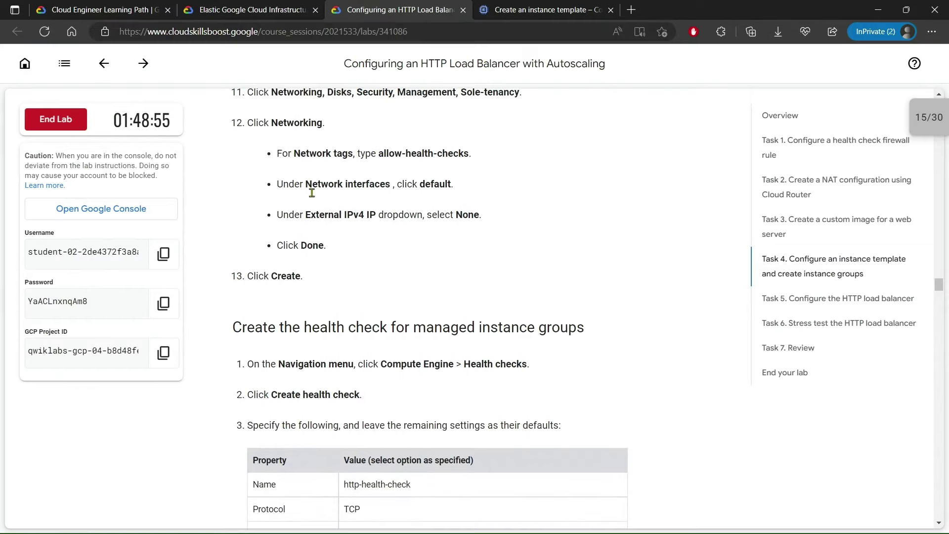
pyautogui.click(512, 7)
pyautogui.scroll(-5, 346, 306)
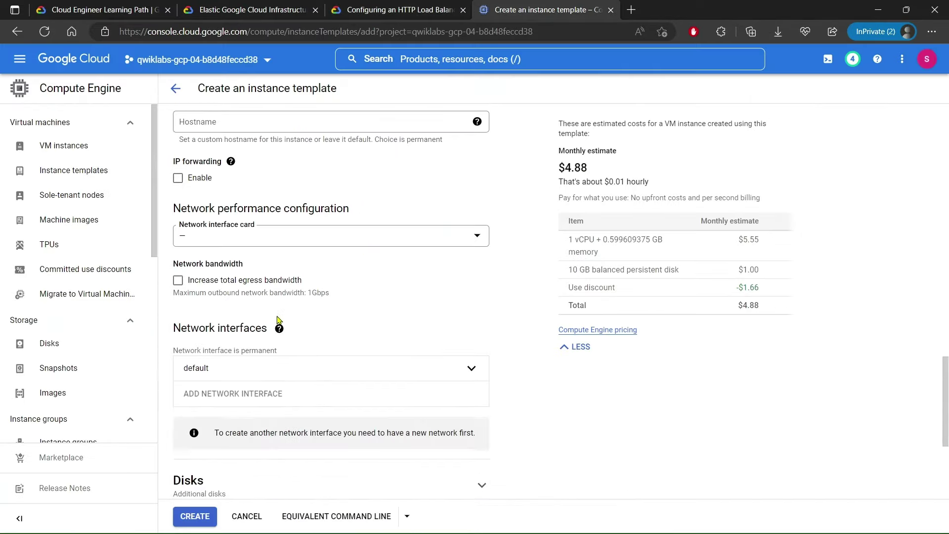
pyautogui.click(250, 311)
pyautogui.scroll(-2, 252, 297)
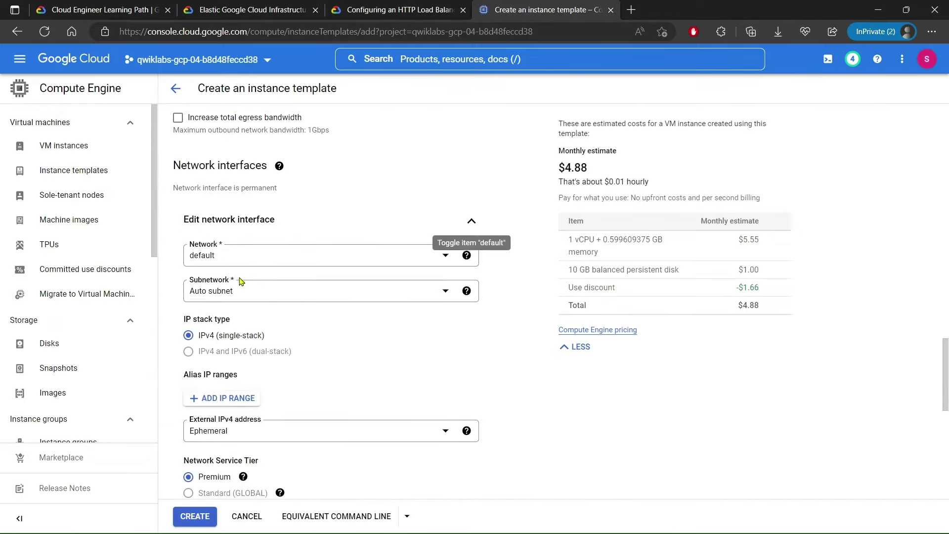
pyautogui.scroll(-1, 245, 247)
pyautogui.scroll(-3, 341, 381)
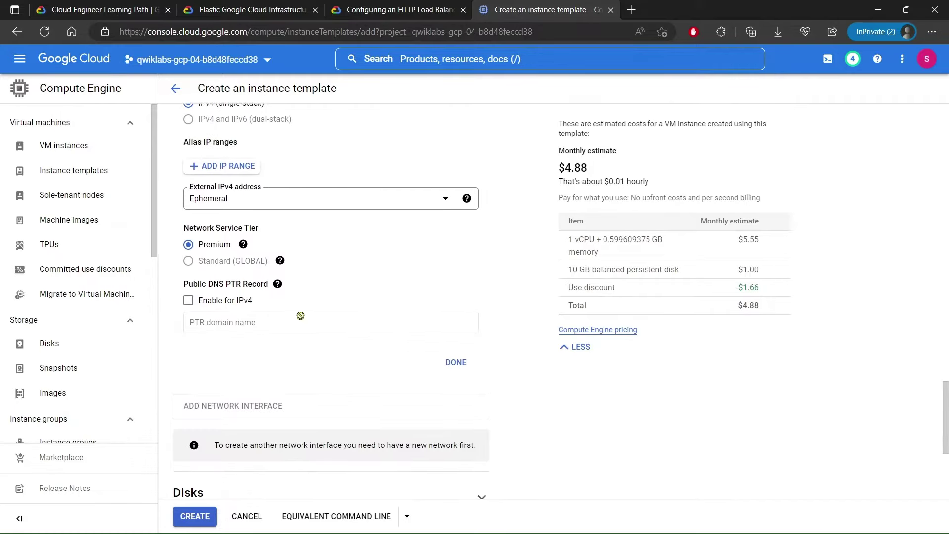
pyautogui.click(234, 203)
pyautogui.click(233, 239)
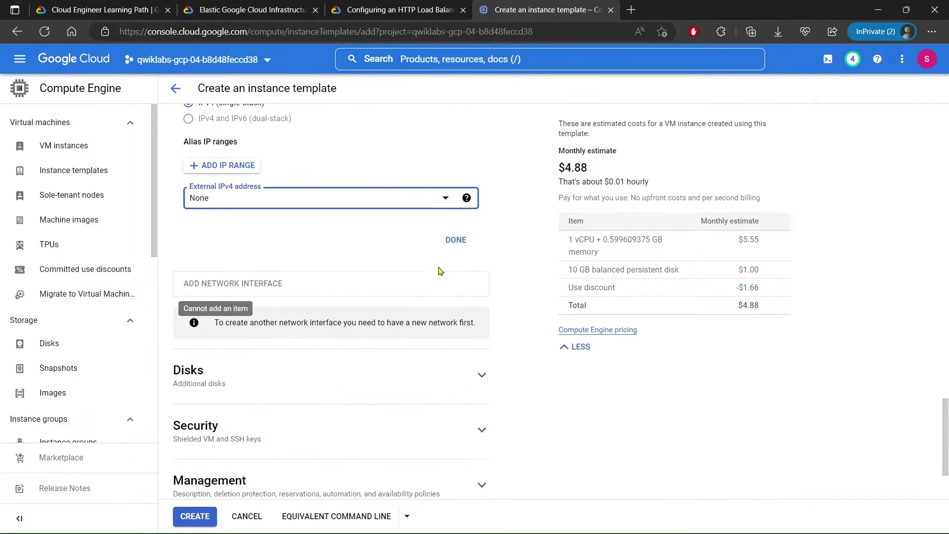
pyautogui.click(456, 239)
pyautogui.click(190, 517)
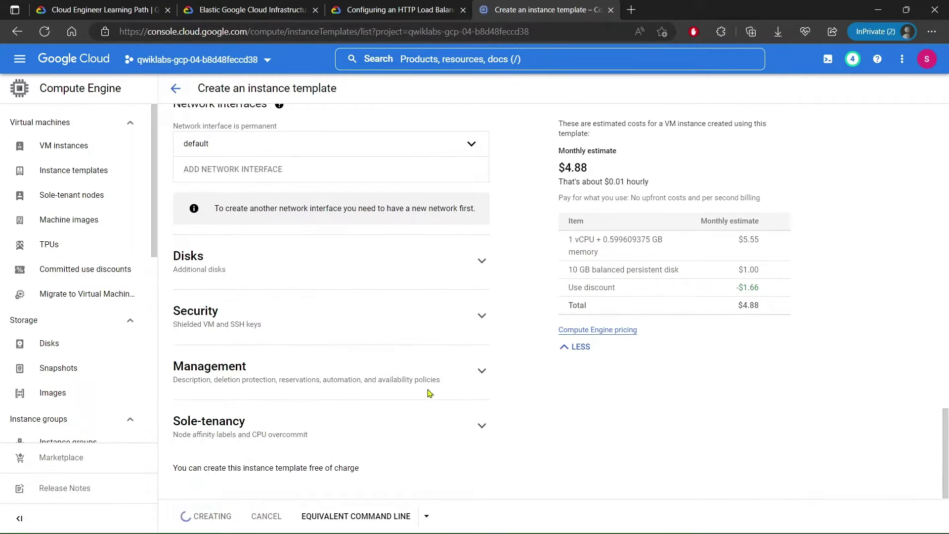
# - Read the lab's section on creating the health check for managed instance groups and copy the name http-health-check
pyautogui.hotkey('ctrl', 'shift', 'Tab')
pyautogui.scroll(-2, 432, 233)
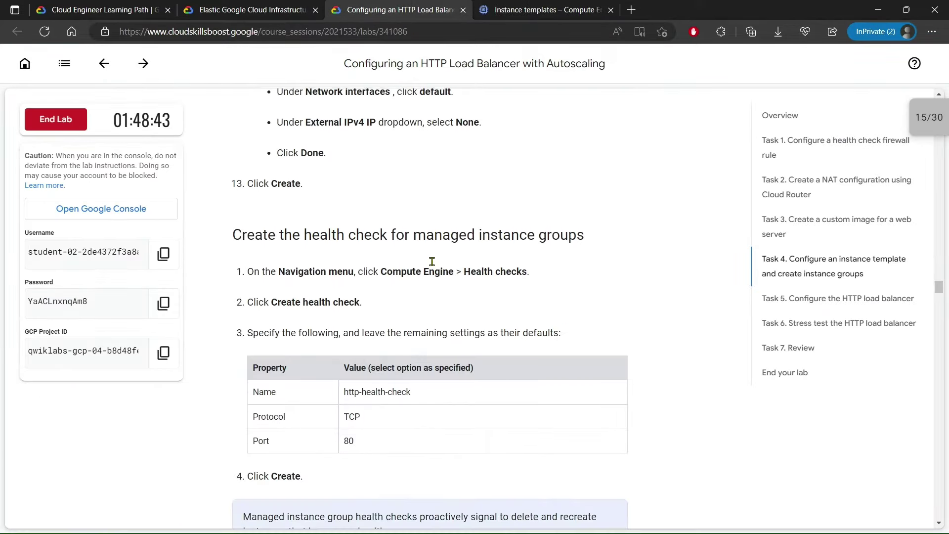
pyautogui.moveTo(302, 199); pyautogui.dragTo(551, 199)
pyautogui.click(568, 200)
pyautogui.scroll(-1, 469, 235)
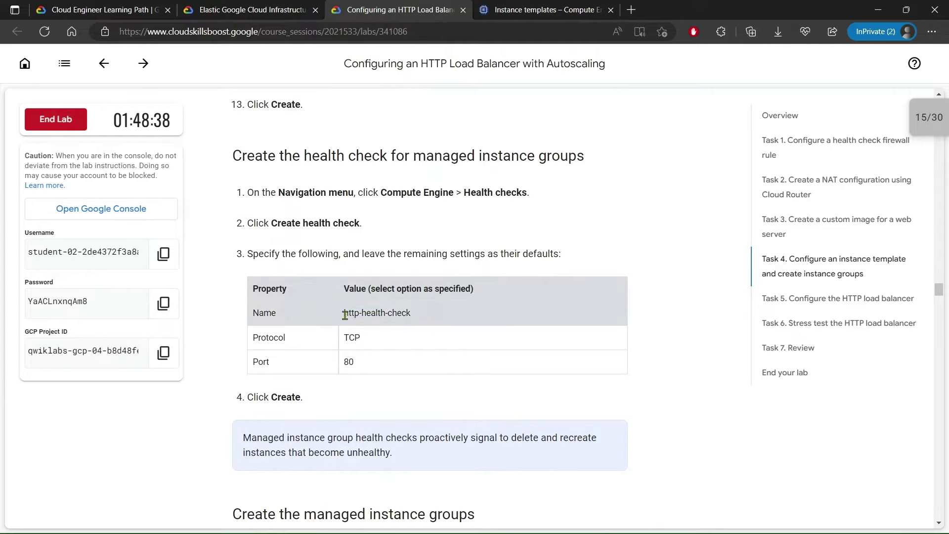
pyautogui.rightClick(391, 312)
pyautogui.click(413, 212)
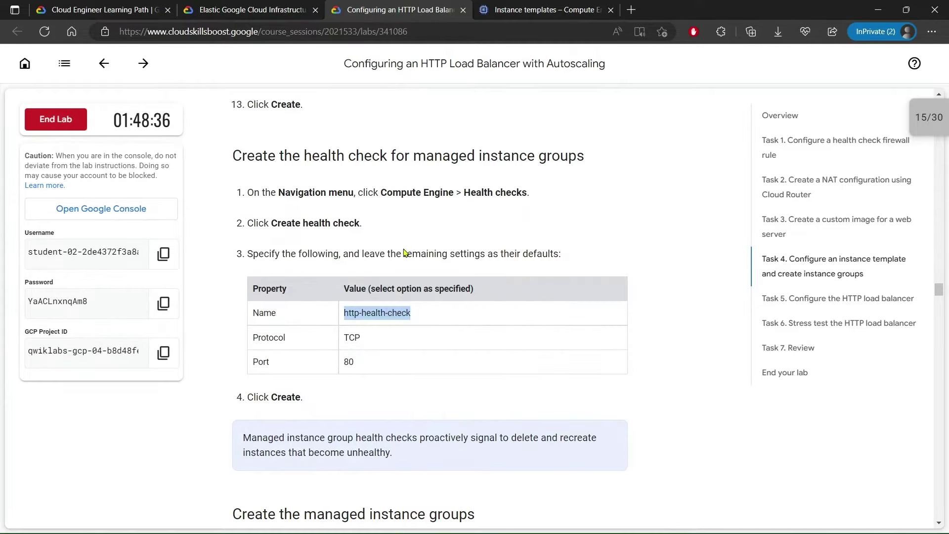
# - Start a new Compute Engine health check named http-health-check and compare its protocol and port with the lab's values
pyautogui.click(515, 12)
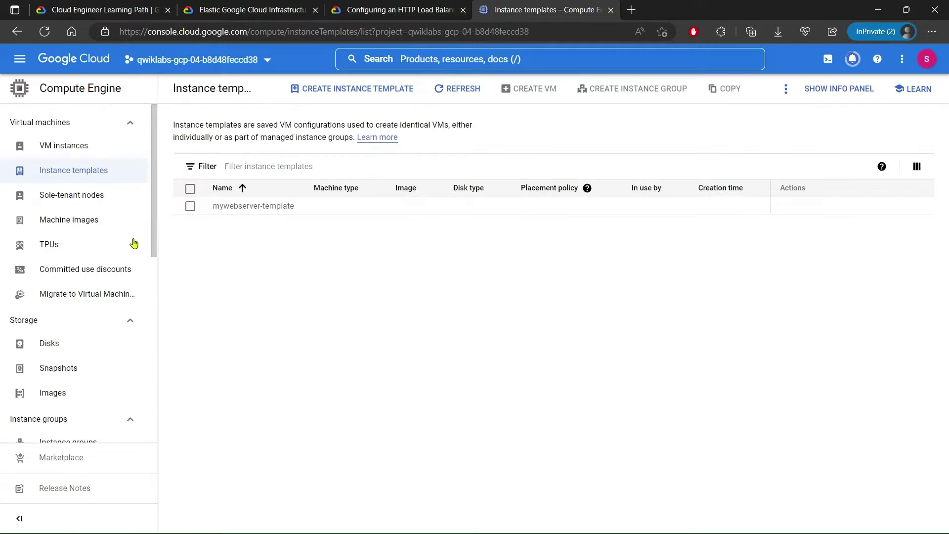
pyautogui.scroll(-4, 133, 248)
pyautogui.click(66, 269)
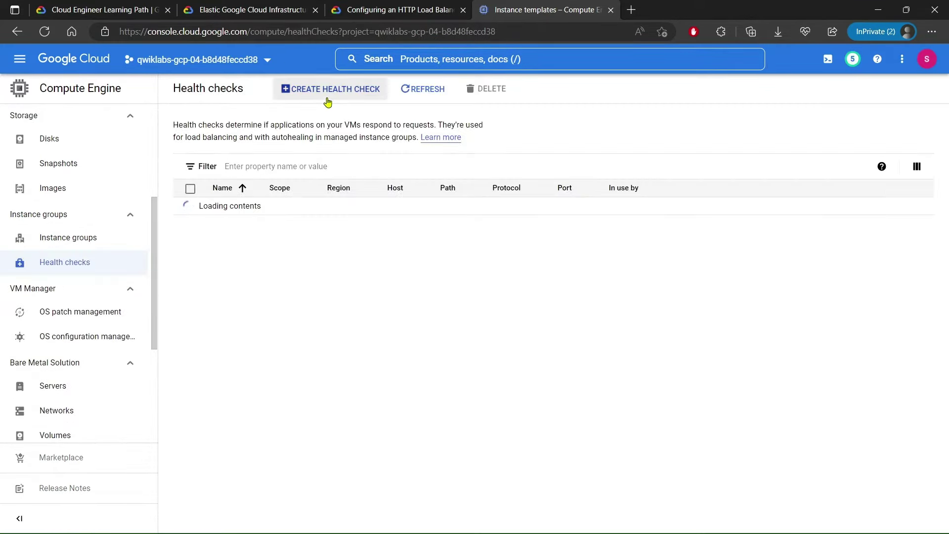
pyautogui.click(319, 92)
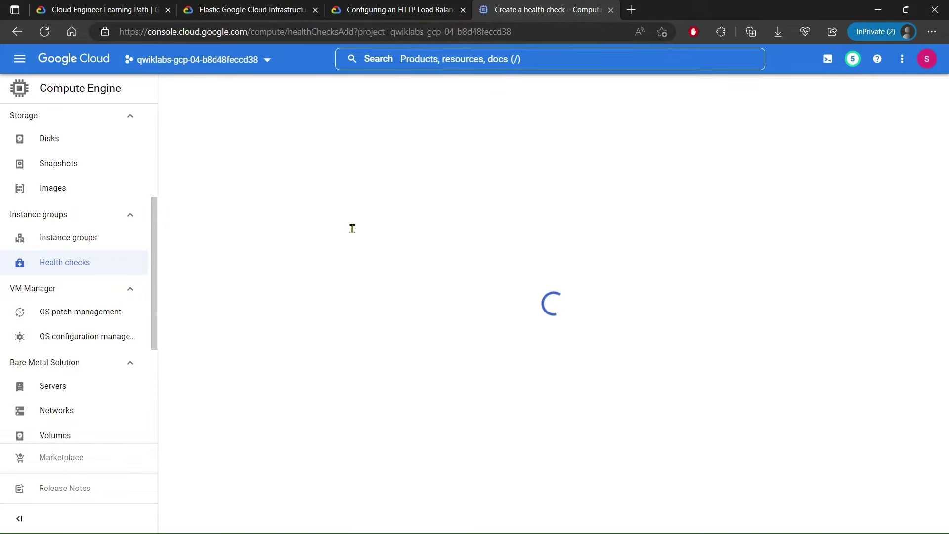
pyautogui.click(305, 182)
pyautogui.hotkey('ctrl', 'v')
pyautogui.click(520, 188)
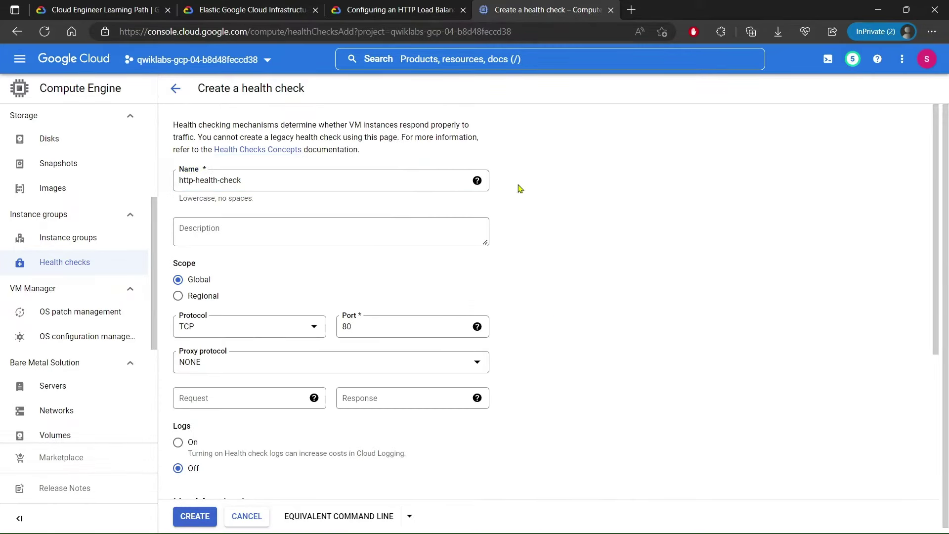
pyautogui.scroll(-3, 517, 202)
pyautogui.click(393, 7)
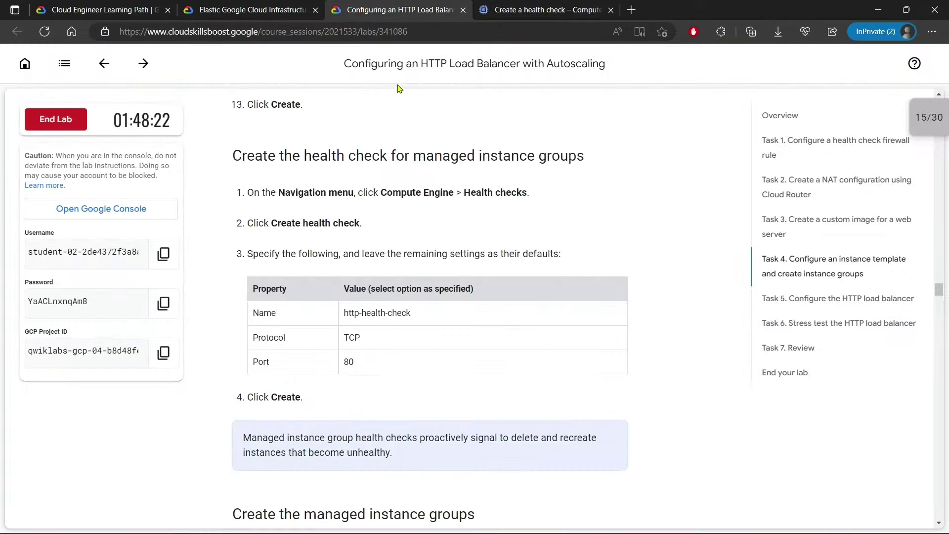
pyautogui.click(539, 7)
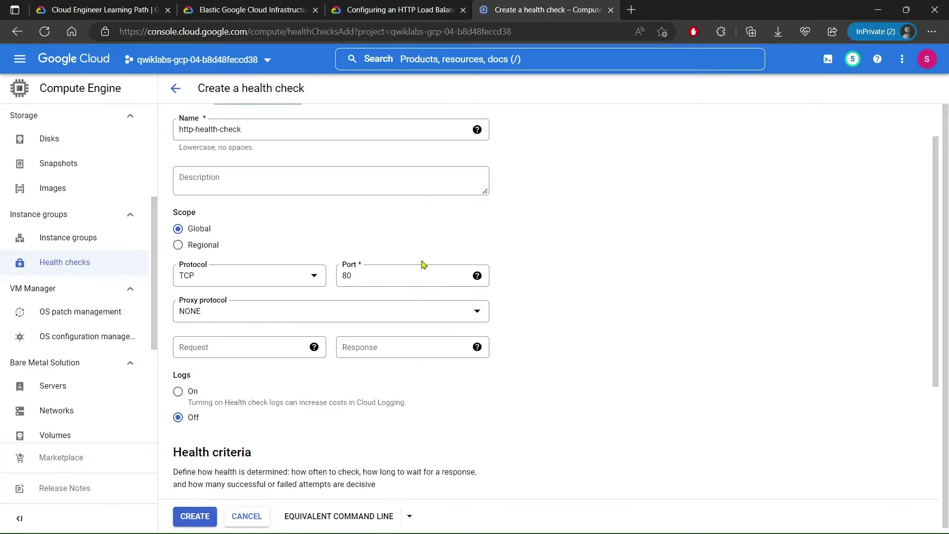
# - Create the health check and copy the name us-central1-mig from the lab's section on creating the managed instance groups
pyautogui.click(197, 515)
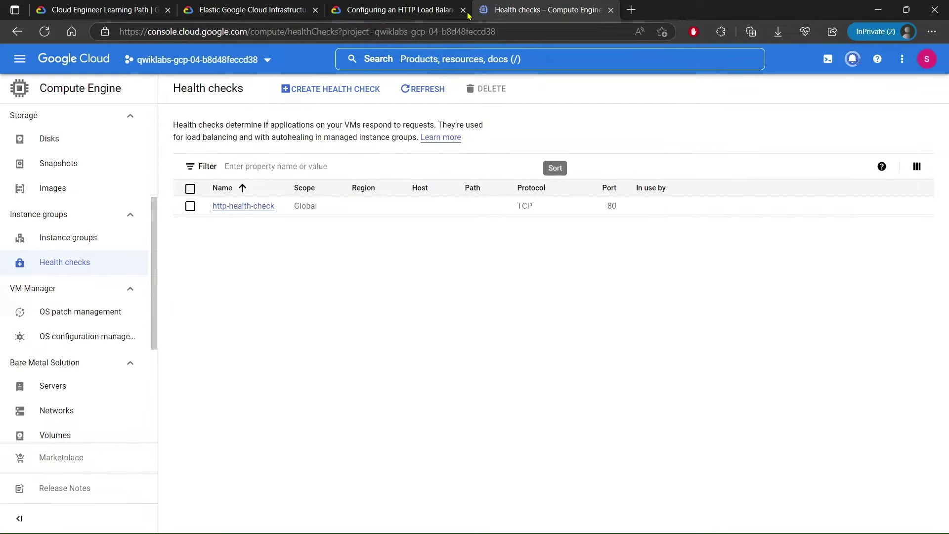
pyautogui.click(400, 10)
pyautogui.scroll(-7, 455, 270)
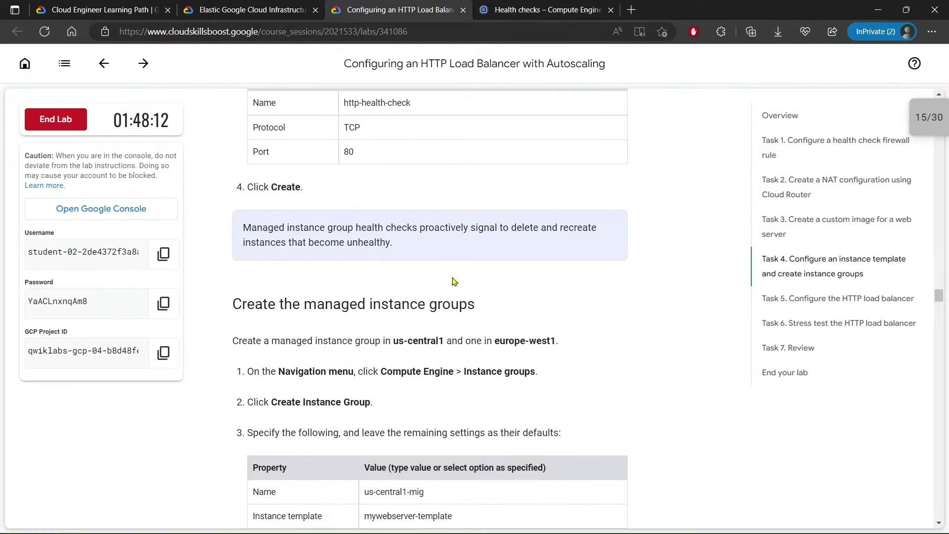
pyautogui.moveTo(234, 186); pyautogui.dragTo(469, 186)
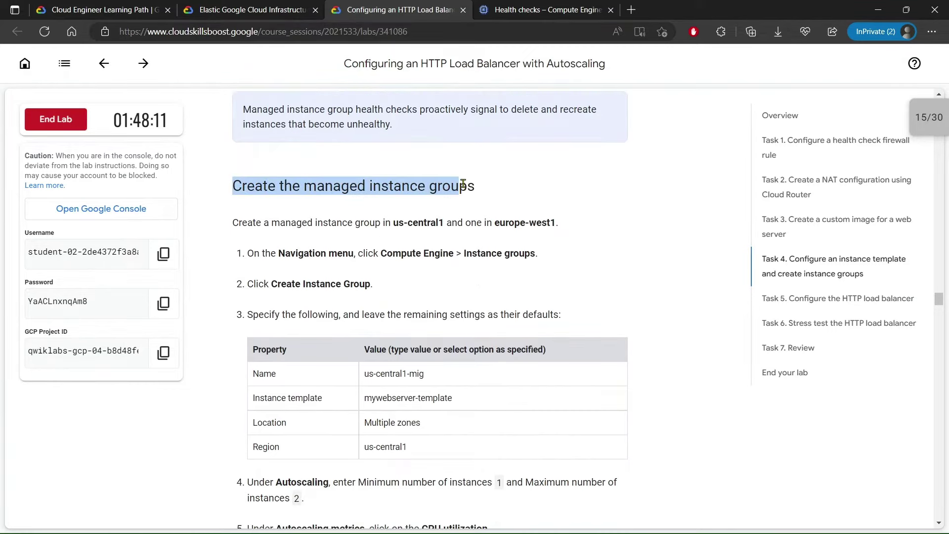
pyautogui.click(467, 184)
pyautogui.scroll(-2, 457, 212)
pyautogui.scroll(-2, 455, 233)
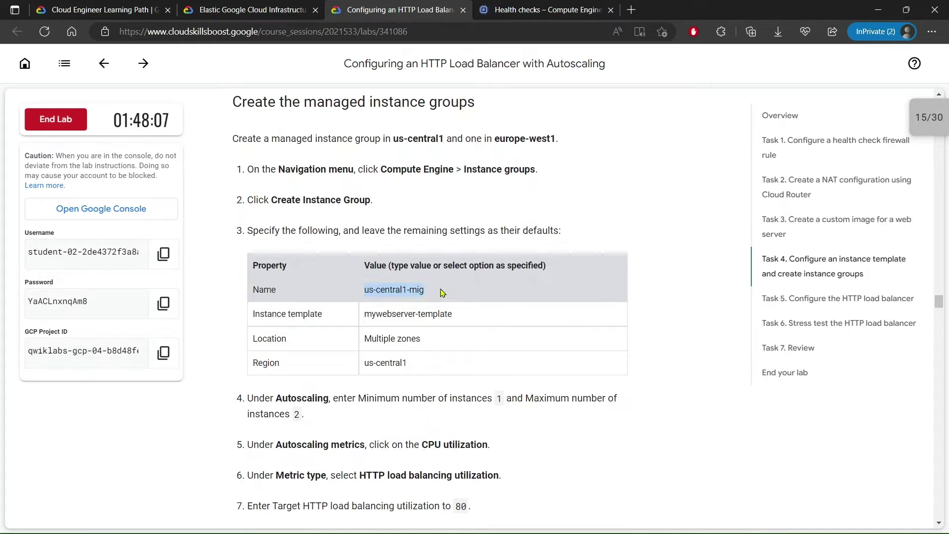
pyautogui.rightClick(406, 287)
pyautogui.click(435, 211)
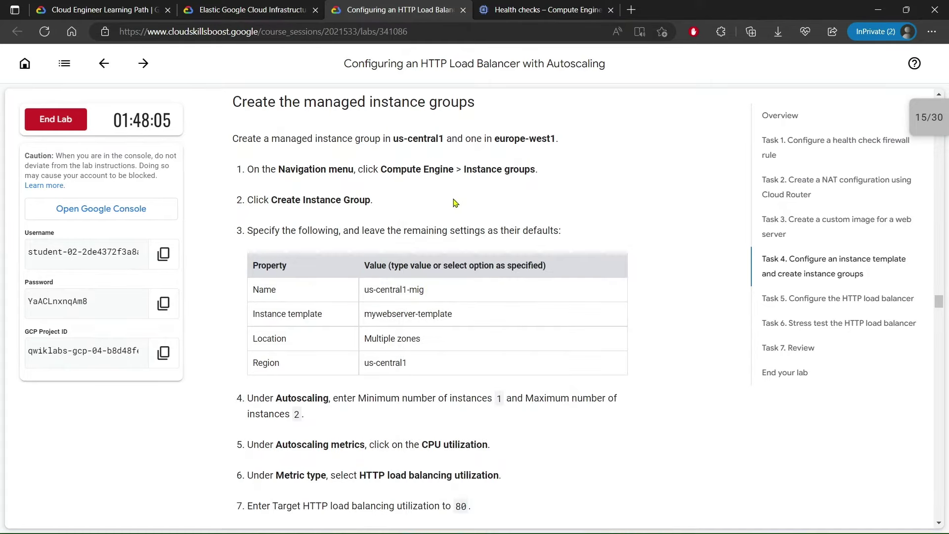
# - Start a new stateless managed instance group in the Cloud console and name it us-central1-mig
pyautogui.click(534, 5)
pyautogui.scroll(-2, 101, 298)
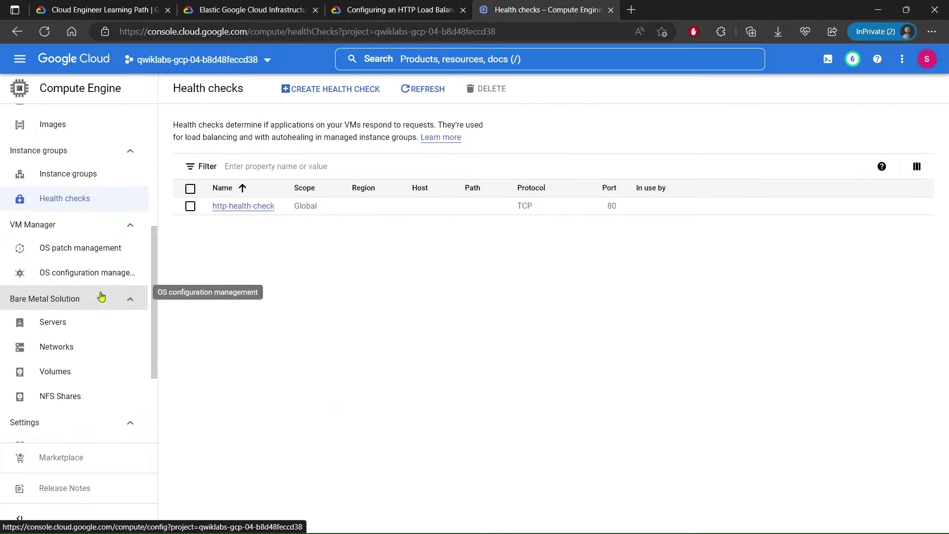
pyautogui.scroll(1, 110, 299)
pyautogui.click(52, 150)
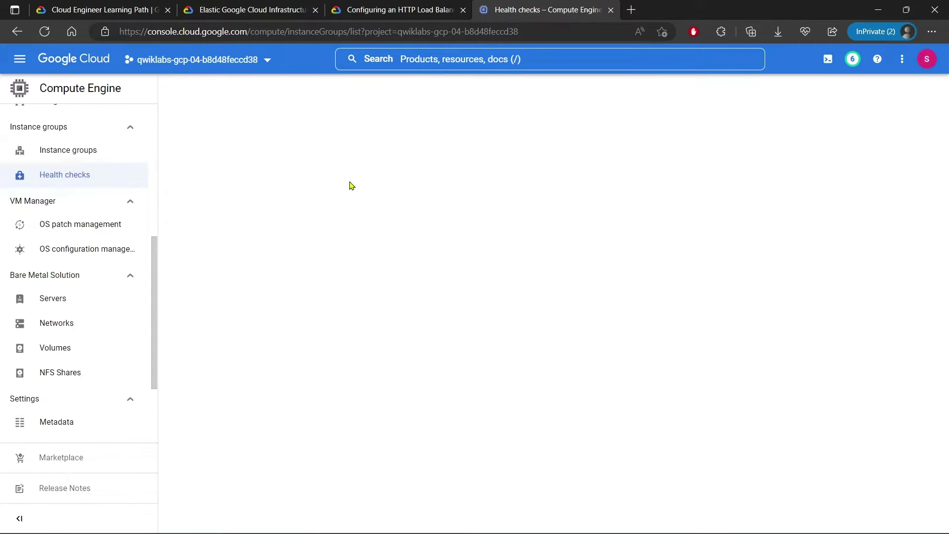
pyautogui.click(515, 362)
pyautogui.click(329, 168)
pyautogui.click(326, 145)
# - Use mywebserver-template as the group's instance template and set its location to multiple zones
pyautogui.click(322, 257)
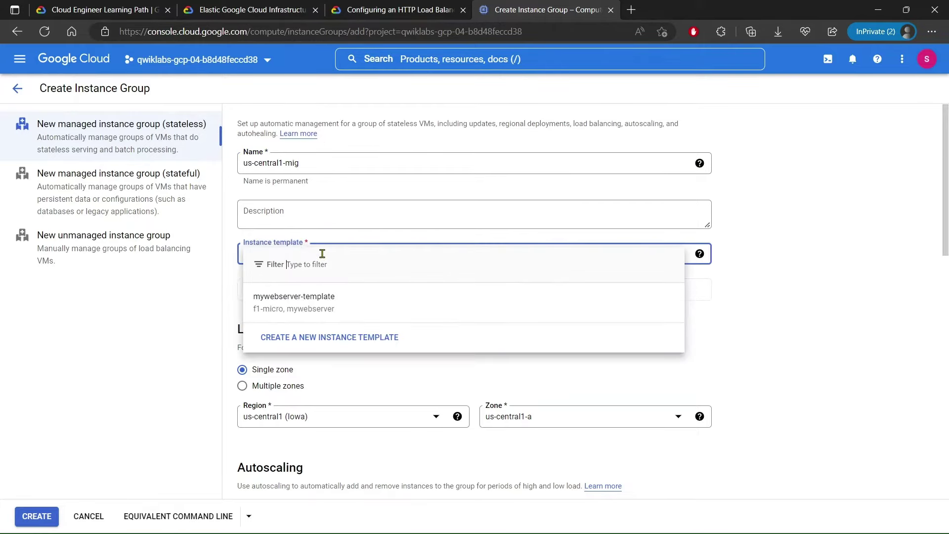
pyautogui.click(316, 305)
pyautogui.click(276, 387)
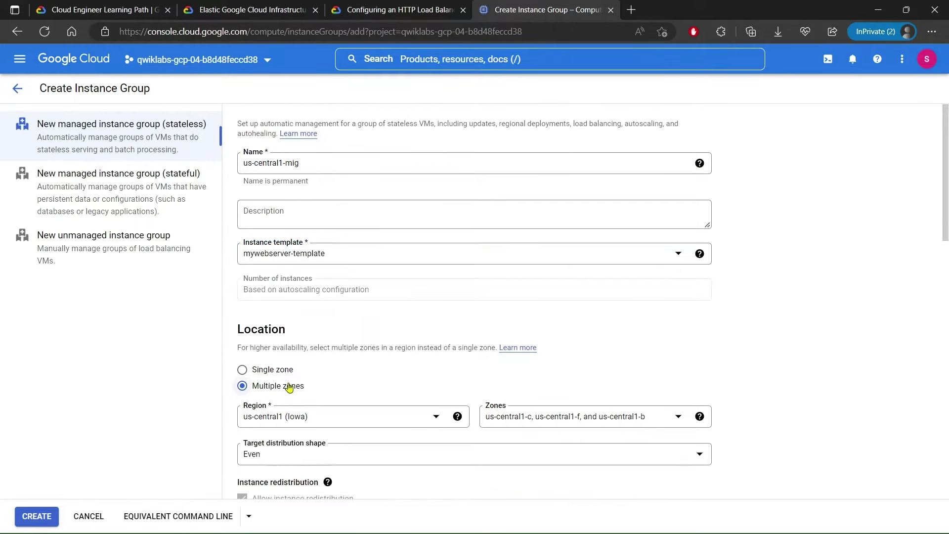
pyautogui.scroll(-4, 360, 318)
# - Check the lab's region and autoscaling values and set the group's maximum number of instances to 2
pyautogui.click(395, 10)
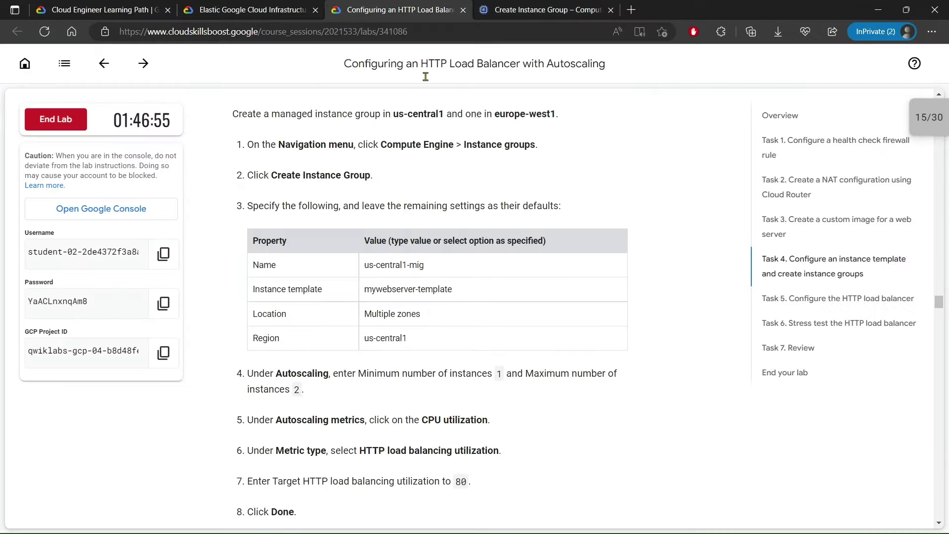
pyautogui.moveTo(410, 341); pyautogui.dragTo(433, 305)
pyautogui.click(431, 294)
pyautogui.scroll(-4, 435, 267)
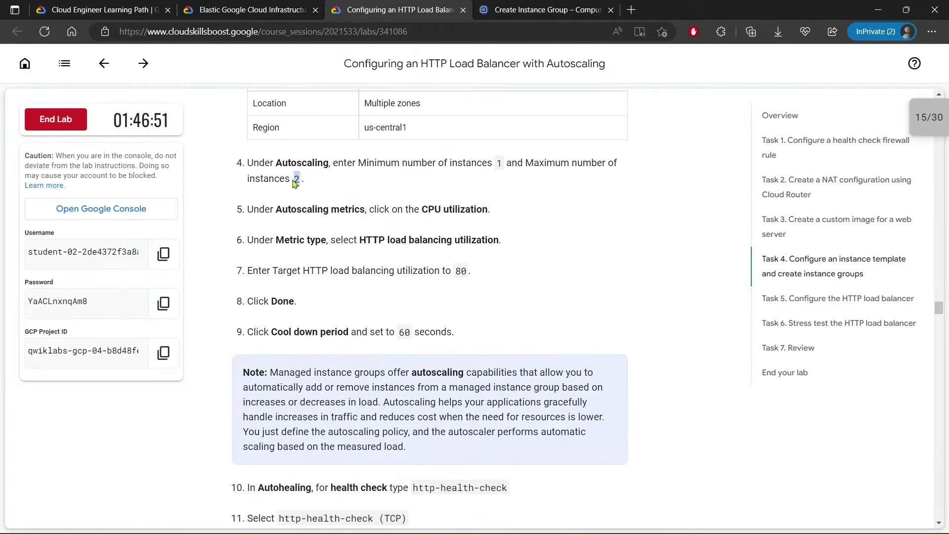
pyautogui.click(513, 6)
pyautogui.scroll(-1, 499, 237)
pyautogui.click(519, 283)
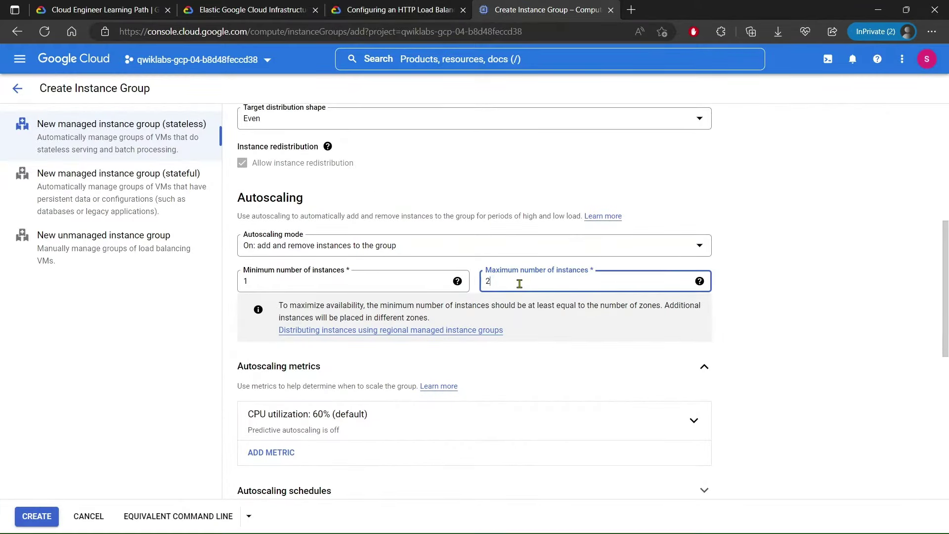
# - Check the lab's autoscaling metric instructions and set the CPU utilization metric's target to 80%
pyautogui.click(443, 6)
pyautogui.scroll(-1, 344, 202)
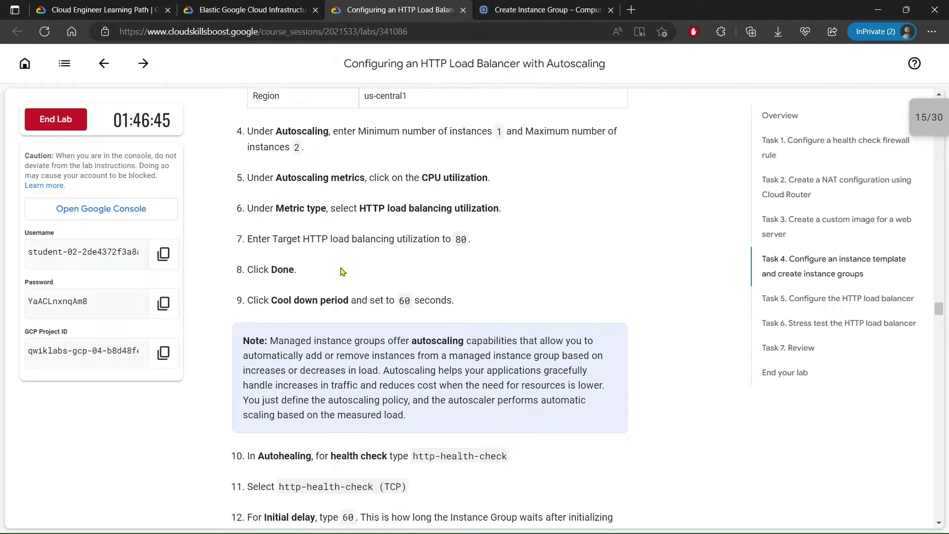
pyautogui.moveTo(360, 187); pyautogui.dragTo(500, 190)
pyautogui.click(502, 192)
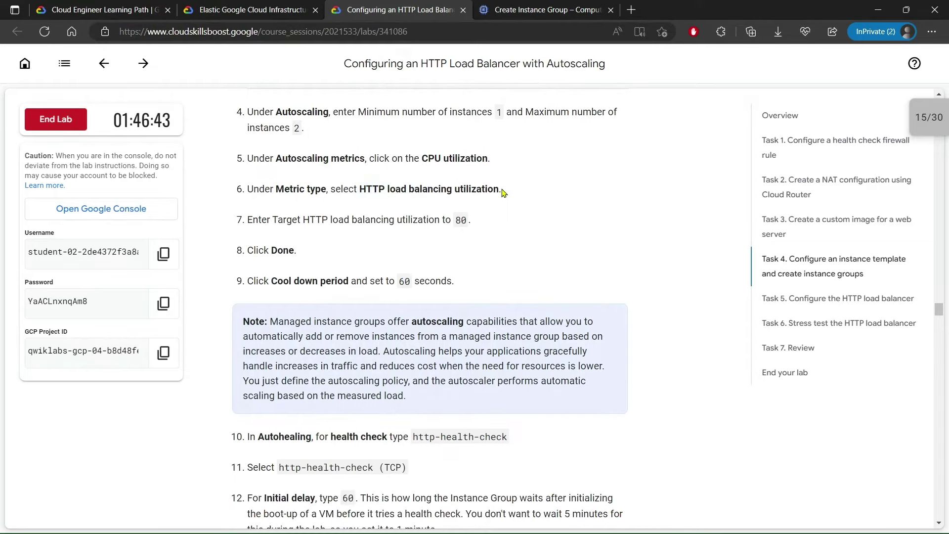
pyautogui.click(538, 10)
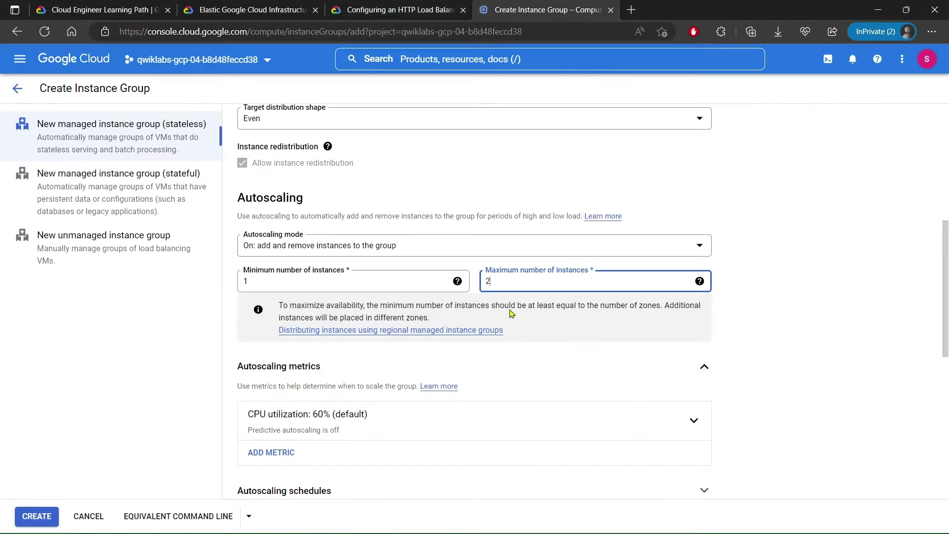
pyautogui.scroll(-3, 445, 276)
pyautogui.click(383, 259)
pyautogui.click(334, 285)
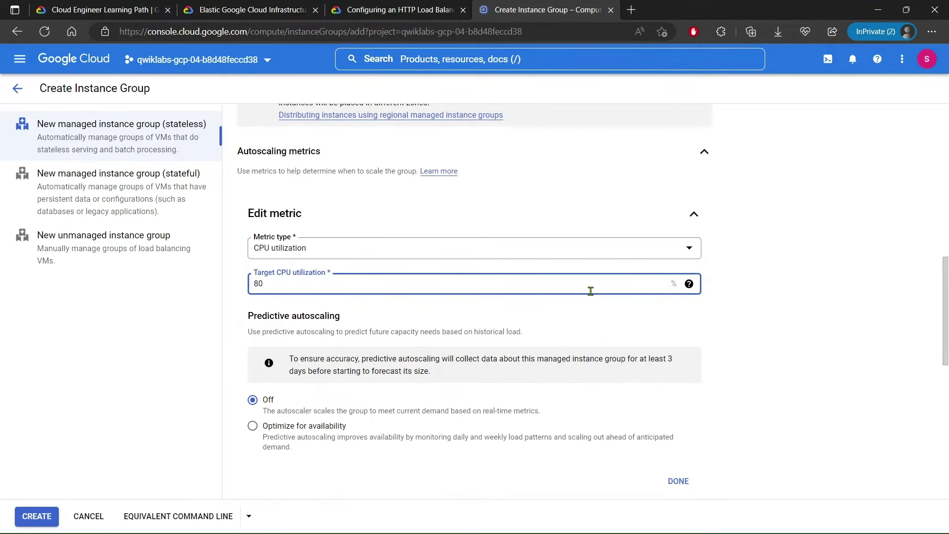
pyautogui.scroll(-1, 618, 341)
pyautogui.click(681, 390)
# - Compare the group's cool down period with the lab's value and copy the autohealing health check name http-health-check
pyautogui.scroll(-2, 495, 355)
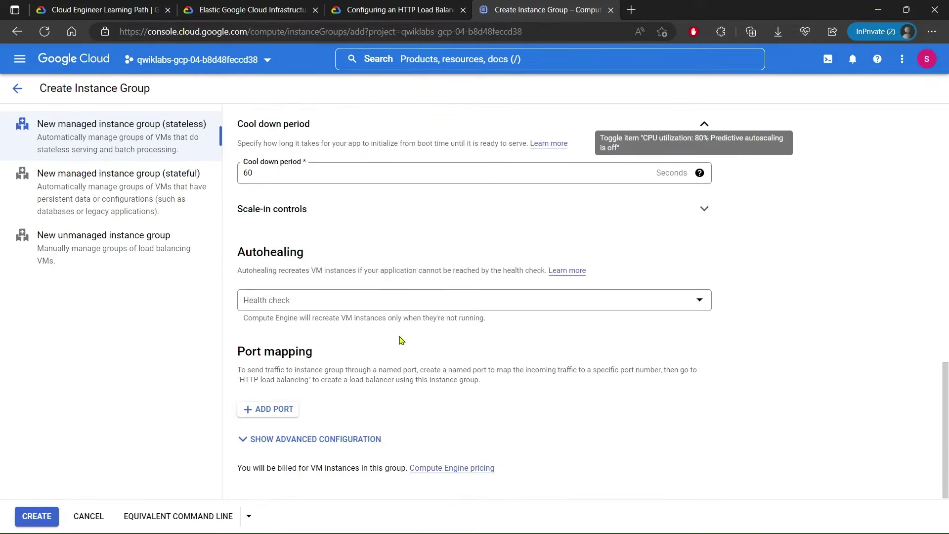
pyautogui.scroll(1, 402, 262)
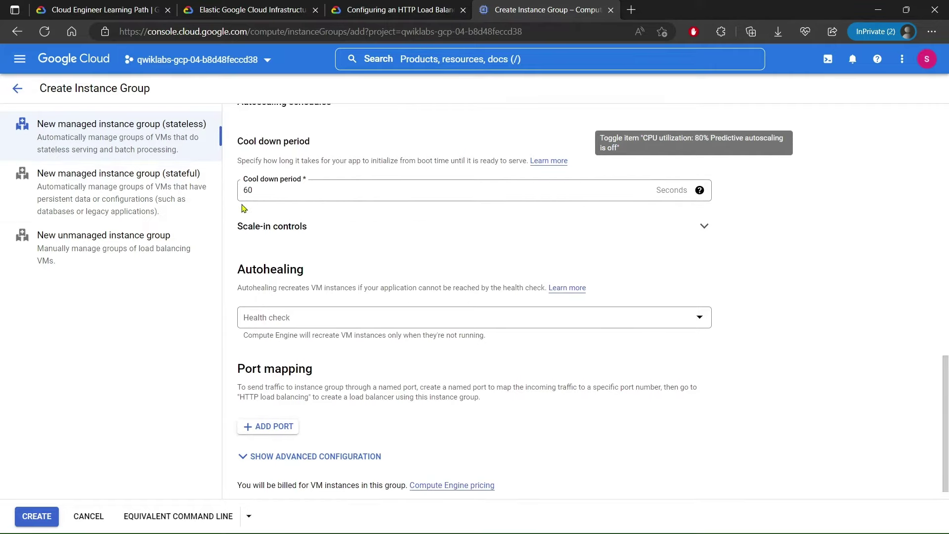
pyautogui.click(398, 11)
pyautogui.scroll(-2, 445, 277)
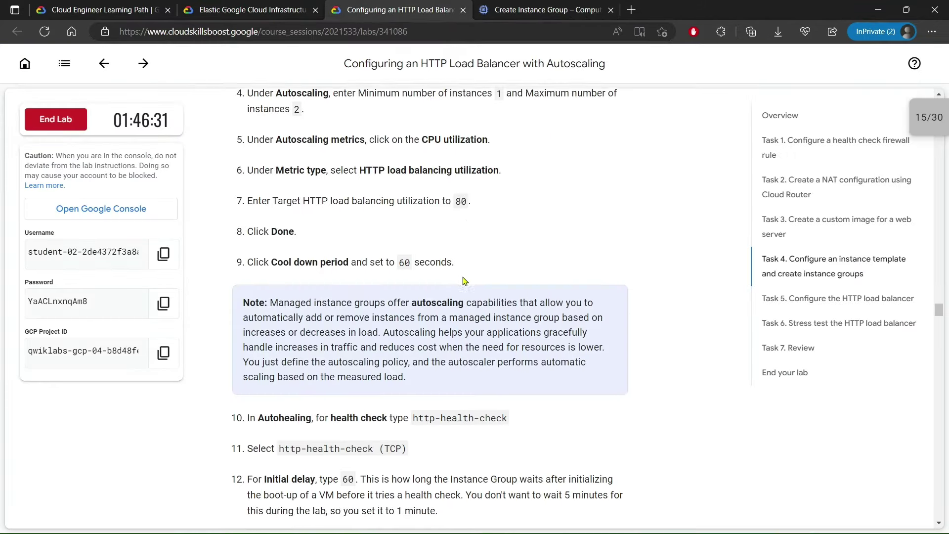
pyautogui.scroll(-2, 404, 263)
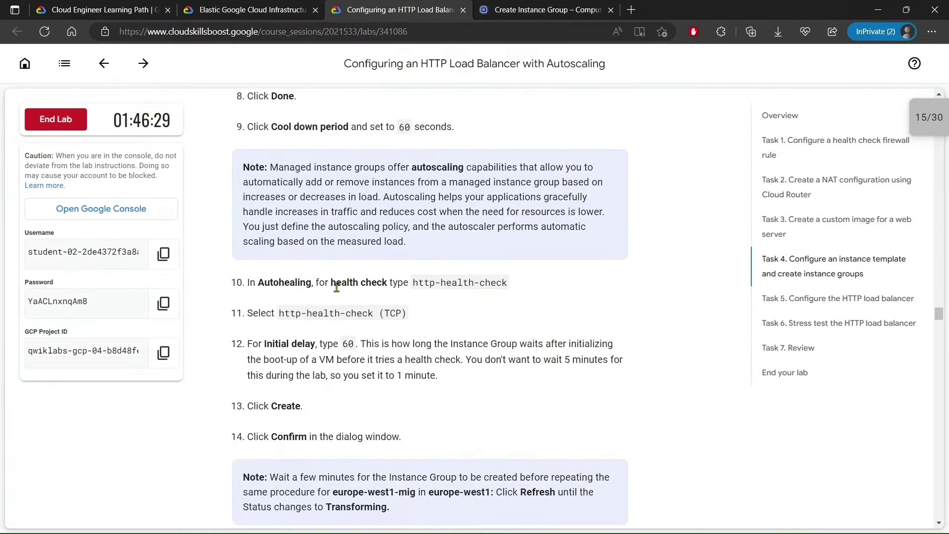
pyautogui.rightClick(489, 282)
pyautogui.click(514, 207)
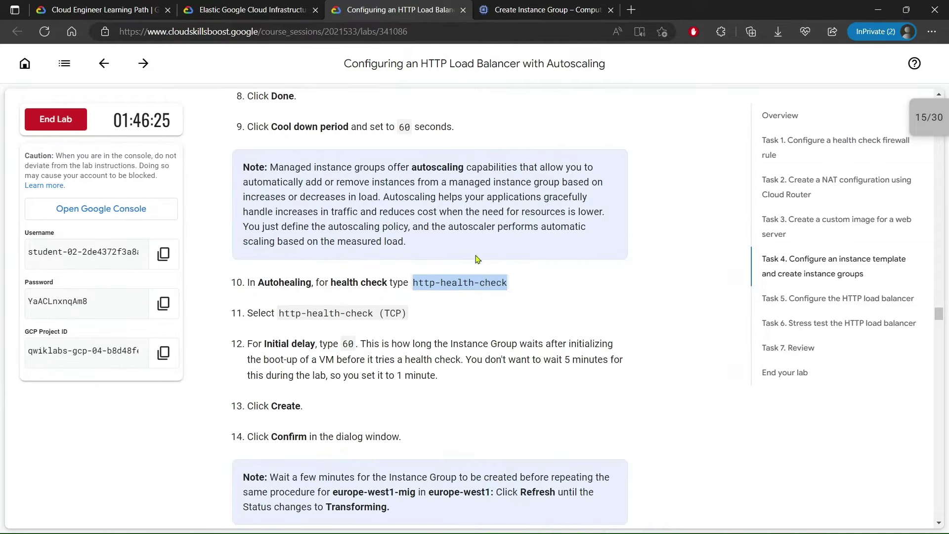
# - Select http-health-check (TCP) for the group's autohealing and set the initial delay to 60 seconds as in the lab
pyautogui.click(543, 10)
pyautogui.click(332, 317)
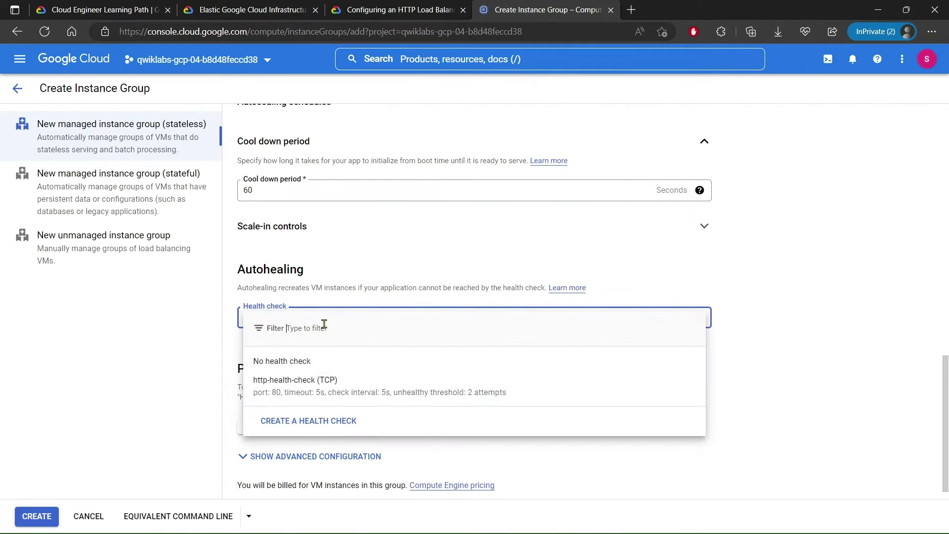
pyautogui.click(304, 383)
pyautogui.scroll(-3, 316, 338)
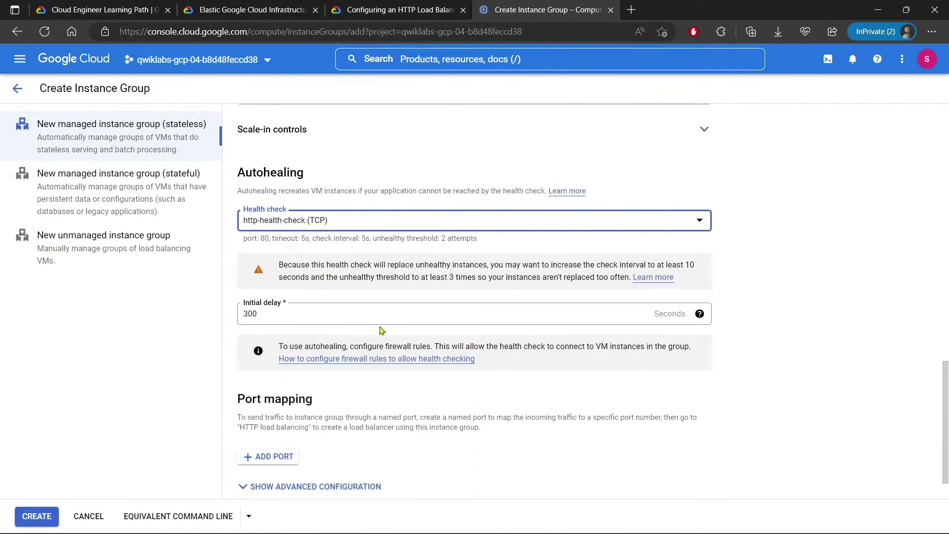
pyautogui.click(400, 10)
pyautogui.scroll(-3, 446, 283)
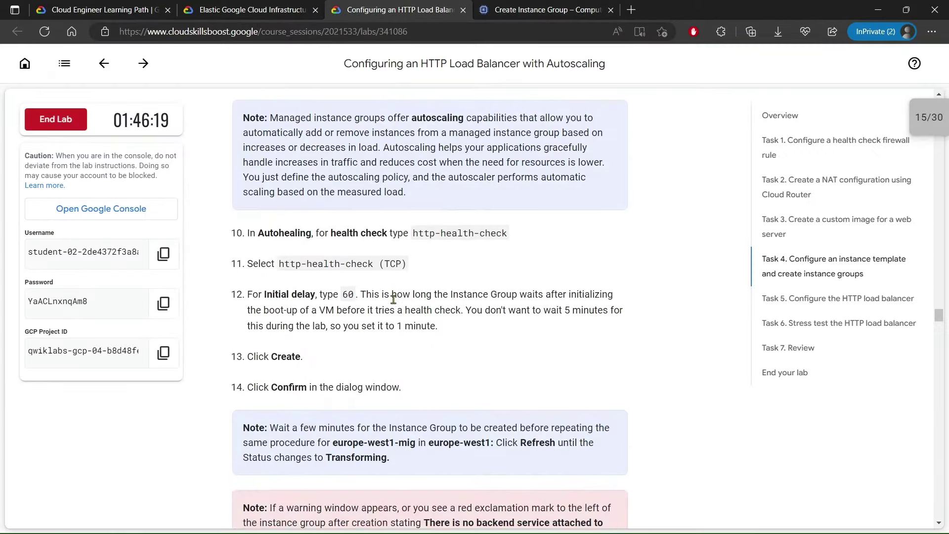
pyautogui.hotkey('ctrl', 'Tab')
pyautogui.doubleClick(284, 271)
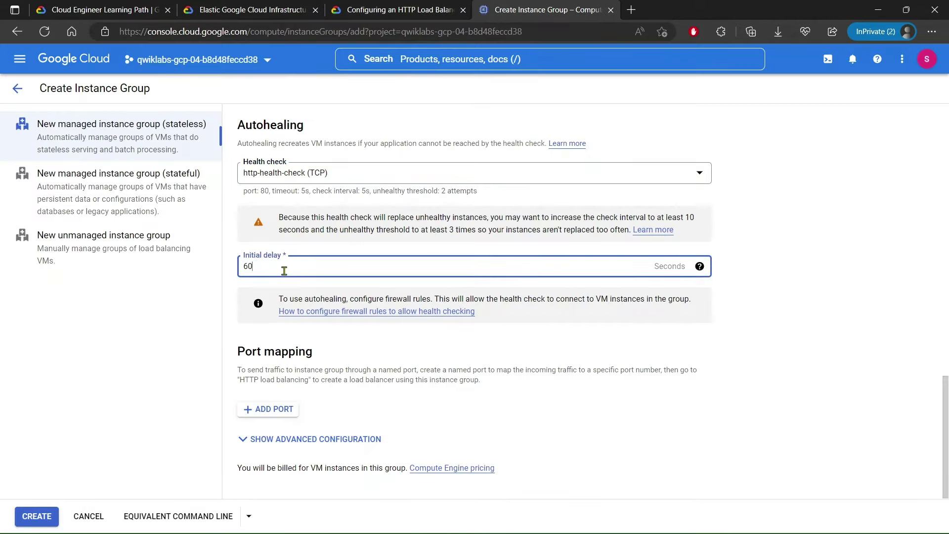
# - Check the lab's remaining instructions for the us-central1 group, create the instance group and dismiss the notification
pyautogui.click(373, 7)
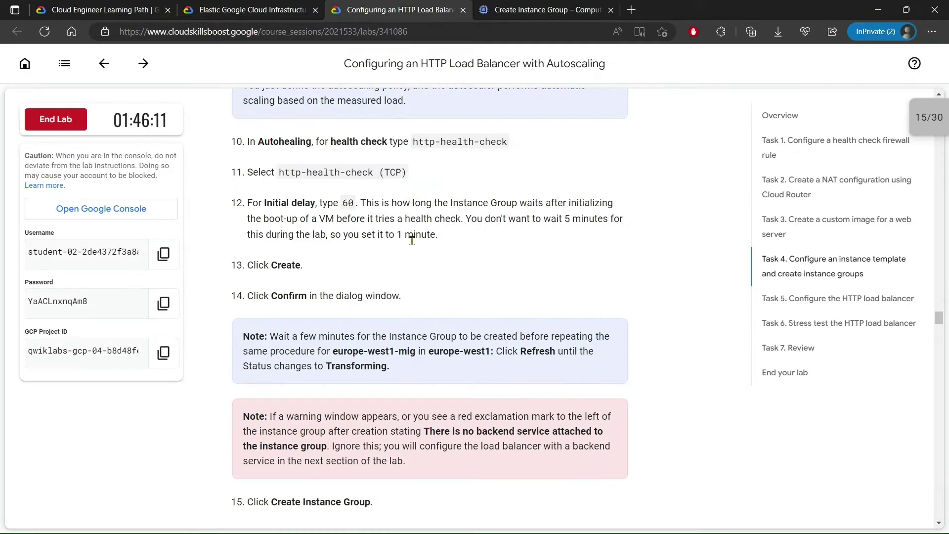
pyautogui.click(496, 7)
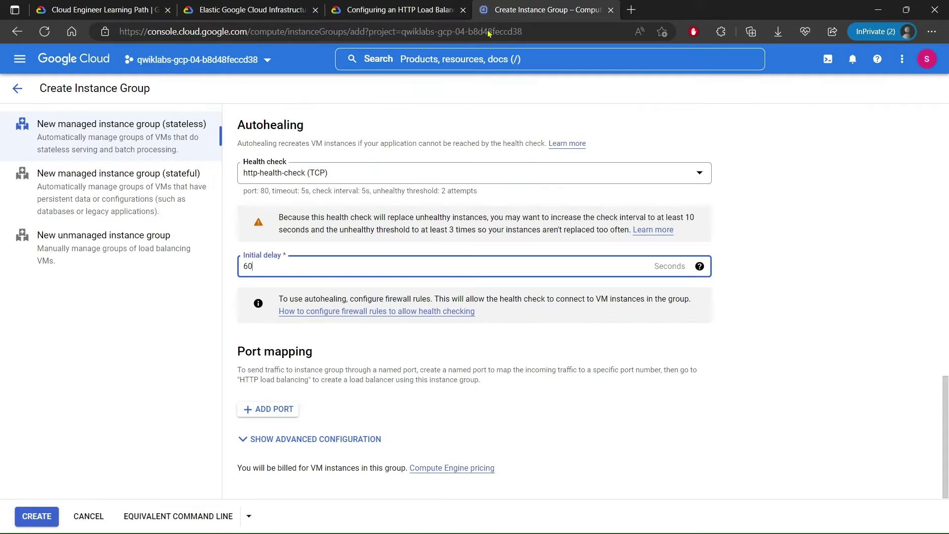
pyautogui.click(57, 516)
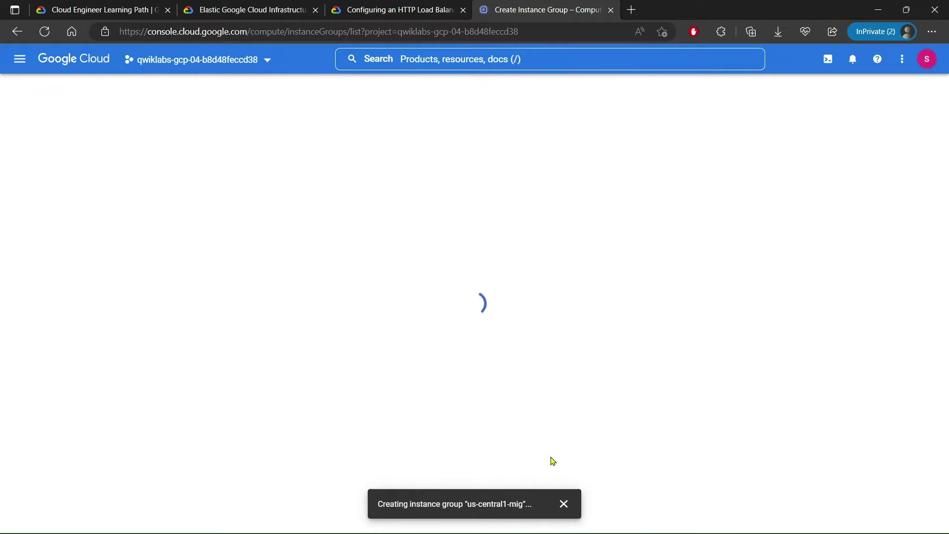
pyautogui.click(563, 503)
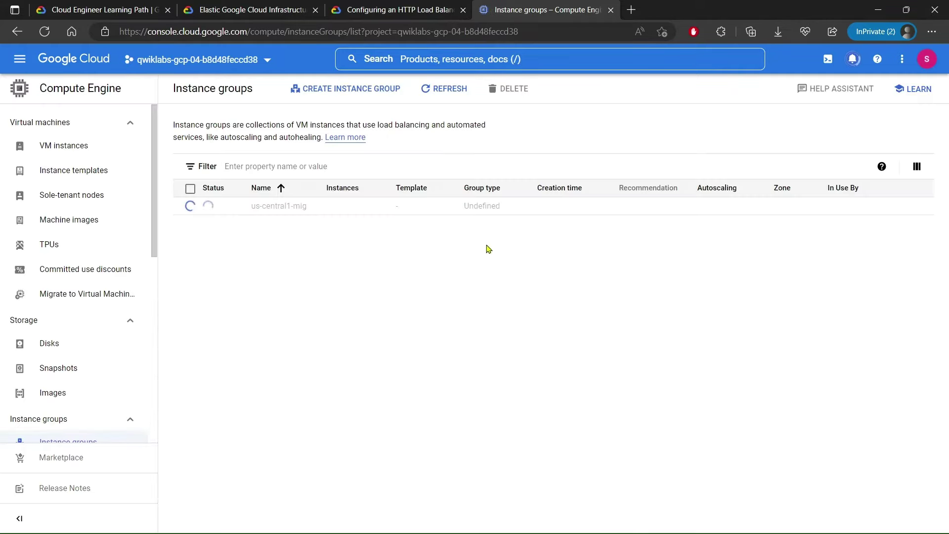
# - Review the lab's settings table for the second managed instance group and copy the name europe-west1-mig
pyautogui.hotkey('ctrl', 'shift', 'Tab')
pyautogui.scroll(-1, 459, 148)
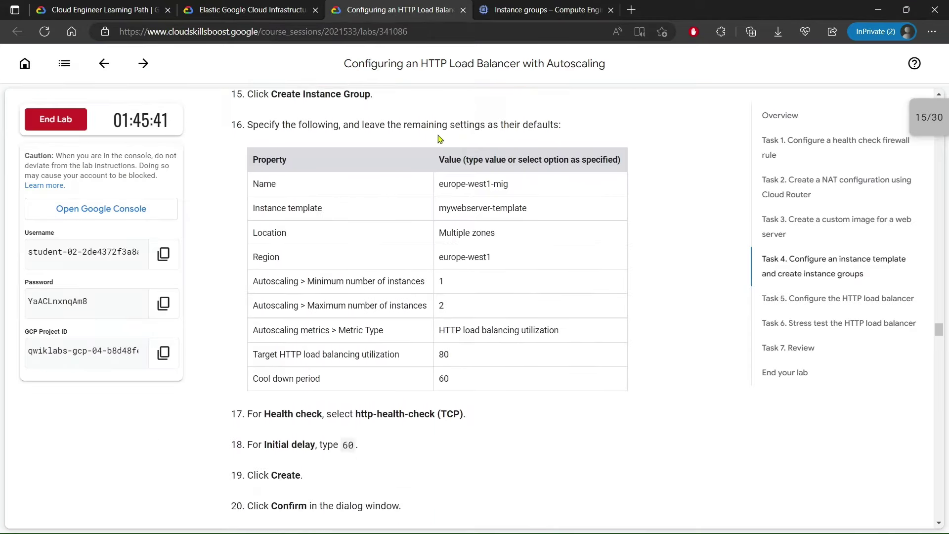
pyautogui.moveTo(281, 98); pyautogui.dragTo(247, 94)
pyautogui.scroll(1, 382, 116)
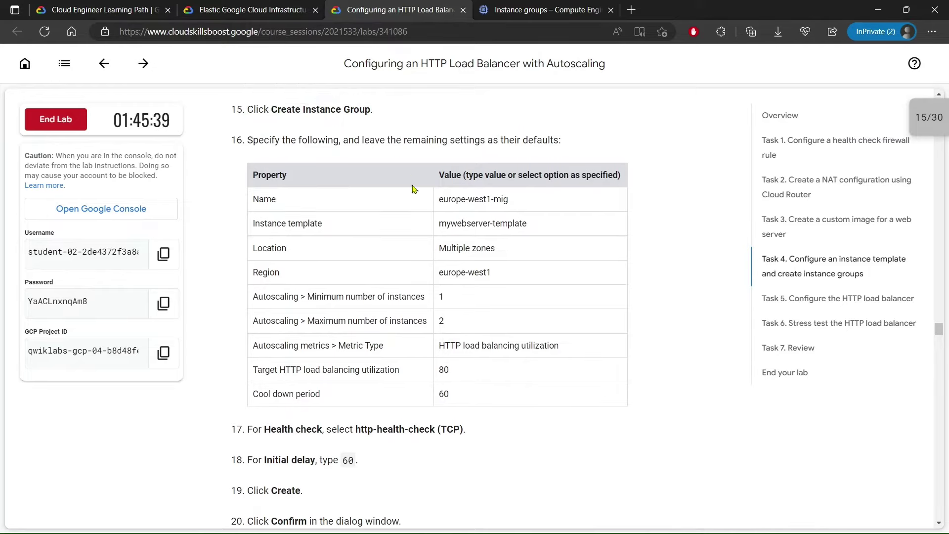
pyautogui.rightClick(463, 199)
pyautogui.click(486, 209)
# - Start another managed instance group named europe-west1-mig and check its template and location values in the lab
pyautogui.click(544, 10)
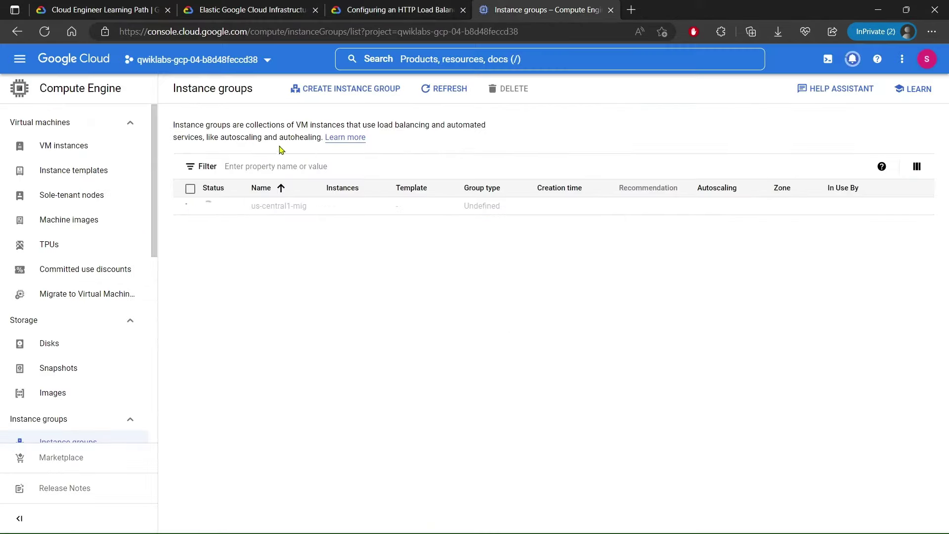
pyautogui.click(329, 90)
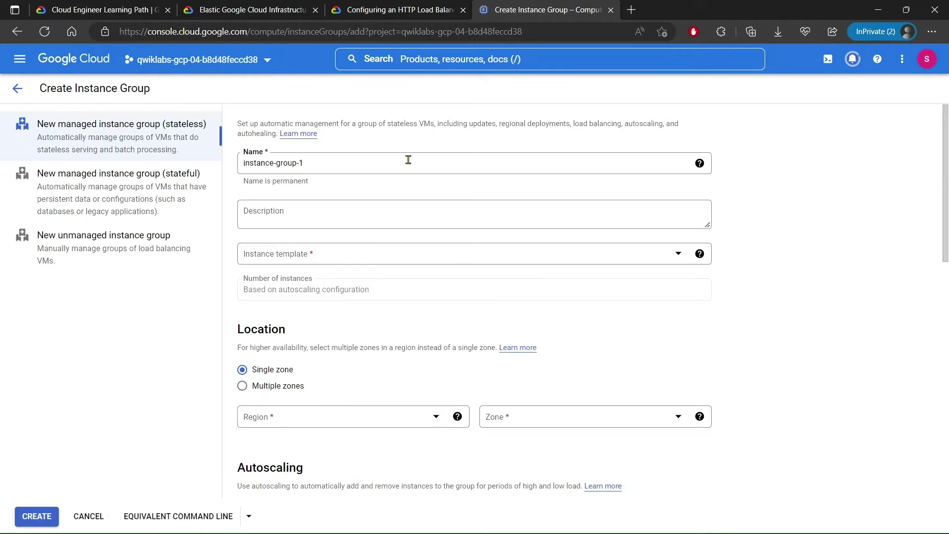
pyautogui.click(343, 164)
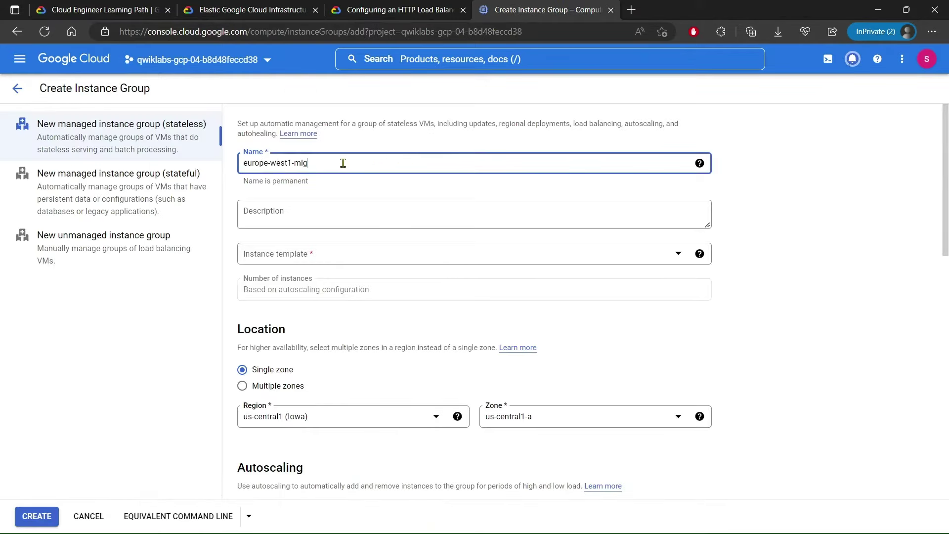
pyautogui.click(400, 10)
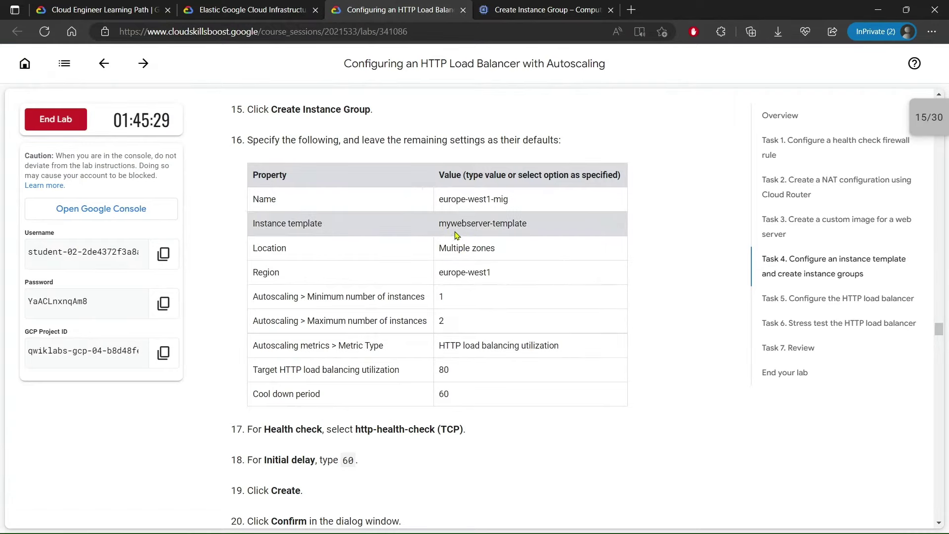
# - Choose mywebserver-template as the europe-west1-mig group's instance template and set its location to multiple zones
pyautogui.click(541, 10)
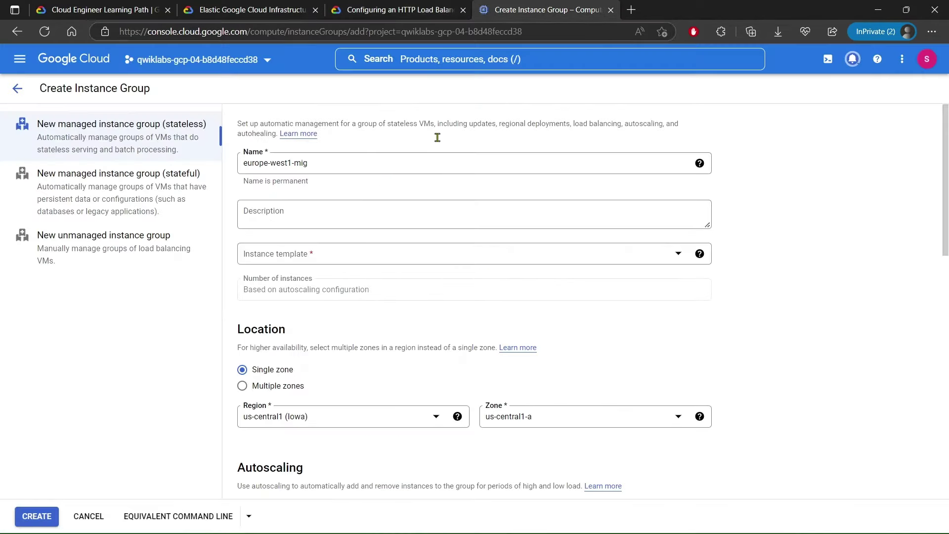
pyautogui.click(292, 257)
pyautogui.click(281, 310)
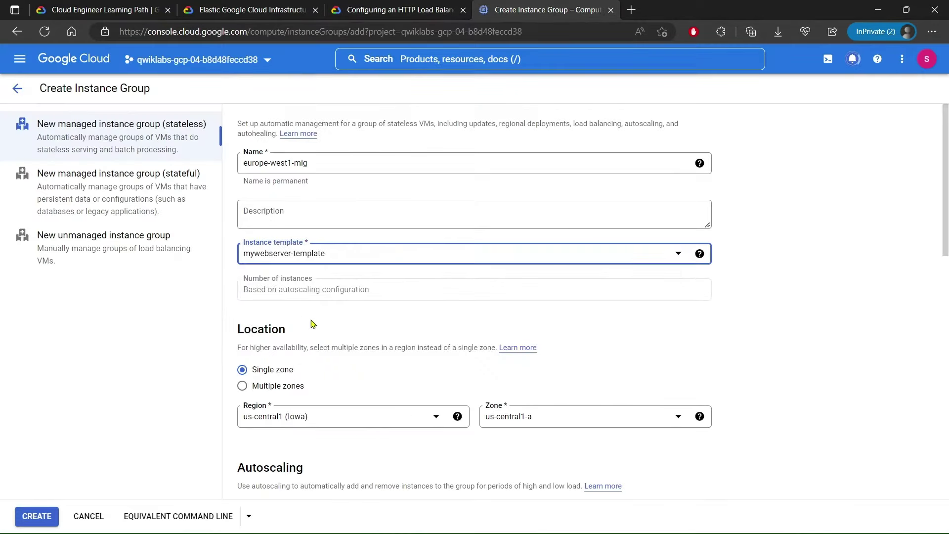
pyautogui.scroll(-2, 314, 345)
pyautogui.click(283, 313)
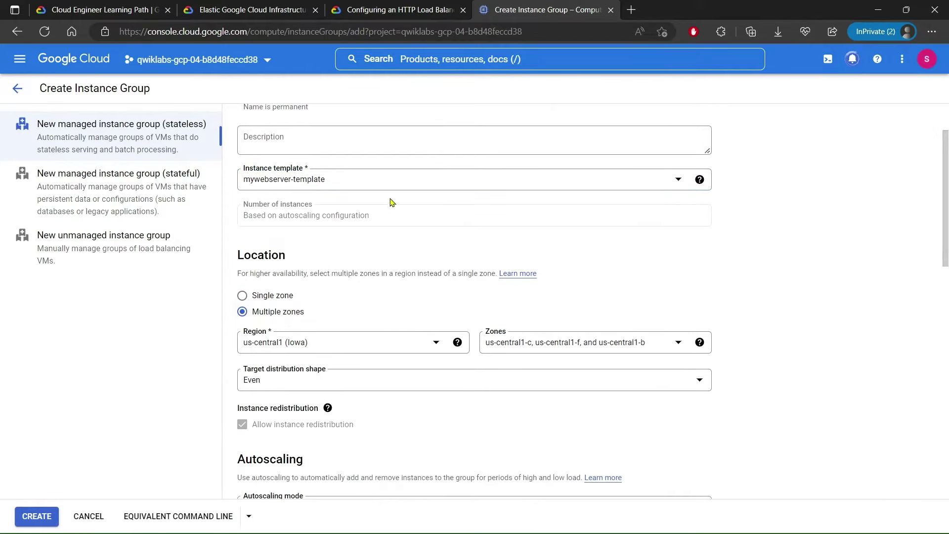
# - Check the region in the lab's settings table and set the instance group's region to europe-west1 (Belgium)
pyautogui.click(418, 10)
pyautogui.scroll(-1, 465, 272)
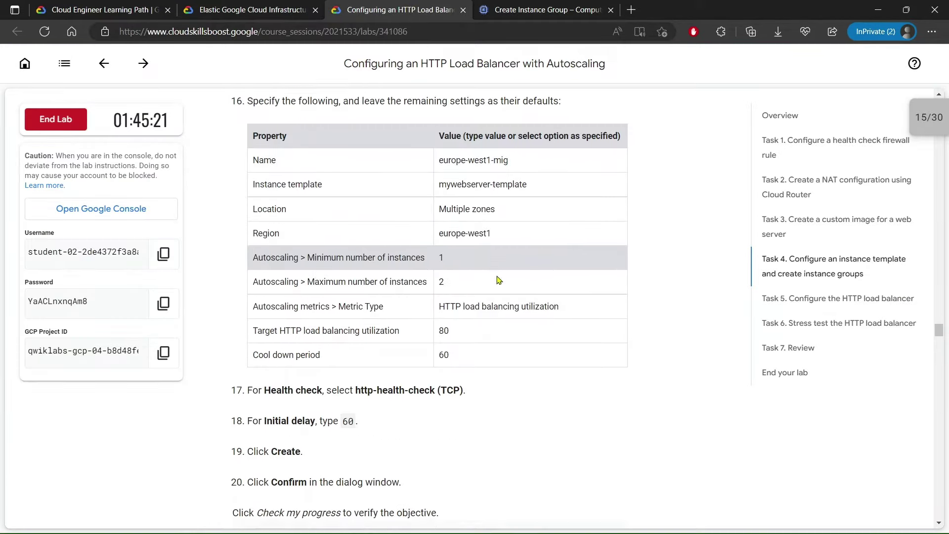
pyautogui.click(505, 5)
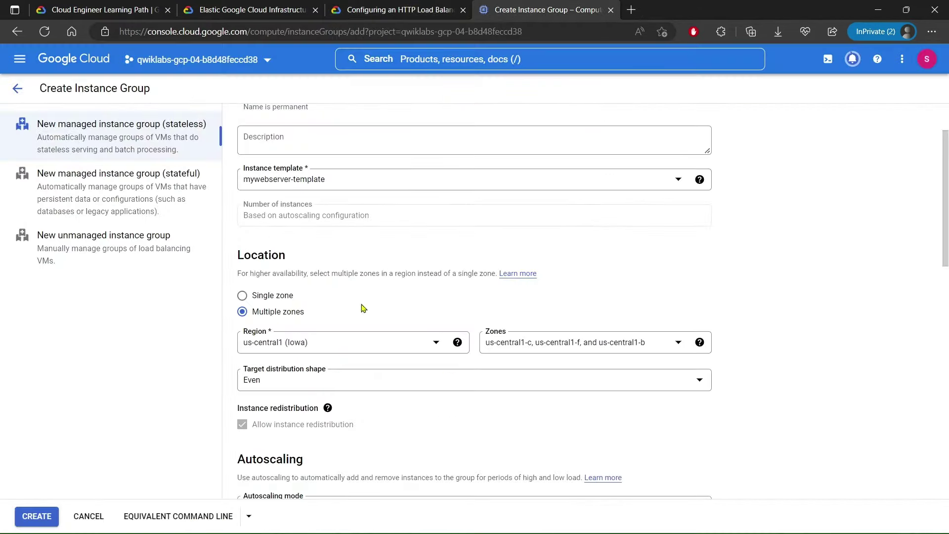
pyautogui.click(334, 352)
pyautogui.scroll(-4, 309, 415)
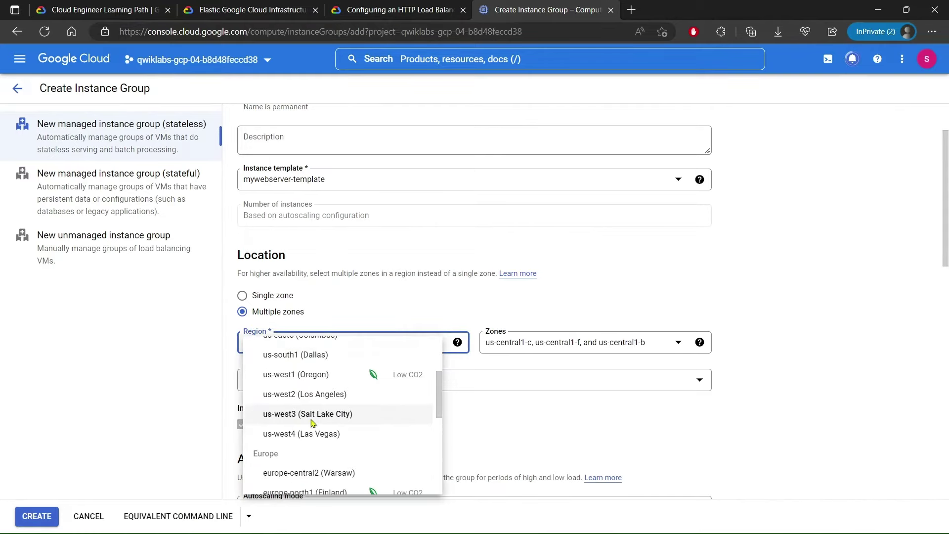
pyautogui.scroll(-1, 309, 420)
pyautogui.click(306, 423)
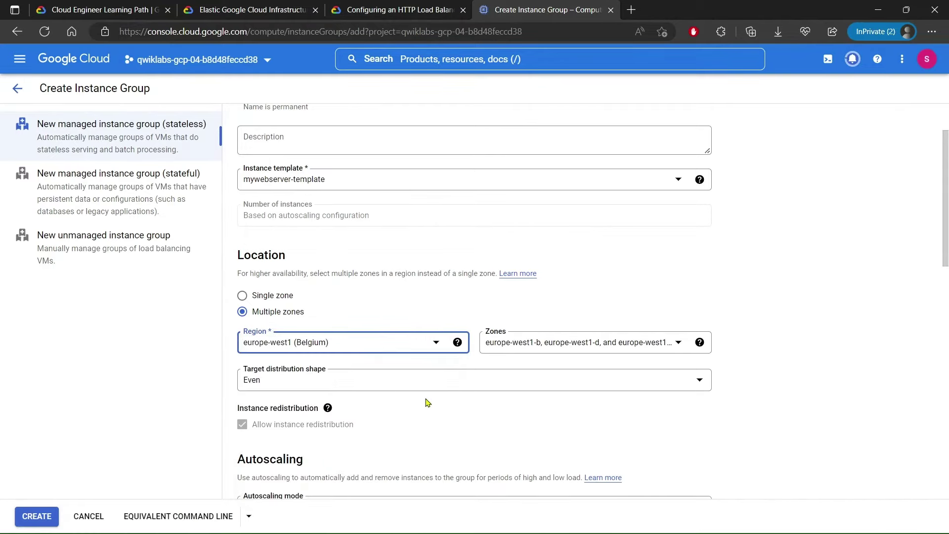
# - Check the autoscaling limits in the lab and set the group's maximum number of instances to 2
pyautogui.scroll(-2, 427, 406)
pyautogui.scroll(-5, 429, 420)
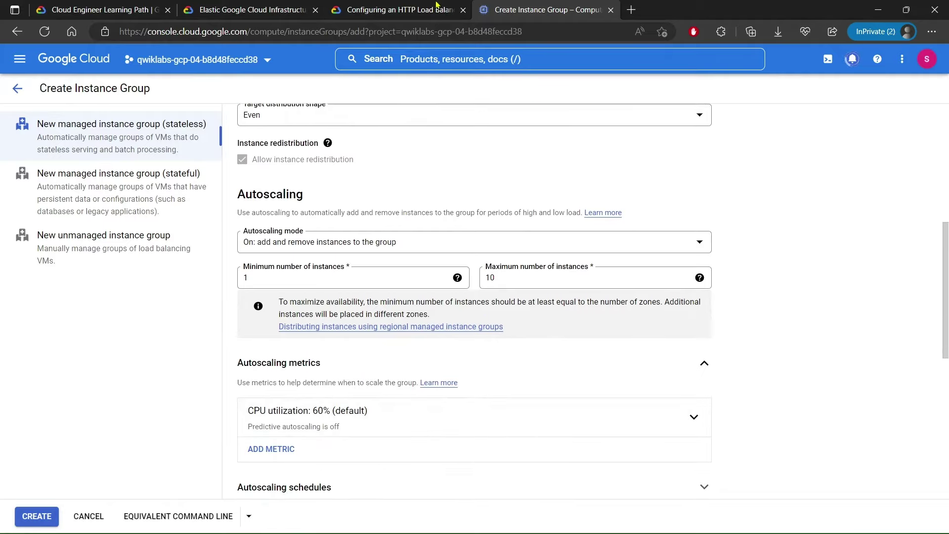
pyautogui.click(395, 9)
pyautogui.scroll(-1, 434, 223)
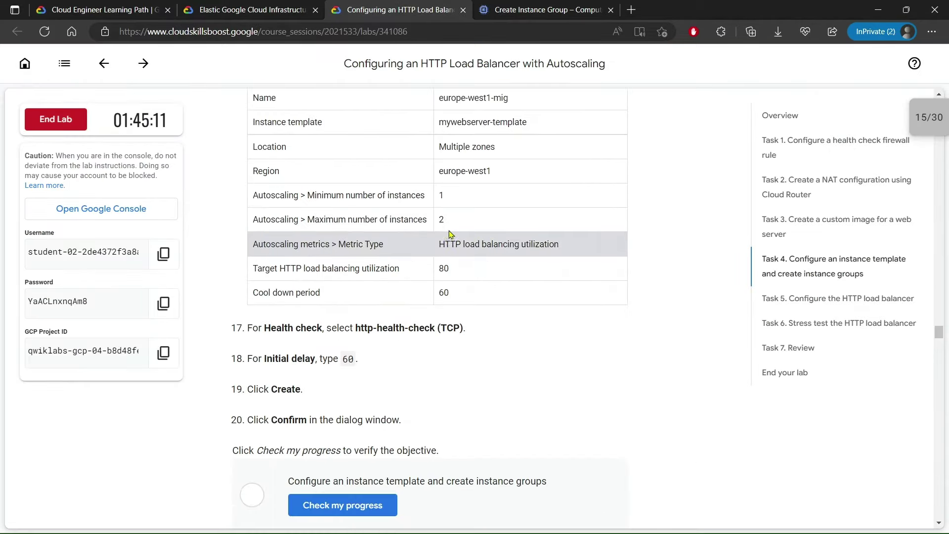
pyautogui.click(516, 10)
pyautogui.doubleClick(510, 272)
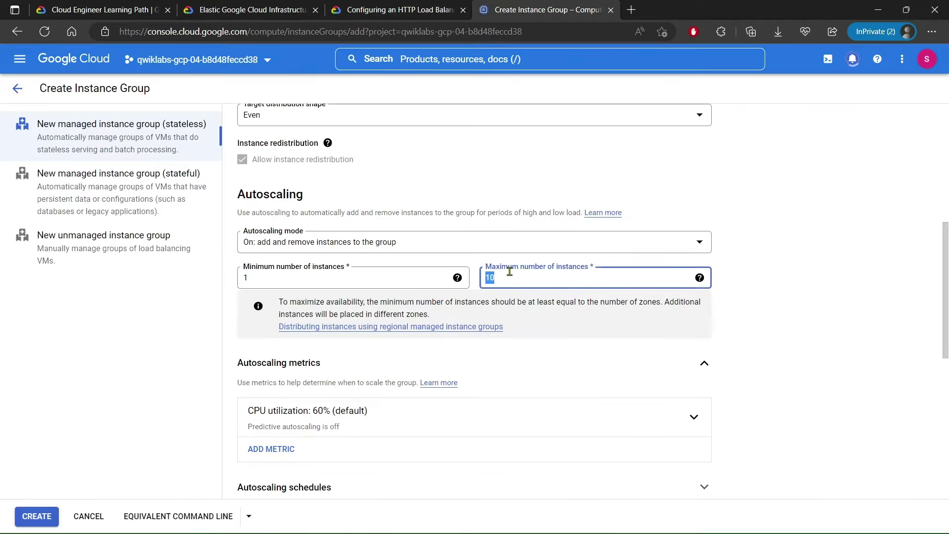
# - Edit the CPU utilization autoscaling metric to a target of 80% and apply it
pyautogui.scroll(-3, 494, 274)
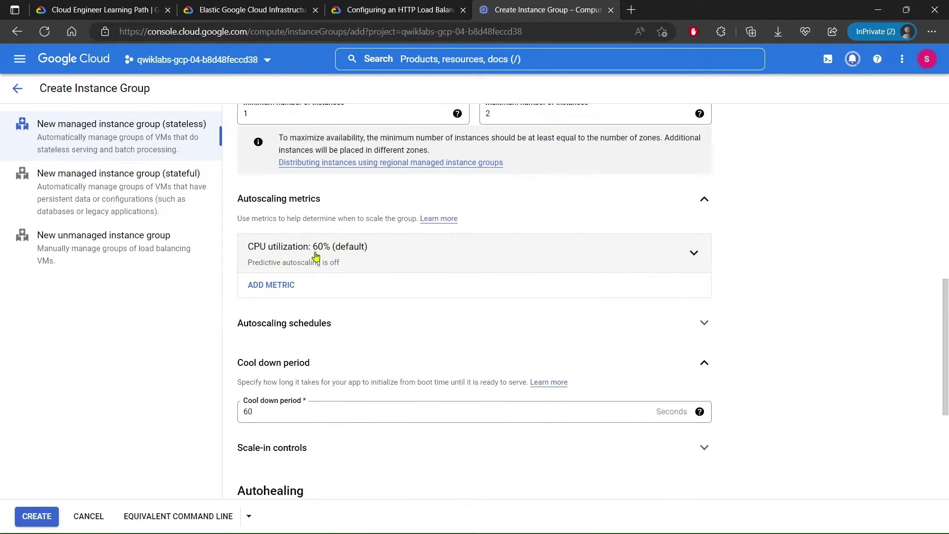
pyautogui.click(259, 252)
pyautogui.click(310, 332)
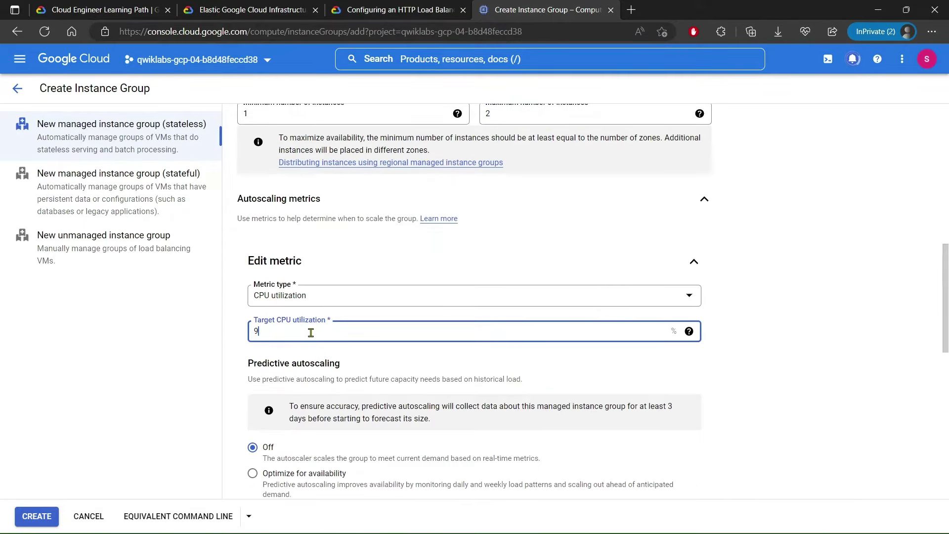
pyautogui.write('80')
pyautogui.scroll(-4, 356, 333)
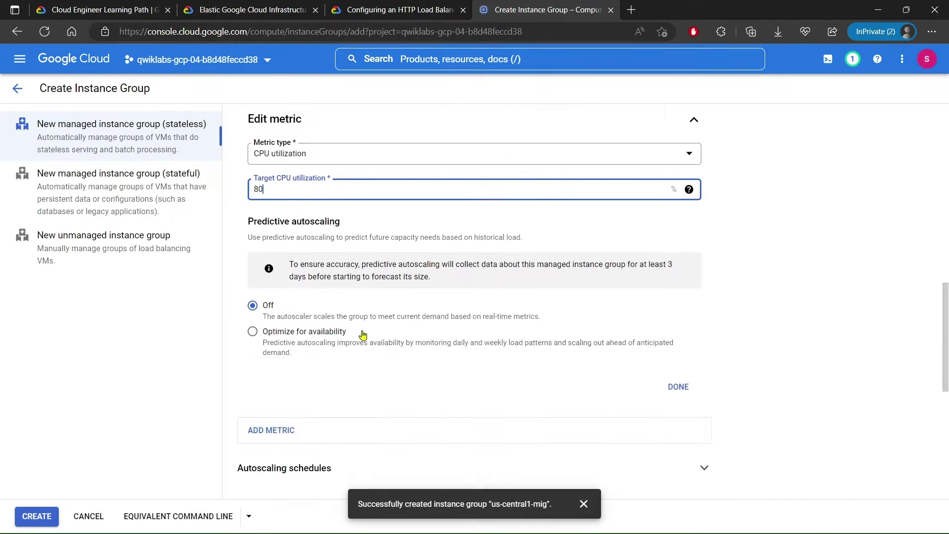
pyautogui.click(675, 327)
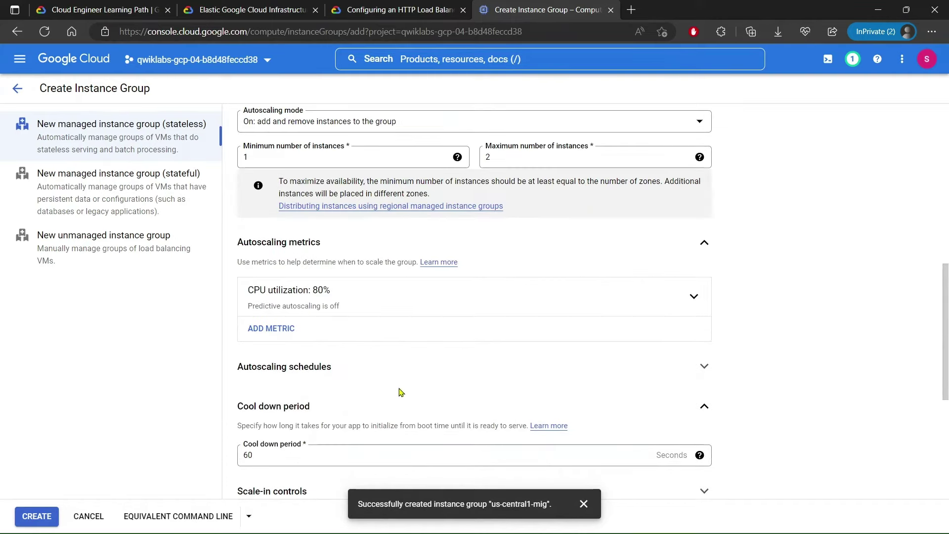
# - Following the lab, select http-health-check (TCP) for the group's autohealing and set the initial delay to 60 seconds
pyautogui.scroll(-4, 401, 392)
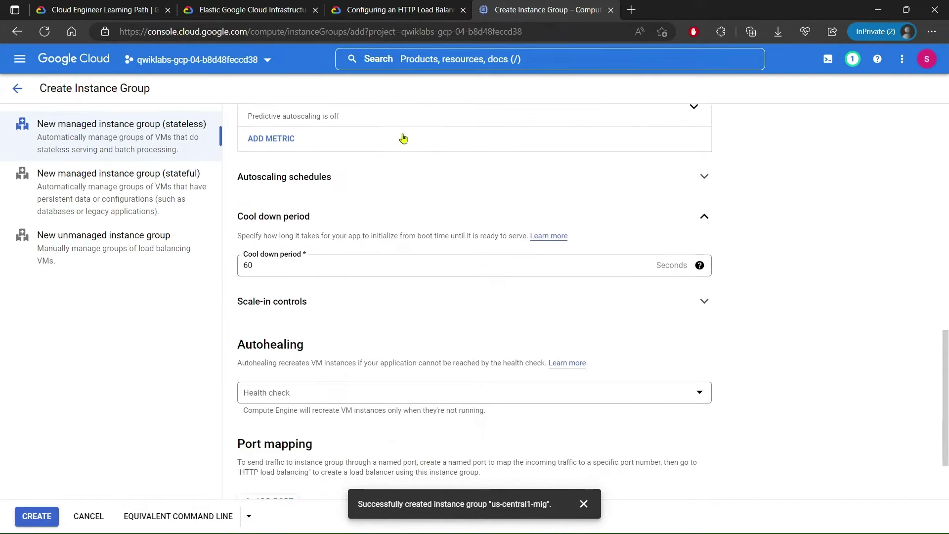
pyautogui.click(395, 10)
pyautogui.scroll(-2, 368, 205)
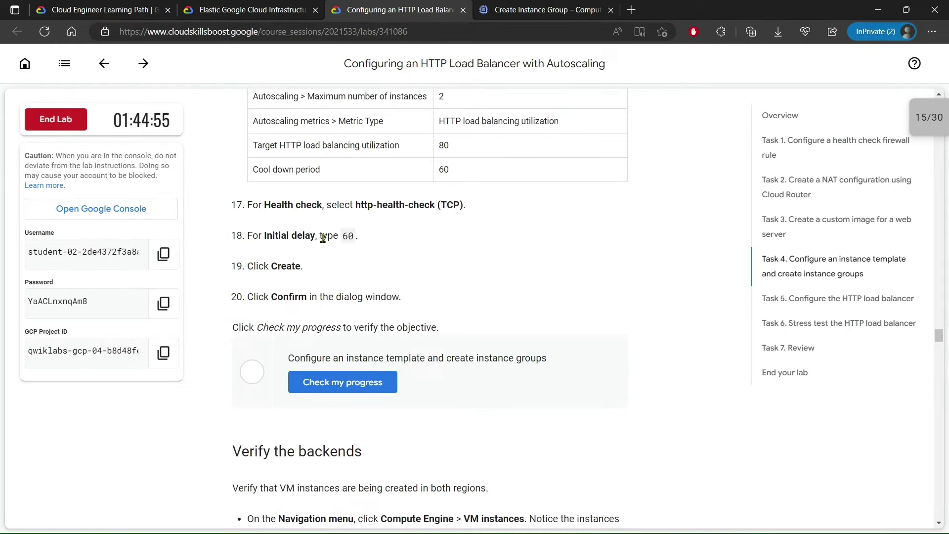
pyautogui.click(491, 6)
pyautogui.scroll(-1, 399, 307)
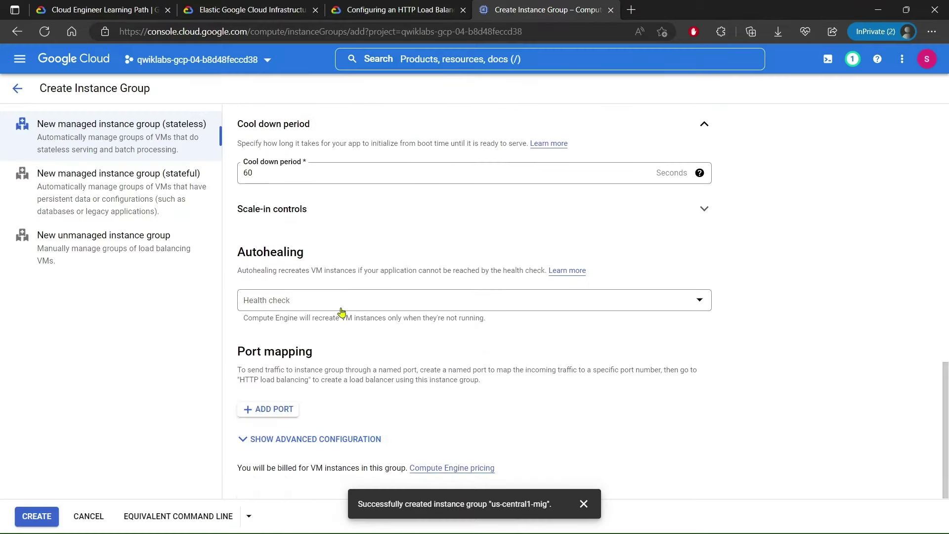
pyautogui.click(377, 310)
pyautogui.click(281, 364)
pyautogui.doubleClick(310, 391)
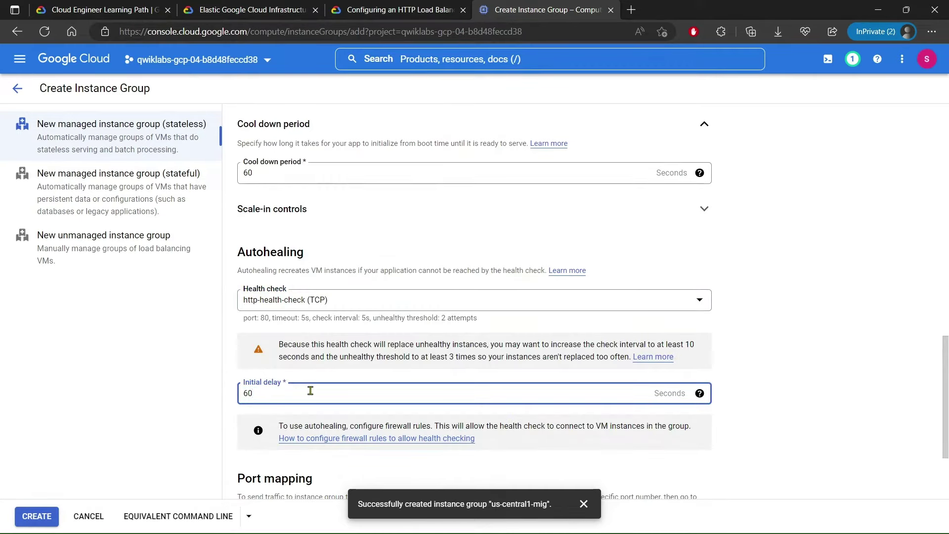
# - Review the lab's final steps for the second group, dismiss the notification and create the europe-west1-mig instance group
pyautogui.click(422, 10)
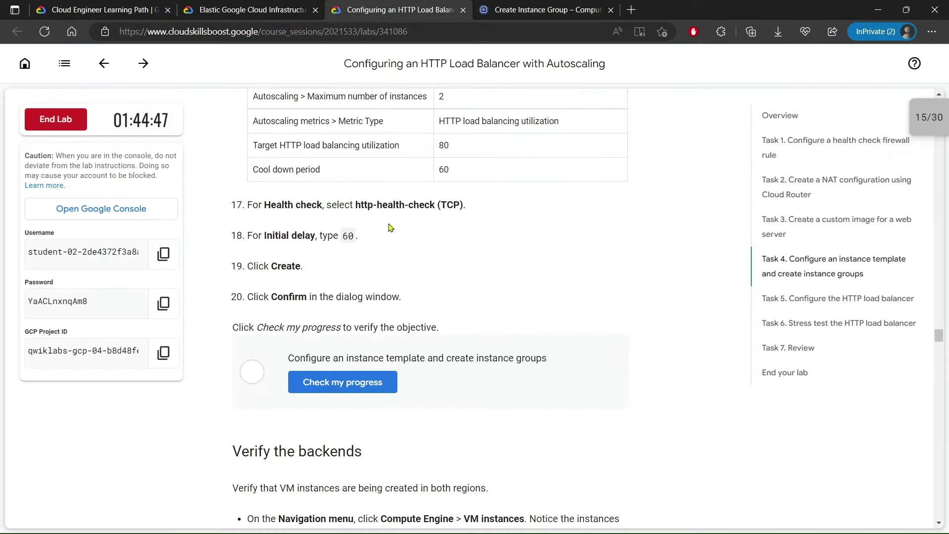
pyautogui.click(487, 10)
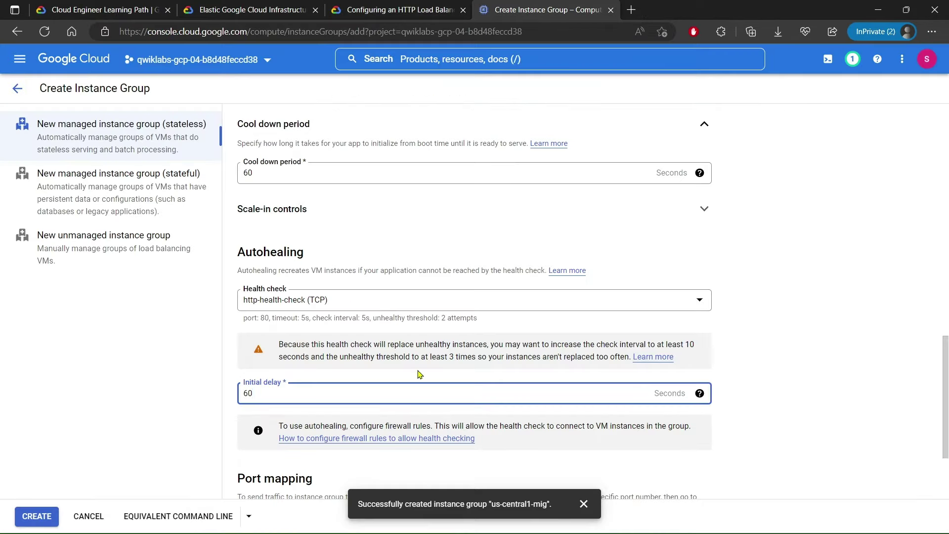
pyautogui.click(597, 336)
pyautogui.scroll(-3, 434, 408)
pyautogui.click(584, 504)
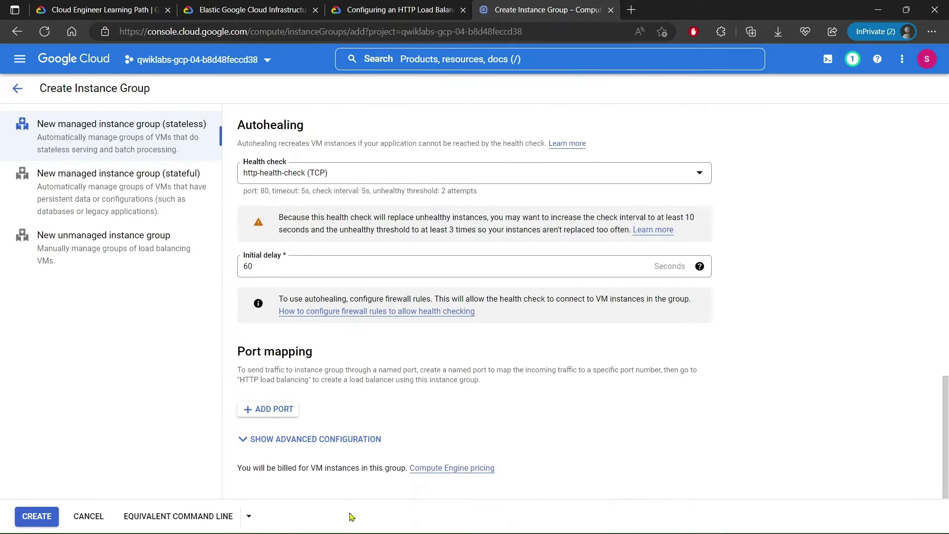
pyautogui.click(37, 516)
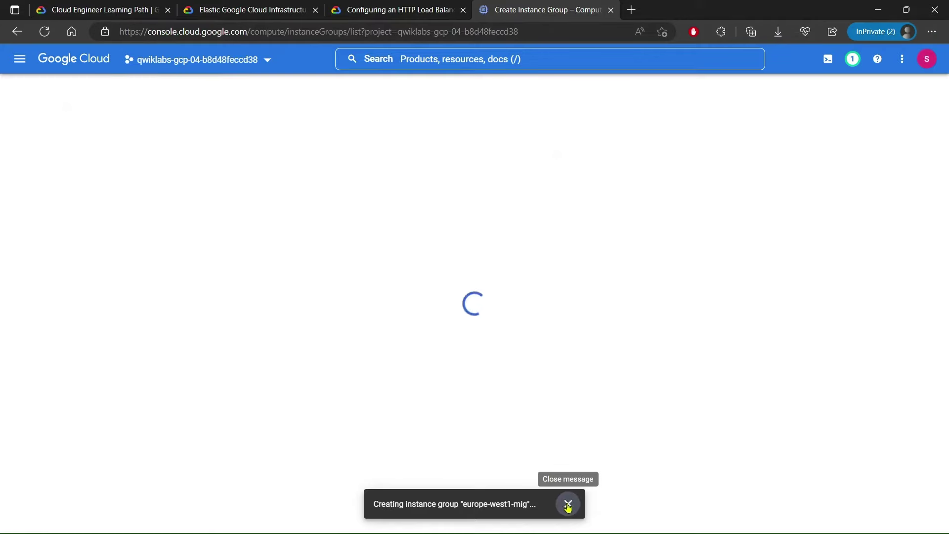
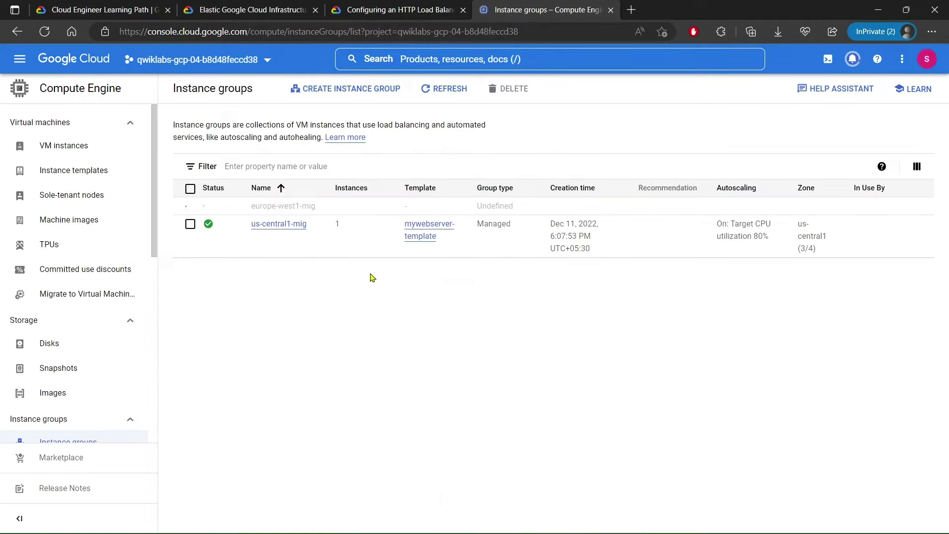
# - Return to the lab and check progress on the "Configure an instance template and create instance groups" objective
pyautogui.hotkey('ctrl', 'shift', 'Tab')
pyautogui.click(372, 275)
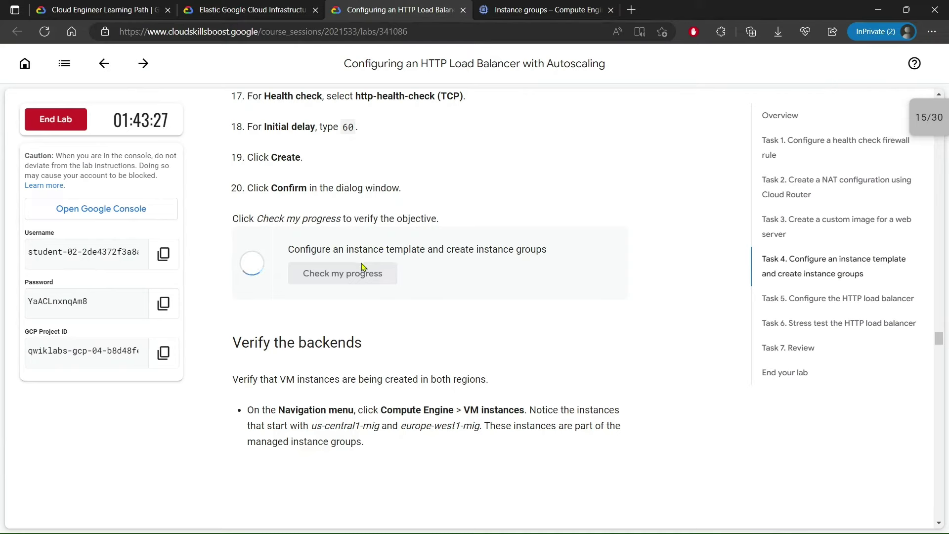
pyautogui.moveTo(289, 253); pyautogui.dragTo(508, 251)
pyautogui.click(355, 282)
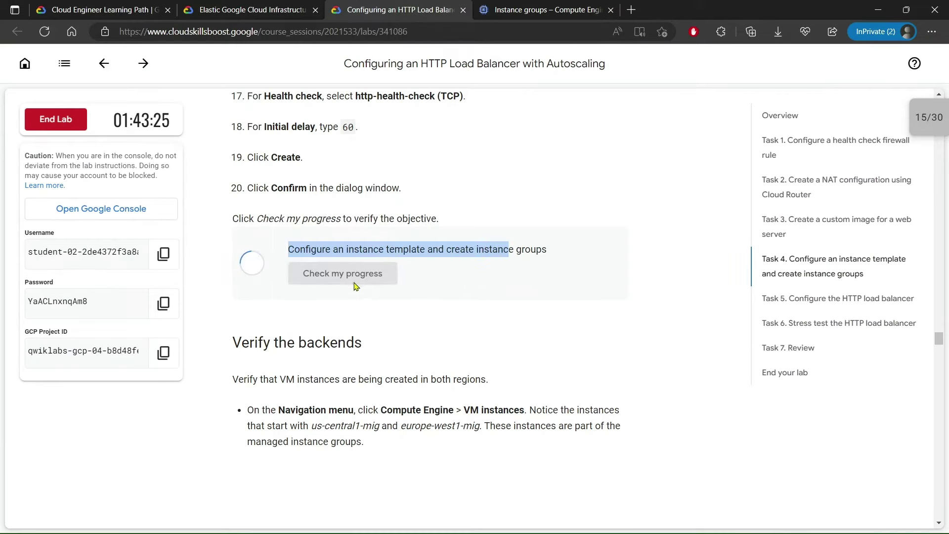
pyautogui.click(362, 275)
pyautogui.click(359, 280)
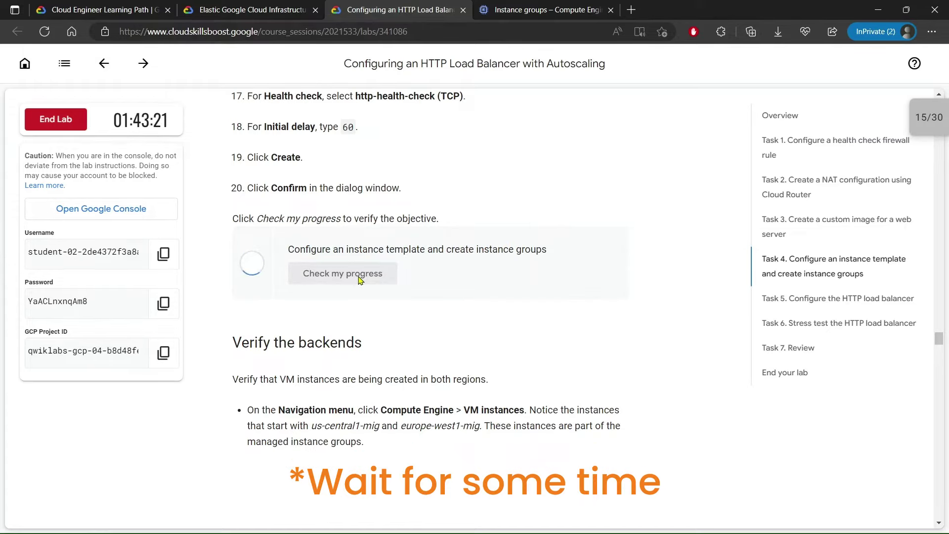
pyautogui.click(359, 276)
# - Copy "Network Services" from the lab's Task 5 instructions, search for it in the Google Cloud console and open that service
pyautogui.scroll(-3, 386, 262)
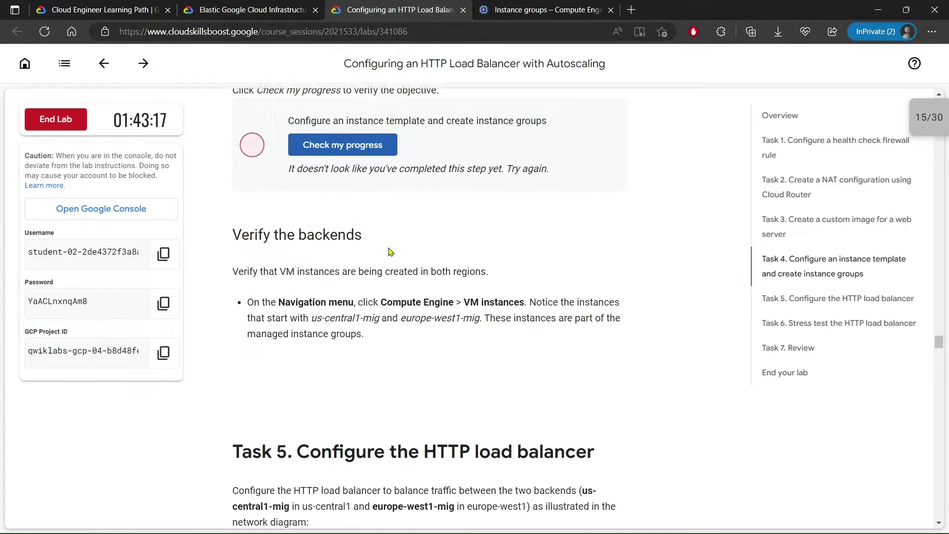
pyautogui.scroll(-9, 390, 252)
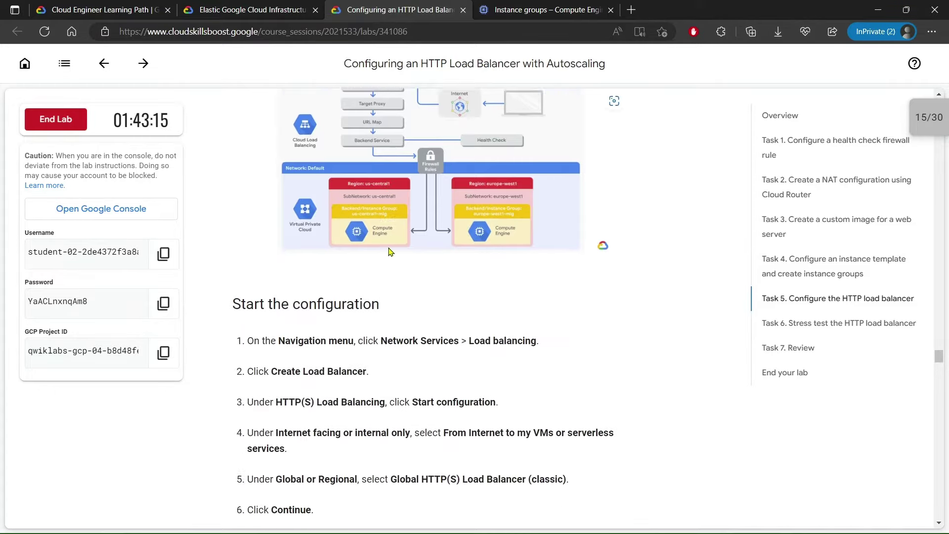
pyautogui.scroll(-3, 388, 251)
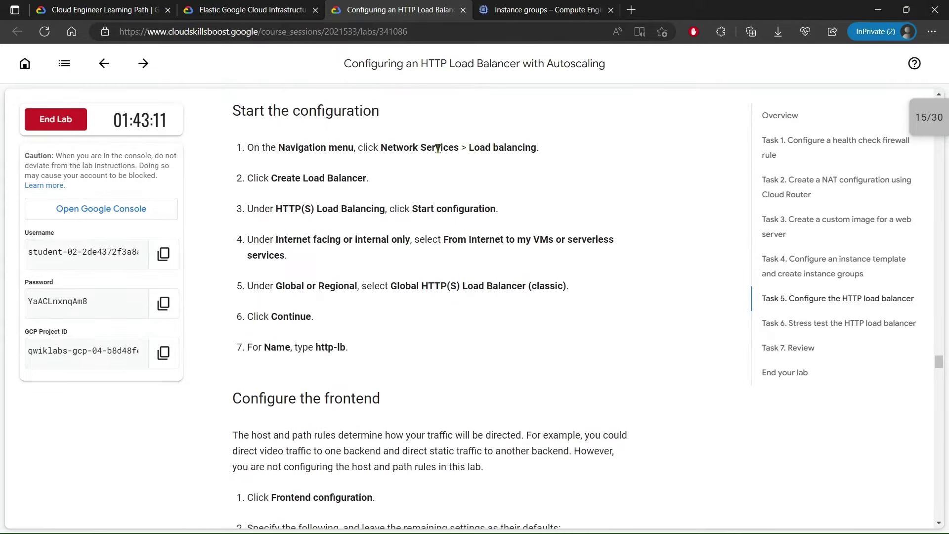
pyautogui.moveTo(383, 148); pyautogui.dragTo(458, 147)
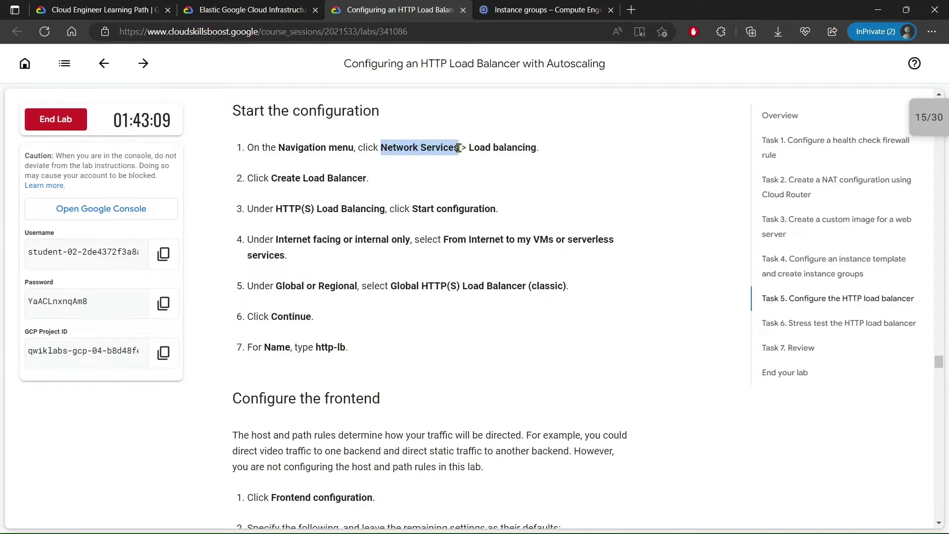
pyautogui.hotkey('ctrl', 'c')
pyautogui.hotkey('ctrl', 'Tab')
pyautogui.click(465, 59)
pyautogui.hotkey('ctrl', 'v')
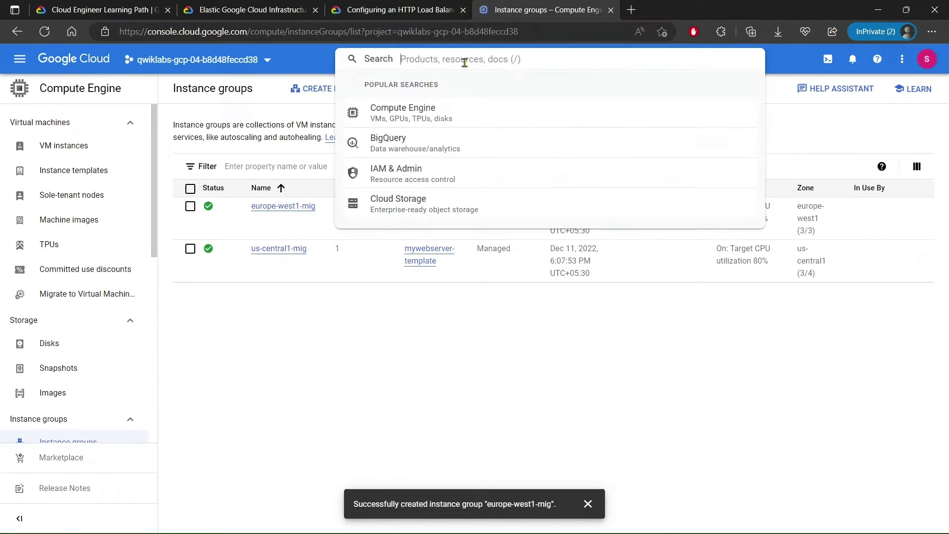
pyautogui.click(352, 115)
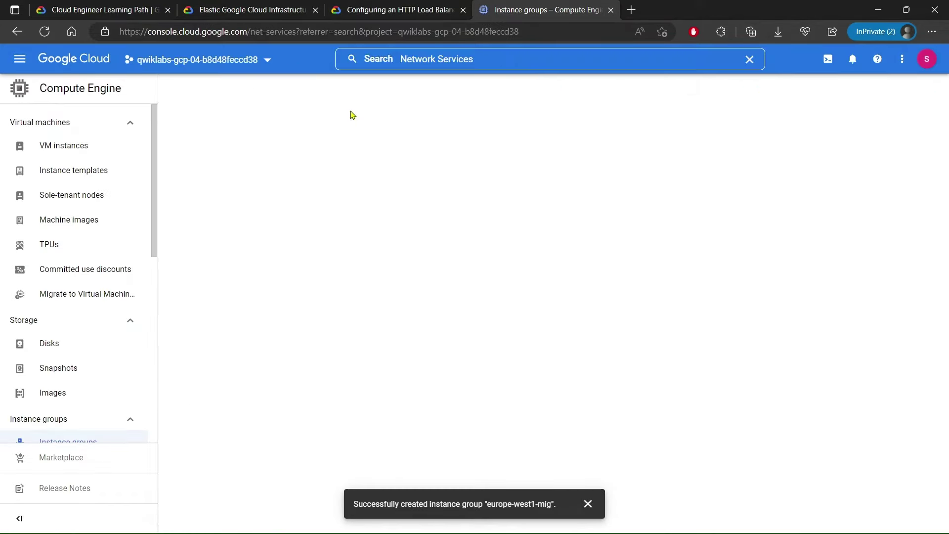
pyautogui.click(587, 504)
# - Check the Task 5 start-configuration steps in the lab and begin creating a load balancer in the console
pyautogui.click(366, 9)
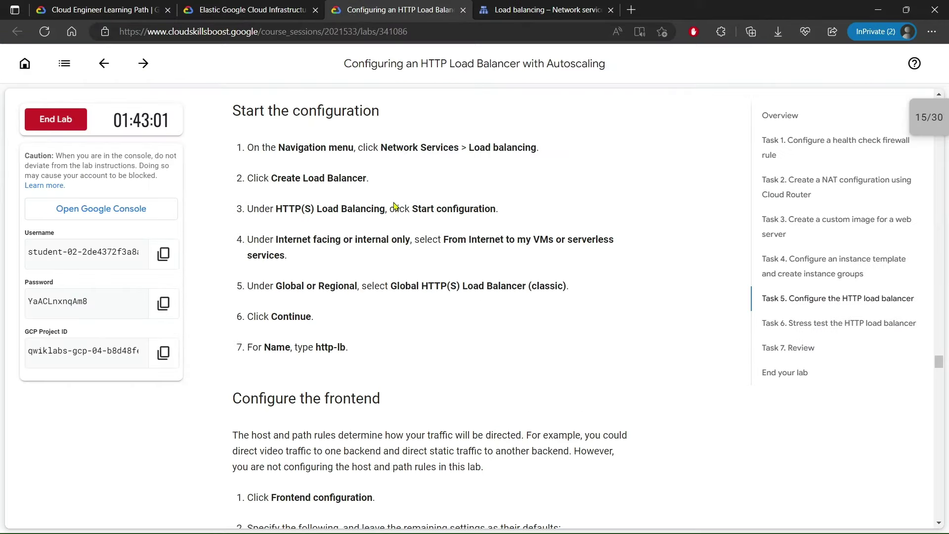
pyautogui.scroll(-1, 396, 205)
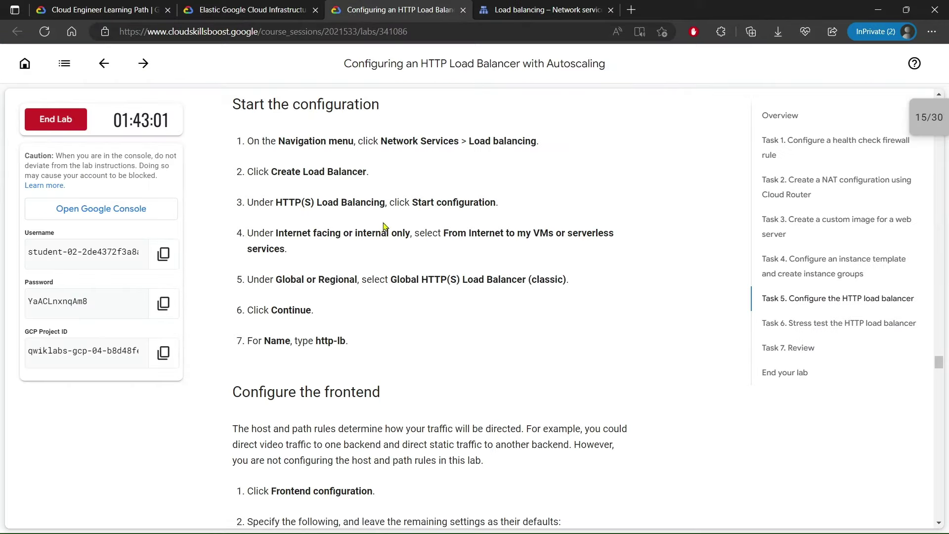
pyautogui.click(483, 10)
pyautogui.click(525, 438)
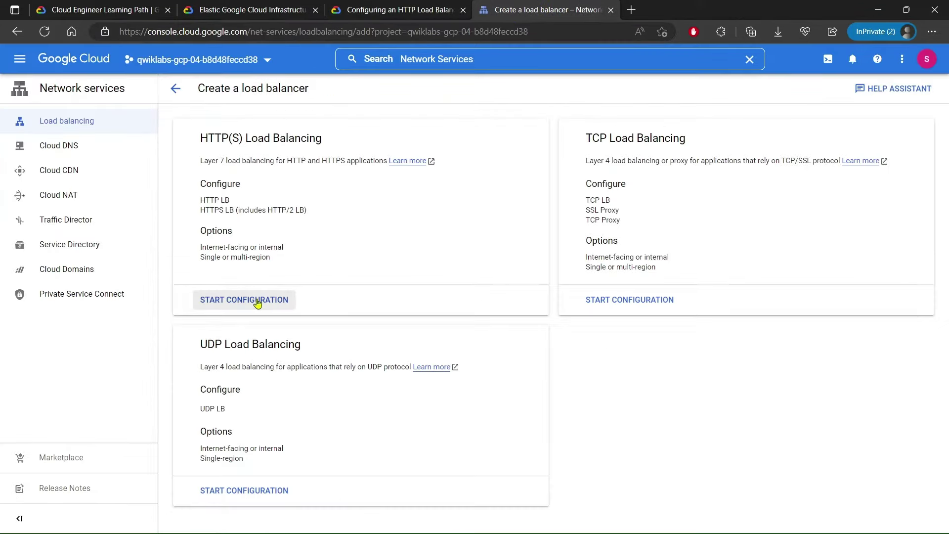
# - Start the HTTP(S) Load Balancing configuration, check the lab's options, and continue with Internet-facing traffic and Global HTTP(S) Load Balancer
pyautogui.click(435, 10)
pyautogui.click(548, 9)
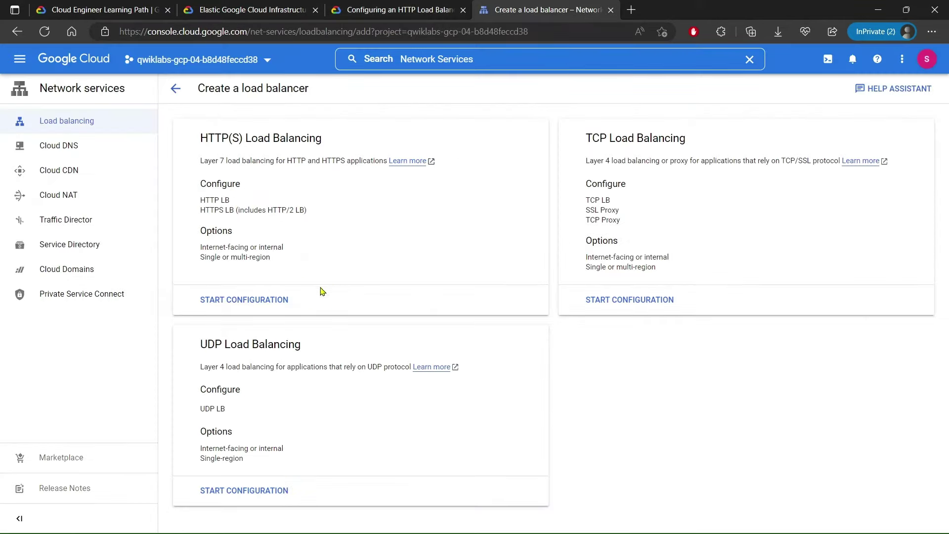
pyautogui.click(263, 299)
pyautogui.click(363, 7)
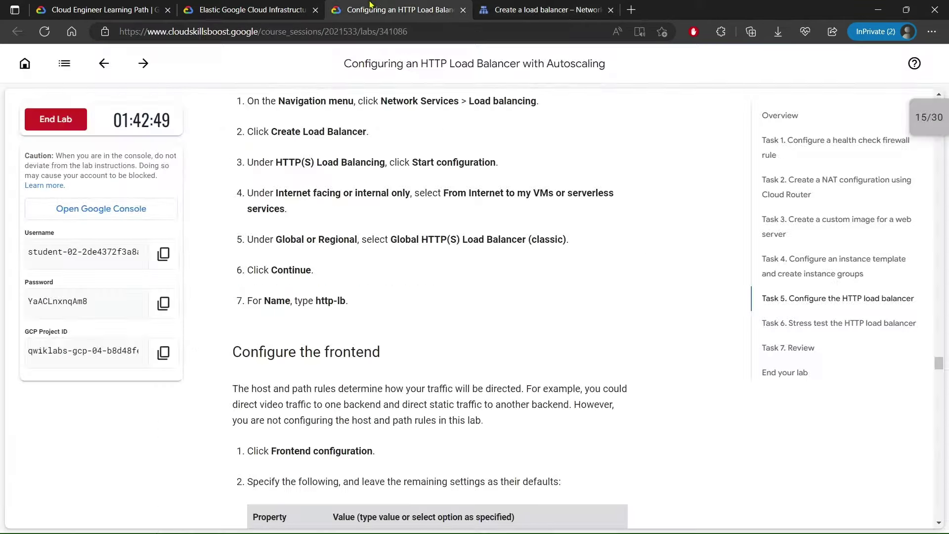
pyautogui.moveTo(439, 192); pyautogui.dragTo(247, 194)
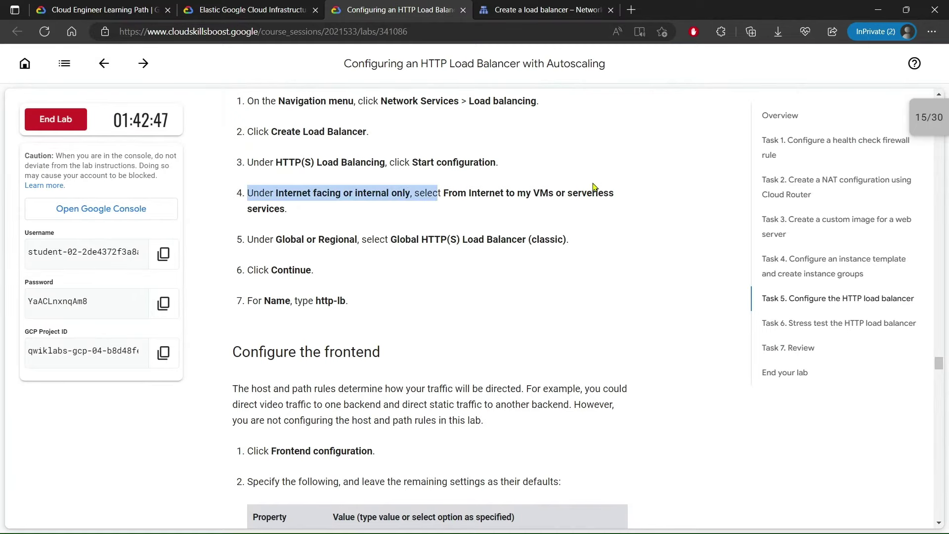
pyautogui.click(543, 10)
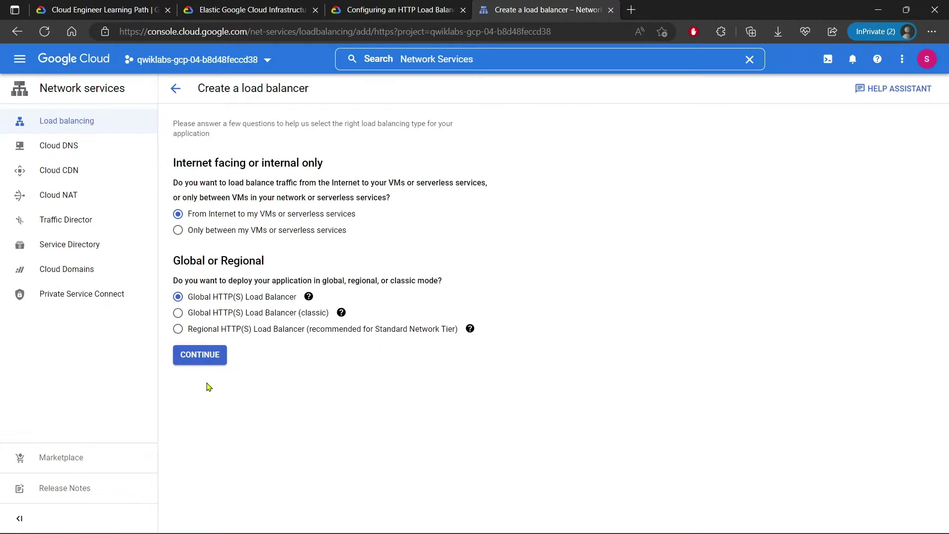
pyautogui.click(206, 360)
# - Copy the load balancer name from the lab instructions and name the new load balancer http-lb
pyautogui.hotkey('ctrl', 'shift', 'Tab')
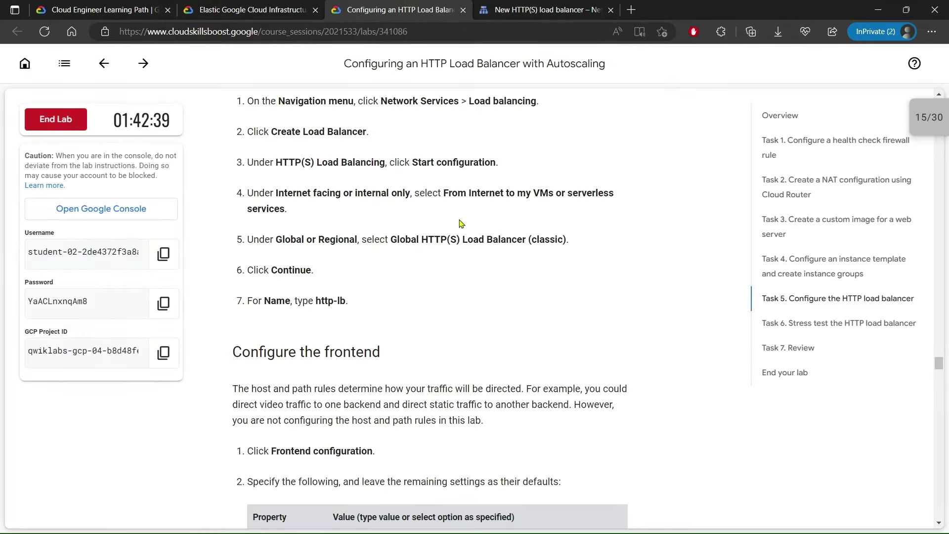
pyautogui.scroll(-1, 414, 233)
pyautogui.moveTo(316, 232); pyautogui.dragTo(347, 232)
pyautogui.rightClick(341, 232)
pyautogui.click(395, 209)
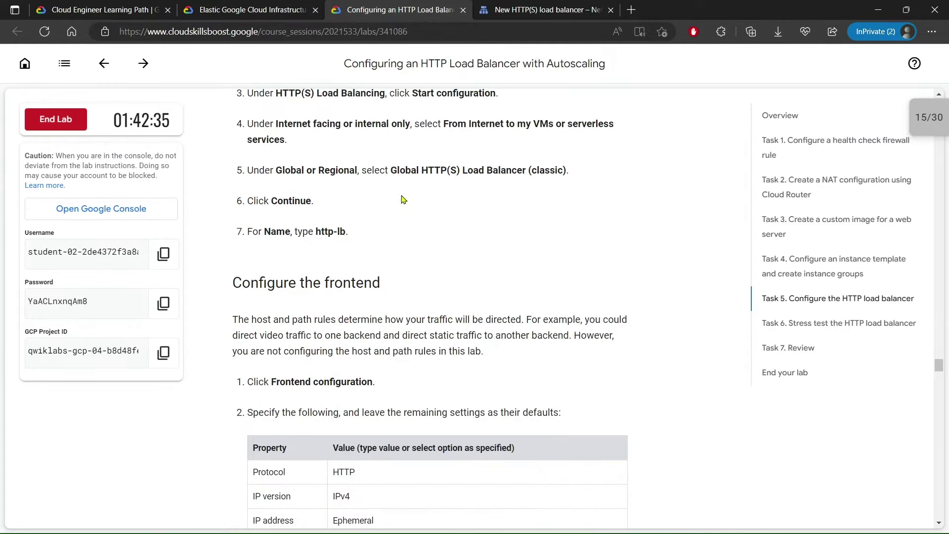
pyautogui.click(566, 7)
pyautogui.click(281, 129)
pyautogui.hotkey('ctrl', 'v')
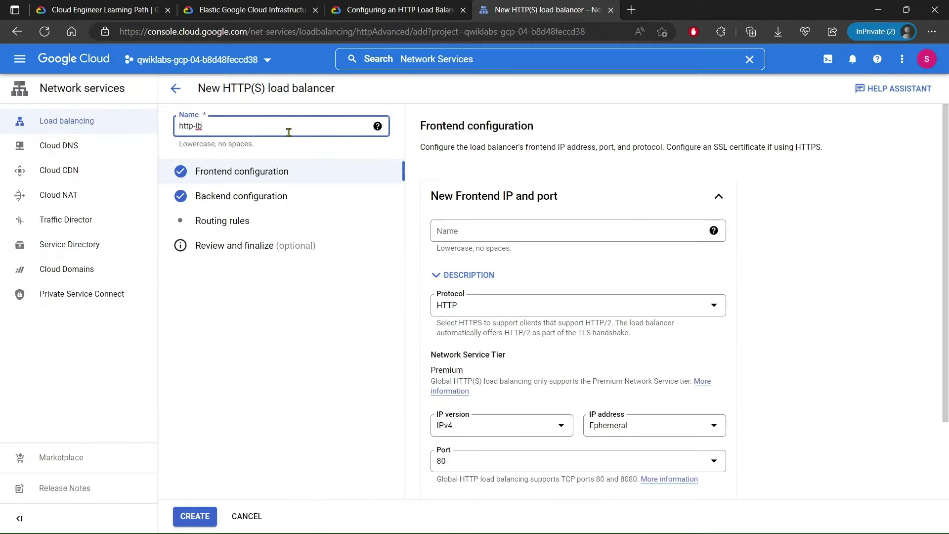
# - Check the lab's frontend settings and complete the first frontend with HTTP, IPv4, an Ephemeral address and port 80
pyautogui.click(400, 9)
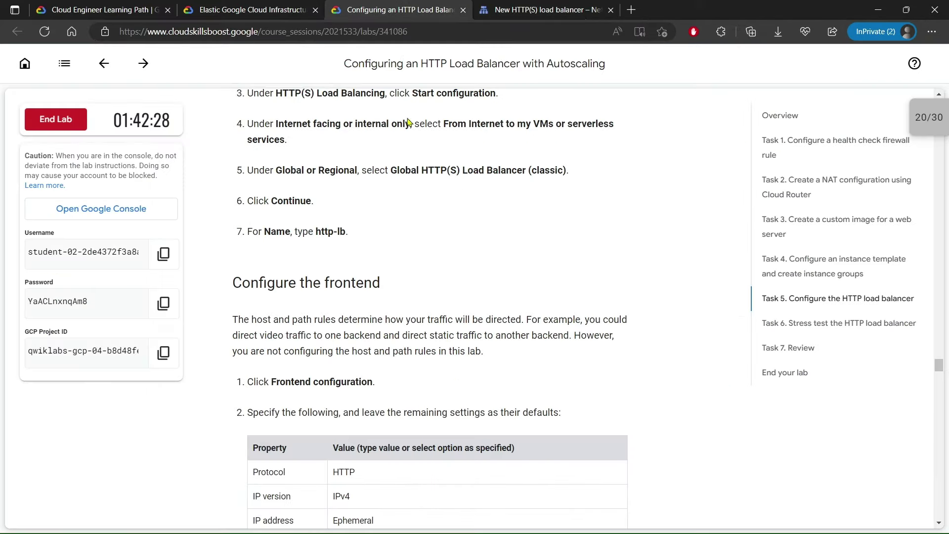
pyautogui.scroll(-3, 391, 217)
pyautogui.scroll(-2, 346, 216)
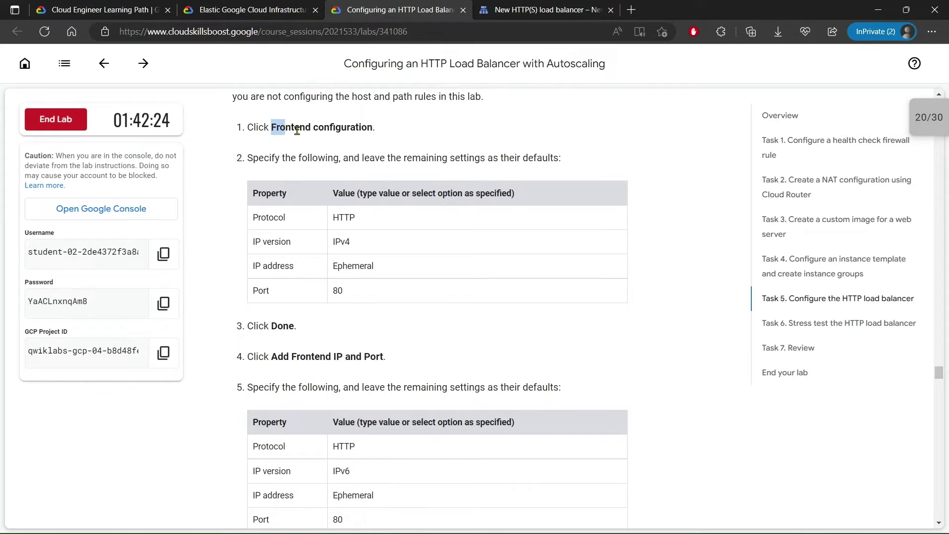
pyautogui.moveTo(296, 130); pyautogui.dragTo(372, 127)
pyautogui.click(543, 9)
pyautogui.click(261, 176)
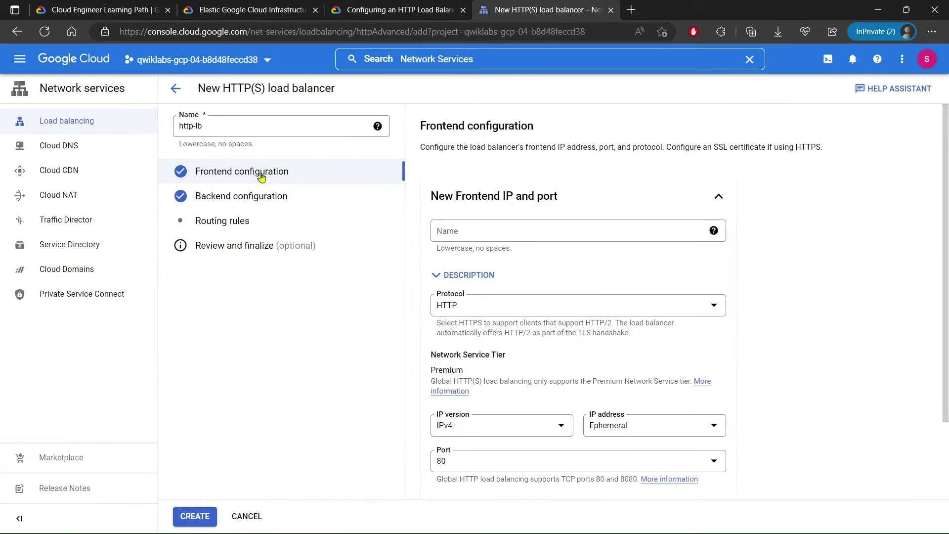
pyautogui.click(453, 228)
pyautogui.scroll(-2, 555, 282)
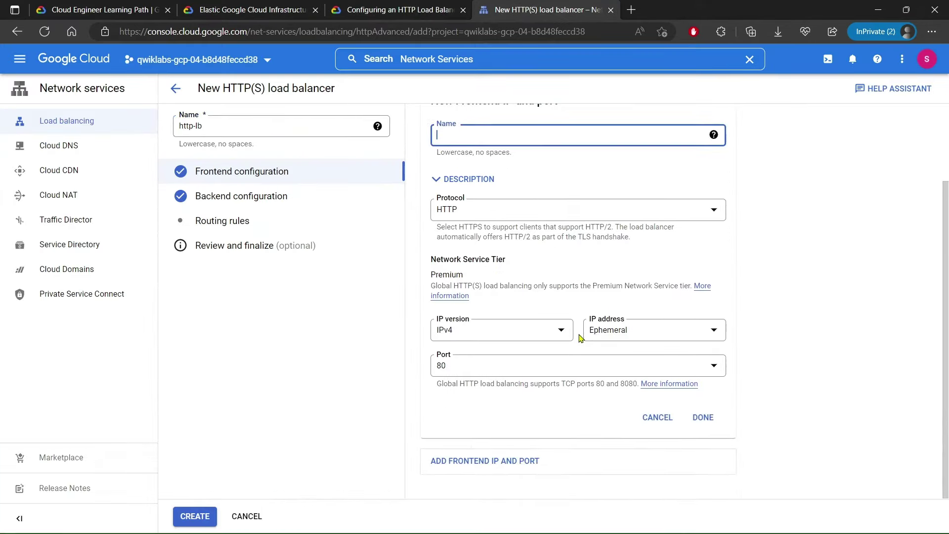
pyautogui.click(708, 420)
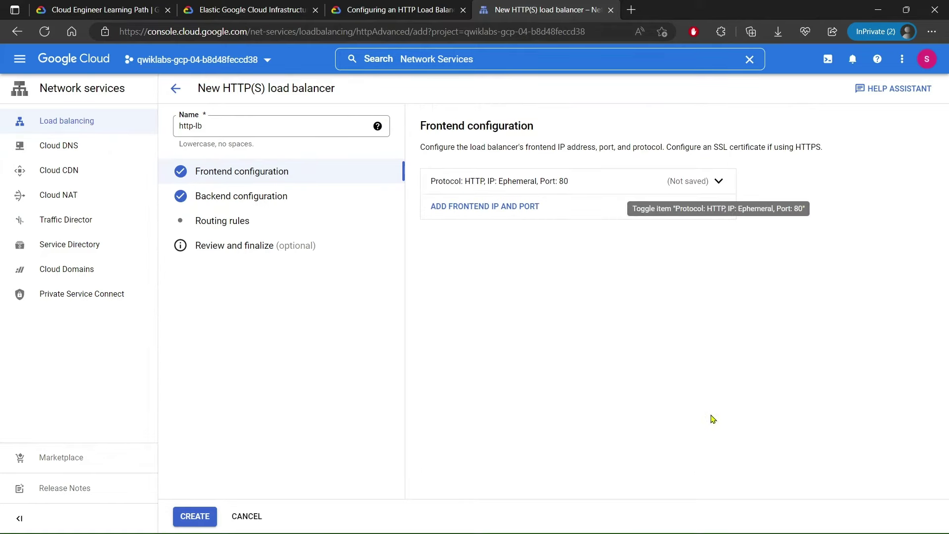
# - Add a second frontend IP and port with IP version IPv6 and an Ephemeral IP address
pyautogui.click(469, 206)
pyautogui.click(500, 257)
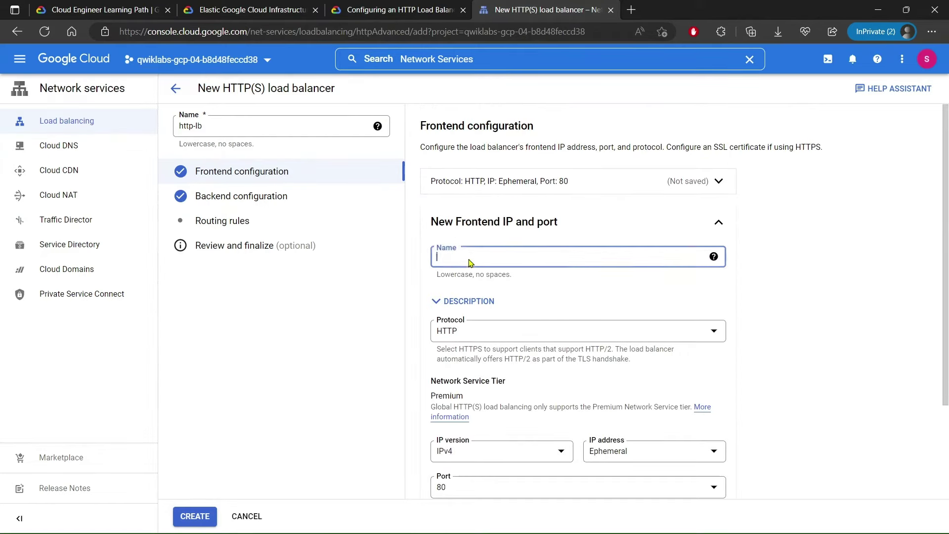
pyautogui.scroll(-3, 489, 334)
pyautogui.click(476, 336)
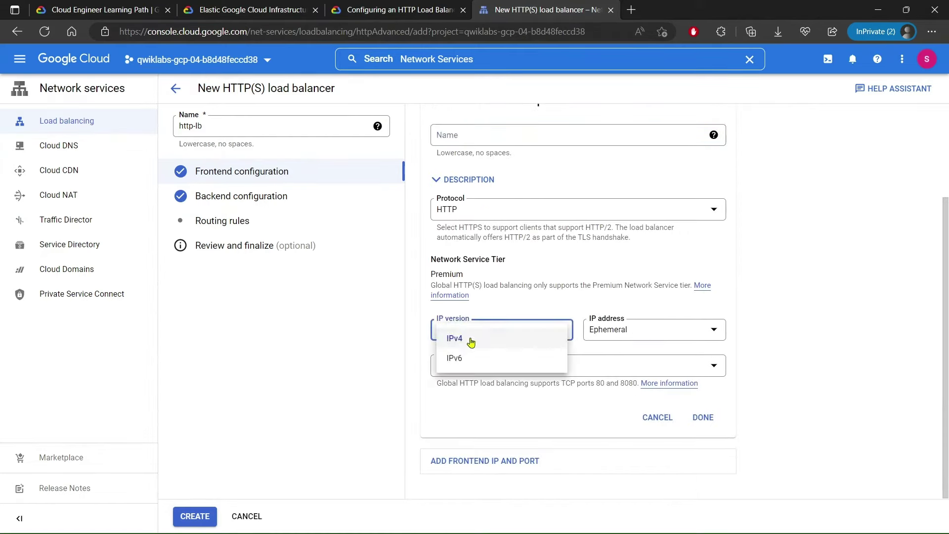
pyautogui.click(460, 361)
pyautogui.click(623, 335)
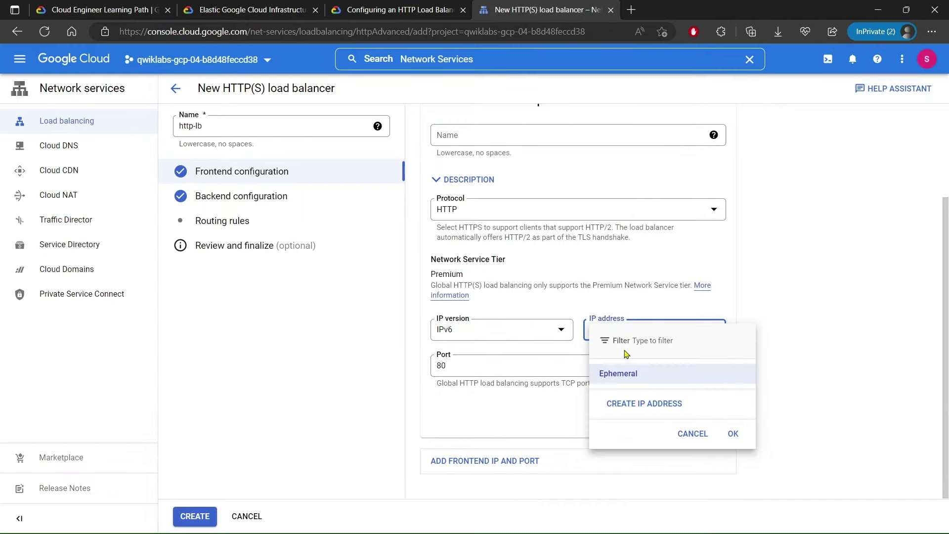
pyautogui.click(623, 373)
# - Compare the second frontend's settings with the lab's IPv6 table and complete that frontend
pyautogui.click(426, 16)
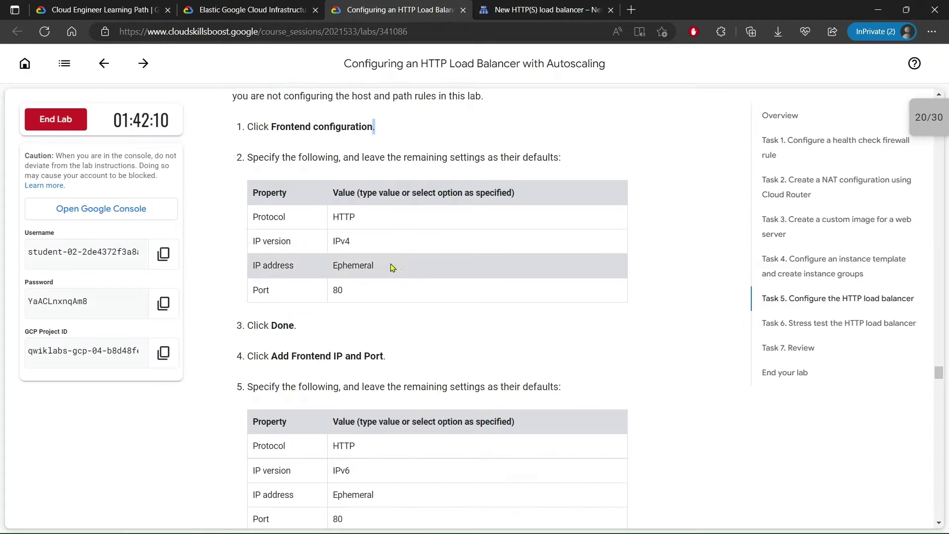
pyautogui.scroll(-1, 395, 237)
pyautogui.scroll(-2, 364, 222)
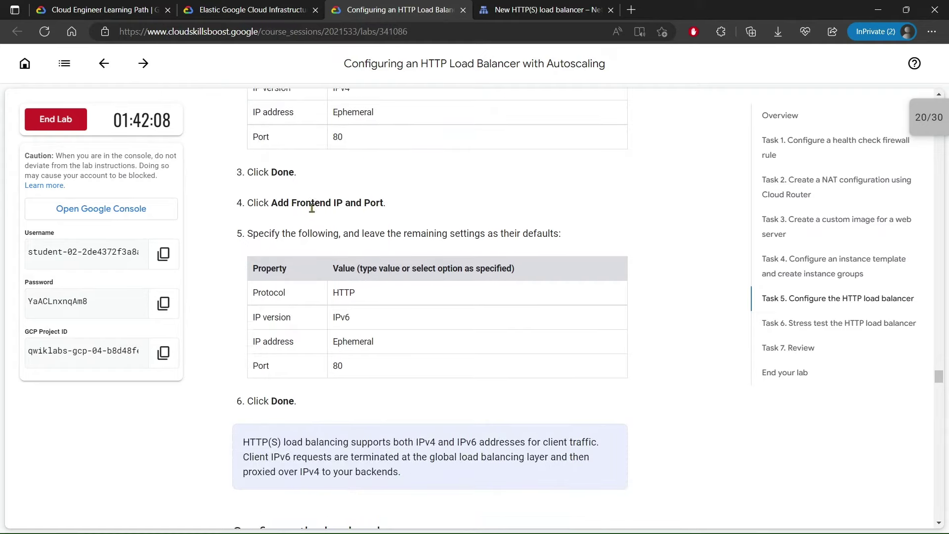
pyautogui.scroll(-2, 400, 212)
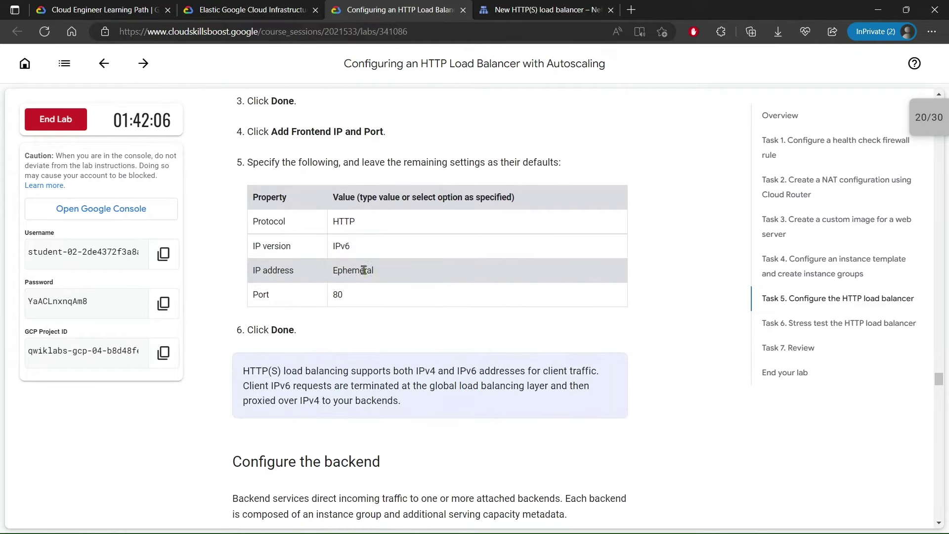
pyautogui.hotkey('ctrl', 'Tab')
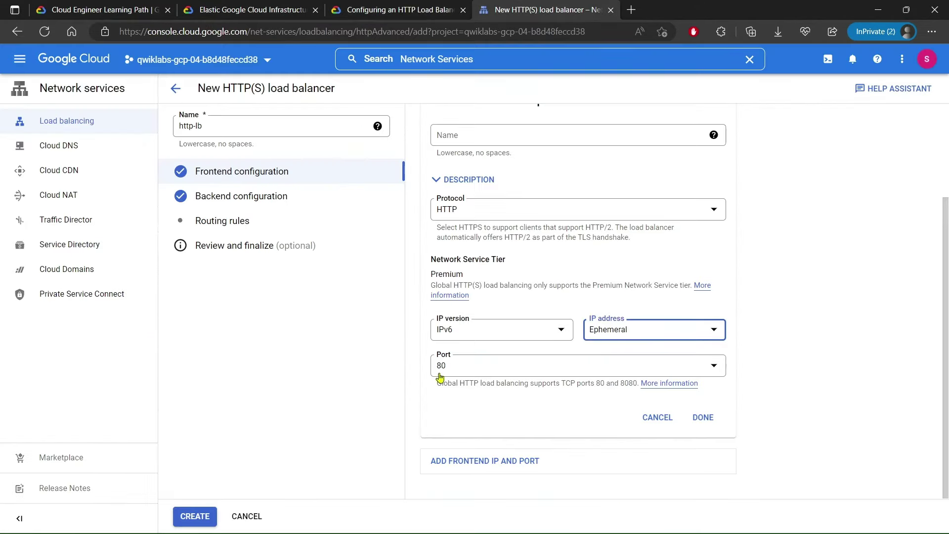
pyautogui.click(706, 419)
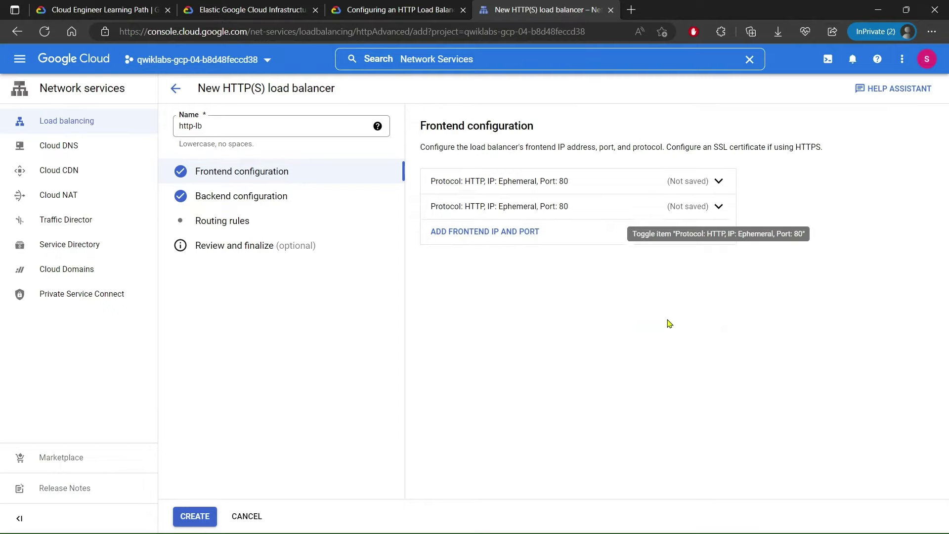
# - Open the load balancer's backend configuration and start creating a backend service
pyautogui.click(234, 197)
pyautogui.click(465, 267)
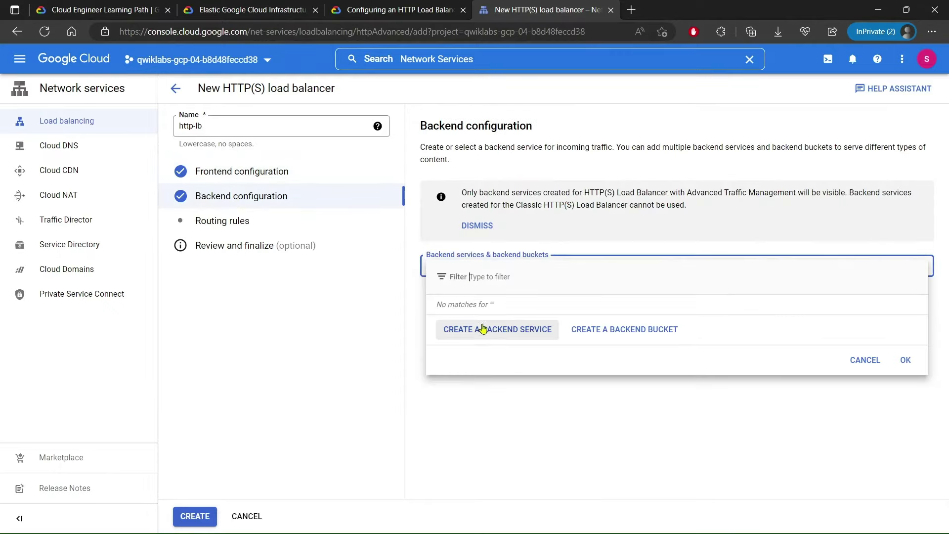
pyautogui.click(510, 331)
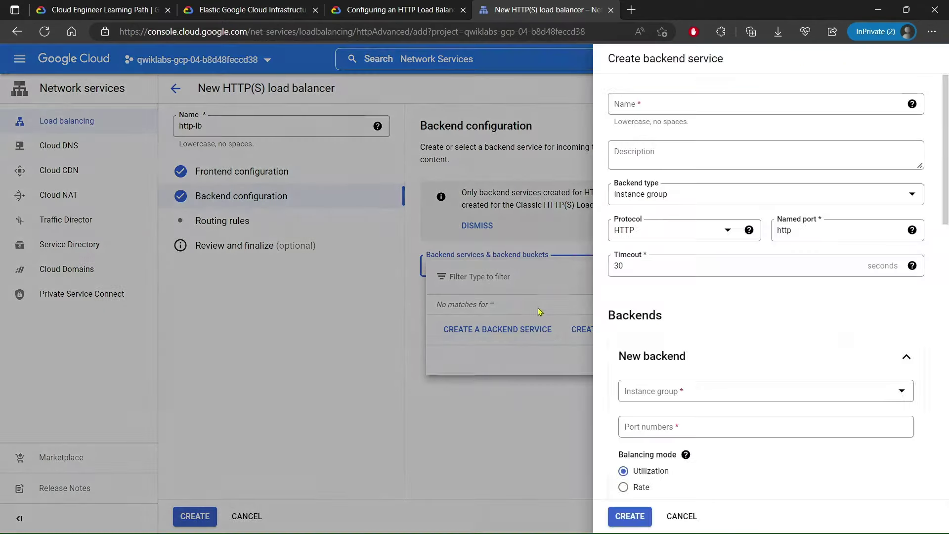
pyautogui.click(611, 94)
# - Copy the backend name from the lab's backend table and name the backend service http-backend
pyautogui.click(400, 9)
pyautogui.scroll(-5, 403, 287)
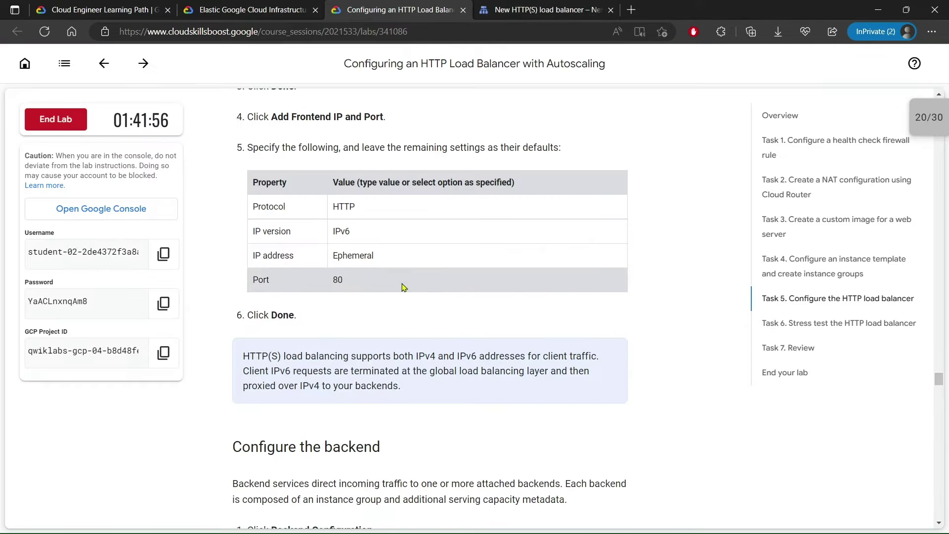
pyautogui.scroll(-2, 406, 315)
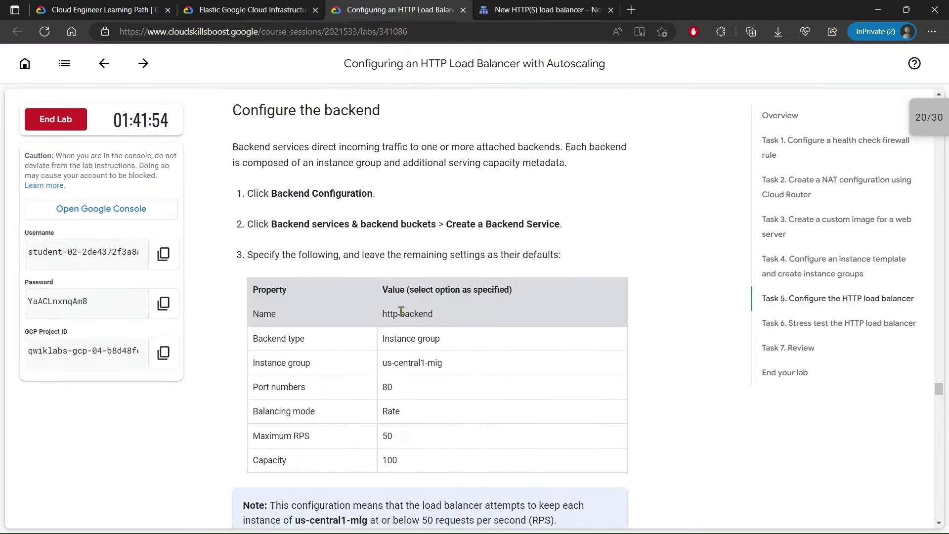
pyautogui.tripleClick(401, 313)
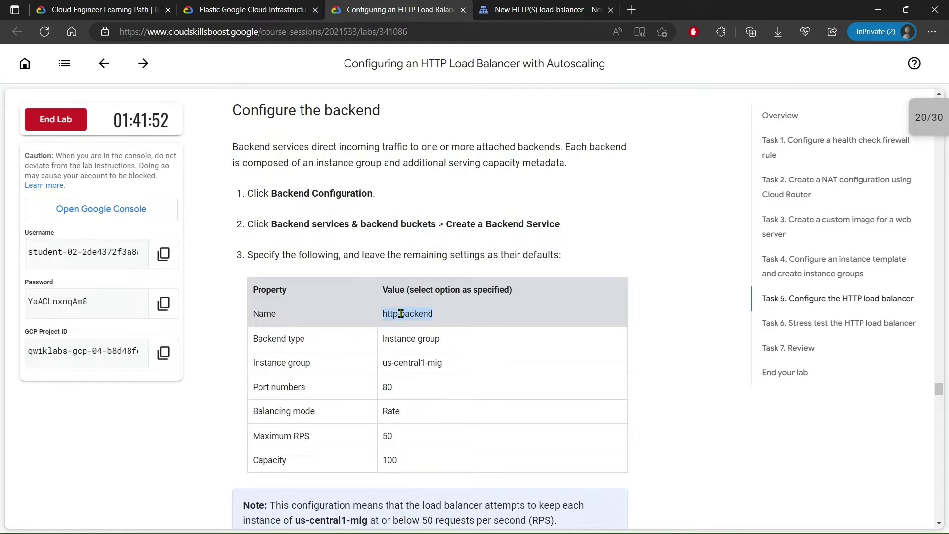
pyautogui.rightClick(400, 314)
pyautogui.click(424, 214)
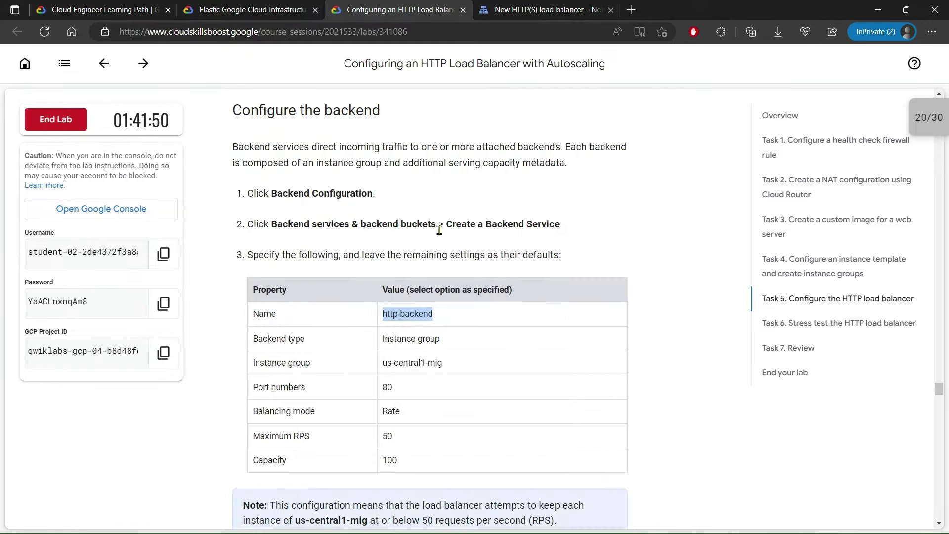
pyautogui.click(500, 10)
pyautogui.hotkey('ctrl', 'v')
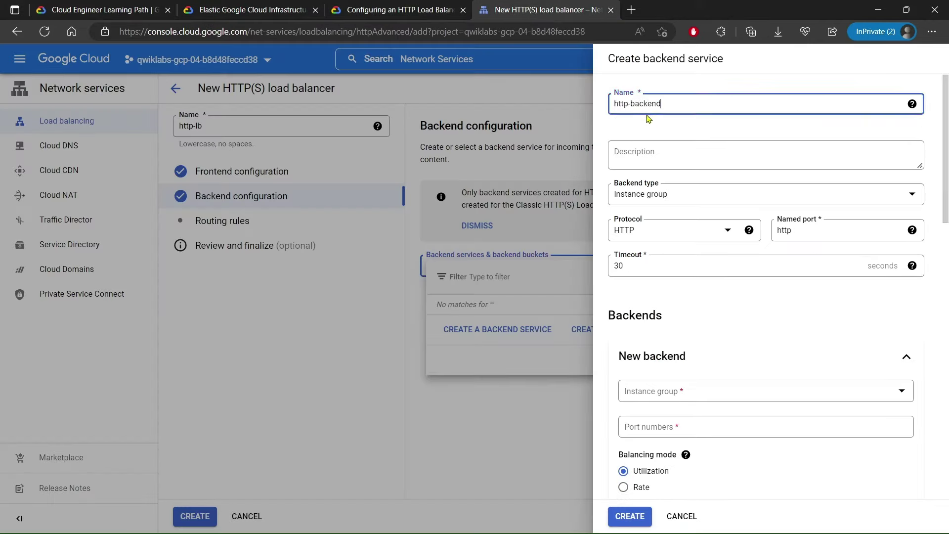
# - Compare the lab's backend settings for us-central1-mig with the fields of the backend service form
pyautogui.hotkey('ctrl', 'shift', 'Tab')
pyautogui.click(466, 257)
pyautogui.scroll(-2, 465, 271)
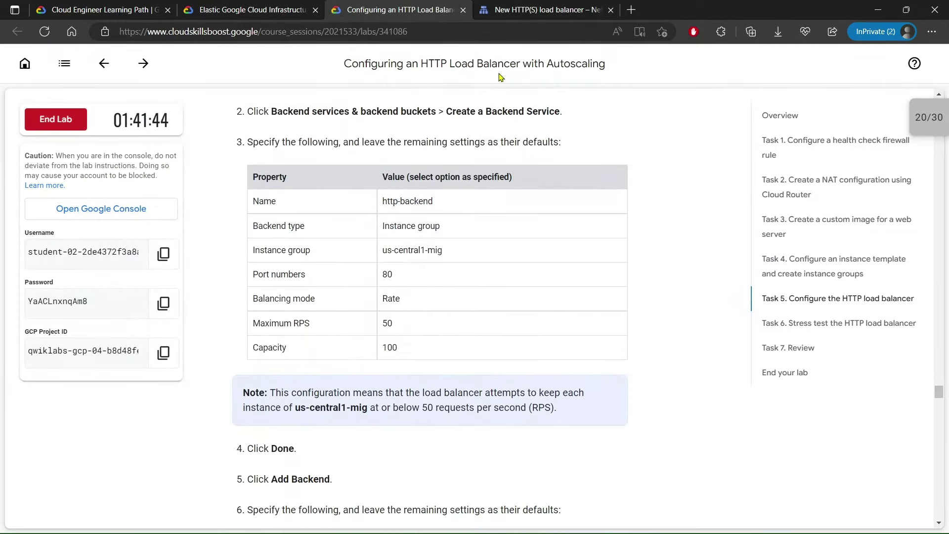
pyautogui.click(531, 9)
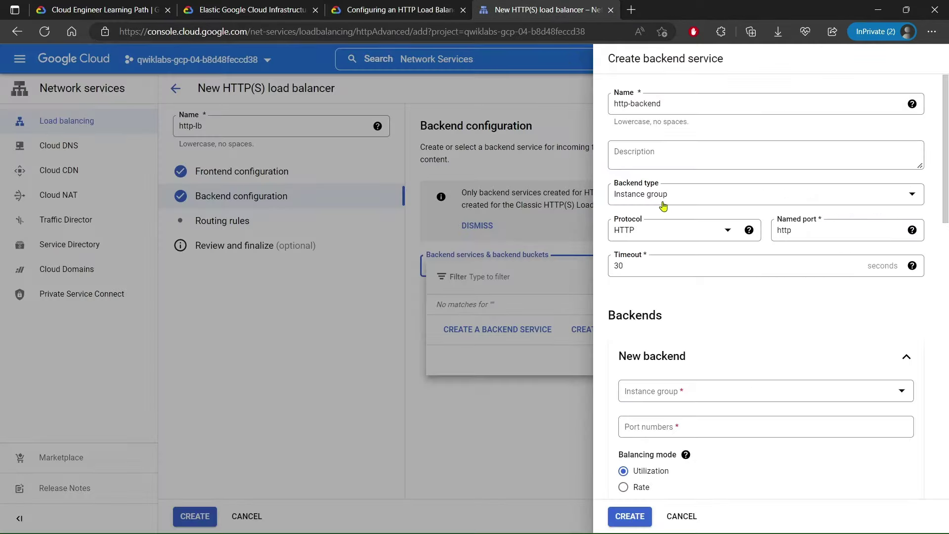
pyautogui.click(795, 231)
pyautogui.scroll(-2, 786, 279)
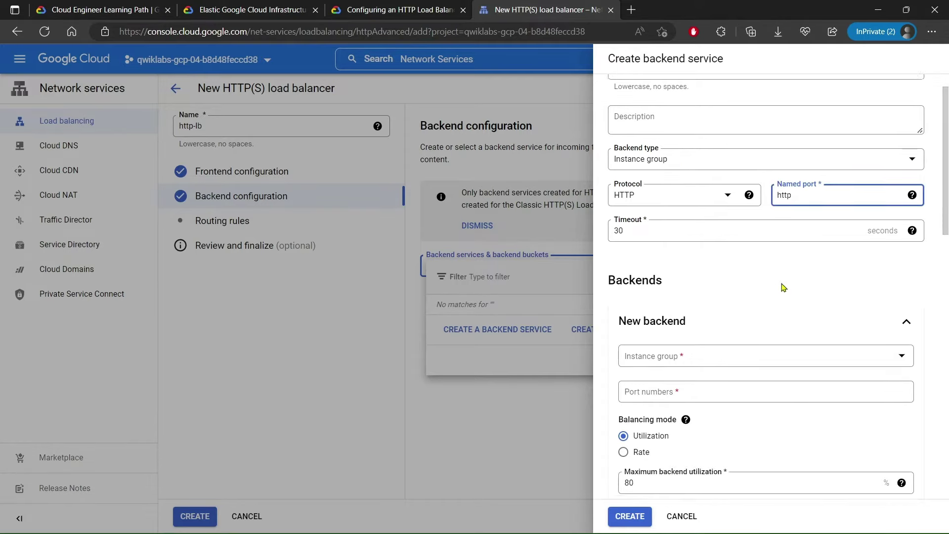
pyautogui.click(447, 9)
pyautogui.scroll(-1, 417, 283)
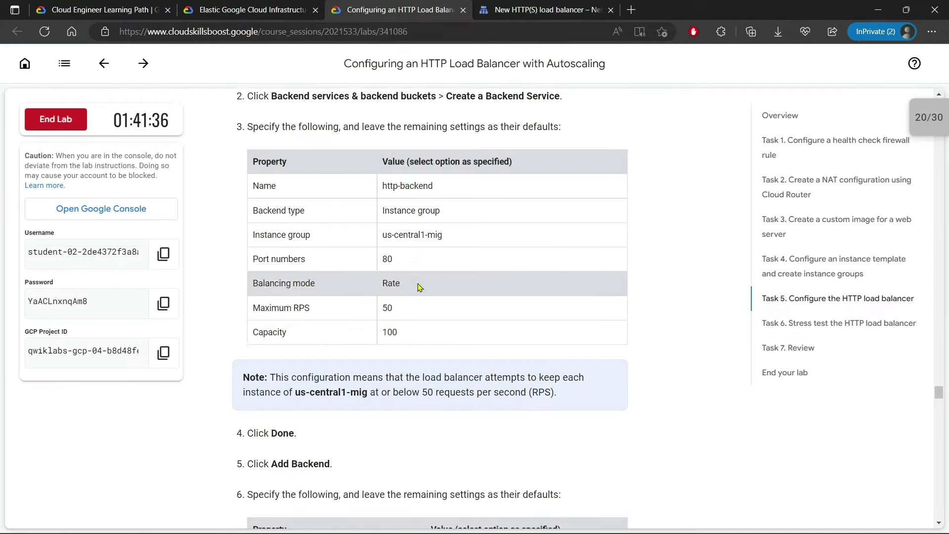
pyautogui.scroll(-1, 534, 269)
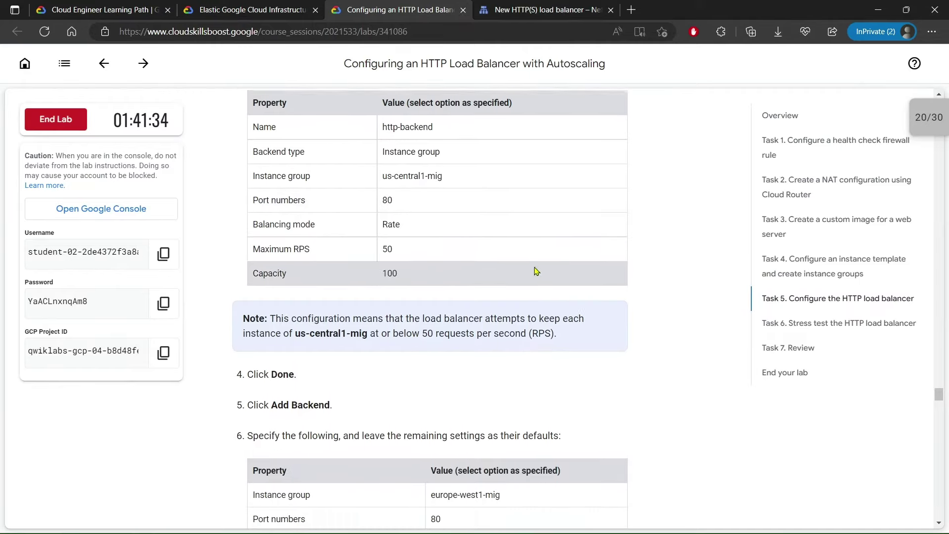
# - Select us-central1-mig as the new backend's instance group in the backend service form
pyautogui.click(541, 9)
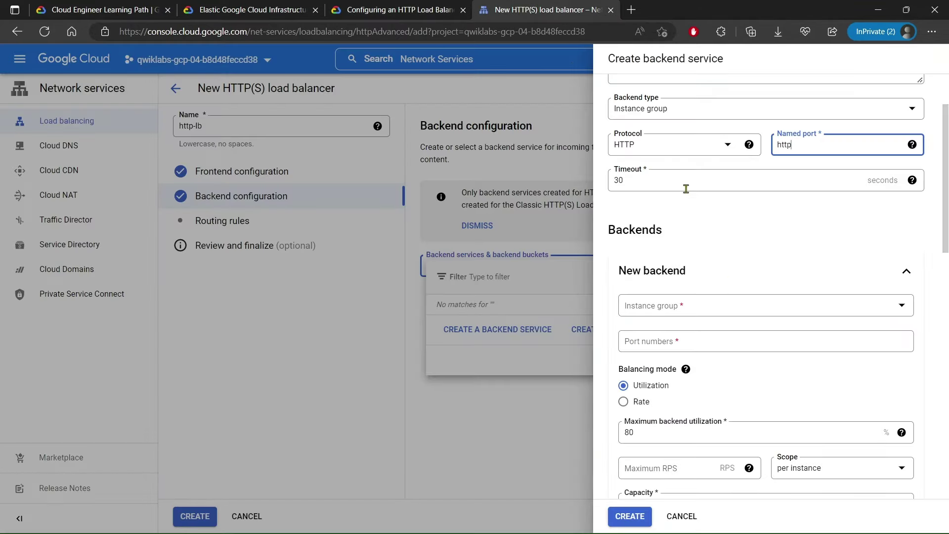
pyautogui.scroll(-1, 706, 246)
pyautogui.click(679, 274)
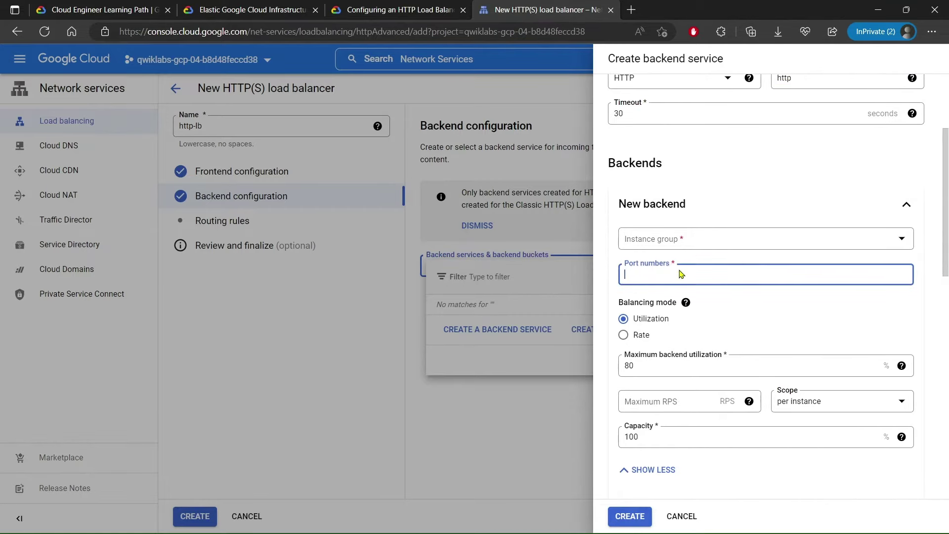
pyautogui.click(672, 244)
pyautogui.click(646, 309)
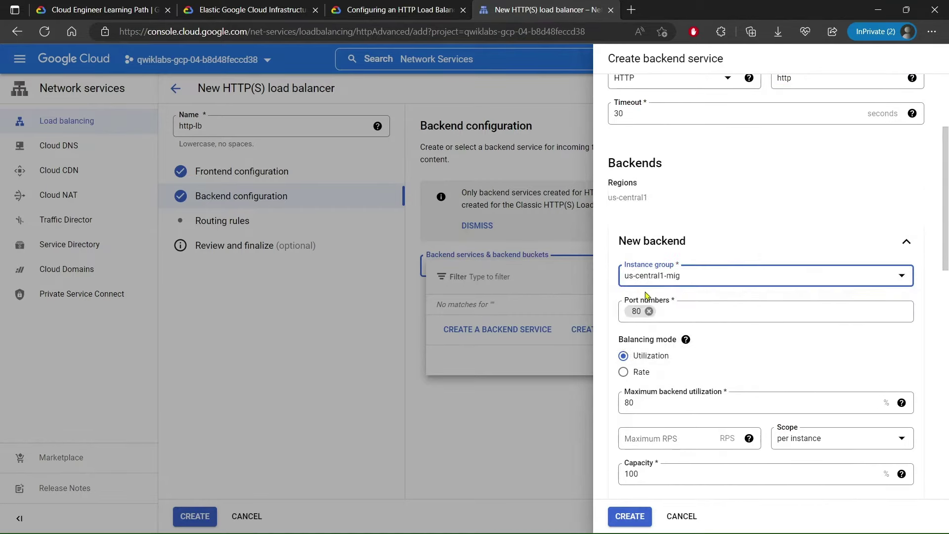
# - Set the us-central1-mig backend's balancing mode to Rate with a maximum RPS of 50 and finish that backend
pyautogui.click(400, 9)
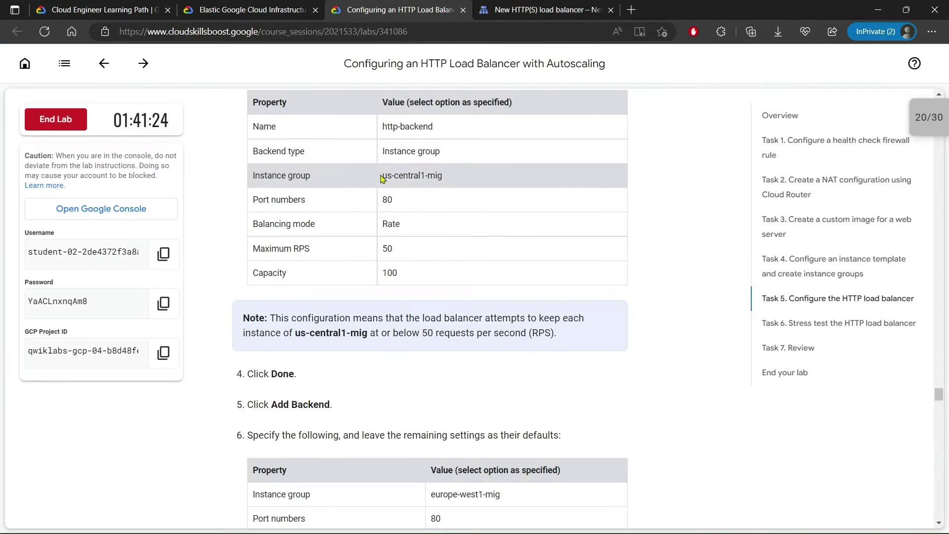
pyautogui.click(531, 8)
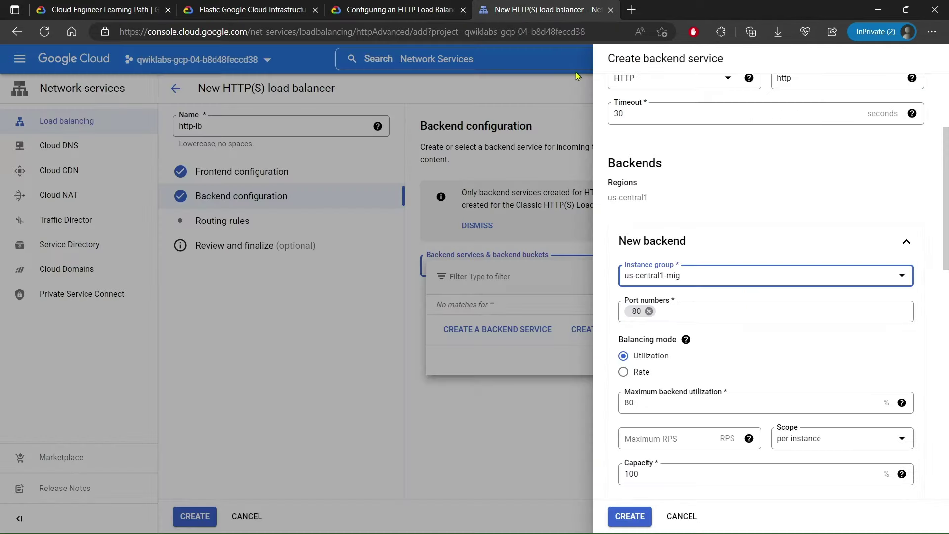
pyautogui.scroll(-3, 732, 370)
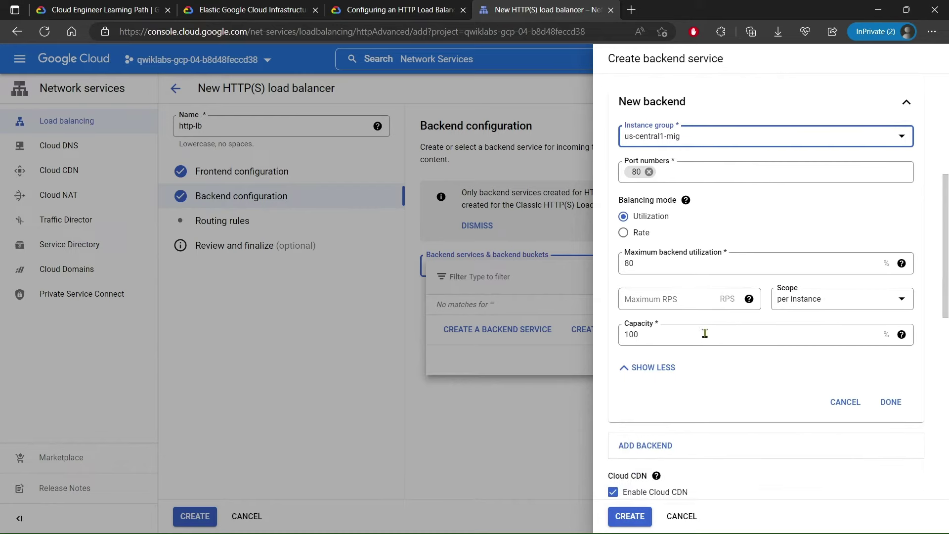
pyautogui.scroll(-1, 704, 334)
pyautogui.scroll(-1, 672, 271)
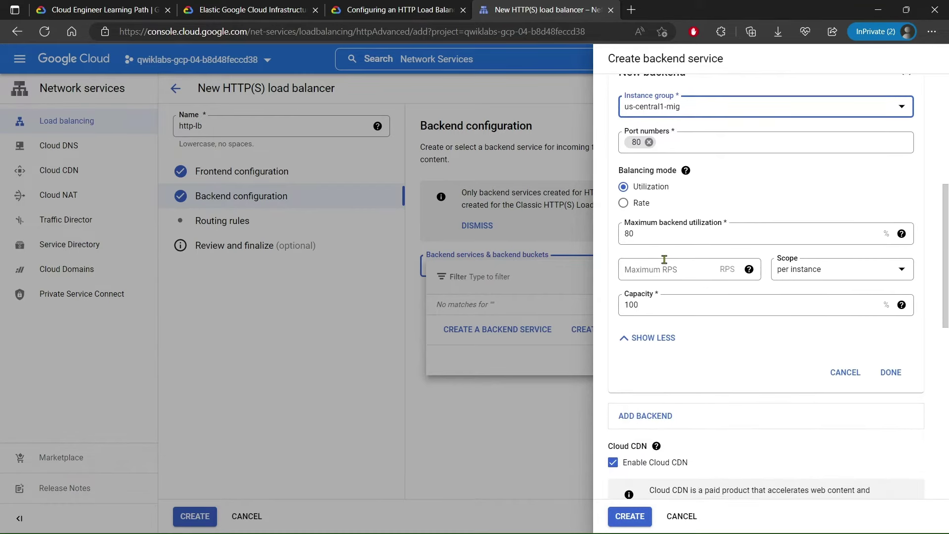
pyautogui.click(612, 200)
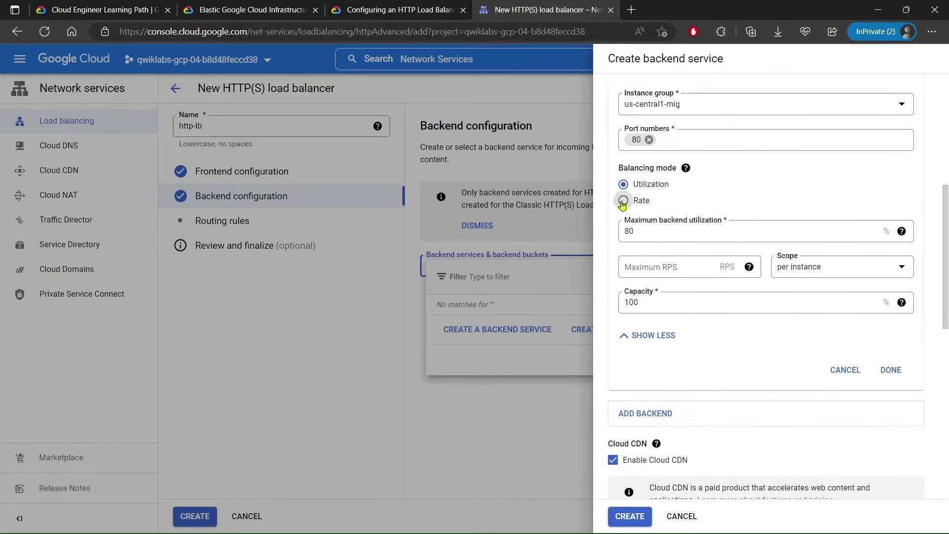
pyautogui.click(622, 201)
pyautogui.click(667, 239)
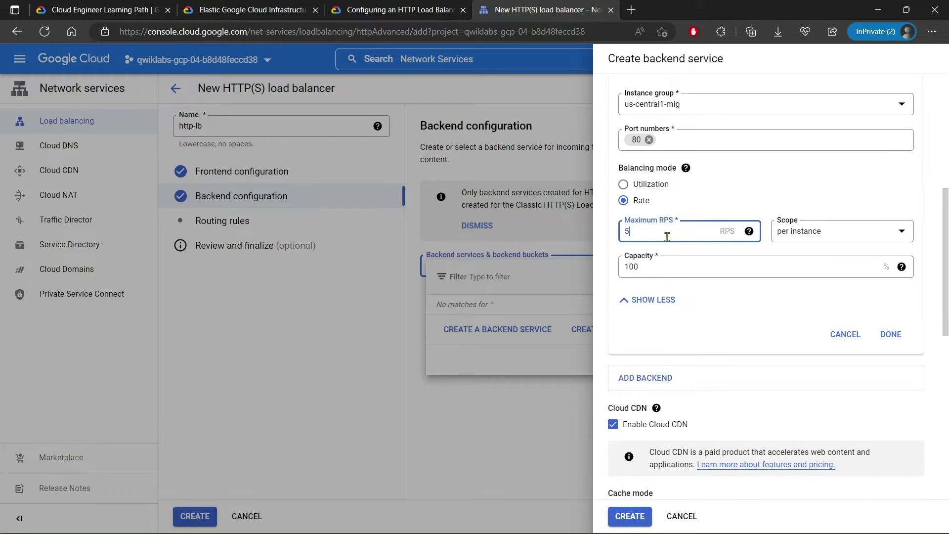
pyautogui.click(876, 335)
# - Check the lab's settings for the second backend and select europe-west1-mig as the new backend's instance group
pyautogui.scroll(-4, 681, 382)
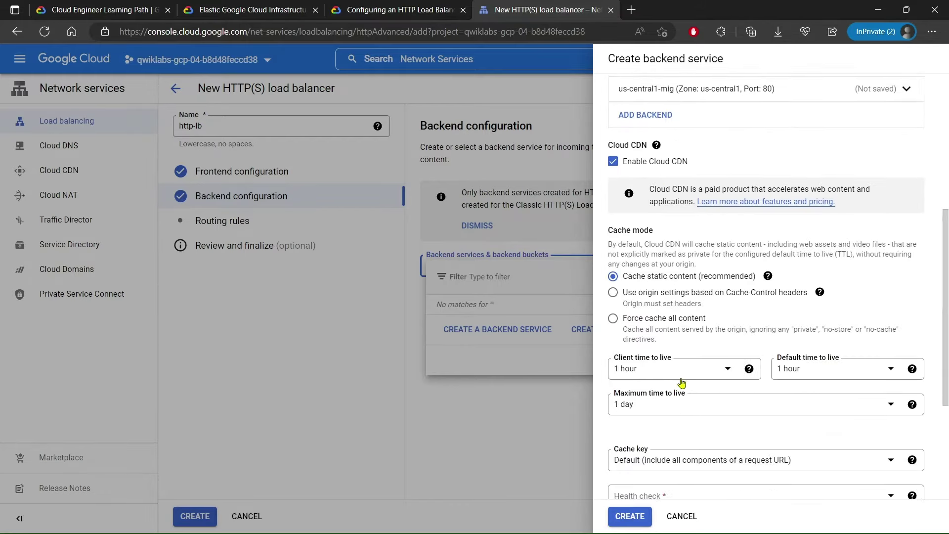
pyautogui.scroll(-4, 680, 382)
pyautogui.click(406, 9)
pyautogui.scroll(-2, 271, 254)
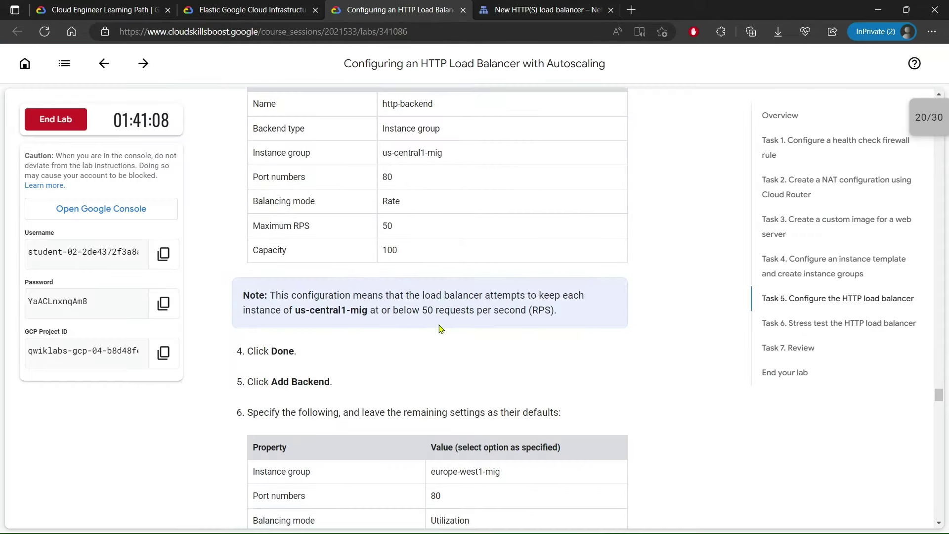
pyautogui.scroll(-2, 423, 282)
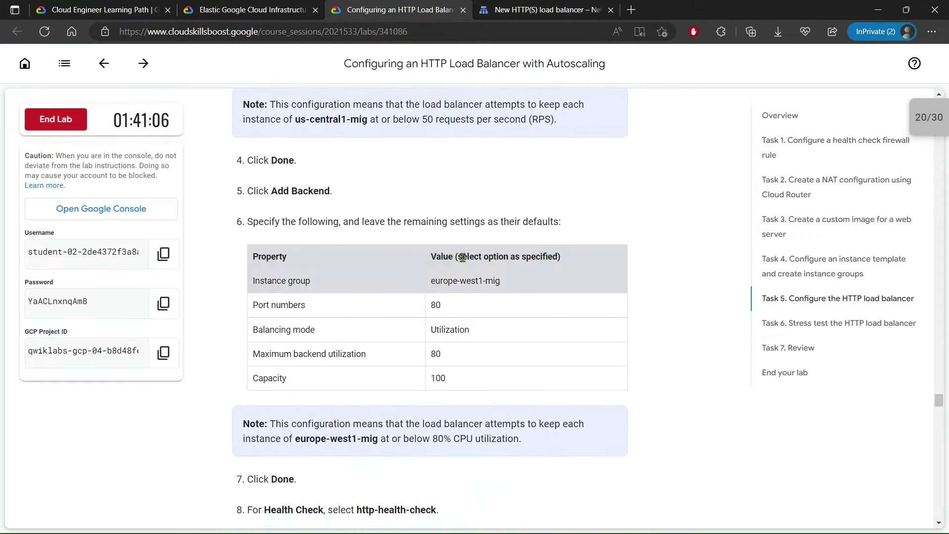
pyautogui.click(544, 10)
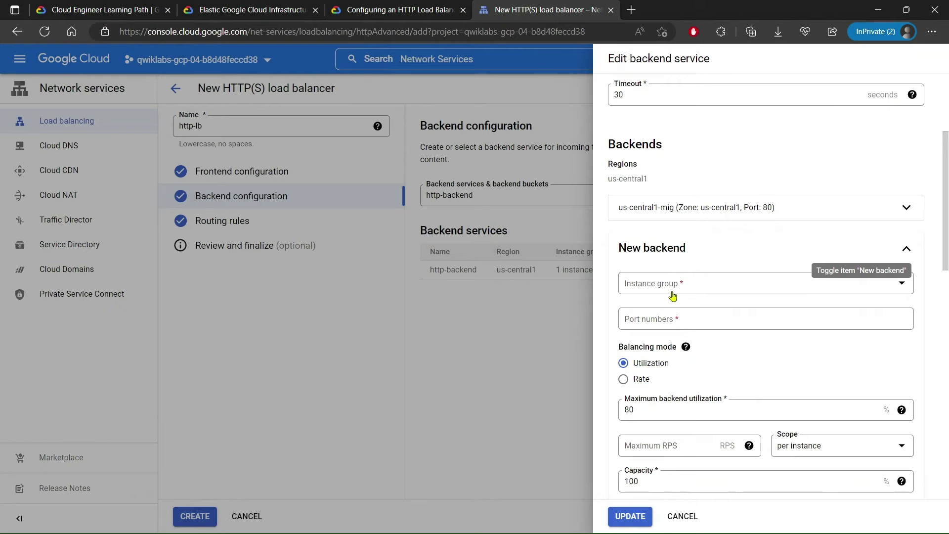
pyautogui.scroll(-1, 672, 296)
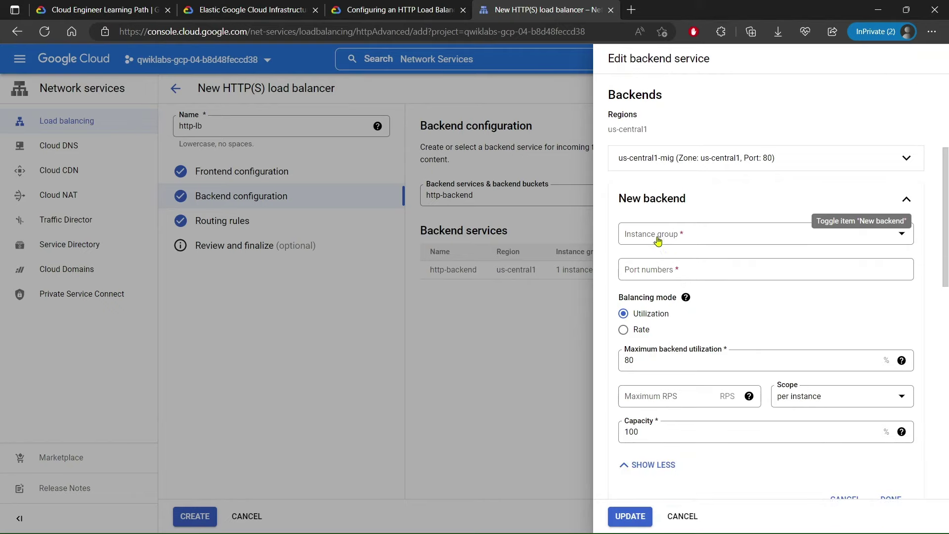
pyautogui.click(660, 237)
pyautogui.click(664, 276)
pyautogui.click(651, 273)
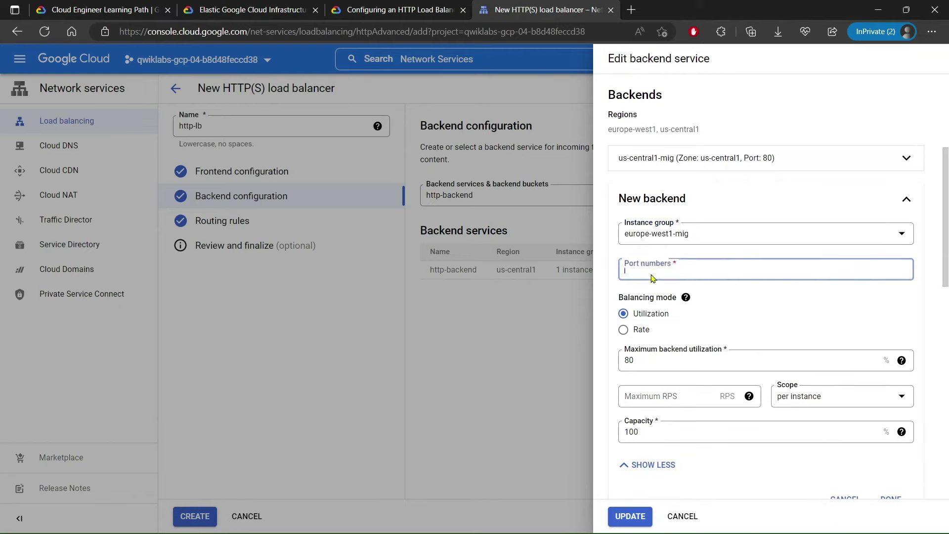
# - Look up the port for the europe-west1-mig backend in the lab table and set its port number to 80
pyautogui.hotkey('ctrl', 'shift', 'Tab')
pyautogui.scroll(-4, 445, 232)
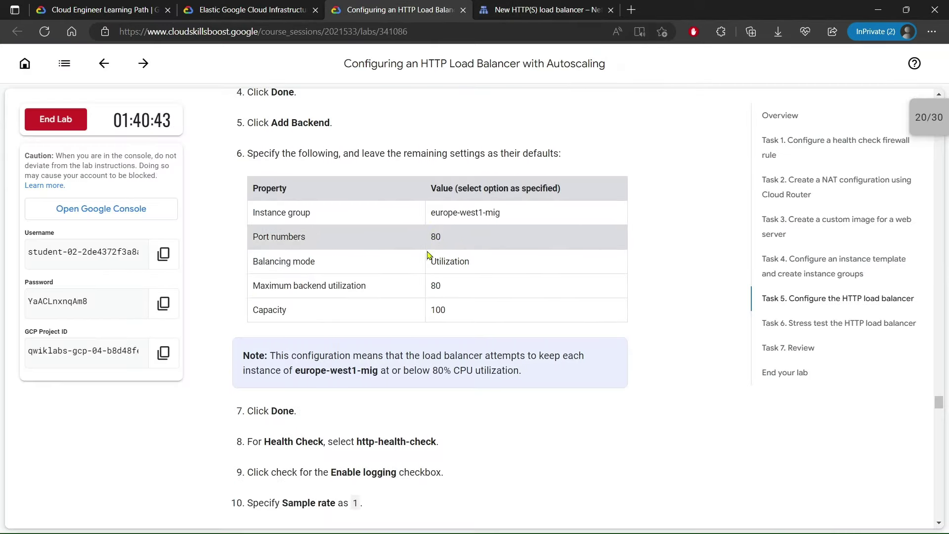
pyautogui.click(524, 9)
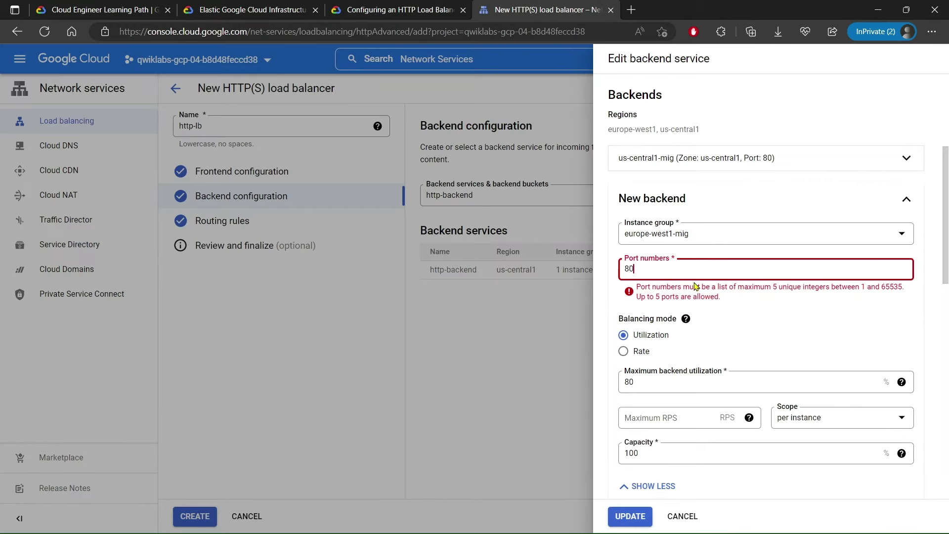
pyautogui.scroll(-2, 694, 286)
pyautogui.press('Return')
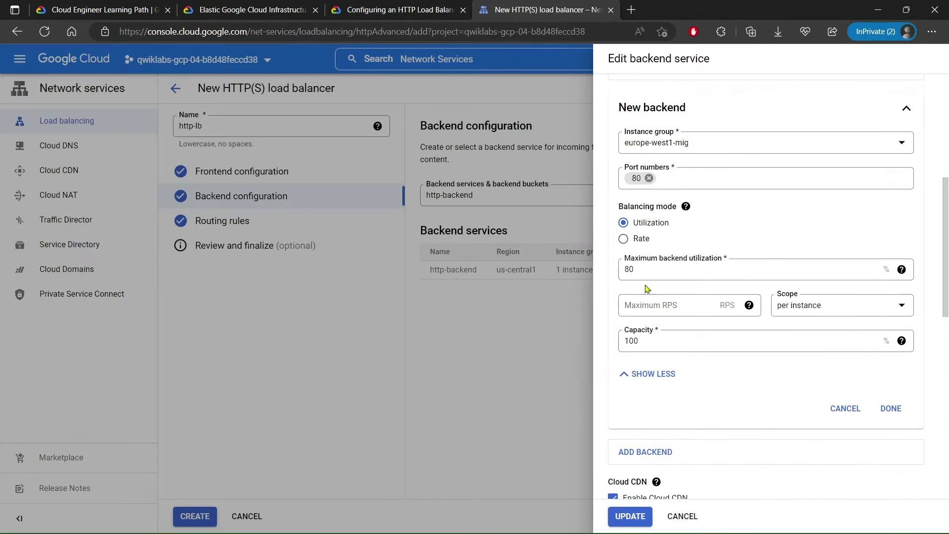
# - Set the europe-west1-mig backend's balancing mode to Rate with a maximum RPS of 50 and finish that backend
pyautogui.click(623, 239)
pyautogui.click(641, 278)
pyautogui.write('50')
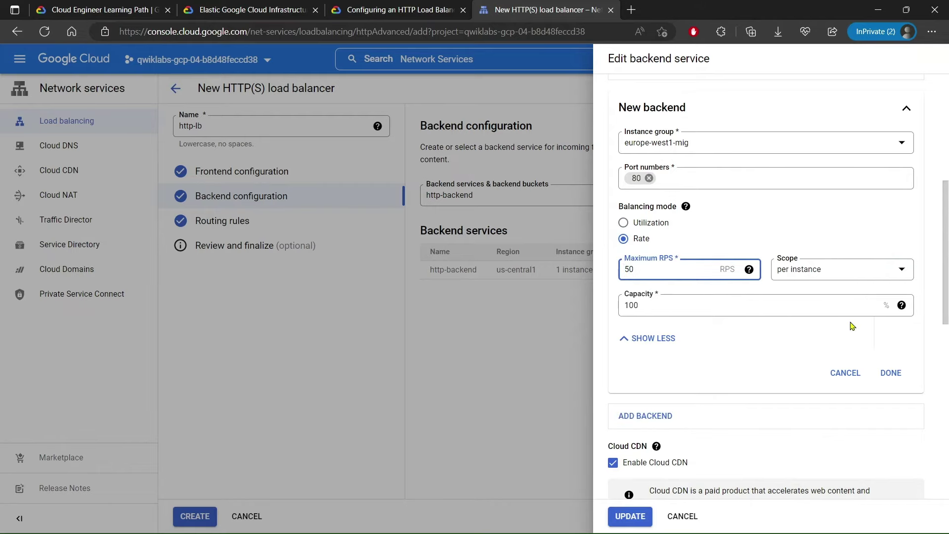
pyautogui.click(891, 372)
pyautogui.scroll(-1, 703, 326)
pyautogui.scroll(3, 692, 316)
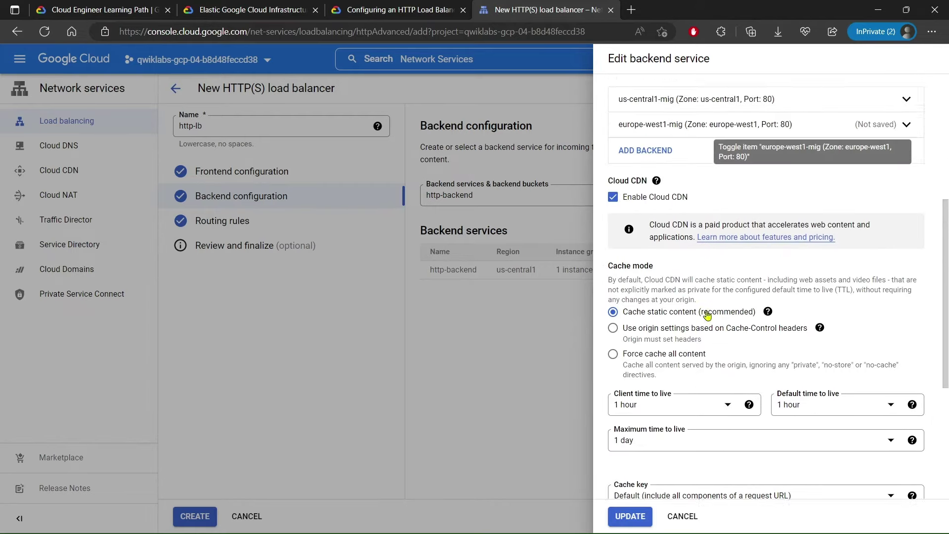
# - Check the lab's remaining backend service instructions and enable logging for http-backend
pyautogui.click(430, 8)
pyautogui.scroll(-4, 395, 242)
pyautogui.scroll(-1, 375, 245)
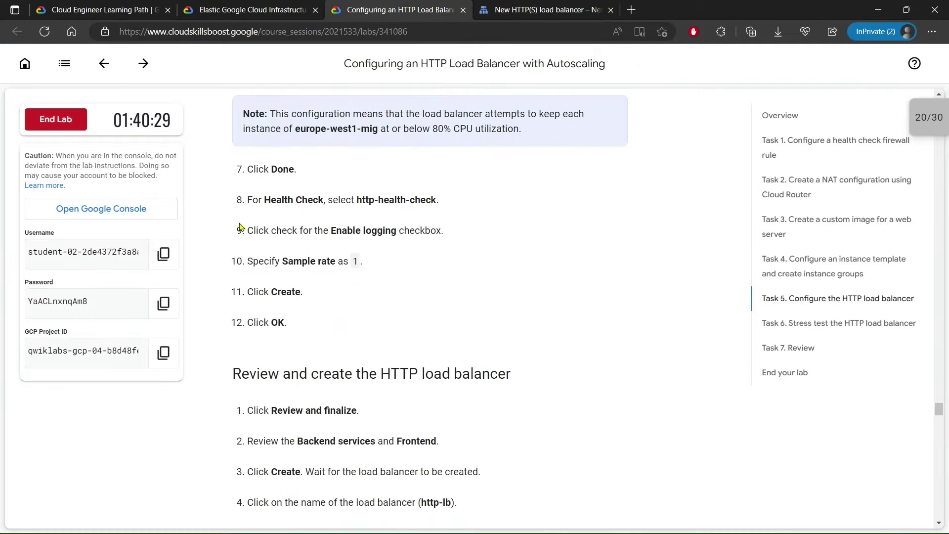
pyautogui.moveTo(328, 231); pyautogui.dragTo(387, 230)
pyautogui.click(397, 225)
pyautogui.click(520, 19)
pyautogui.scroll(-2, 685, 358)
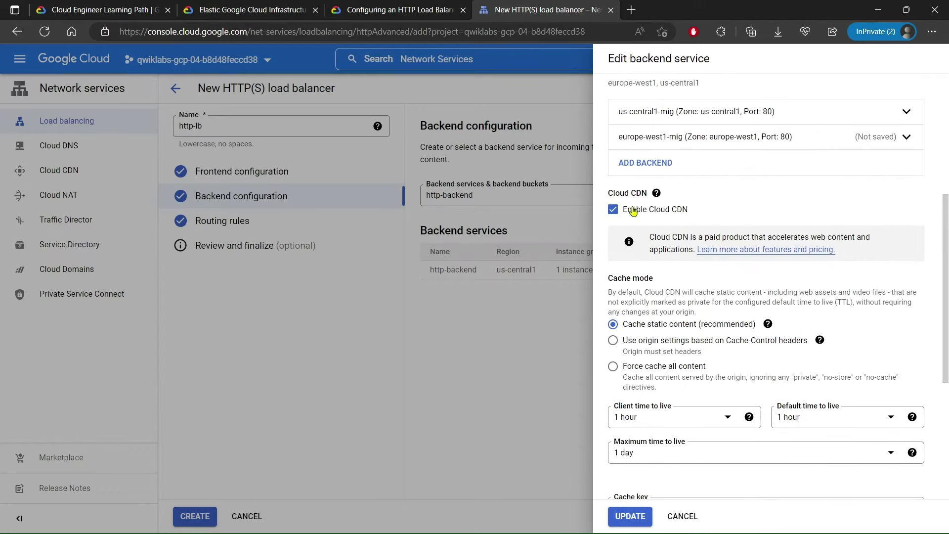
pyautogui.click(656, 192)
pyautogui.scroll(-5, 711, 322)
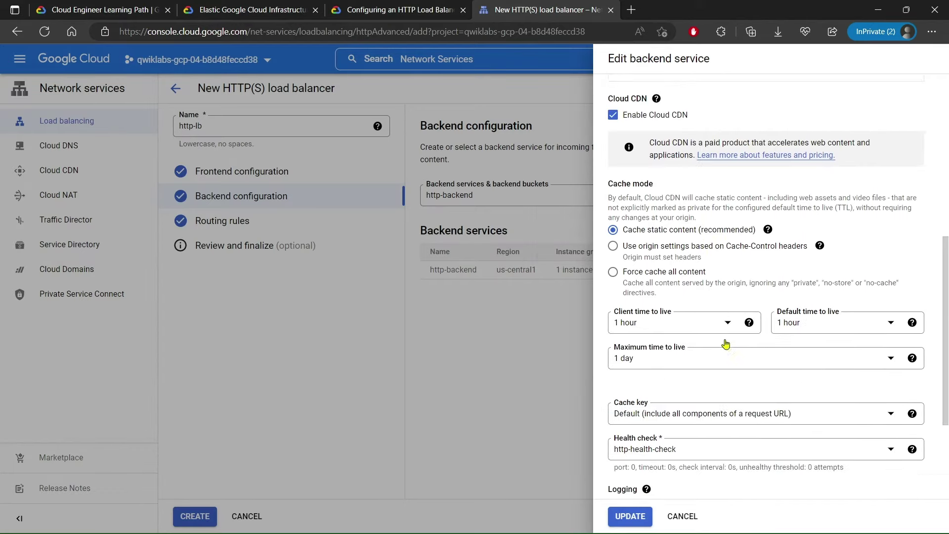
pyautogui.click(613, 342)
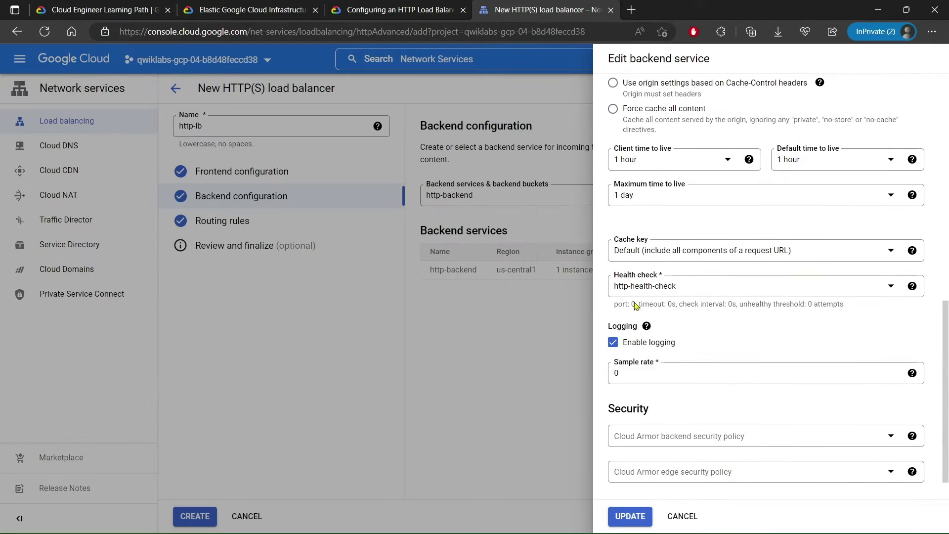
pyautogui.scroll(-1, 702, 324)
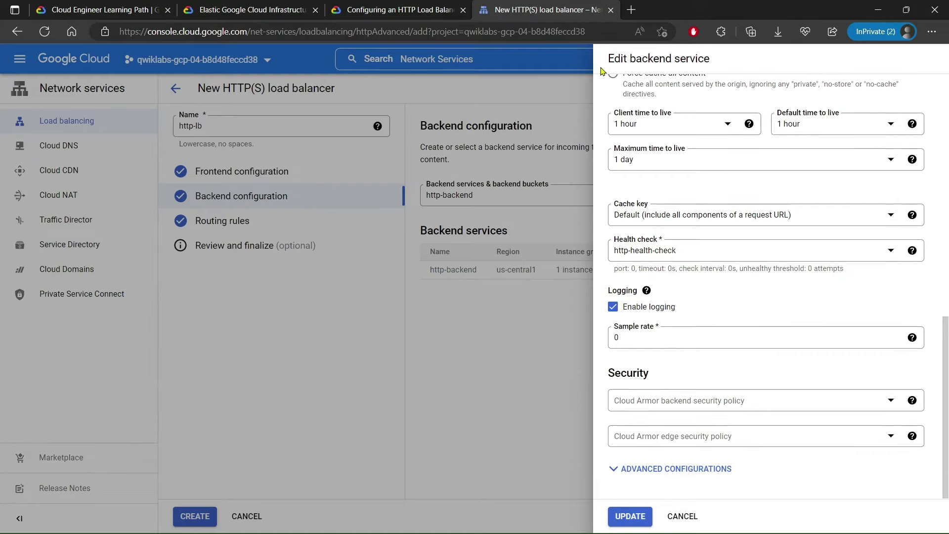
# - Look up the logging sample rate in the lab and set it to 1 for http-backend
pyautogui.click(439, 10)
pyautogui.scroll(-2, 345, 200)
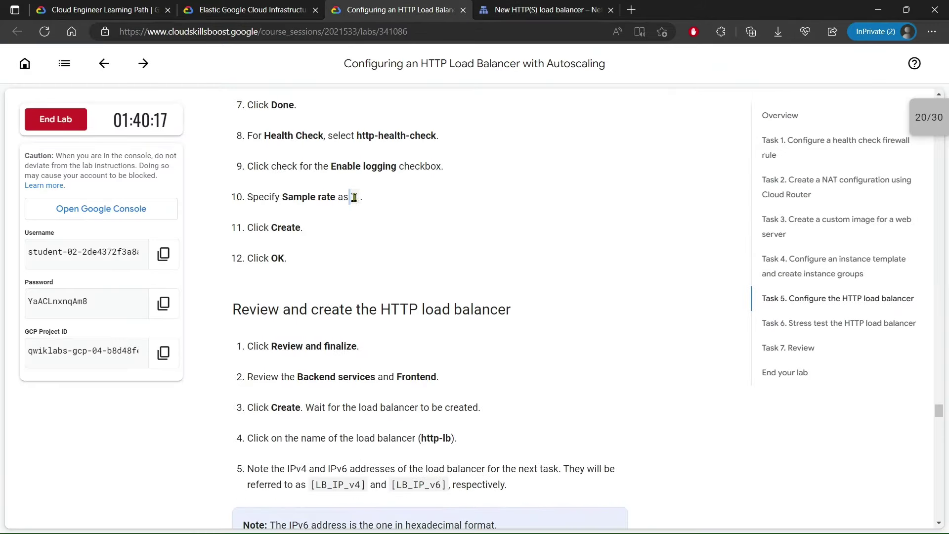
pyautogui.click(544, 9)
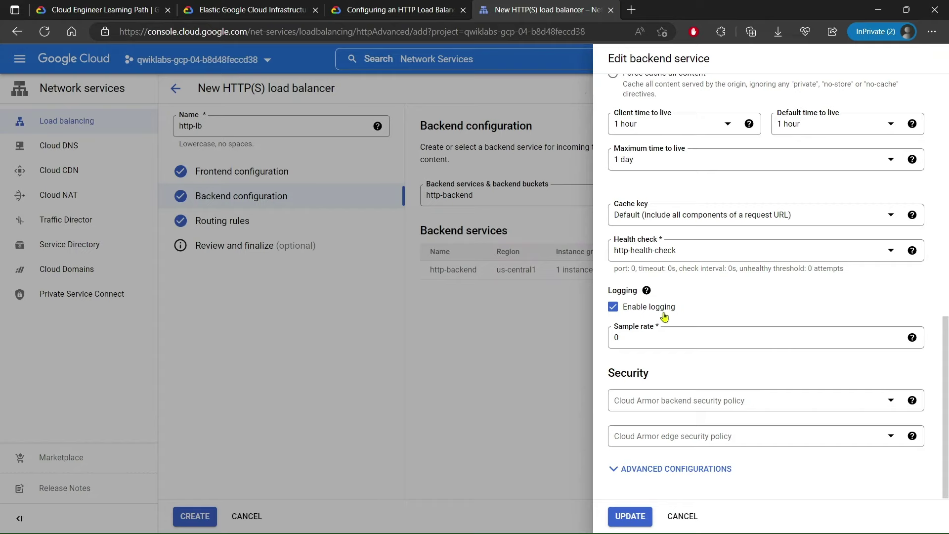
pyautogui.click(655, 335)
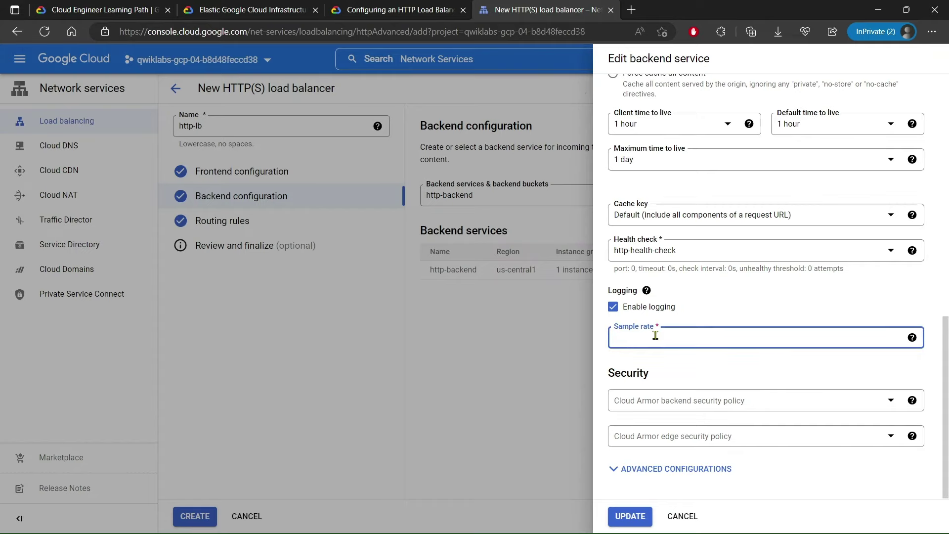
pyautogui.click(394, 9)
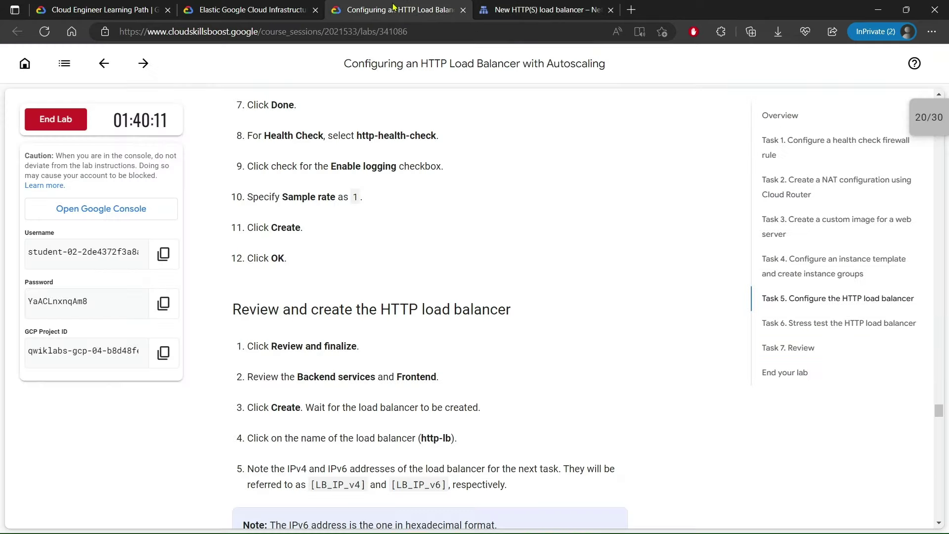
pyautogui.click(544, 9)
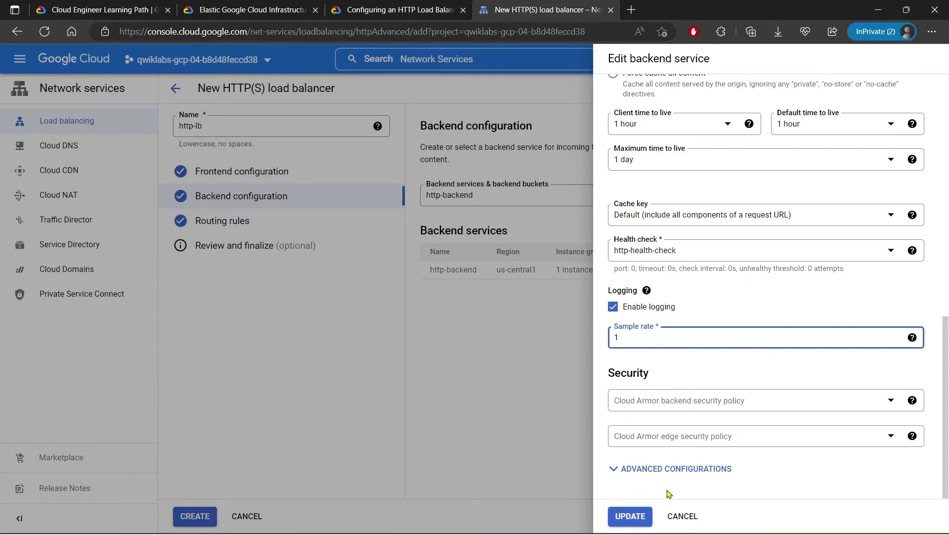
# - Save the changes to the http-backend service and create the http-lb load balancer
pyautogui.click(636, 515)
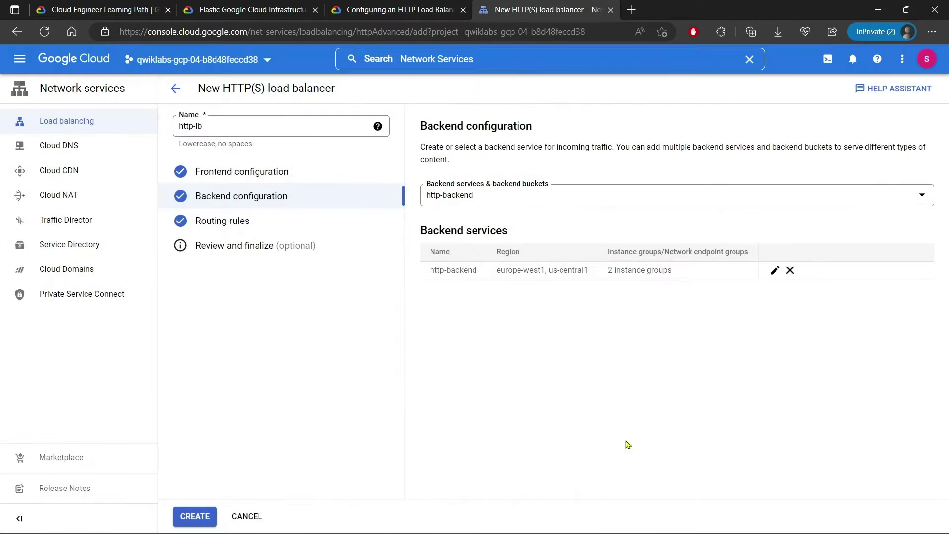
pyautogui.click(195, 517)
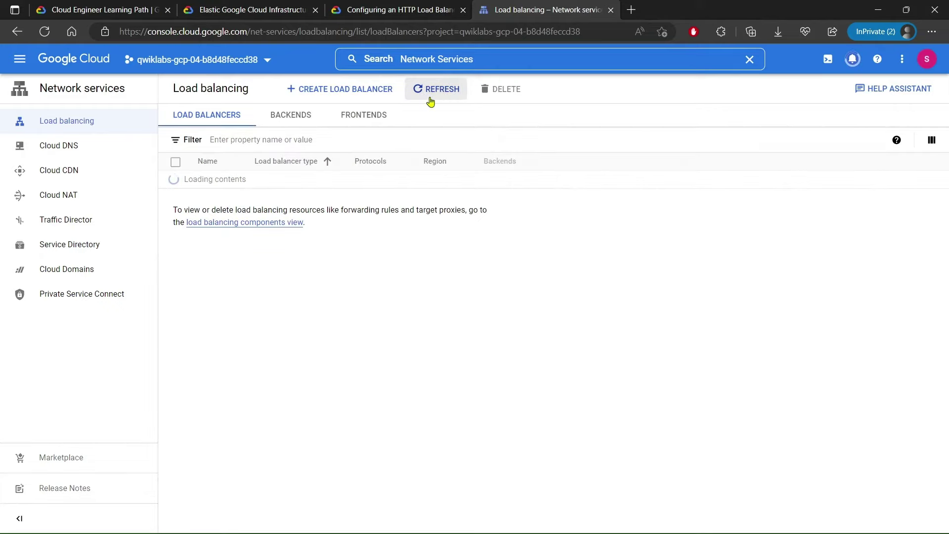
# - Read the lab's steps for noting the load balancer's IPv4 and IPv6 addresses and review the checkpoint scores
pyautogui.hotkey('ctrl', 'shift', 'Tab')
pyautogui.scroll(-2, 489, 212)
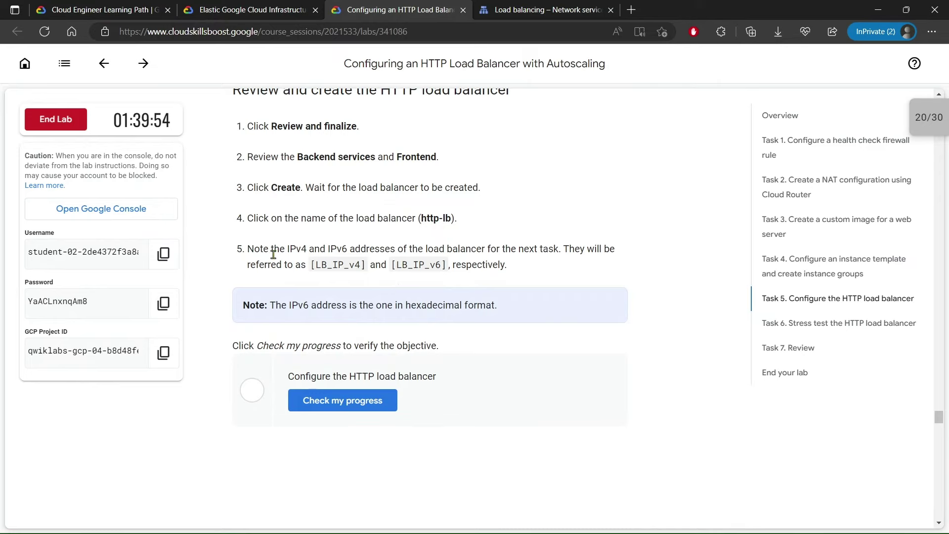
pyautogui.moveTo(249, 248); pyautogui.dragTo(633, 250)
pyautogui.moveTo(247, 266); pyautogui.dragTo(495, 265)
pyautogui.click(493, 264)
pyautogui.click(919, 121)
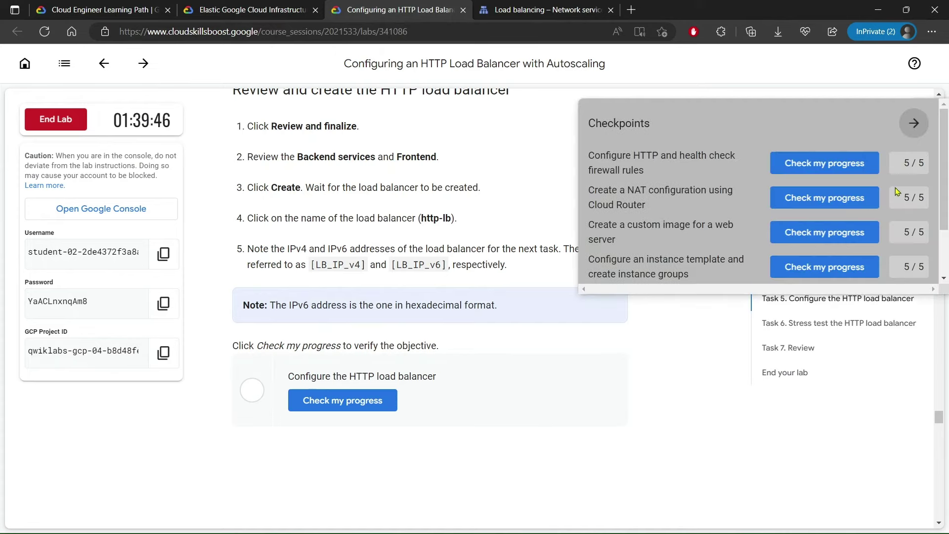
pyautogui.click(911, 124)
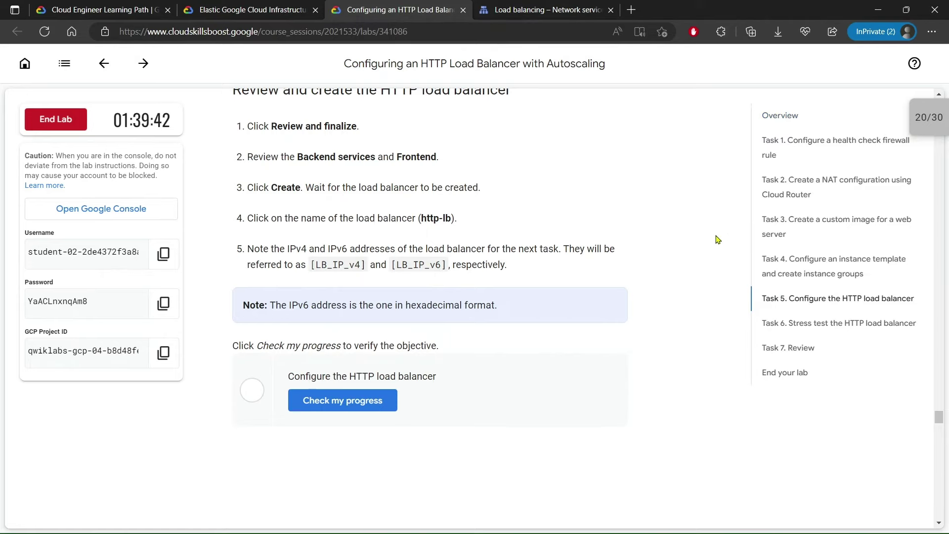
# - Refresh the load balancer list, and verify the lab's Task 4 checkpoint for the instance template and instance groups
pyautogui.click(544, 10)
pyautogui.click(428, 93)
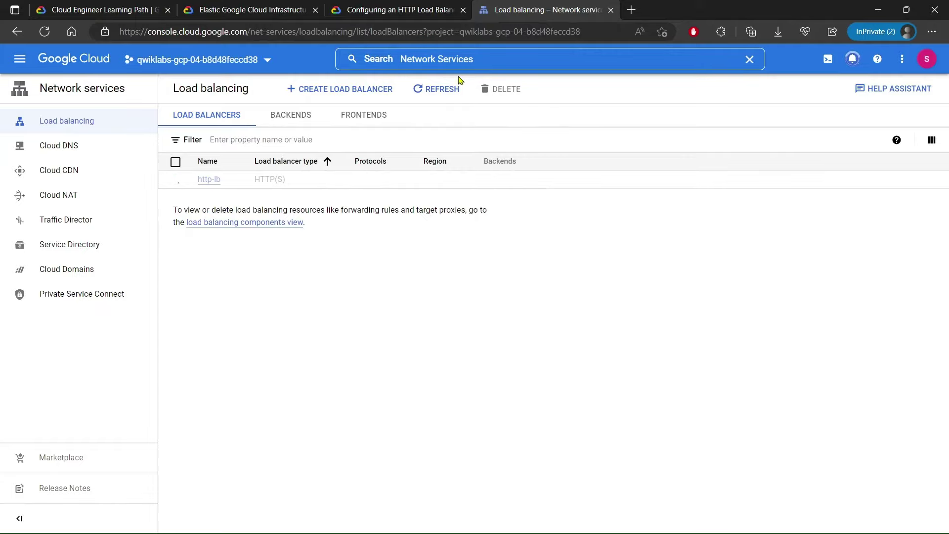
pyautogui.click(428, 10)
pyautogui.scroll(20, 414, 186)
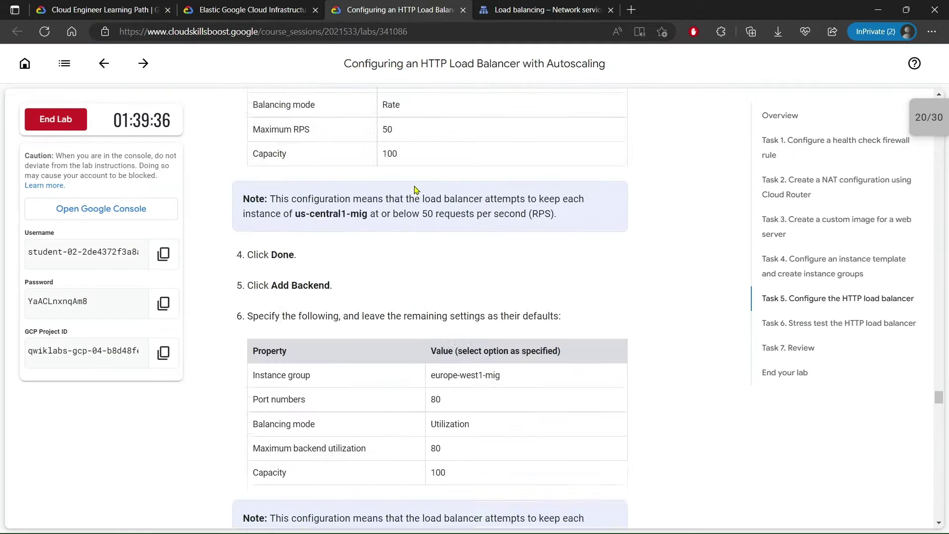
pyautogui.scroll(15, 406, 225)
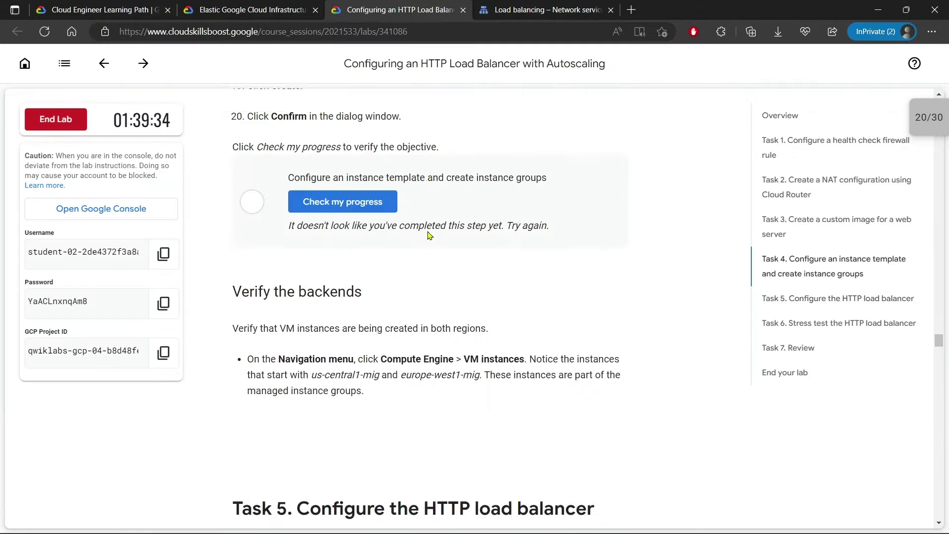
pyautogui.click(346, 298)
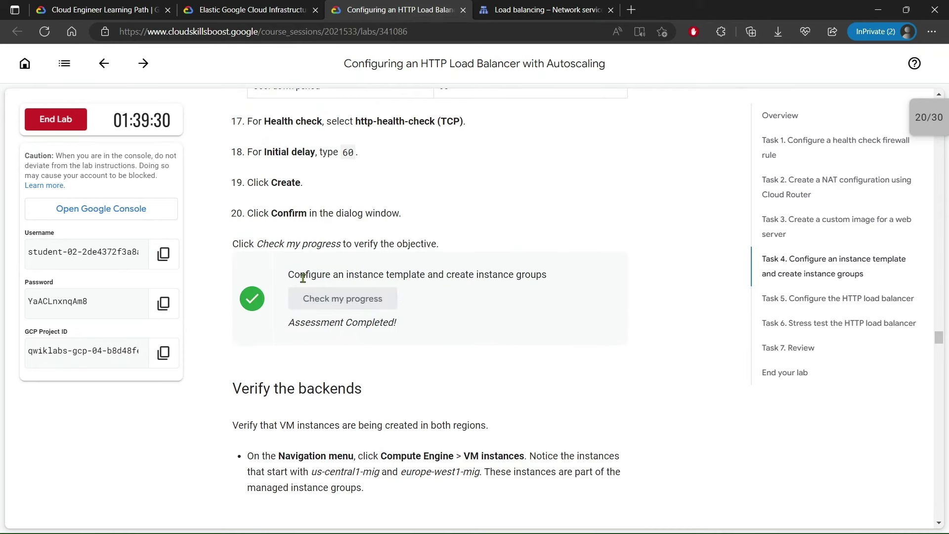
pyautogui.moveTo(290, 274); pyautogui.dragTo(555, 277)
pyautogui.click(528, 262)
# - Try to verify the lab's Task 5 checkpoint for configuring the HTTP load balancer
pyautogui.scroll(-3, 502, 296)
pyautogui.scroll(-20, 506, 291)
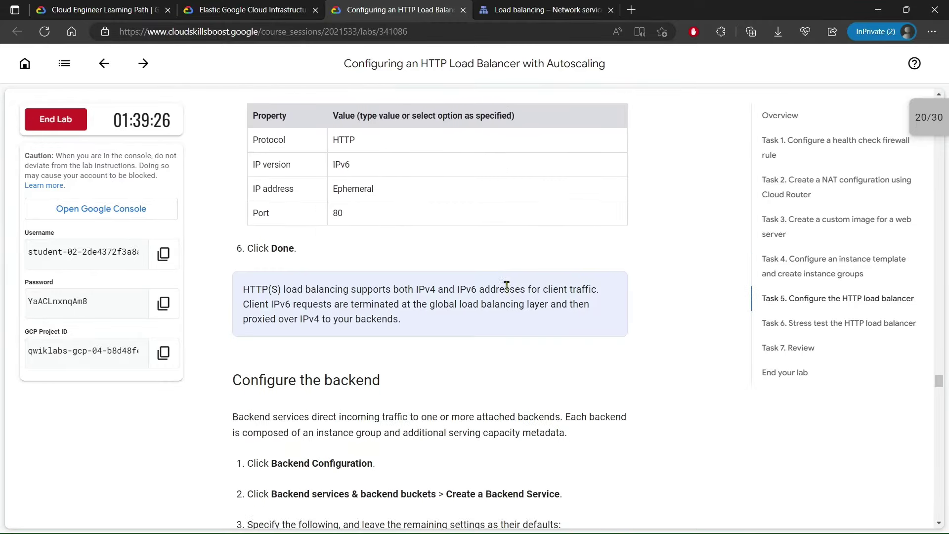
pyautogui.scroll(-20, 508, 285)
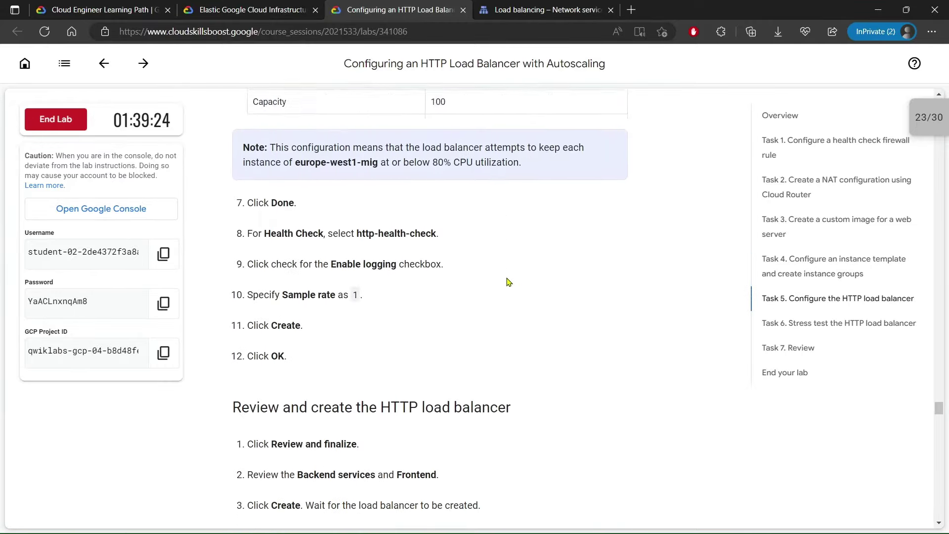
pyautogui.scroll(-2, 509, 279)
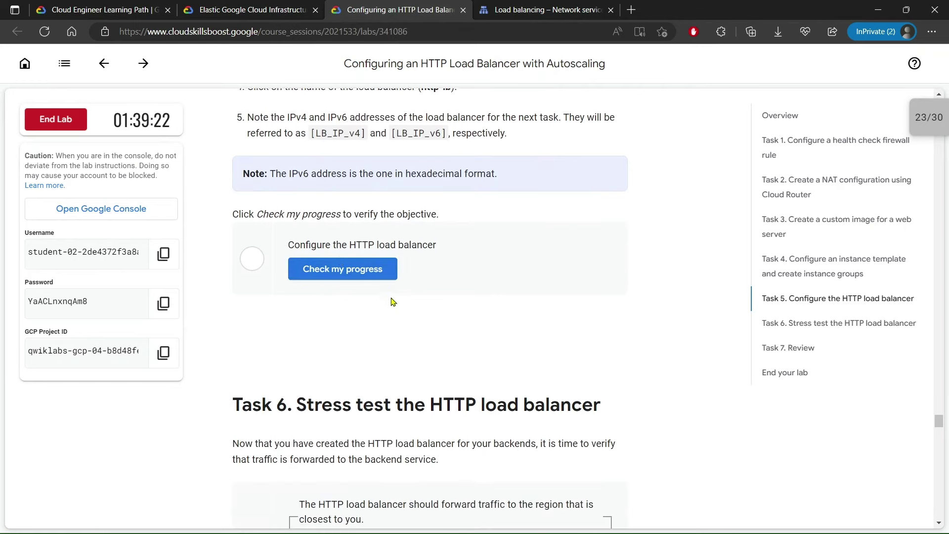
pyautogui.click(376, 268)
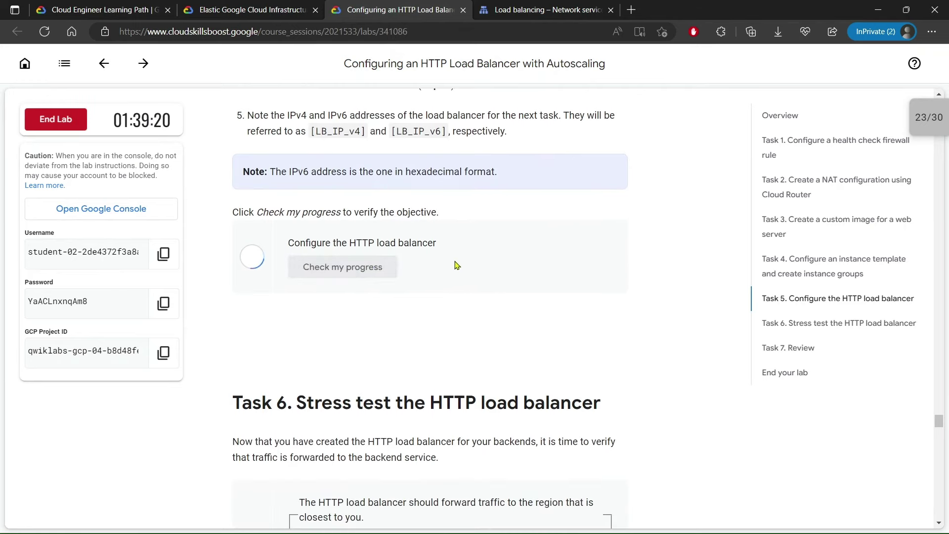
pyautogui.click(381, 272)
pyautogui.moveTo(288, 242); pyautogui.dragTo(449, 248)
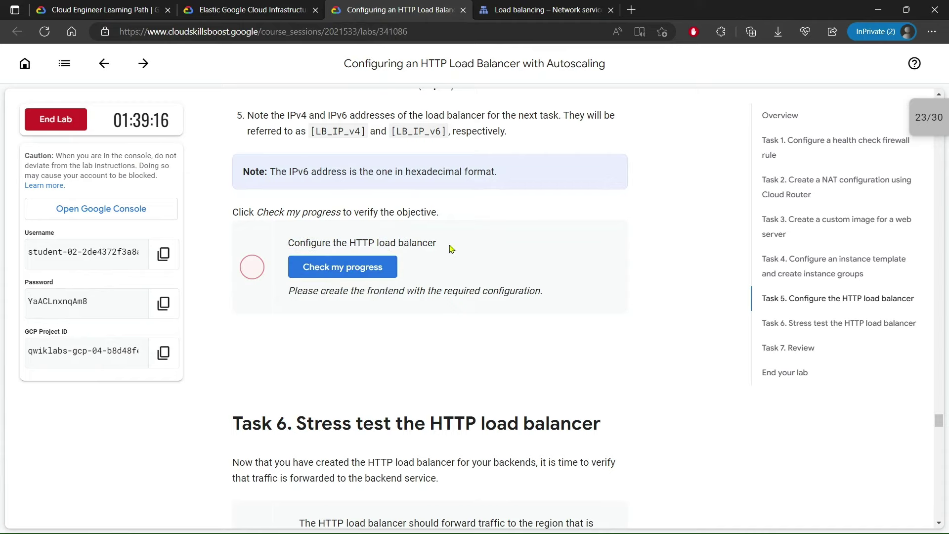
# - Refresh the load balancer list until http-lb has finished creating, and recheck the Task 5 checkpoint in the lab
pyautogui.click(500, 5)
pyautogui.click(442, 91)
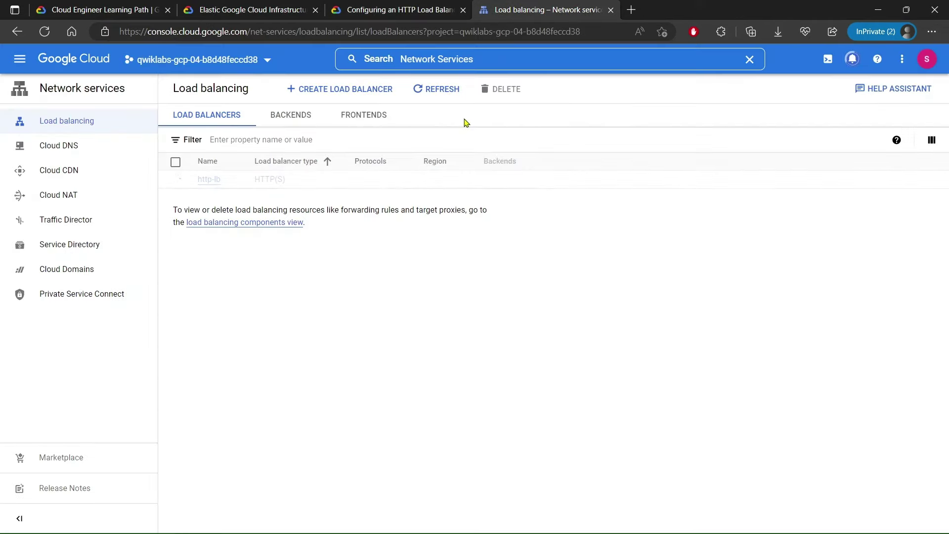
pyautogui.click(435, 94)
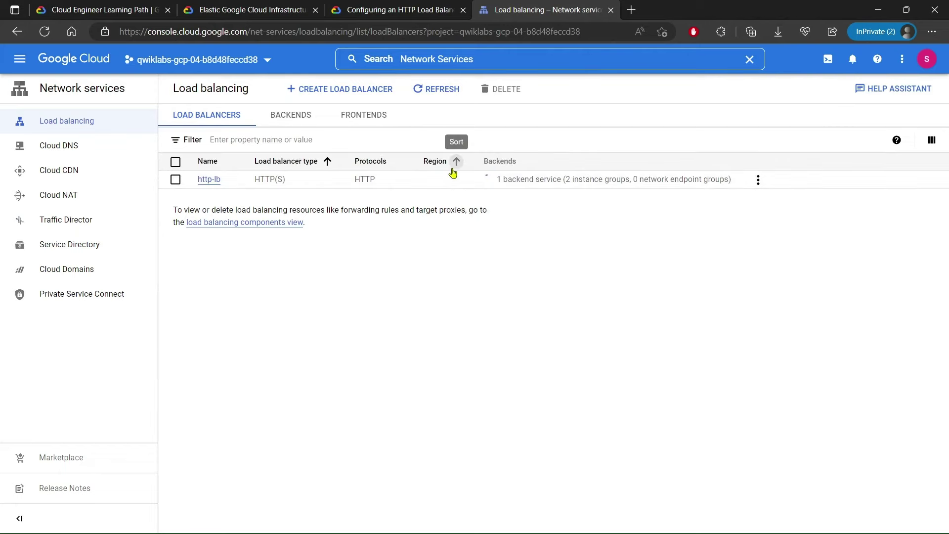
pyautogui.click(437, 7)
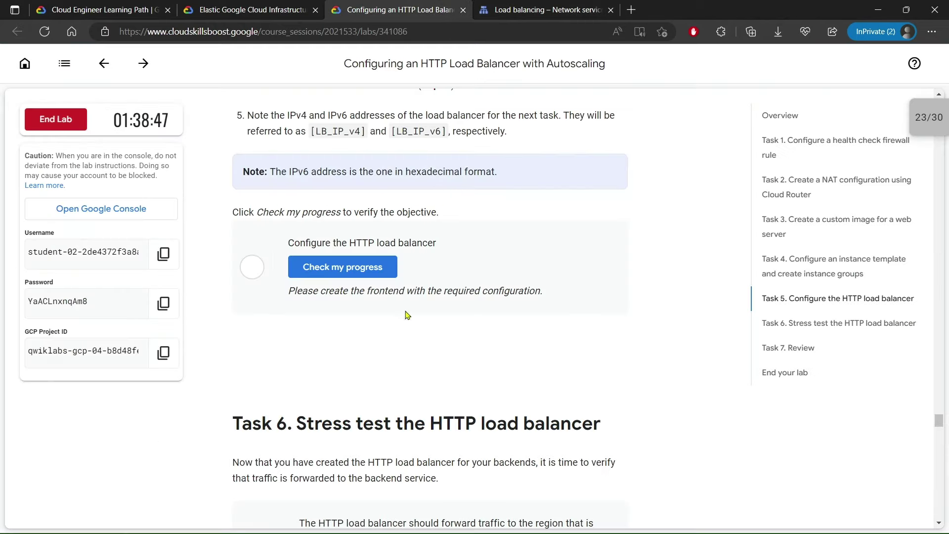
pyautogui.click(357, 267)
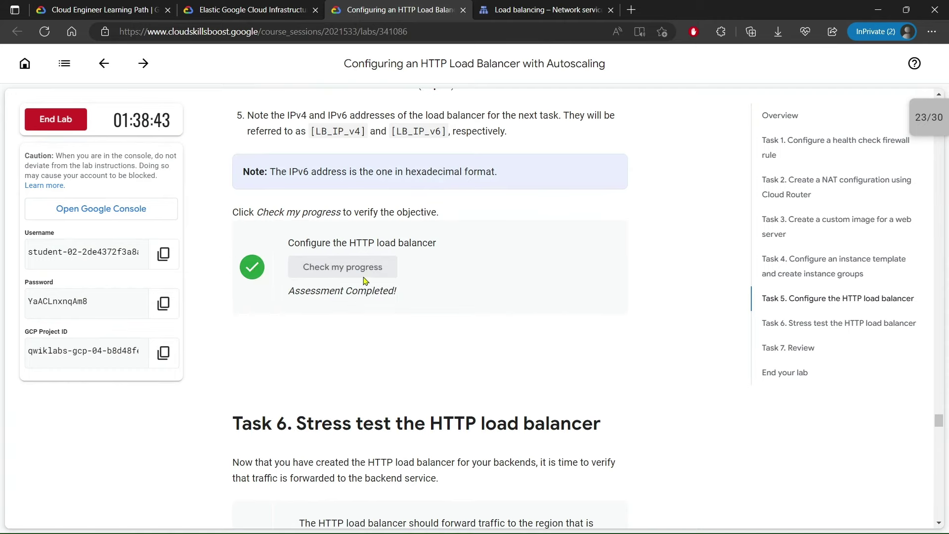
# - Open the http-lb details and copy its IPv4 frontend address into a new browser tab's address field to keep it
pyautogui.click(498, 7)
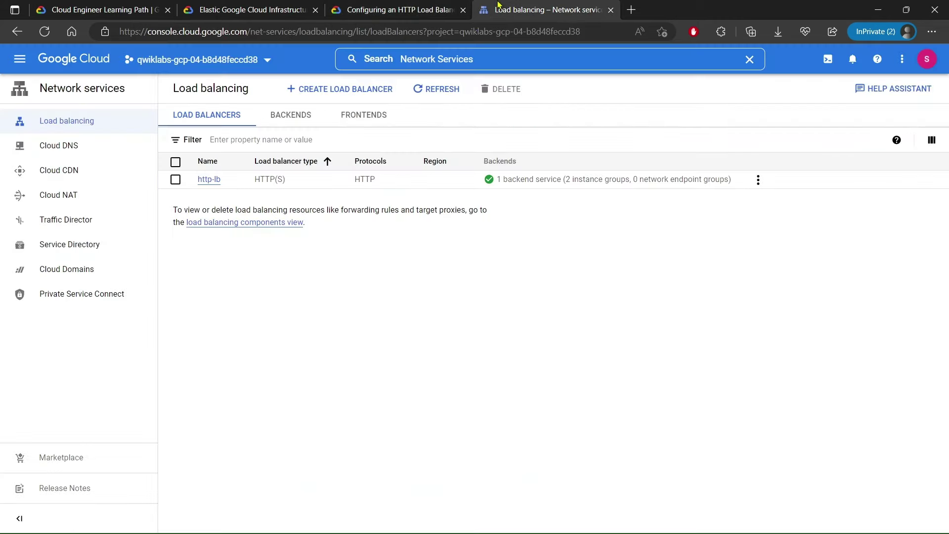
pyautogui.click(212, 181)
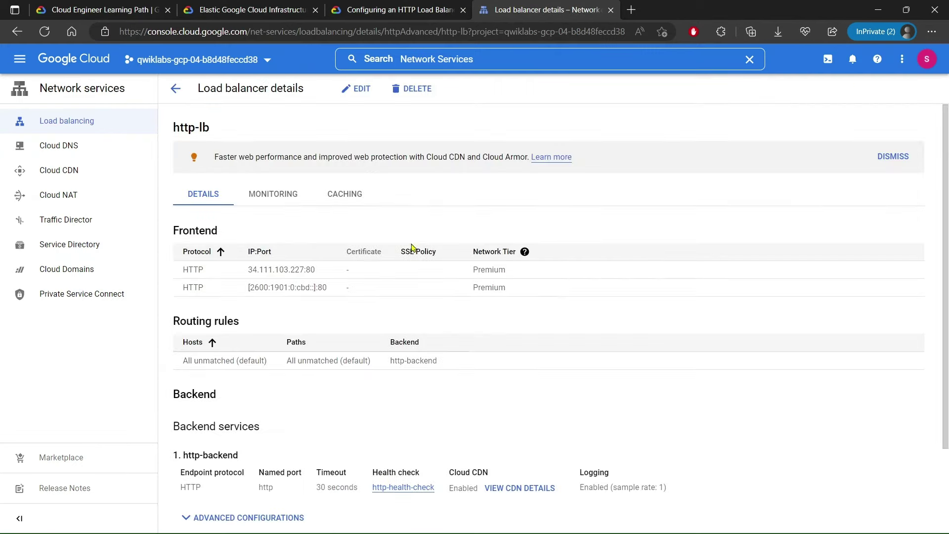
pyautogui.doubleClick(270, 268)
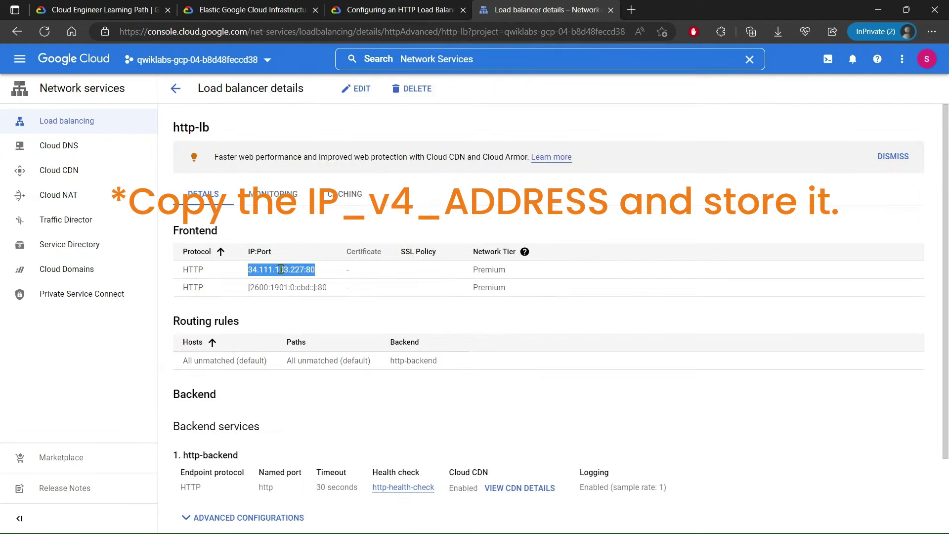
pyautogui.hotkey('ctrl', 'c')
pyautogui.hotkey('ctrl', 't')
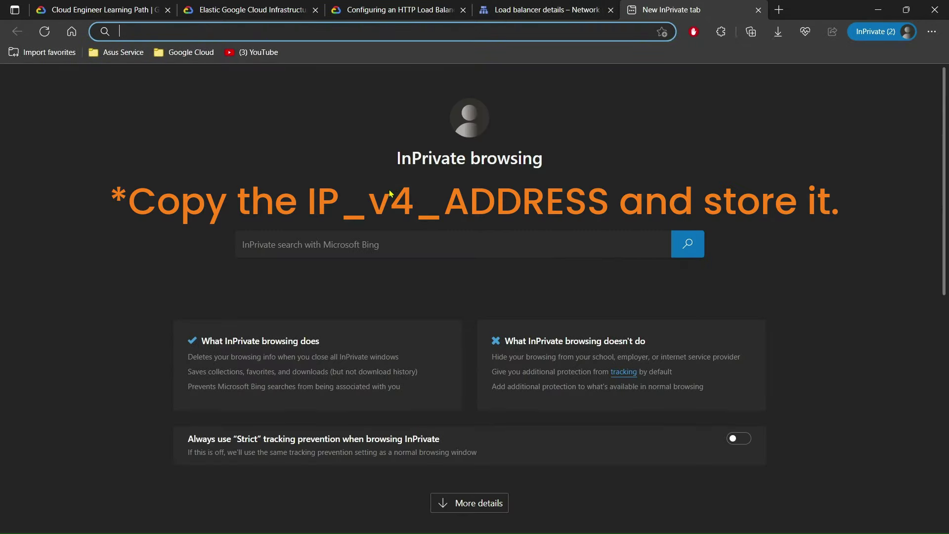
pyautogui.hotkey('ctrl', 'v')
pyautogui.press('Escape')
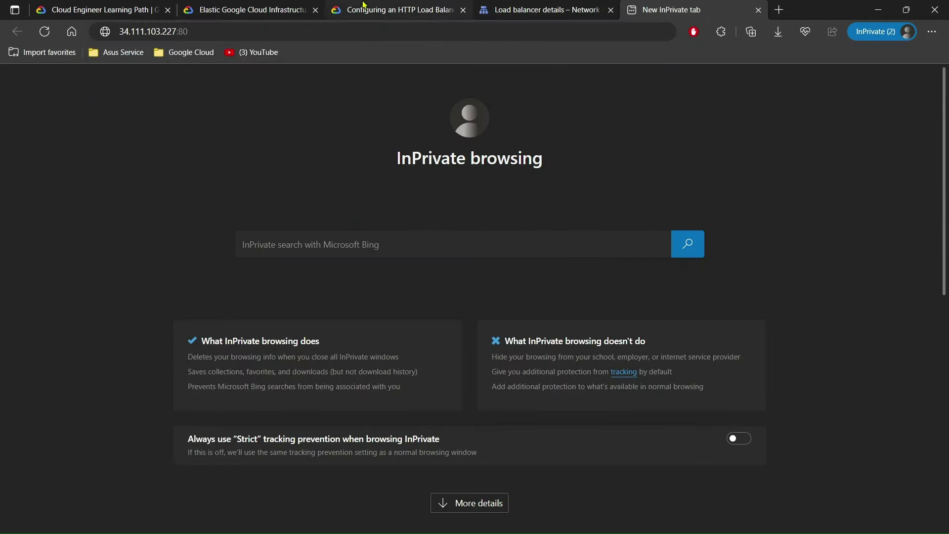
# - Answer True to the Task 6 question on forwarding traffic to the closest region, and copy the load balancer status script
pyautogui.click(376, 9)
pyautogui.scroll(-6, 365, 199)
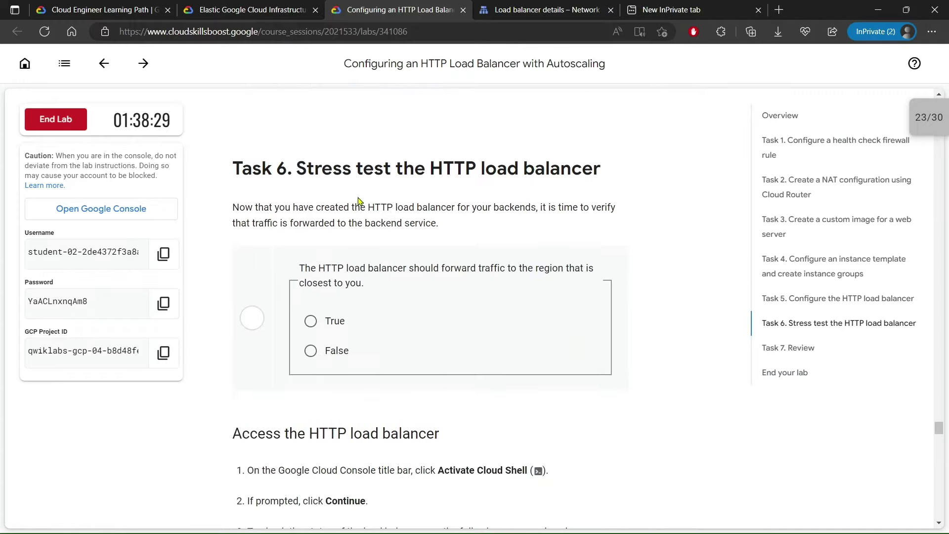
pyautogui.click(310, 285)
pyautogui.scroll(-5, 405, 297)
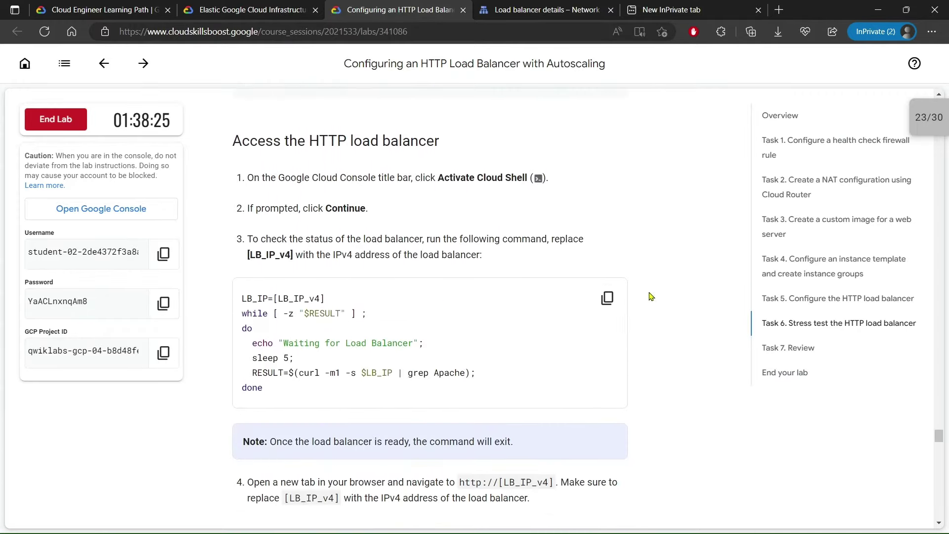
pyautogui.click(607, 298)
# - Activate Cloud Shell in the Google Cloud console, enlarge its pane to full height and continue past the introduction
pyautogui.click(494, 7)
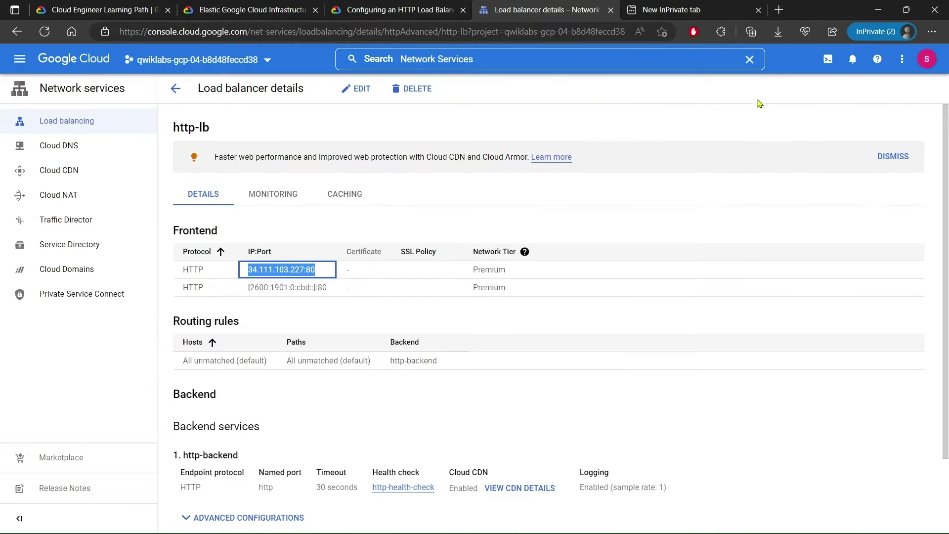
pyautogui.click(827, 59)
pyautogui.click(887, 156)
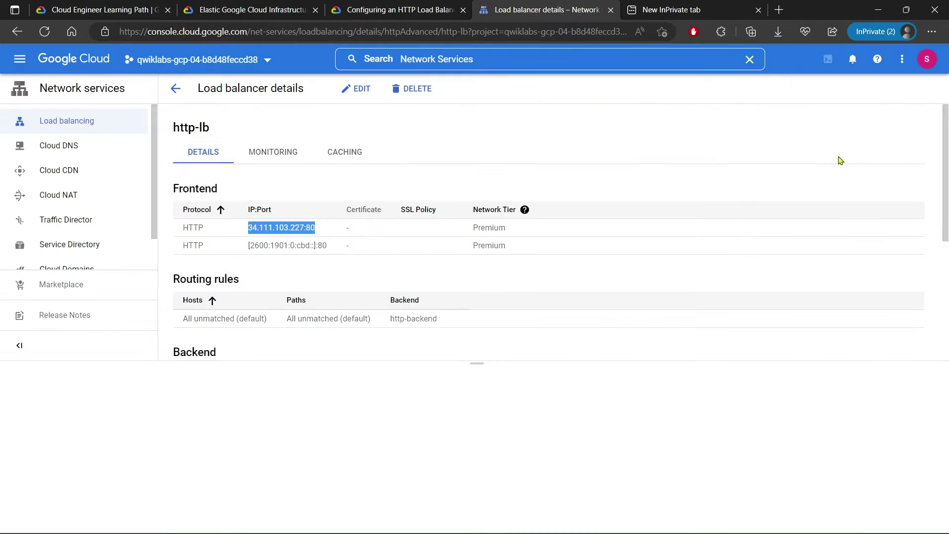
pyautogui.moveTo(478, 365); pyautogui.dragTo(501, 191)
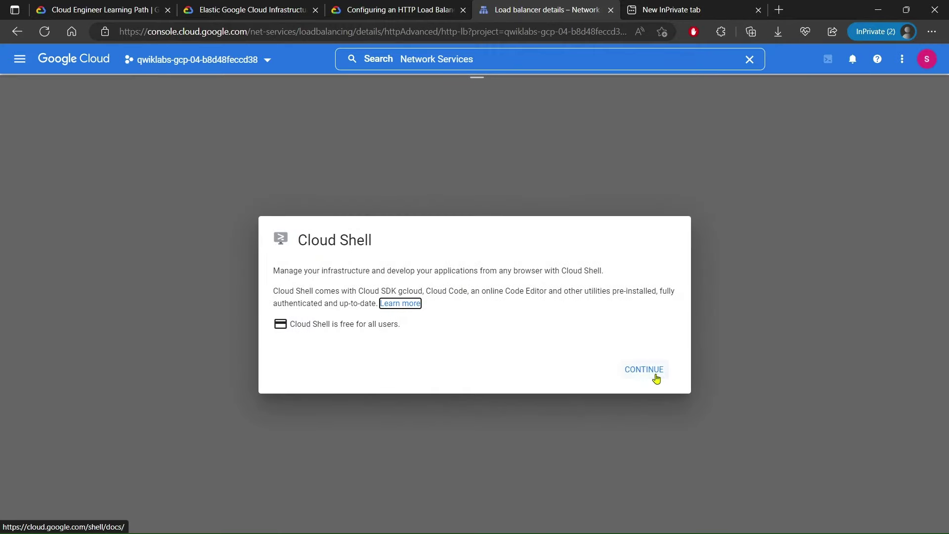
pyautogui.click(644, 369)
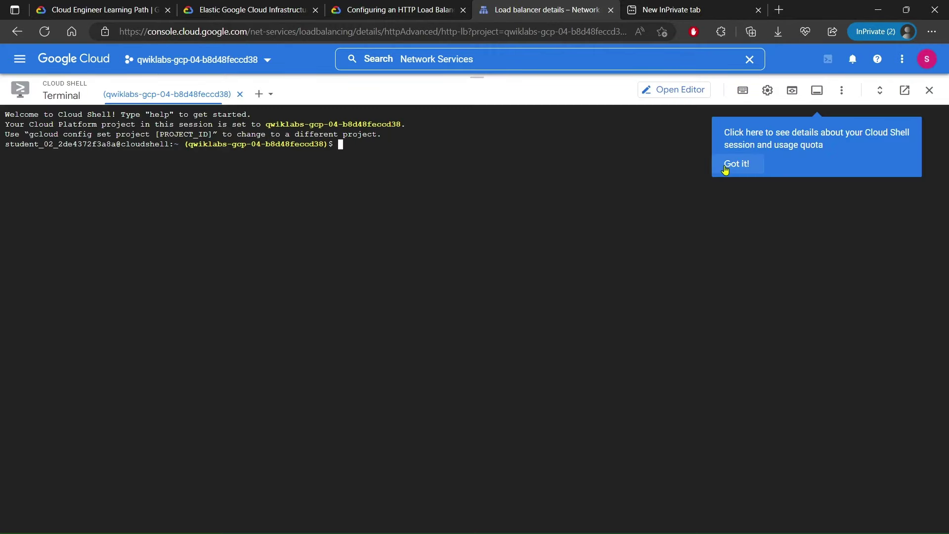
# - Dismiss the session quota tip and increase the Cloud Shell terminal's text size
pyautogui.click(735, 164)
pyautogui.click(767, 90)
pyautogui.moveTo(644, 136)
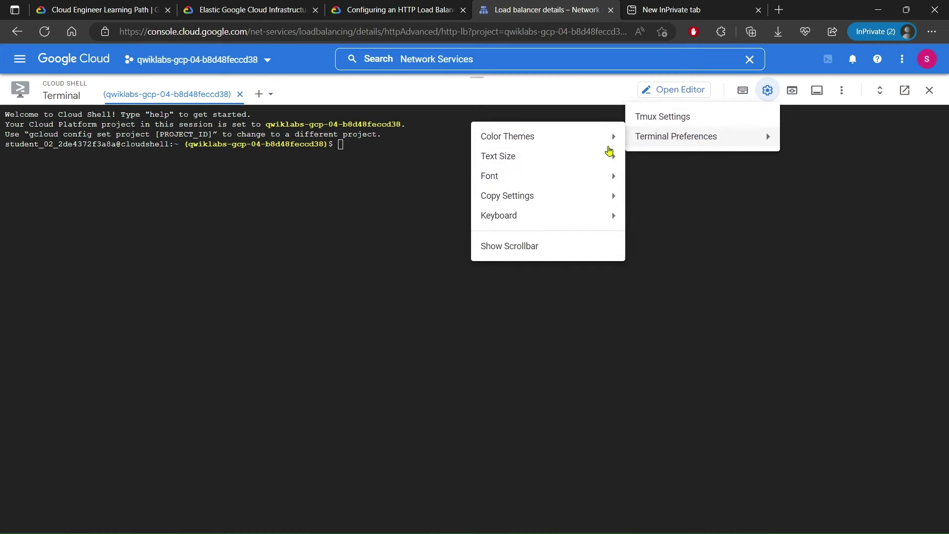
pyautogui.moveTo(609, 154)
pyautogui.click(377, 192)
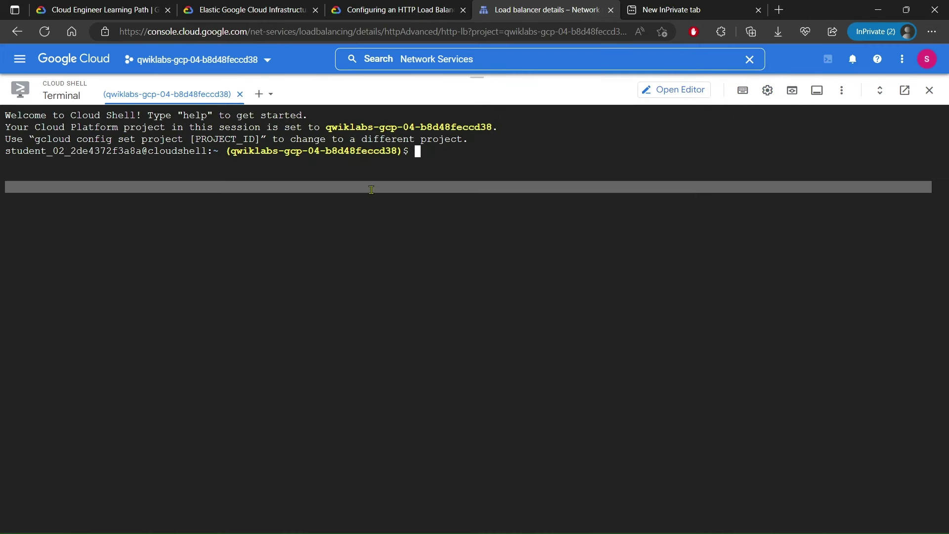
# - Run the copied load balancer status script in Cloud Shell with LB_IP set to 34.111.103.227:80
pyautogui.hotkey('ctrl', 'v')
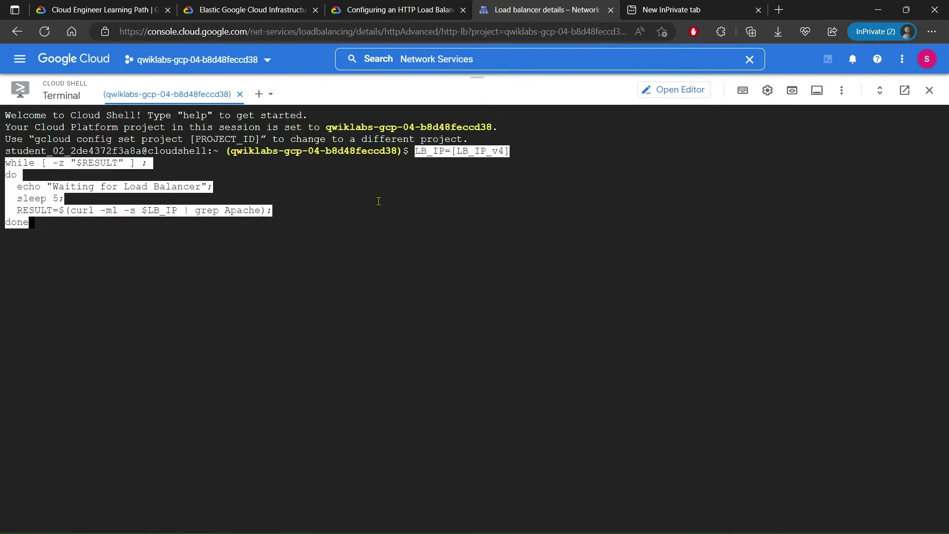
pyautogui.press('Left')
pyautogui.press('Left')
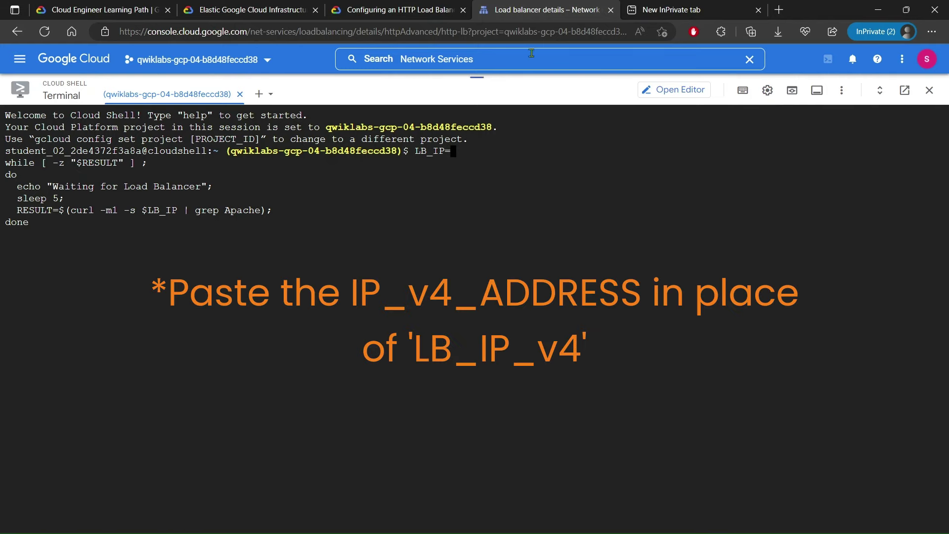
pyautogui.click(629, 15)
pyautogui.click(294, 32)
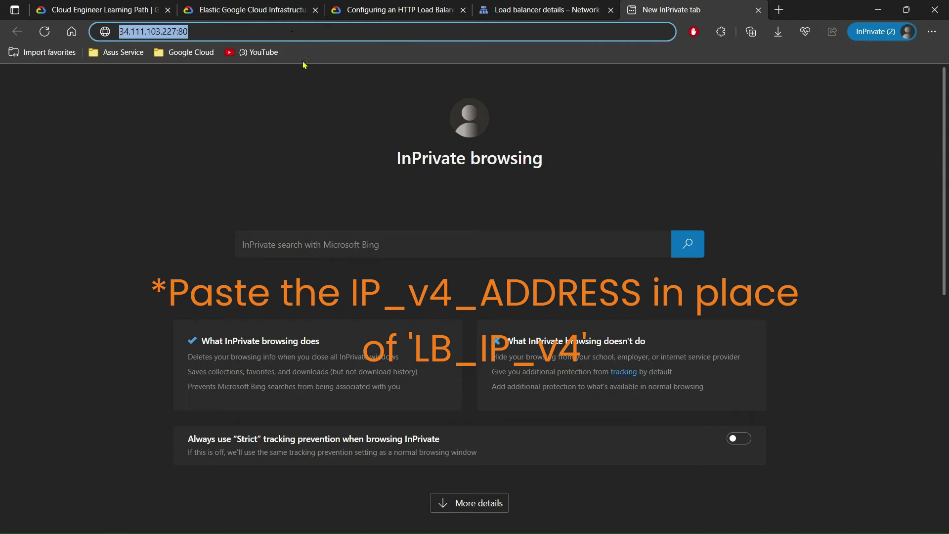
pyautogui.click(369, 7)
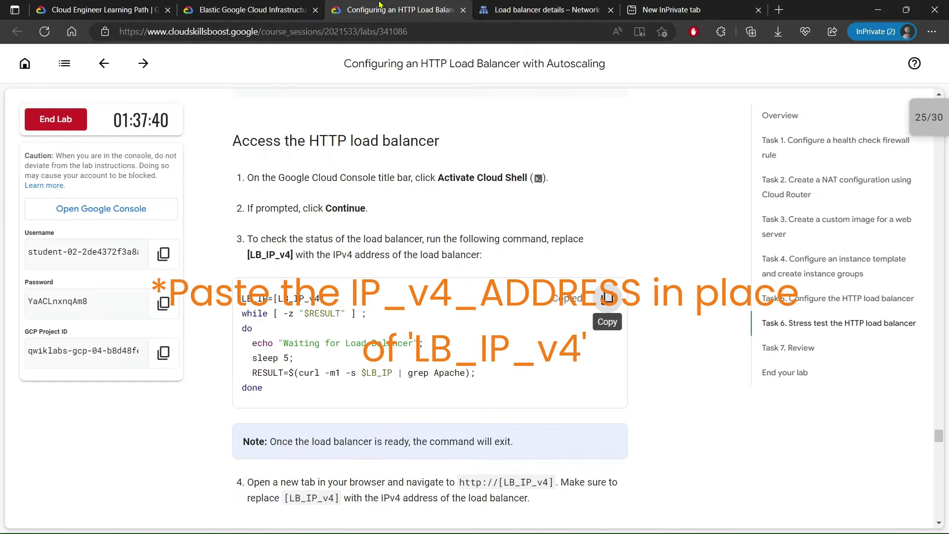
pyautogui.click(517, 7)
pyautogui.hotkey('ctrl', 'v')
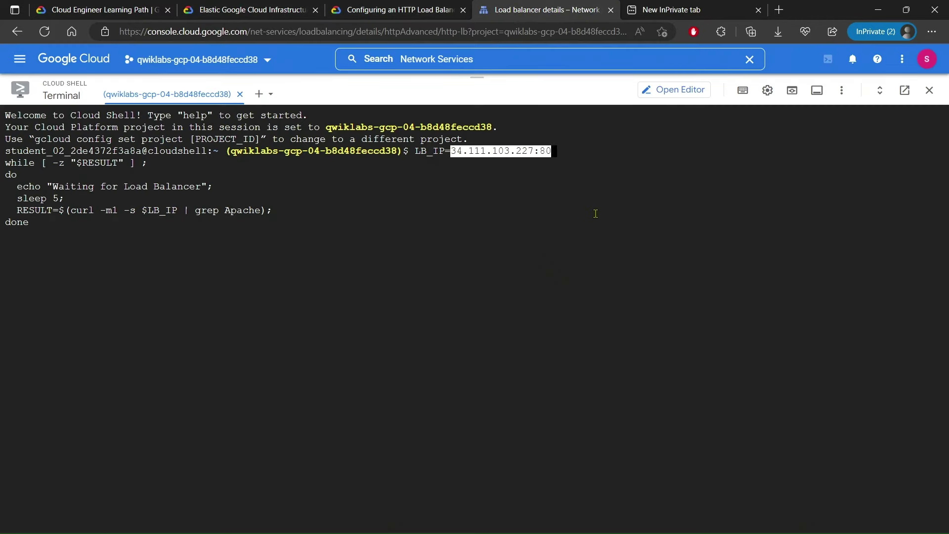
pyautogui.press('Return')
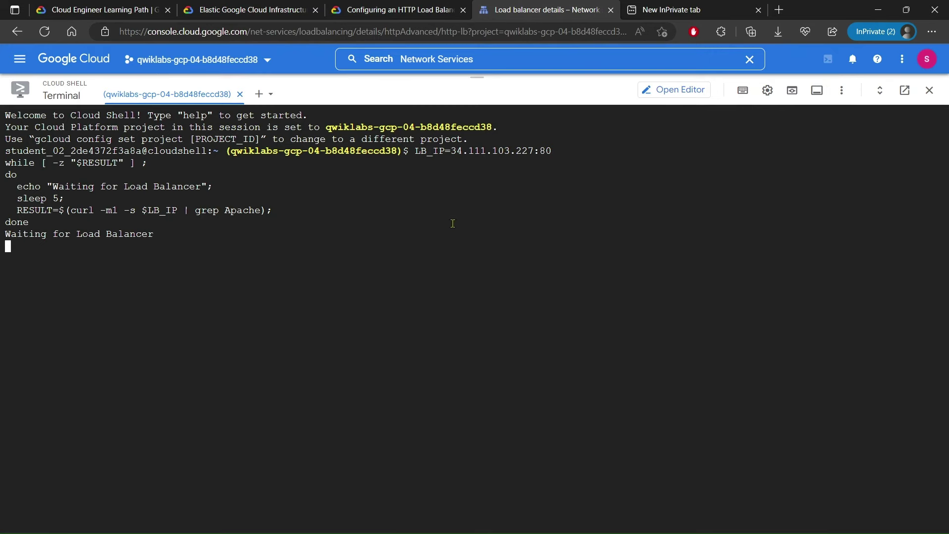
# - Read the lab's instructions for opening the load balancer's IPv4 address in a browser
pyautogui.click(392, 7)
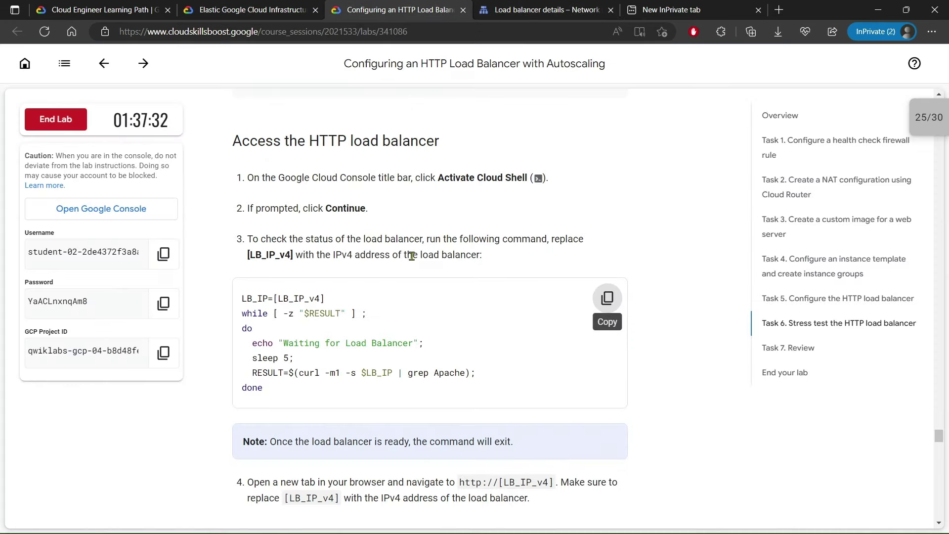
pyautogui.scroll(-3, 411, 256)
pyautogui.moveTo(276, 277); pyautogui.dragTo(470, 275)
pyautogui.click(490, 272)
pyautogui.scroll(-2, 454, 260)
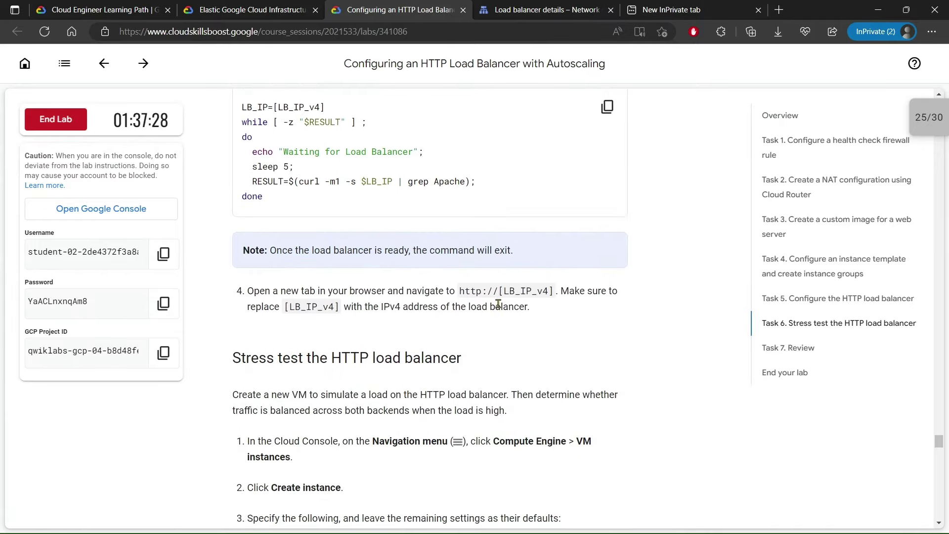
pyautogui.moveTo(250, 211); pyautogui.dragTo(601, 208)
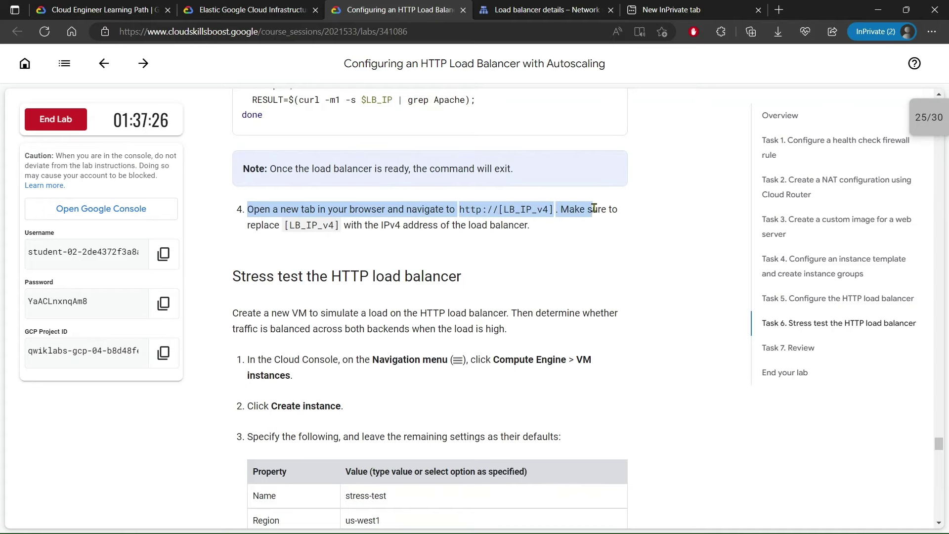
# - Check the progress of the load balancer status script in Cloud Shell and return to the lab instructions
pyautogui.click(603, 205)
pyautogui.hotkey('ctrl', 'Tab')
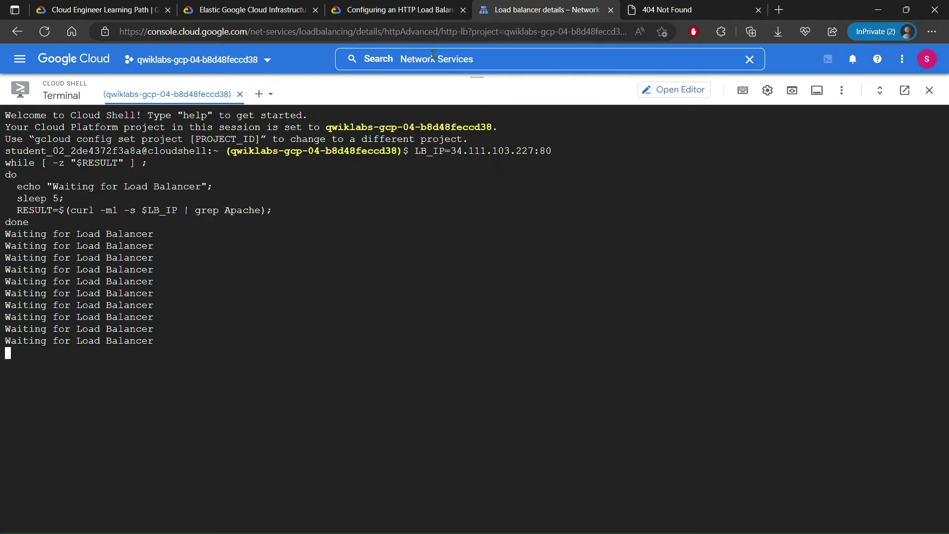
pyautogui.hotkey('ctrl', 'shift', 'Tab')
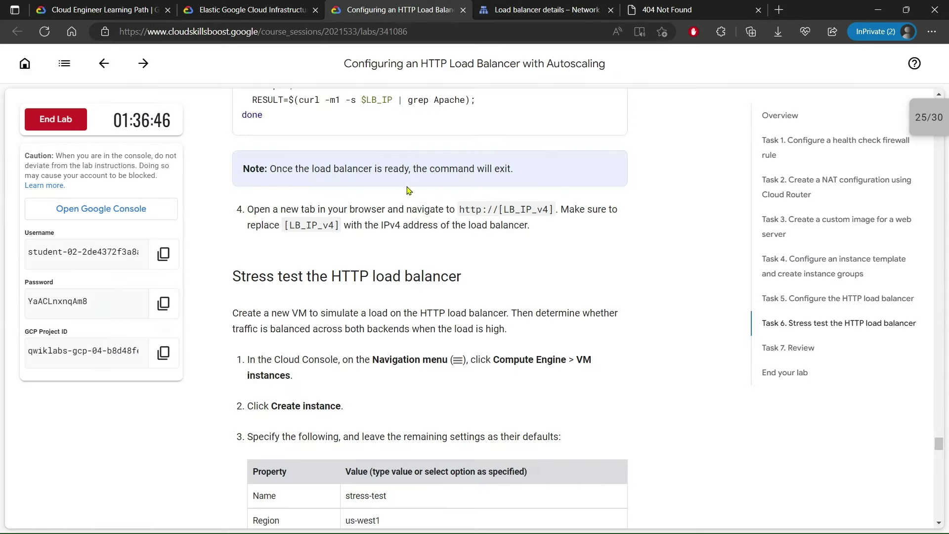
# - Copy the instance name stress-test from the lab's VM settings table
pyautogui.scroll(-4, 406, 190)
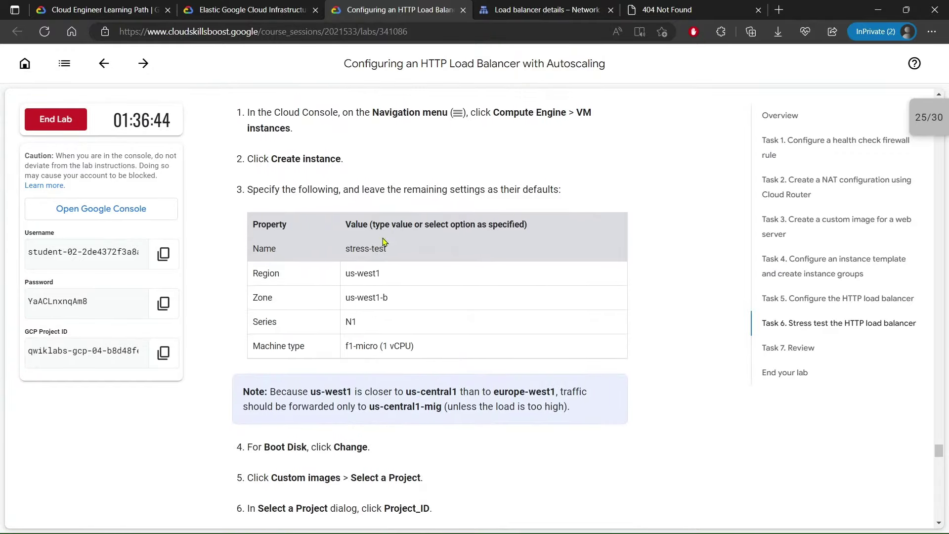
pyautogui.moveTo(283, 160); pyautogui.dragTo(341, 161)
pyautogui.click(349, 163)
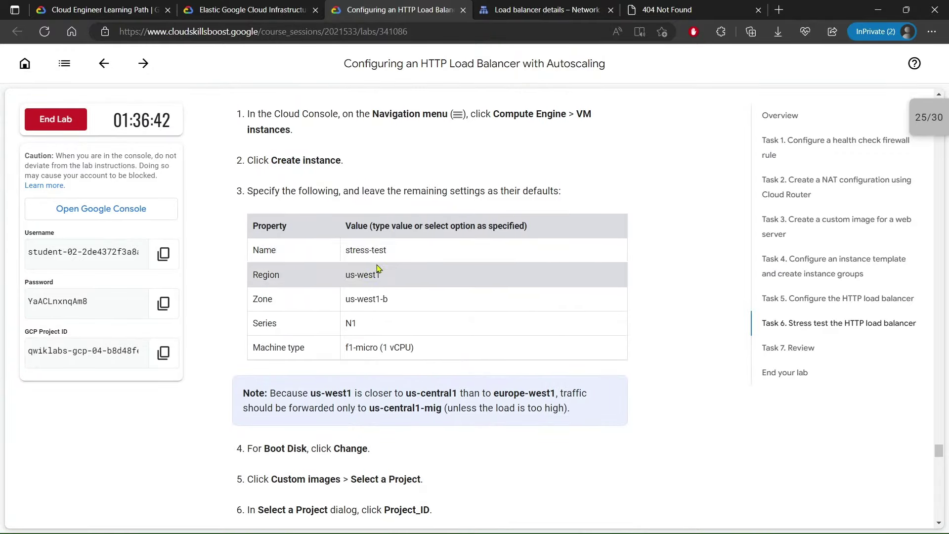
pyautogui.doubleClick(361, 250)
pyautogui.rightClick(371, 249)
pyautogui.click(395, 209)
pyautogui.click(403, 203)
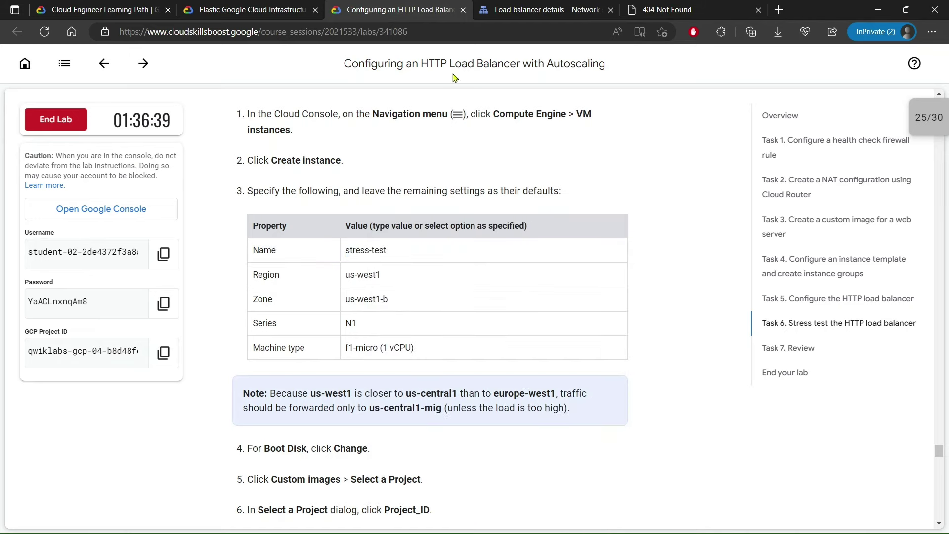
# - Collapse the Cloud Shell pane in the Google Cloud console and open the Compute Engine VM instances page
pyautogui.click(501, 6)
pyautogui.moveTo(467, 79); pyautogui.dragTo(434, 509)
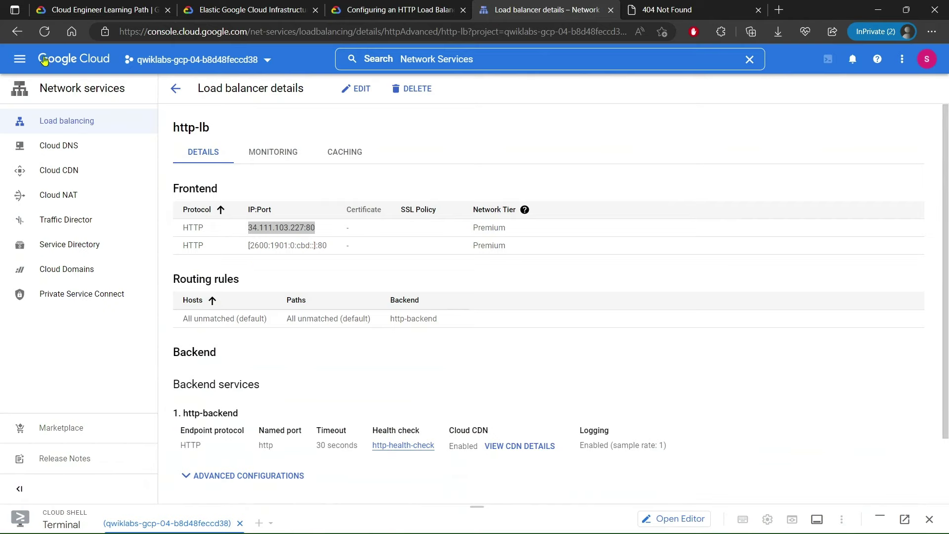
pyautogui.click(22, 59)
pyautogui.click(73, 295)
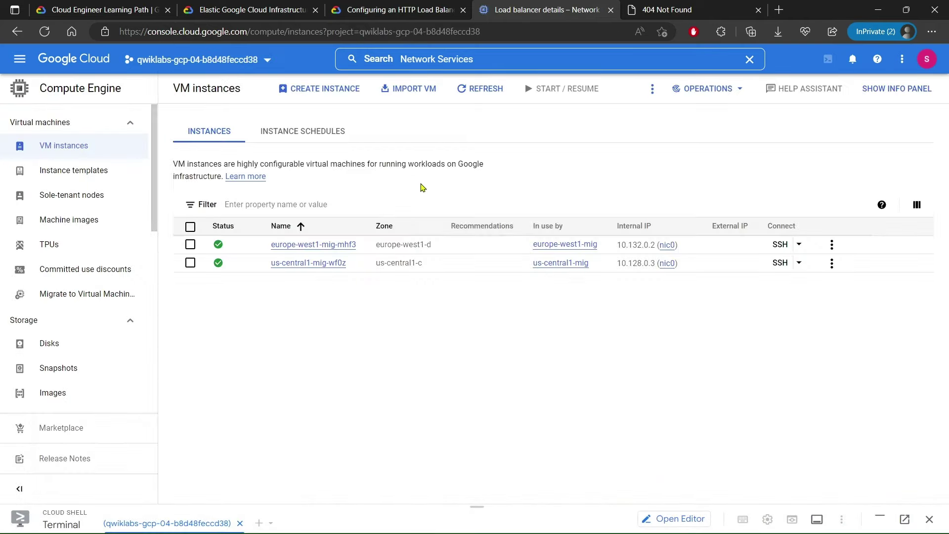
# - Start a new VM instance and name it stress-test
pyautogui.click(325, 89)
pyautogui.tripleClick(307, 137)
pyautogui.write('stress-test')
# - Check the lab's VM settings and set the new instance's region to us-west1 (Oregon)
pyautogui.click(400, 10)
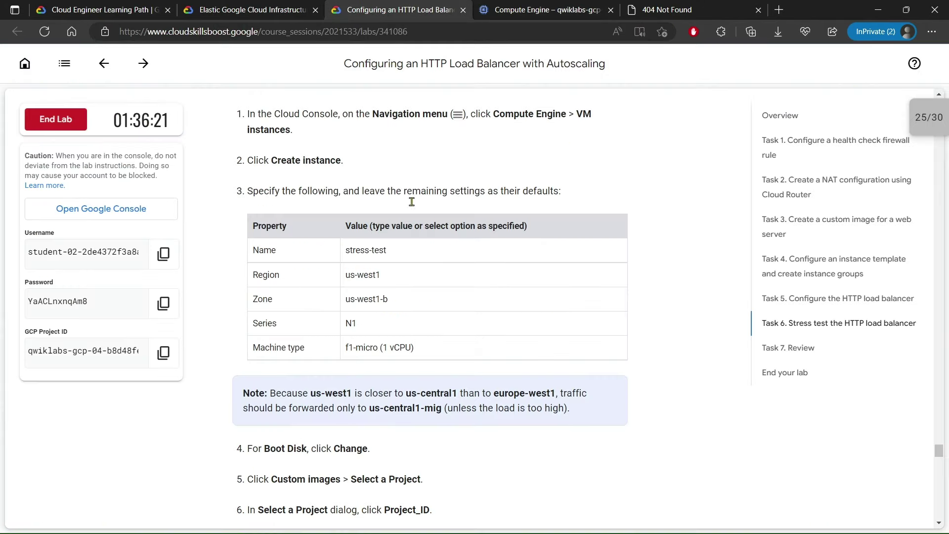
pyautogui.scroll(-3, 406, 208)
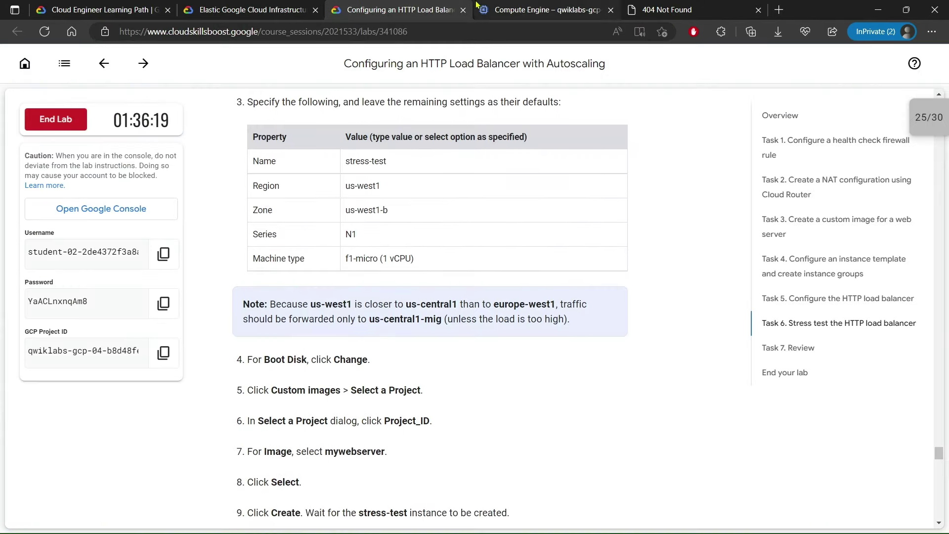
pyautogui.click(543, 10)
pyautogui.click(323, 221)
pyautogui.scroll(-3, 290, 309)
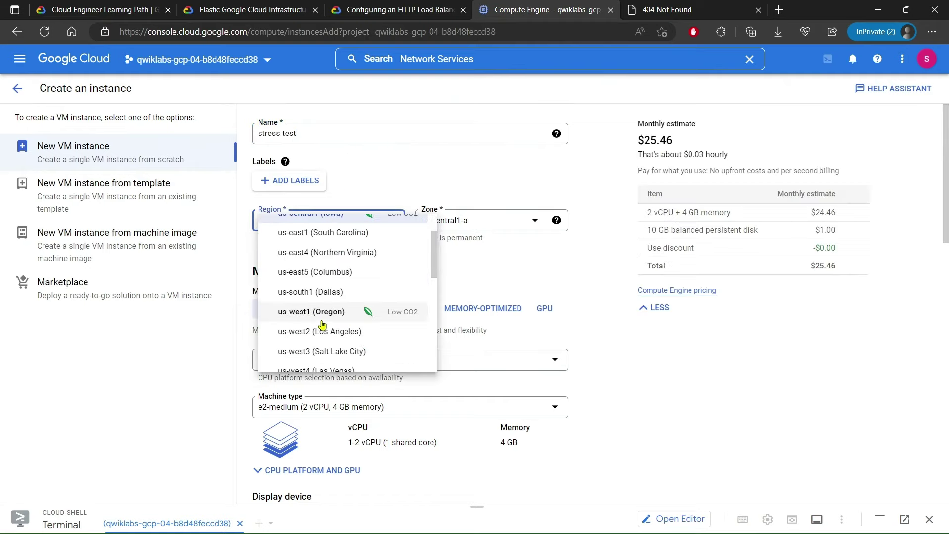
pyautogui.click(311, 357)
# - Set the instance's series to N1 and its machine type to f1-micro, as the lab's settings table specifies
pyautogui.click(401, 10)
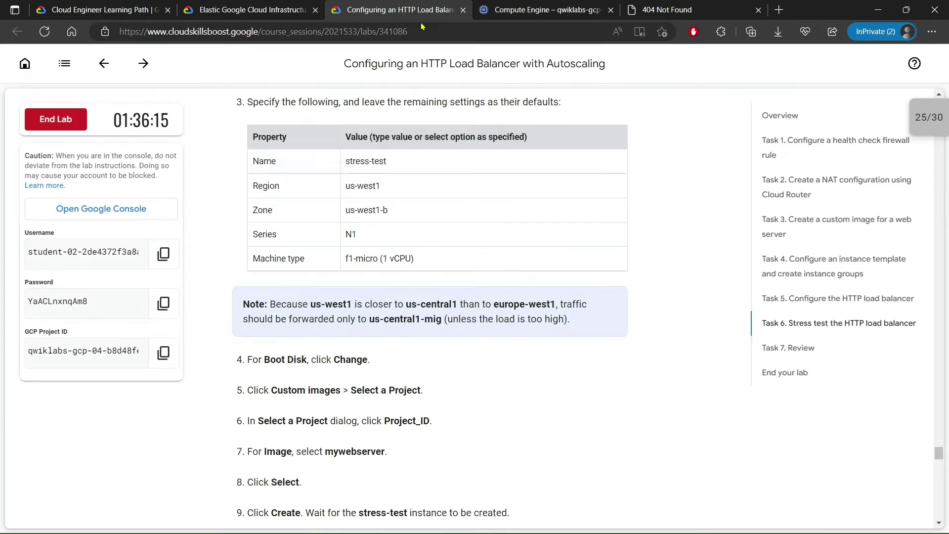
pyautogui.scroll(-1, 425, 188)
pyautogui.click(509, 11)
pyautogui.scroll(-2, 370, 299)
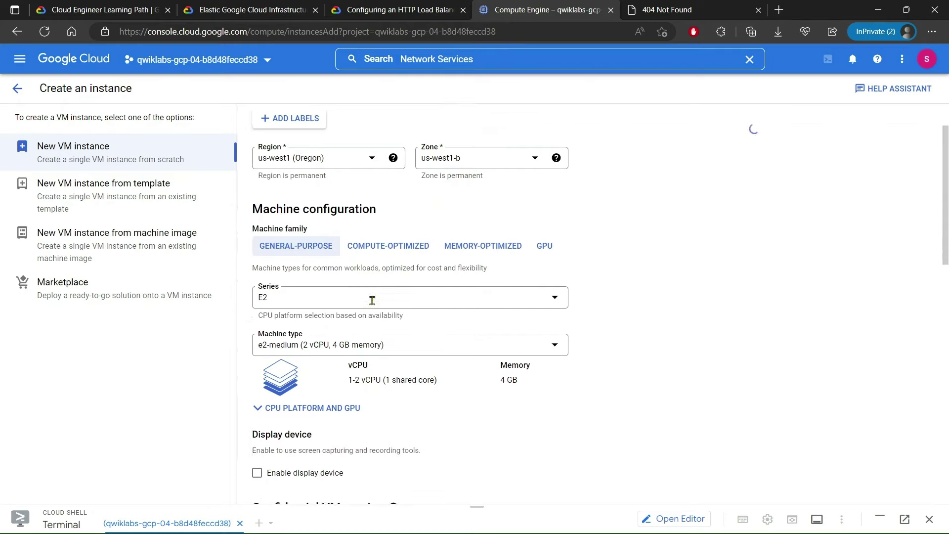
pyautogui.click(311, 270)
pyautogui.click(301, 395)
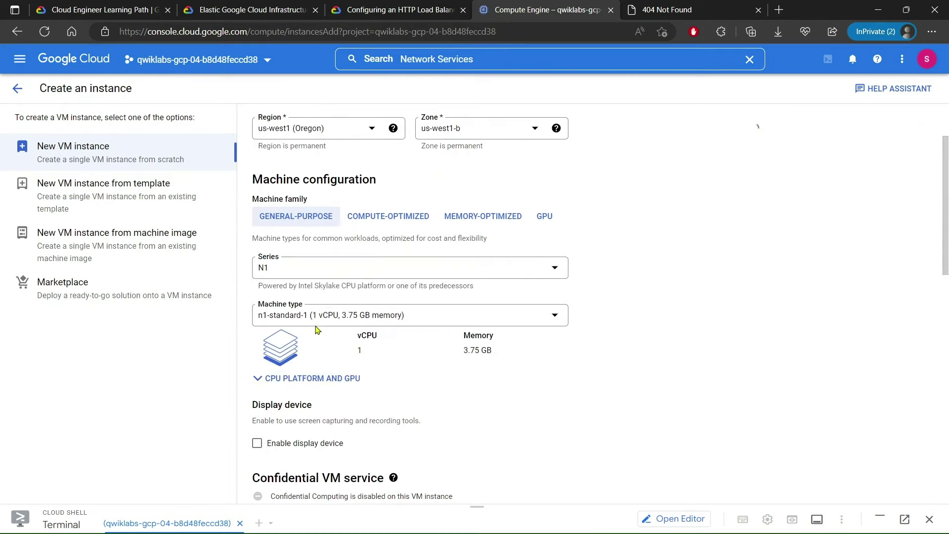
pyautogui.click(311, 316)
pyautogui.click(305, 367)
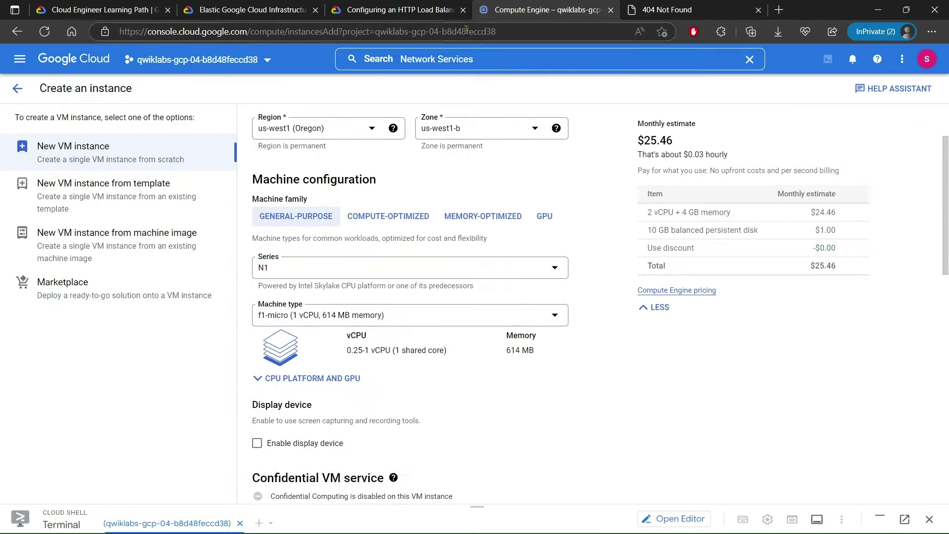
# - Change the instance's boot disk to the custom image mywebserver, following the lab's boot disk instructions
pyautogui.click(400, 10)
pyautogui.scroll(-2, 400, 234)
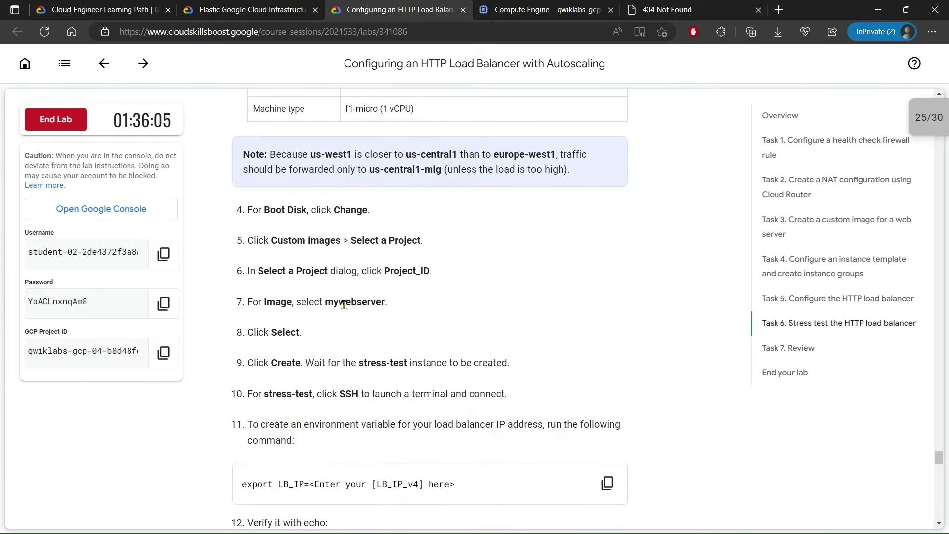
pyautogui.click(538, 10)
pyautogui.scroll(-8, 455, 247)
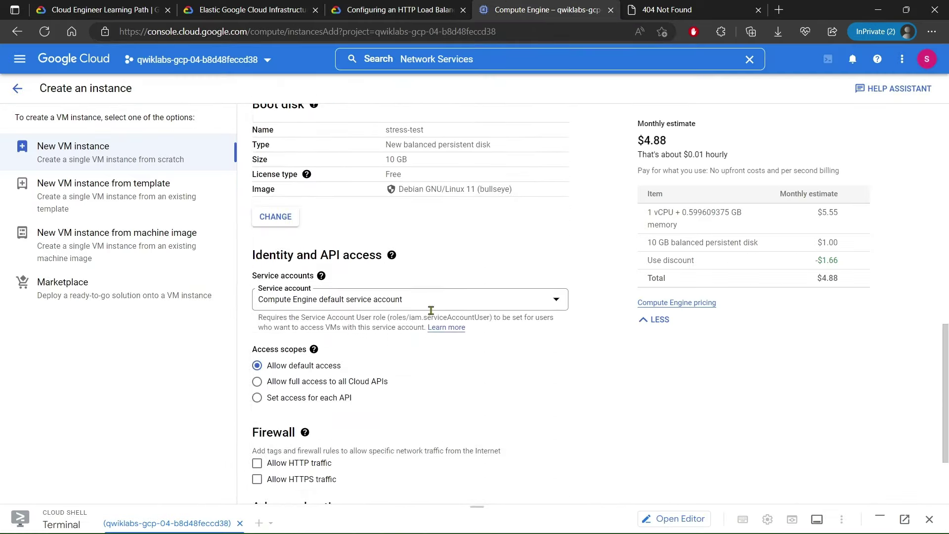
pyautogui.scroll(1, 289, 212)
pyautogui.moveTo(306, 234)
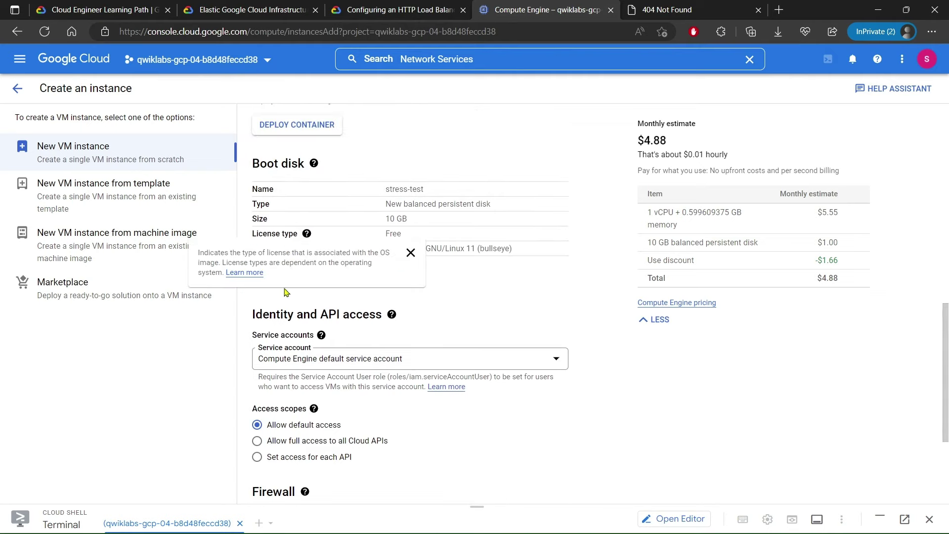
pyautogui.click(277, 277)
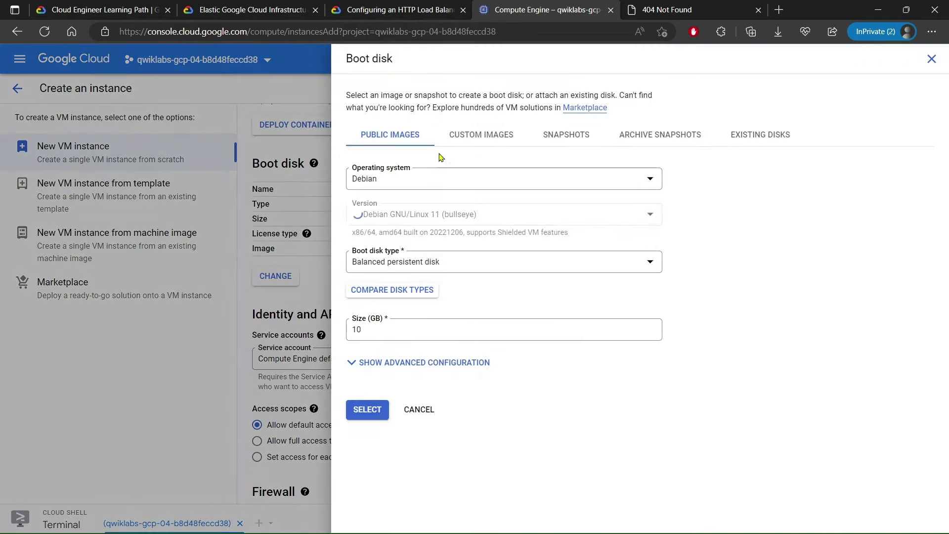
pyautogui.click(469, 140)
pyautogui.click(405, 235)
pyautogui.click(406, 282)
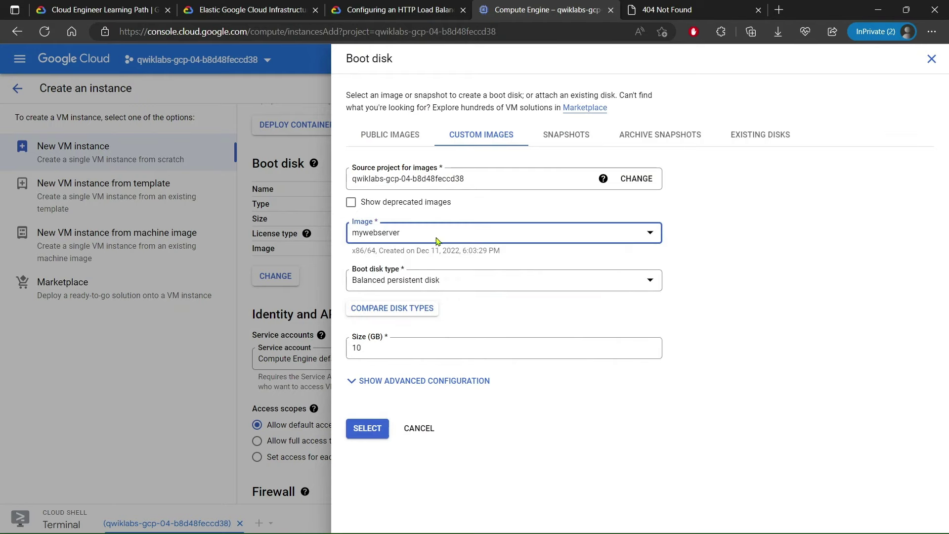
pyautogui.click(395, 10)
pyautogui.scroll(-1, 353, 250)
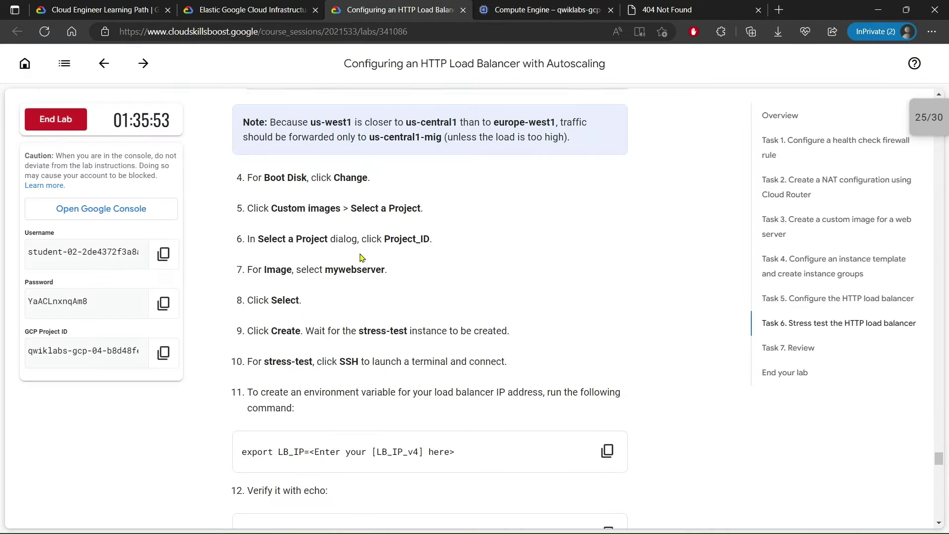
pyautogui.scroll(-1, 352, 262)
pyautogui.hotkey('ctrl', 'Tab')
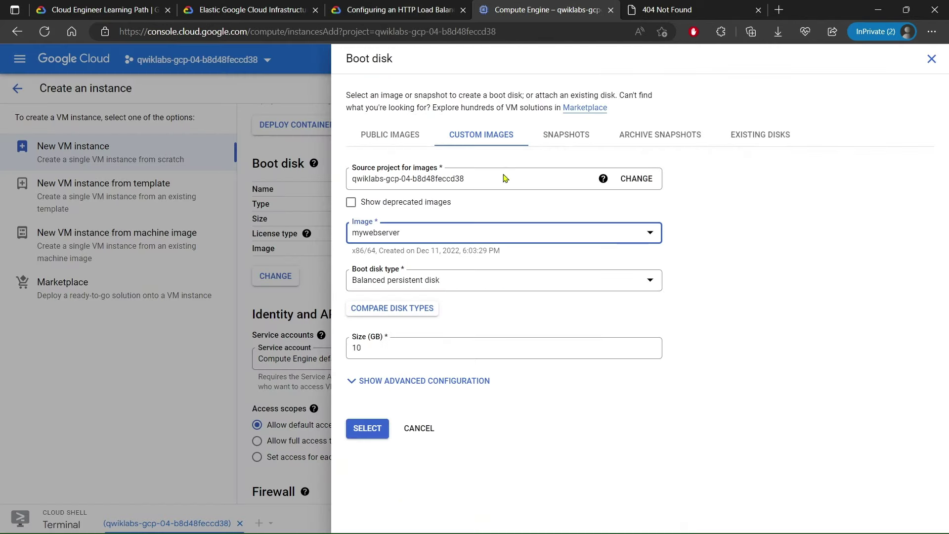
pyautogui.click(367, 428)
# - Review the lab's creation instruction and create the stress-test instance with the remaining settings at their defaults
pyautogui.scroll(-3, 464, 333)
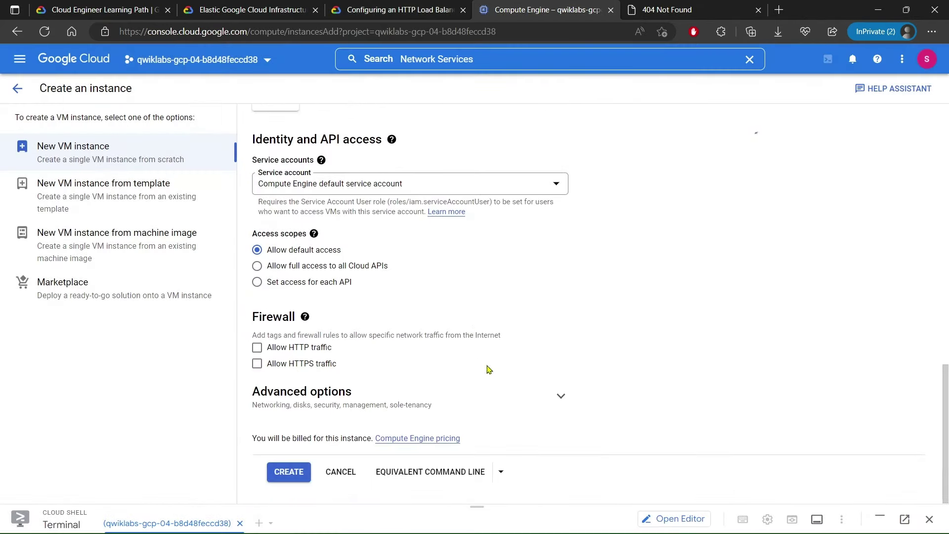
pyautogui.click(389, 6)
pyautogui.scroll(-1, 422, 217)
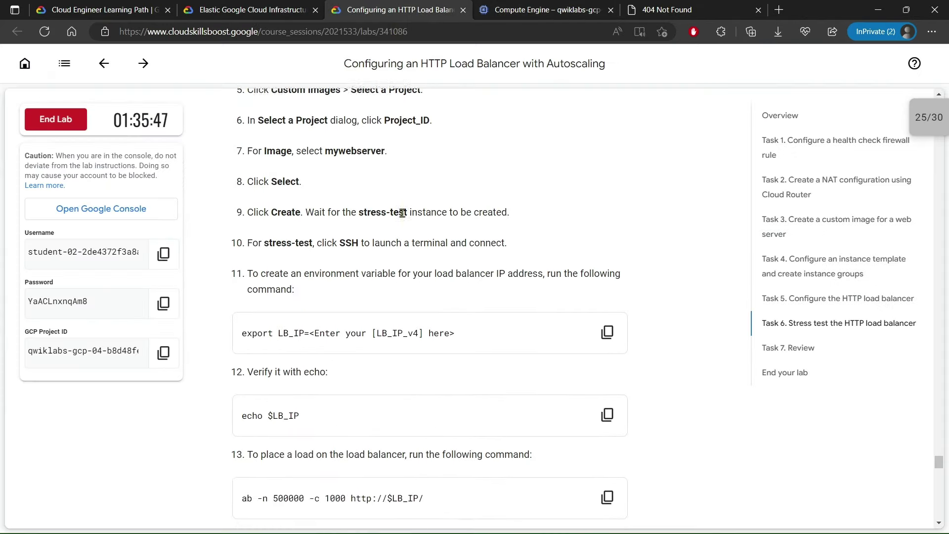
pyautogui.moveTo(251, 206); pyautogui.dragTo(406, 206)
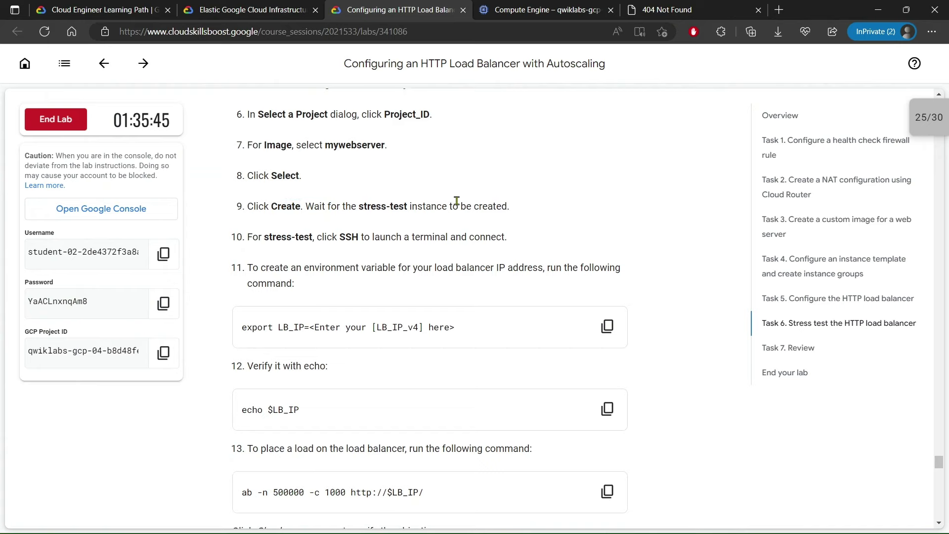
pyautogui.click(509, 9)
pyautogui.click(278, 467)
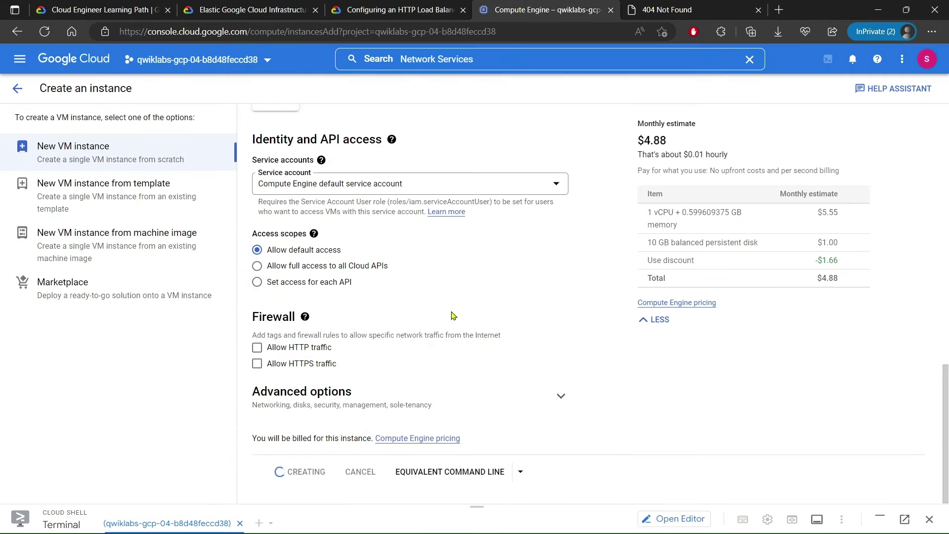
# - Check the stress-test instance's creation status and the progress of the load balancer script in Cloud Shell
pyautogui.click(461, 89)
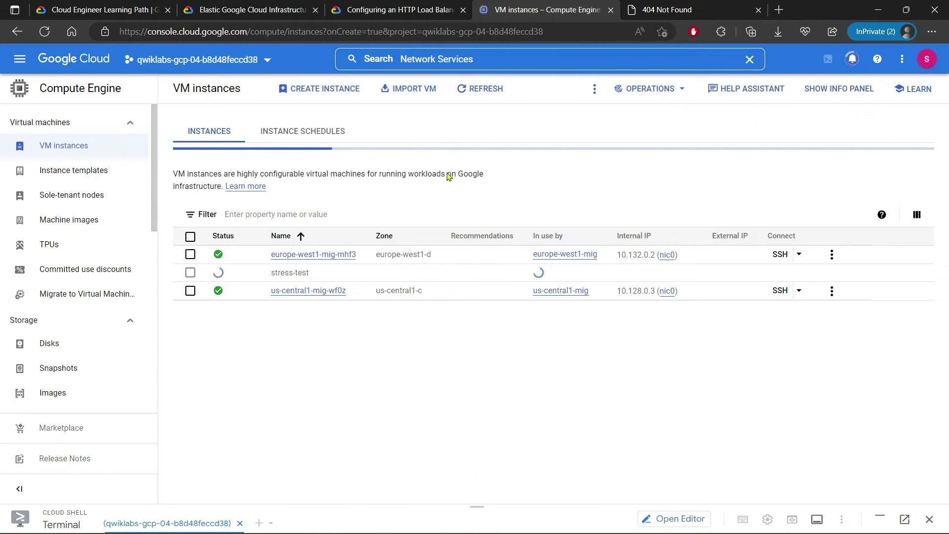
pyautogui.moveTo(462, 502); pyautogui.dragTo(528, 268)
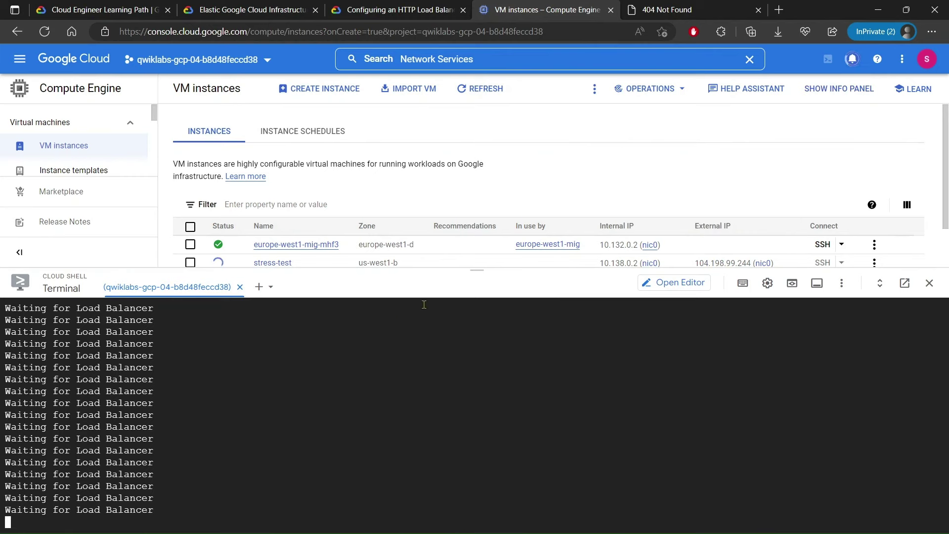
pyautogui.moveTo(491, 271); pyautogui.dragTo(462, 438)
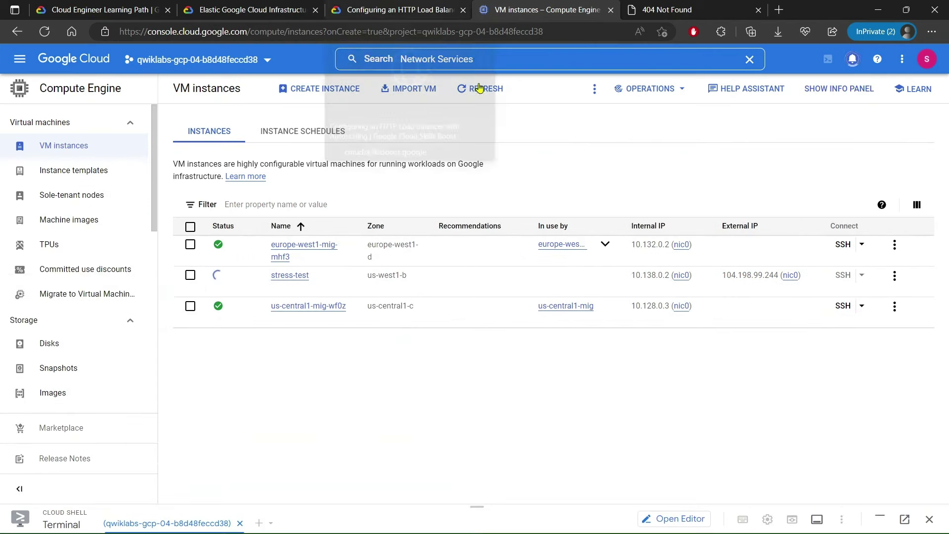
pyautogui.click(489, 99)
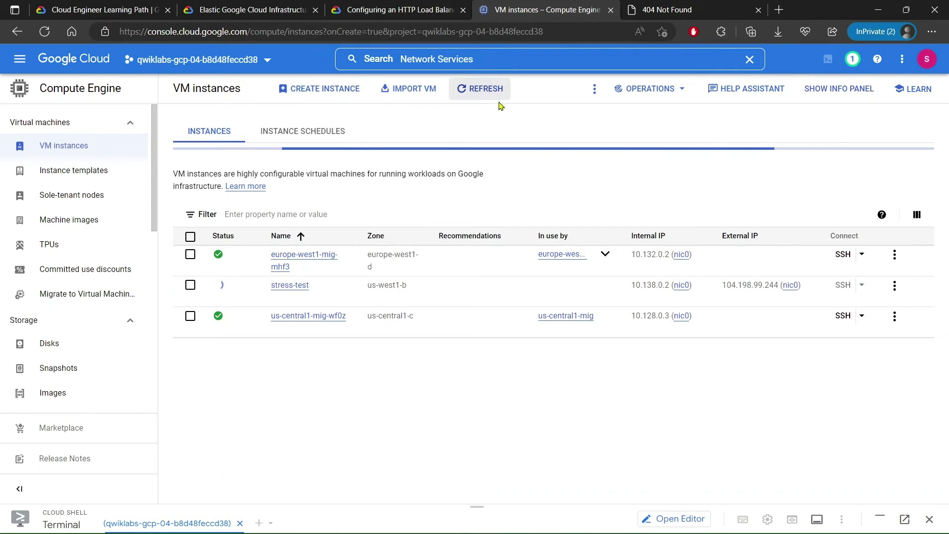
pyautogui.click(852, 59)
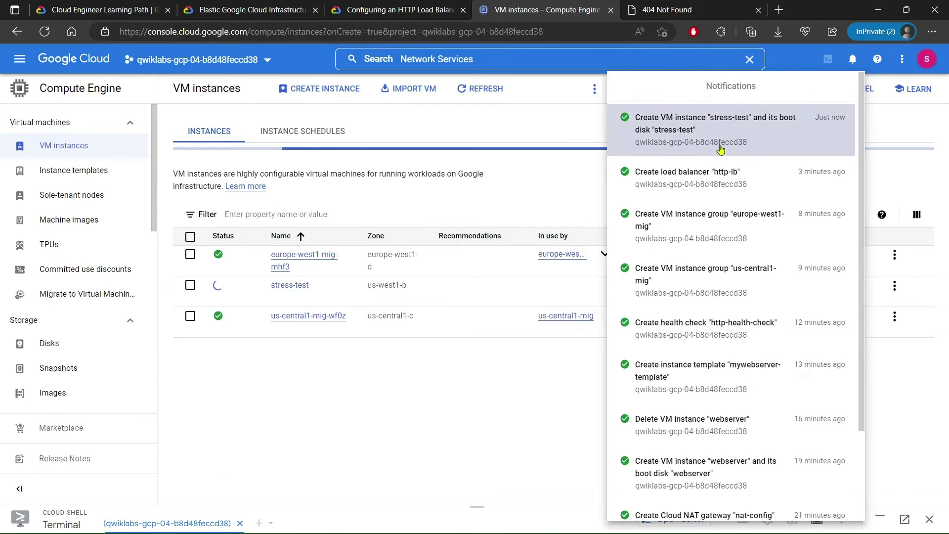
pyautogui.click(540, 127)
# - Examine the score and passed status of the Configuring an HTTP Load Balancer with Autoscaling lab in the profile's activities
pyautogui.click(435, 11)
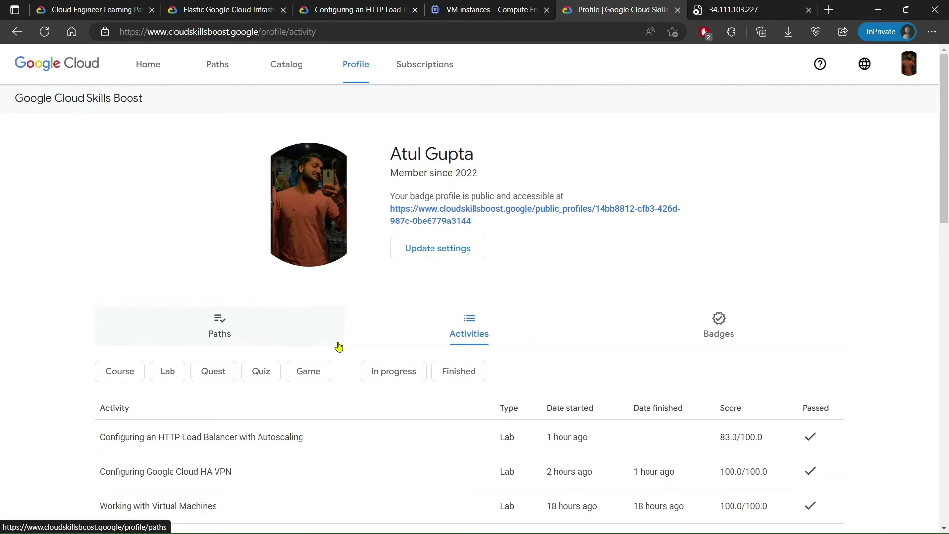
pyautogui.scroll(-4, 262, 326)
pyautogui.keyDown('ctrl'); pyautogui.scroll(3, 250, 298); pyautogui.keyUp('ctrl')
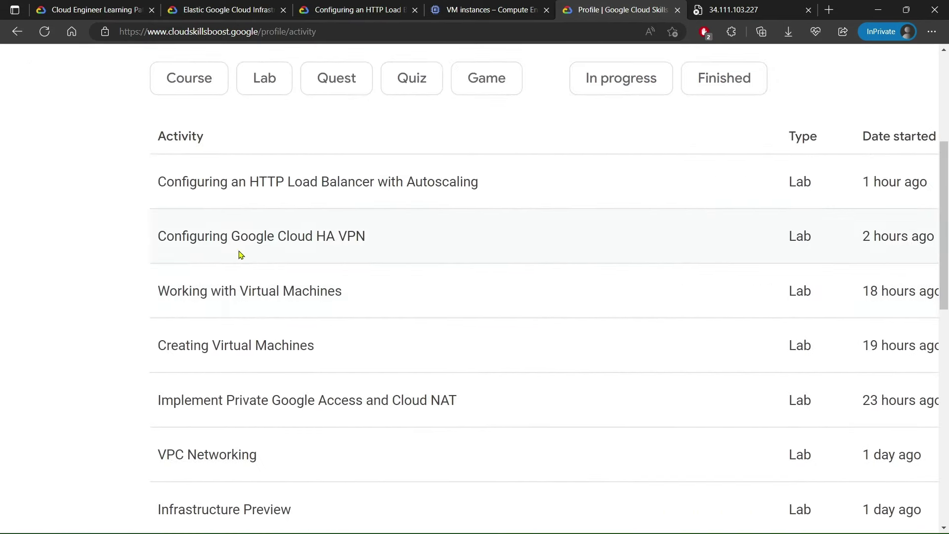
pyautogui.scroll(2, 227, 255)
pyautogui.moveTo(157, 251); pyautogui.dragTo(433, 249)
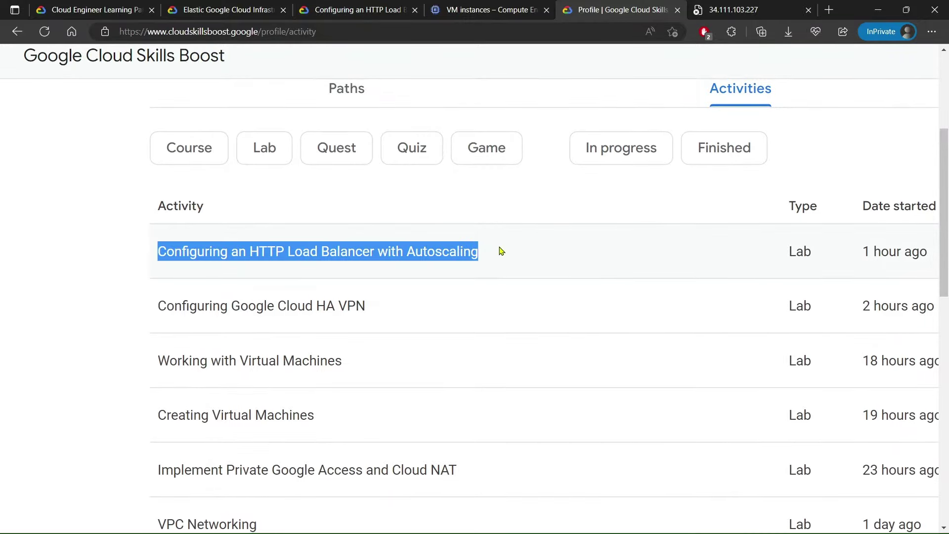
pyautogui.hscroll(5, 501, 250)
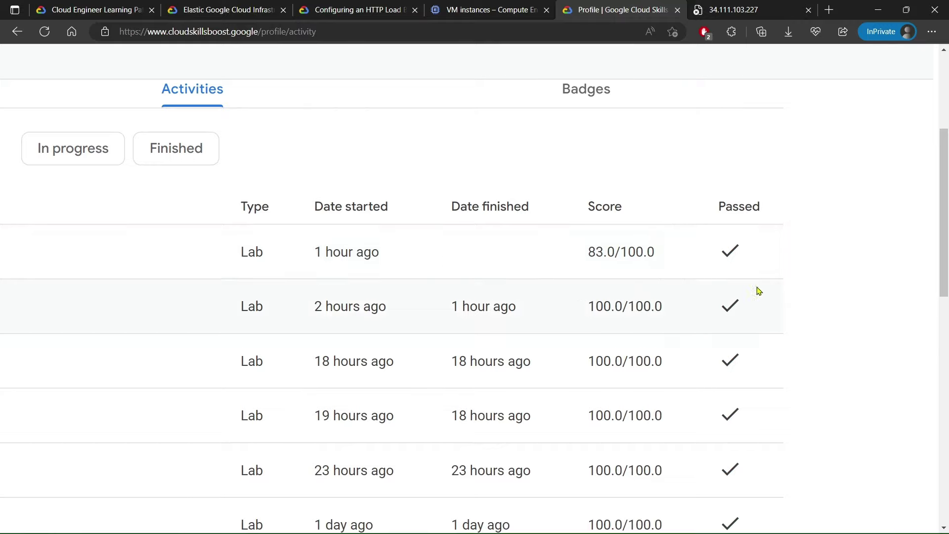
pyautogui.hotkey('ctrl', '0')
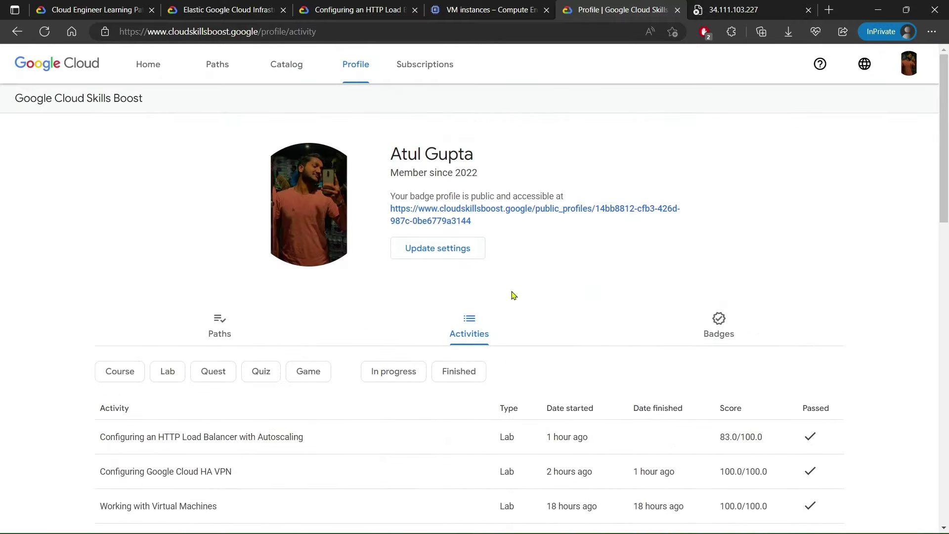